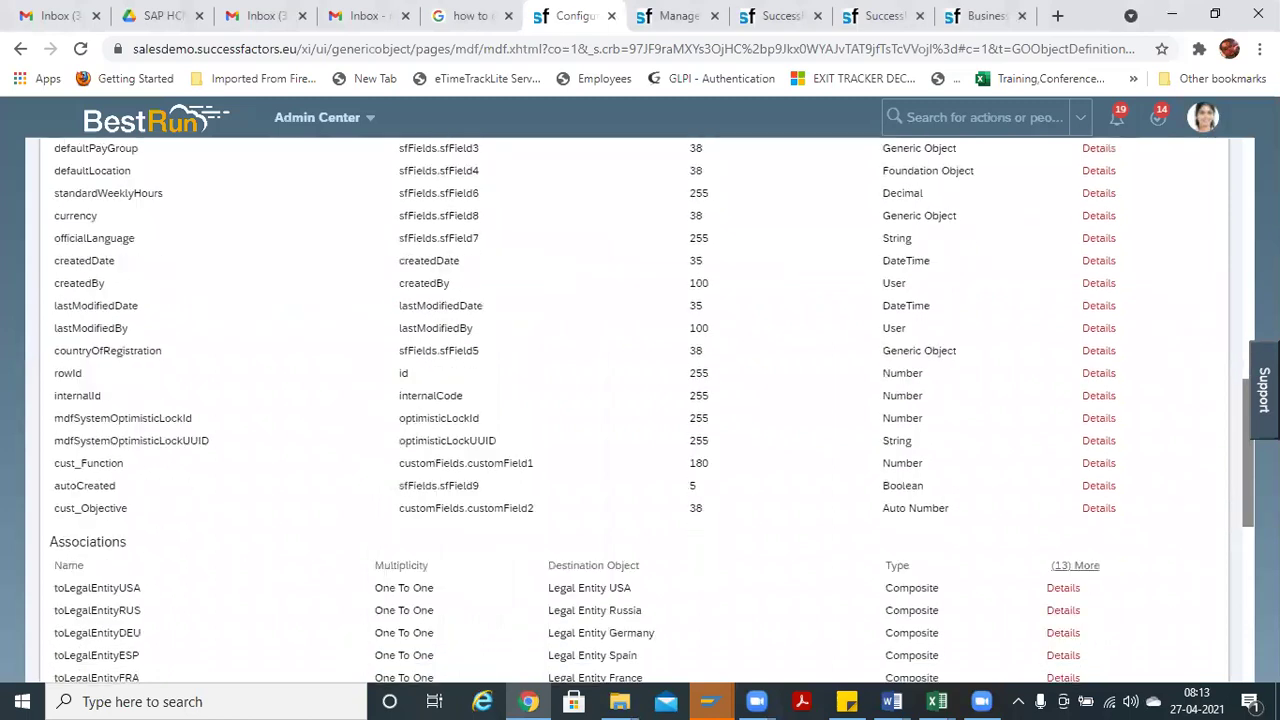
# Step: Review the field details of cust_Objective in the Company object definition, including data type, visibility and rules
pyautogui.click(1100, 505)
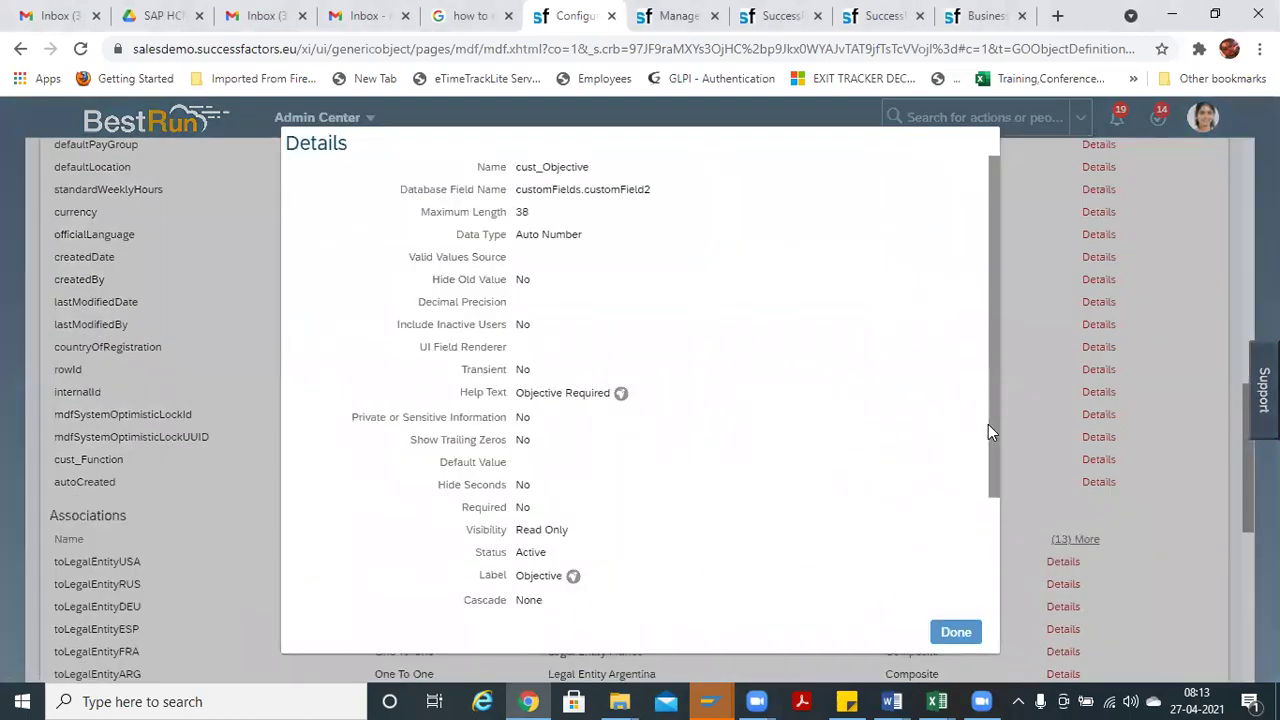
pyautogui.moveTo(990, 433); pyautogui.dragTo(1014, 553)
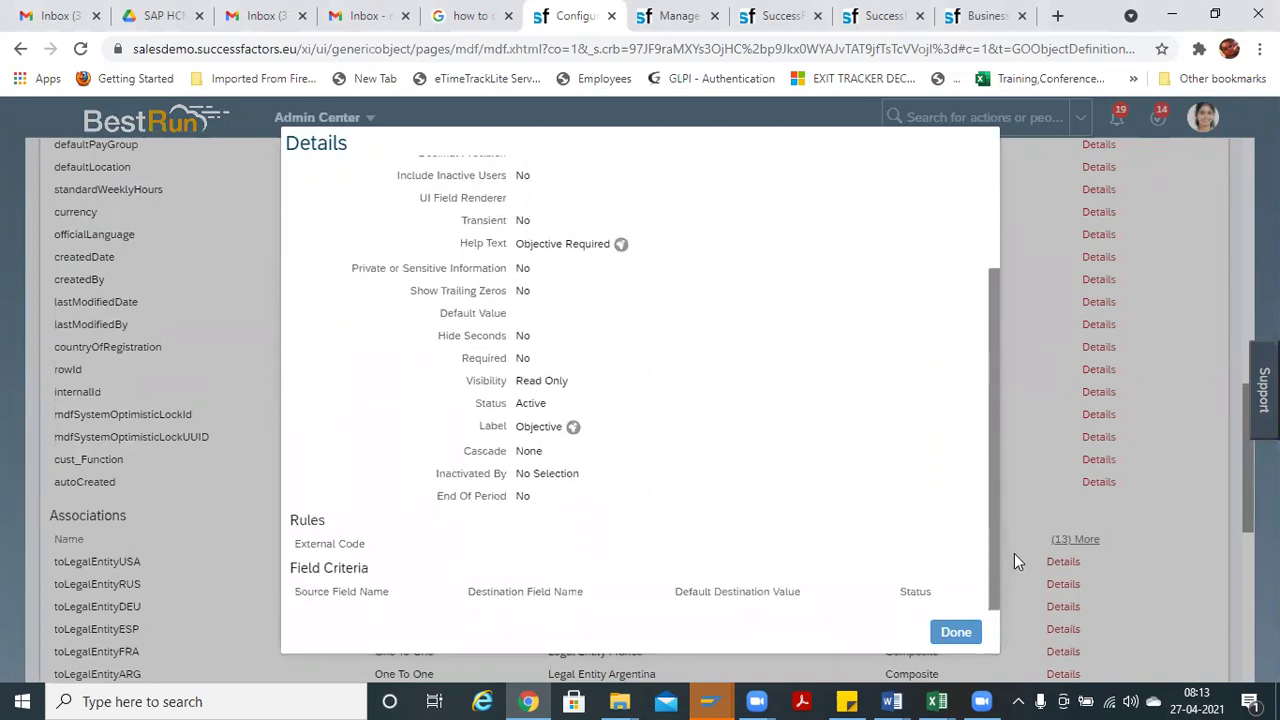
pyautogui.click(952, 632)
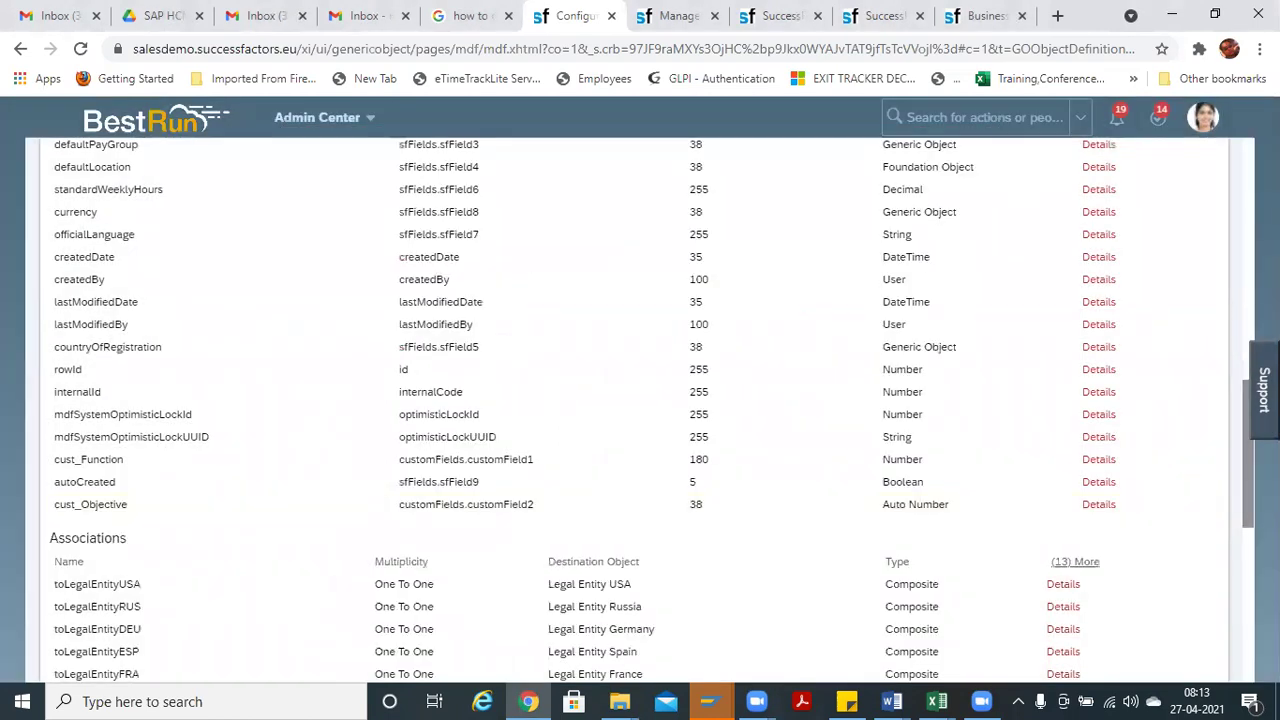
pyautogui.scroll(10, 905, 170)
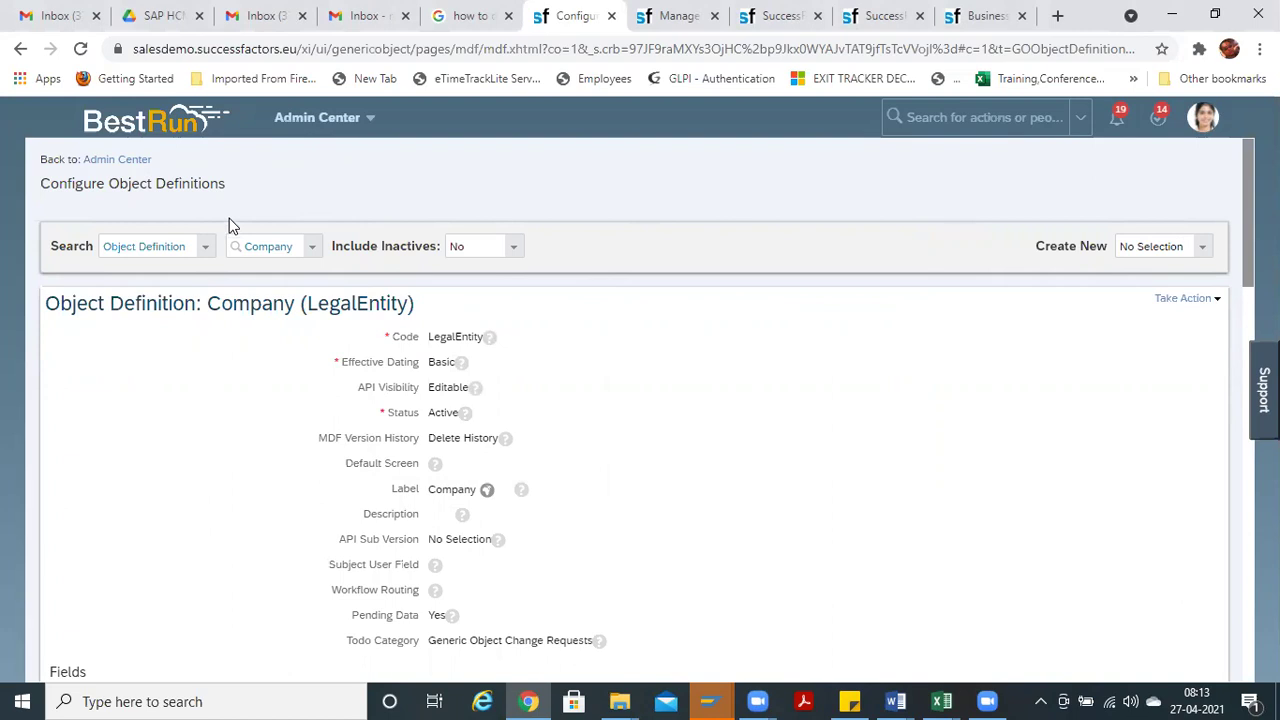
# Step: Open the Company object definition for correction and set the data type of cust_Objective to Number
pyautogui.click(1180, 298)
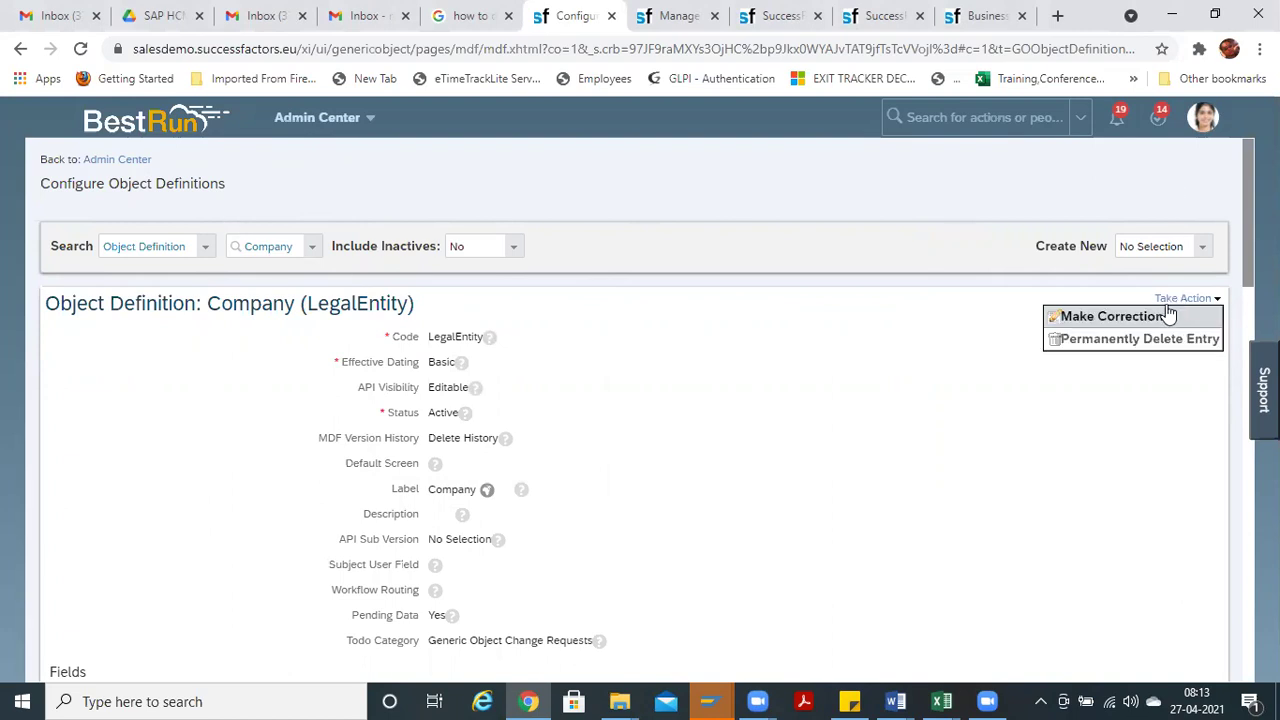
pyautogui.click(1166, 308)
pyautogui.click(1178, 297)
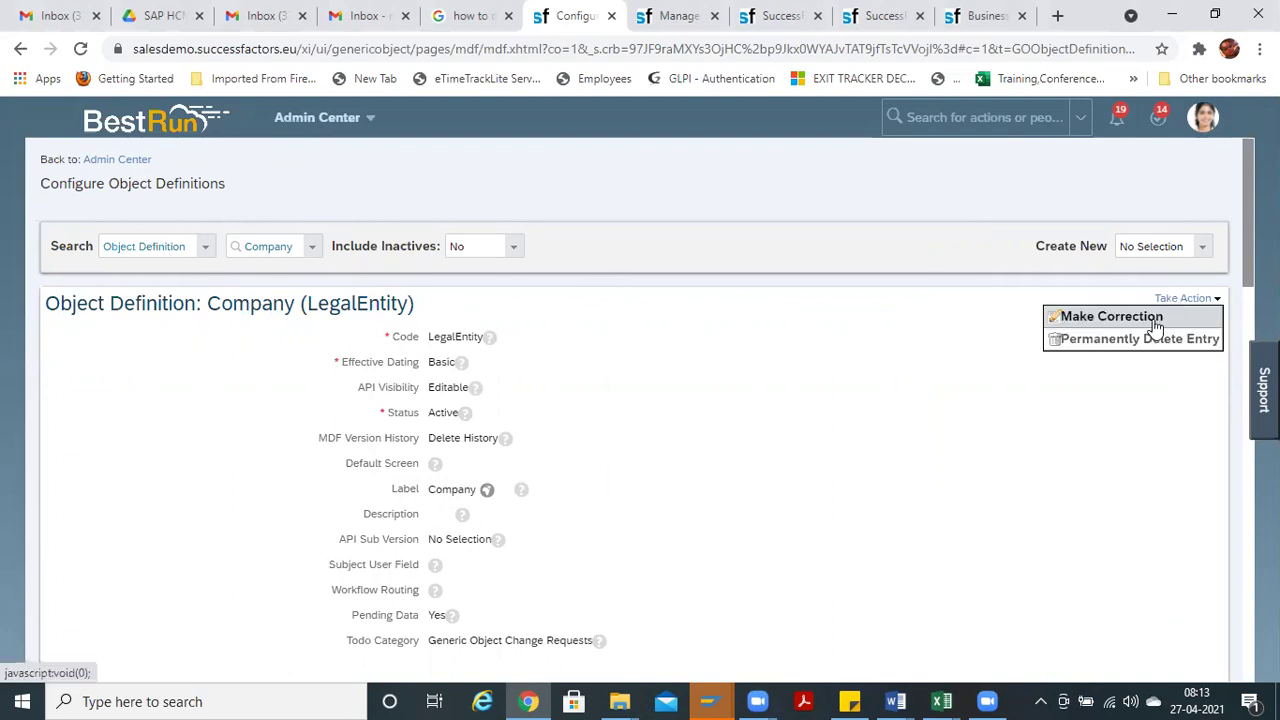
pyautogui.click(1160, 318)
pyautogui.scroll(-20, 1218, 218)
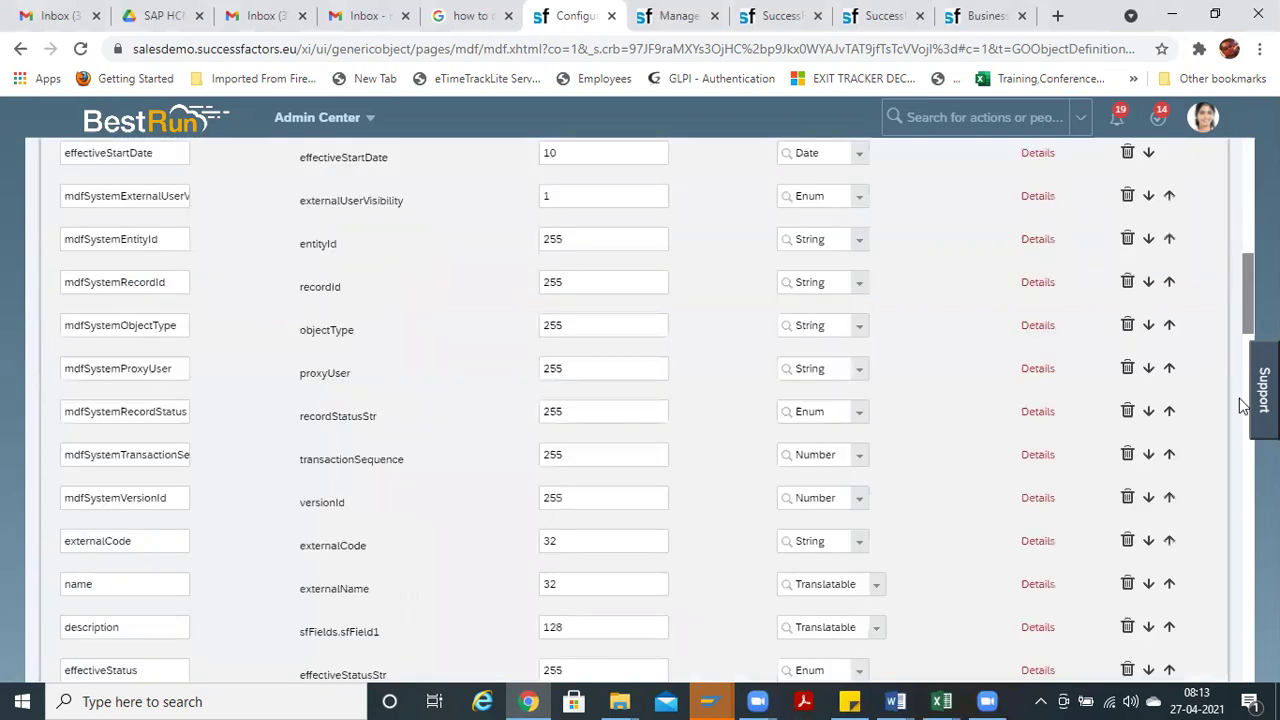
pyautogui.scroll(2, 653, 408)
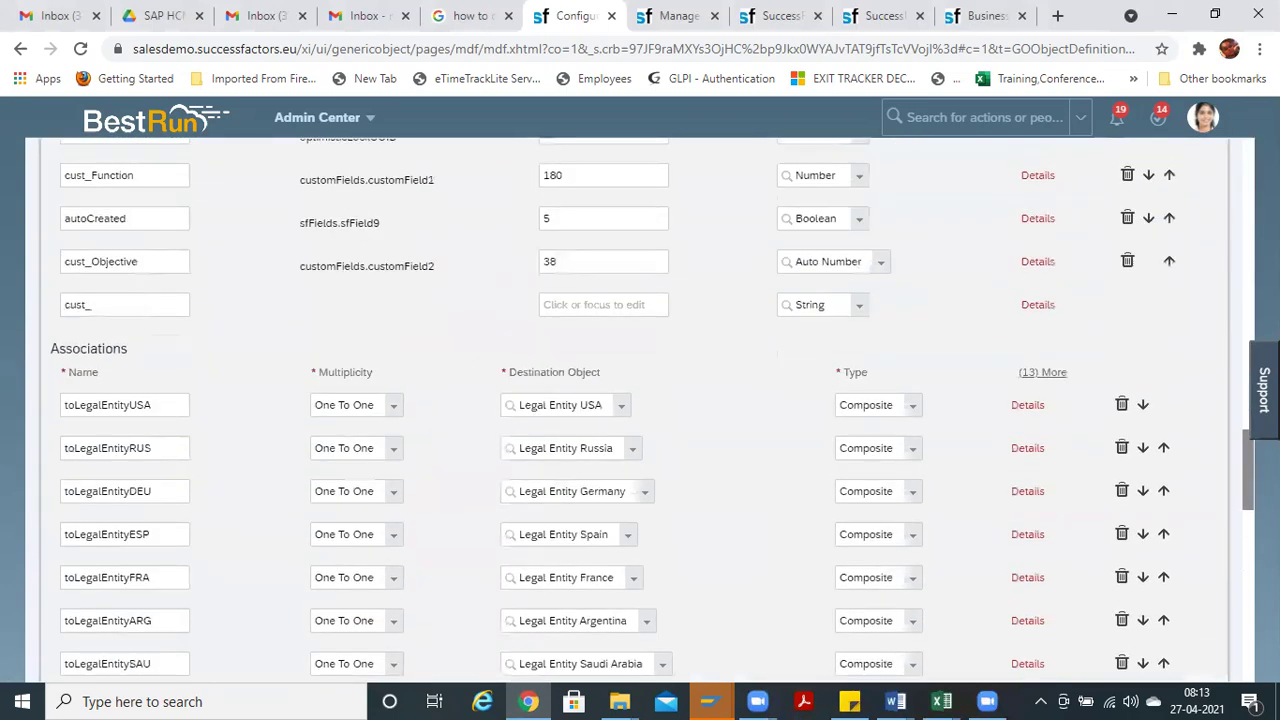
pyautogui.scroll(1, 905, 393)
pyautogui.click(880, 355)
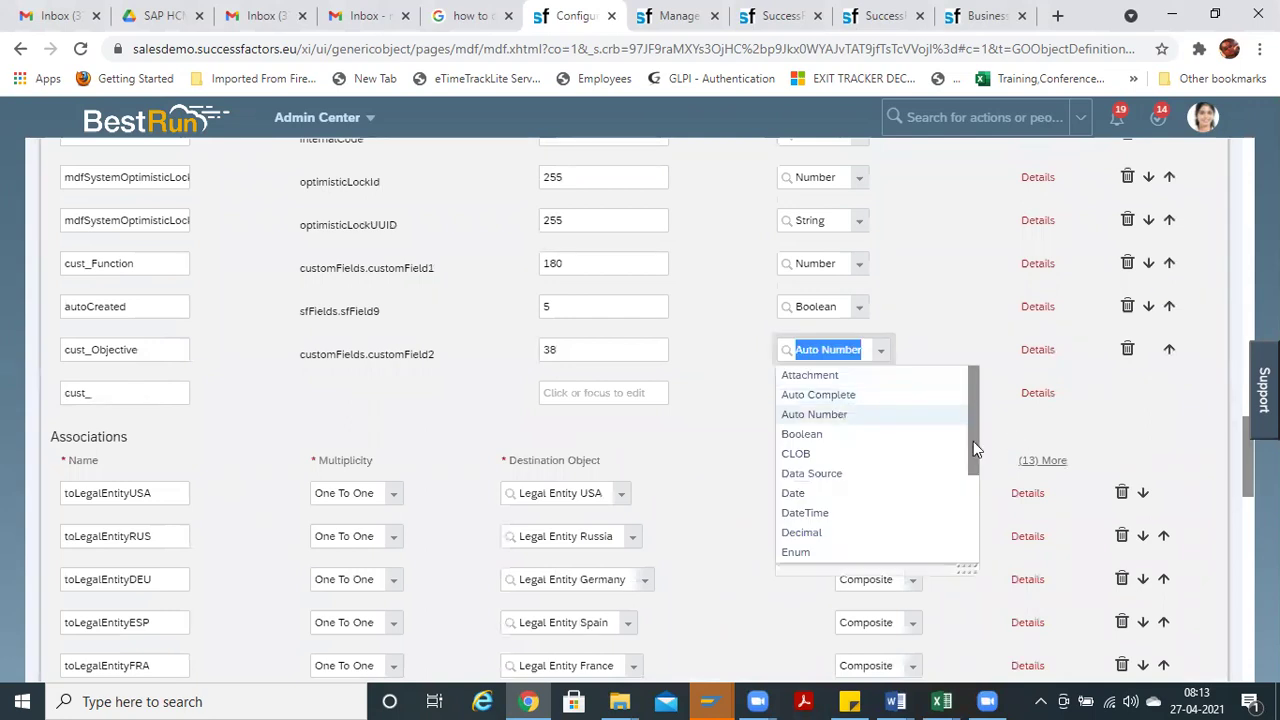
pyautogui.scroll(-3, 971, 490)
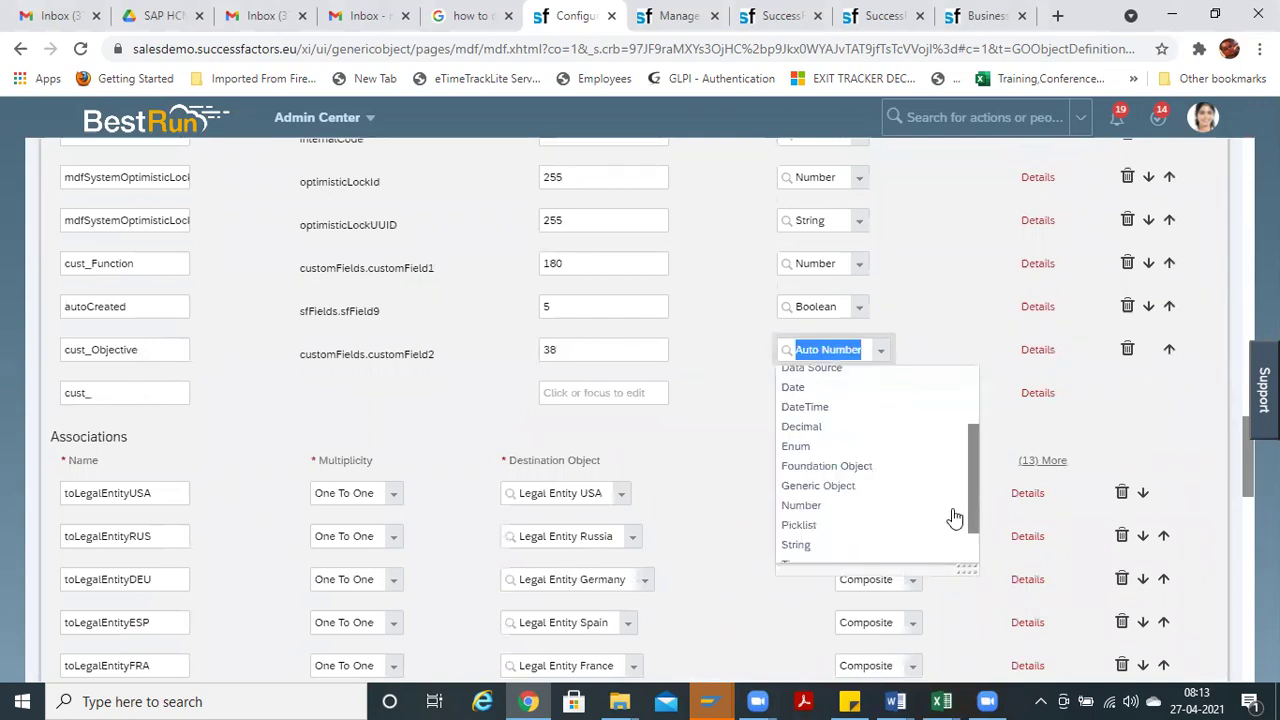
pyautogui.click(863, 491)
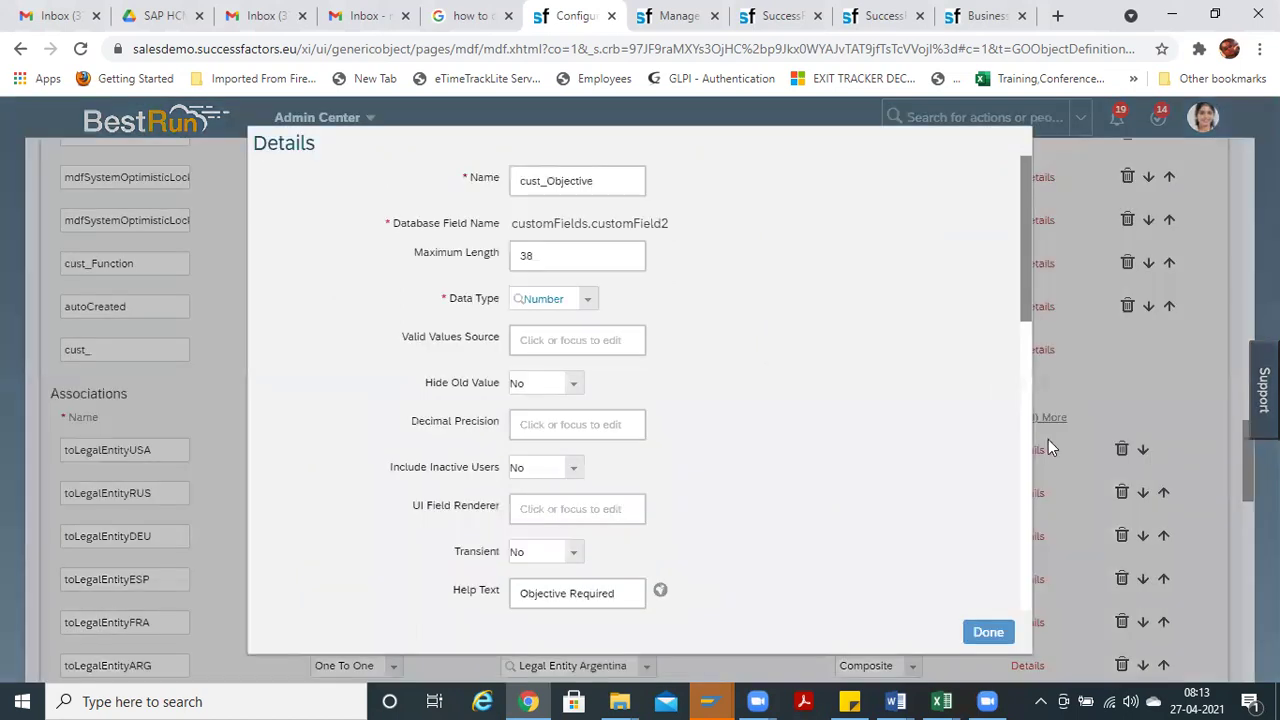
# Step: Set the visibility of cust_Objective to Editable in its details and save the Company object definition
pyautogui.scroll(-5, 1048, 439)
pyautogui.scroll(1, 615, 415)
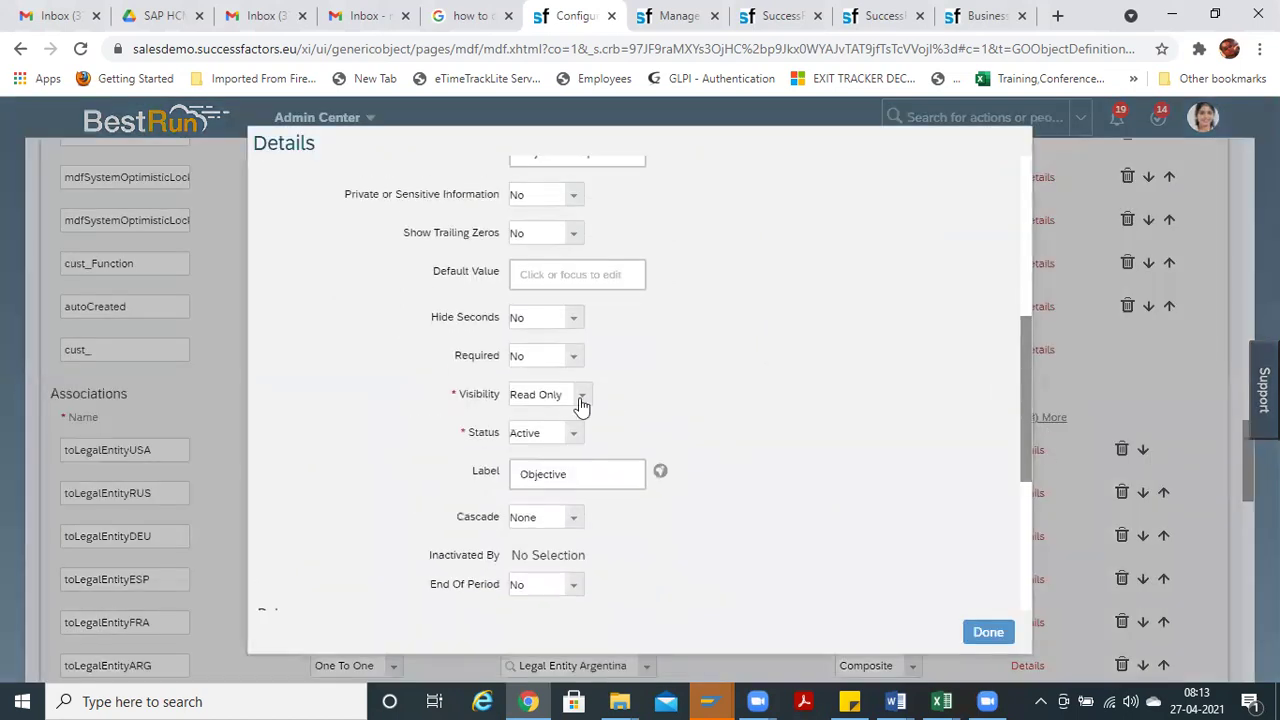
pyautogui.click(581, 396)
pyautogui.click(563, 416)
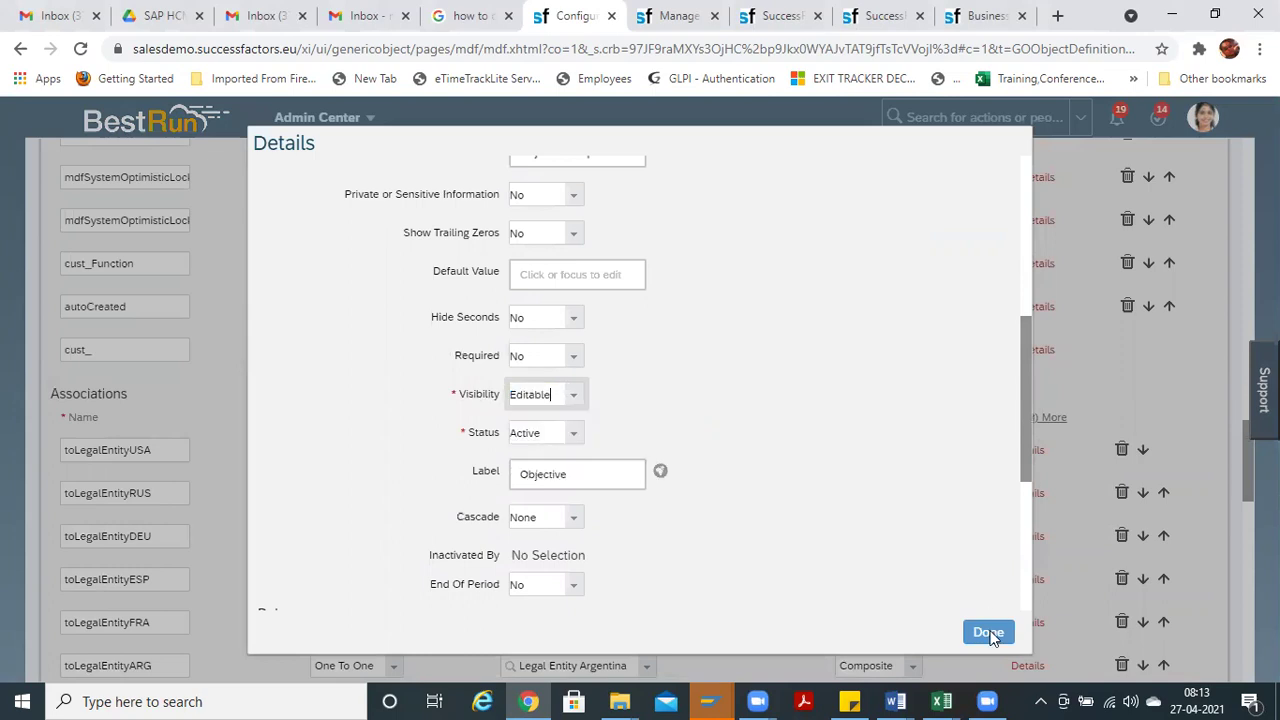
pyautogui.click(988, 632)
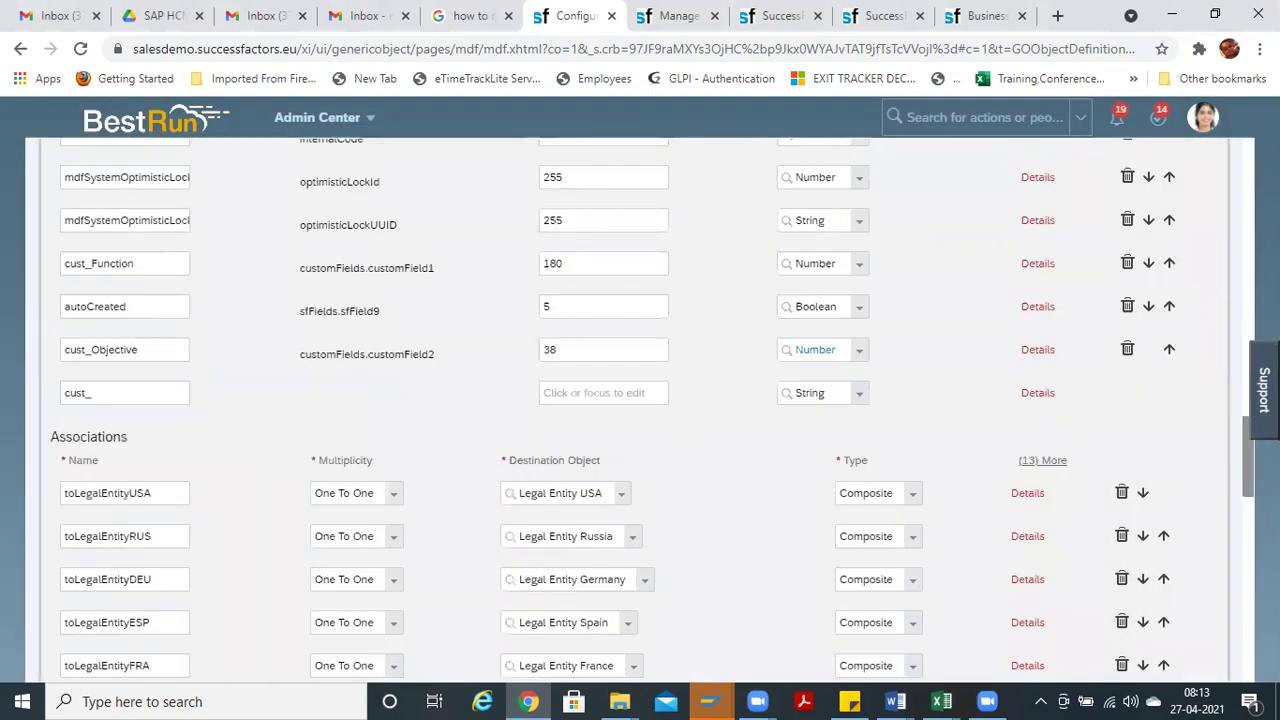
pyautogui.scroll(-15, 1188, 624)
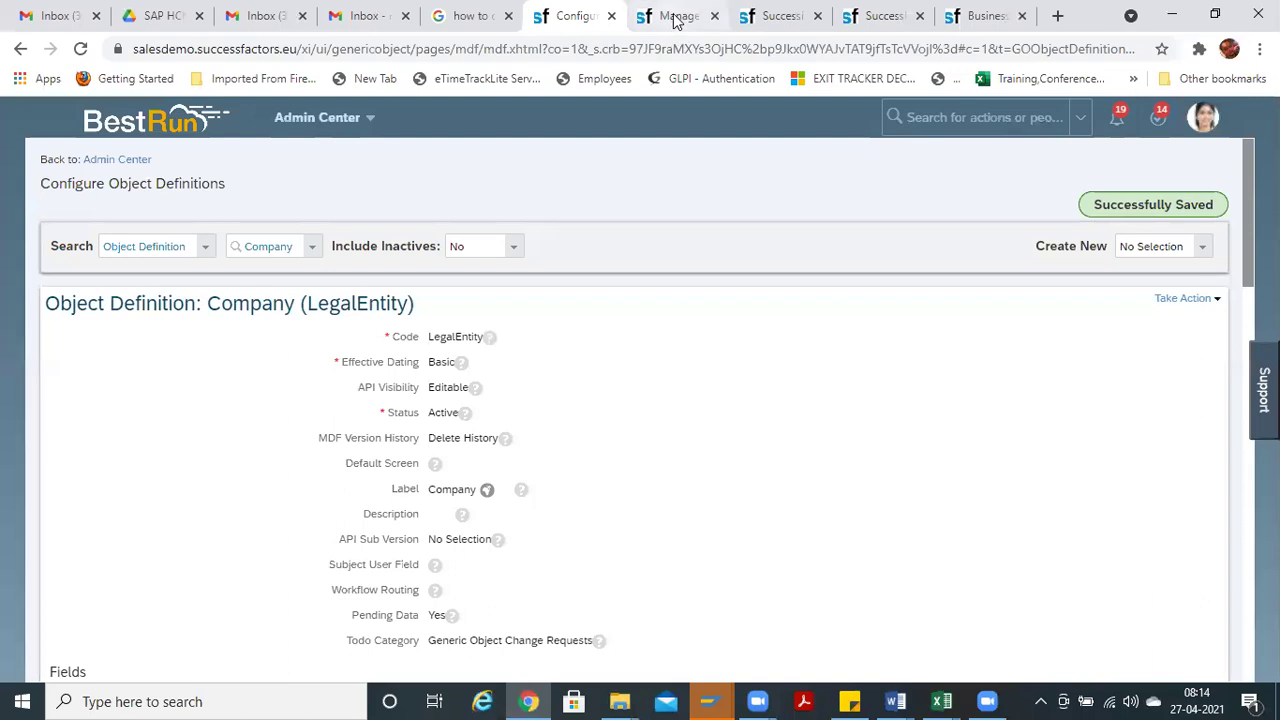
# Step: Reload the Manage Data page and open the 01/01/1900 record of company BestRun1123 for correction
pyautogui.click(677, 17)
pyautogui.click(395, 50)
pyautogui.press('Return')
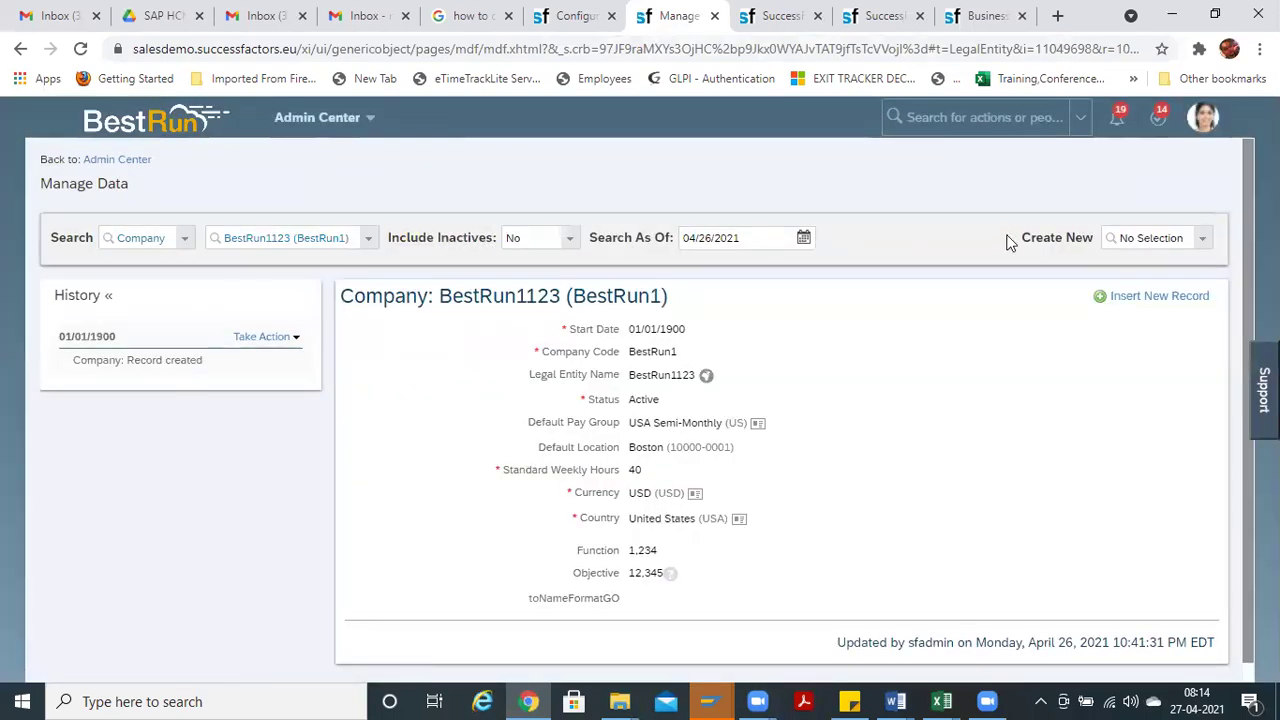
pyautogui.click(262, 338)
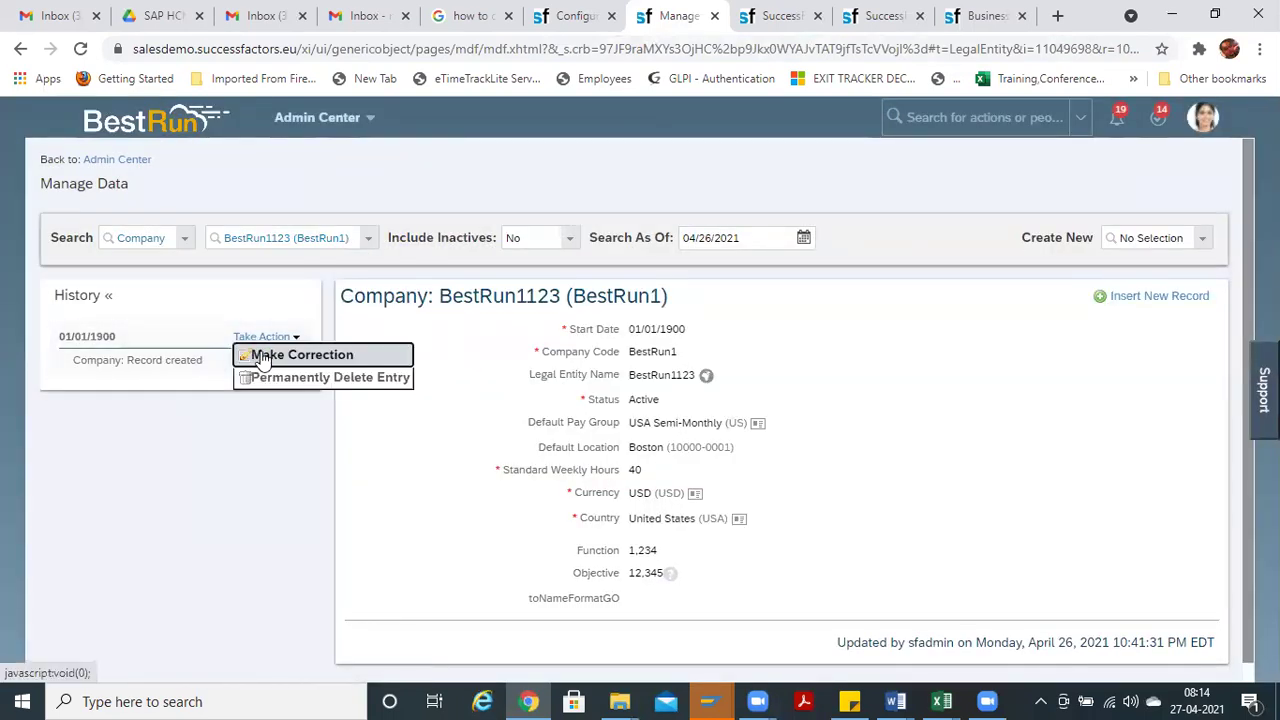
pyautogui.click(252, 353)
pyautogui.scroll(-5, 1156, 245)
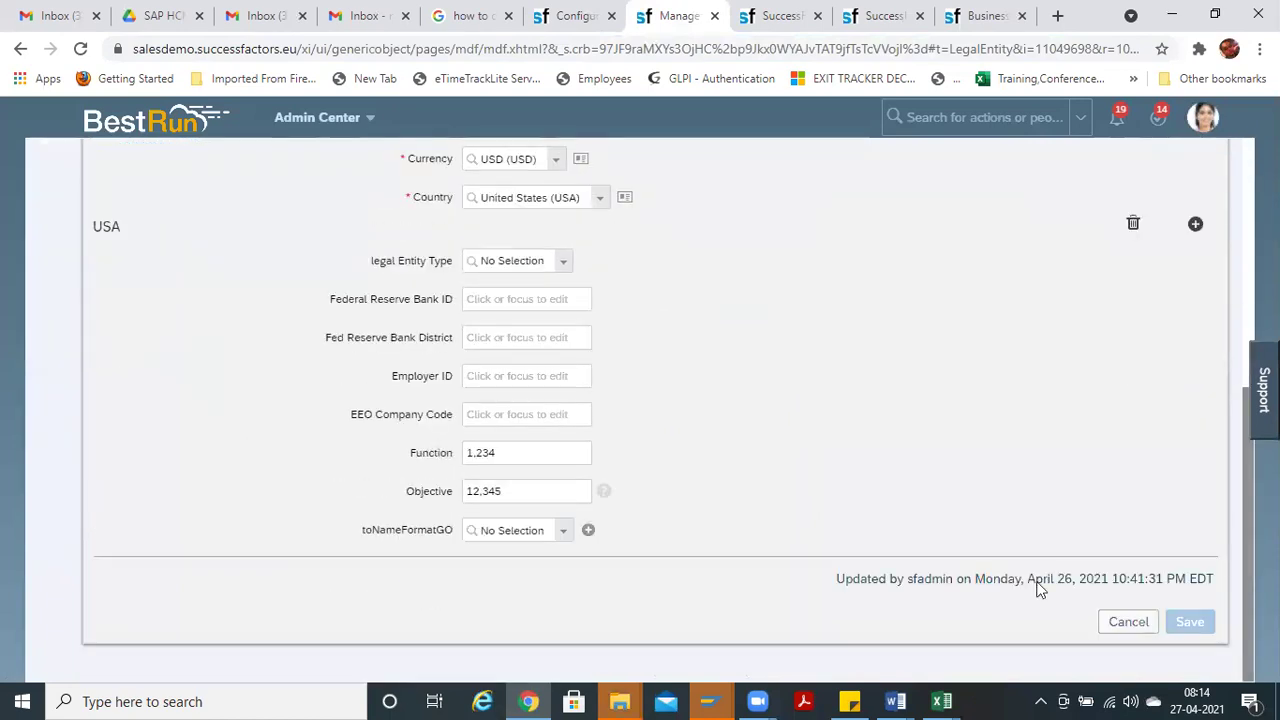
# Step: Clear the Objective value of company BestRun1123 and save the record
pyautogui.doubleClick(509, 496)
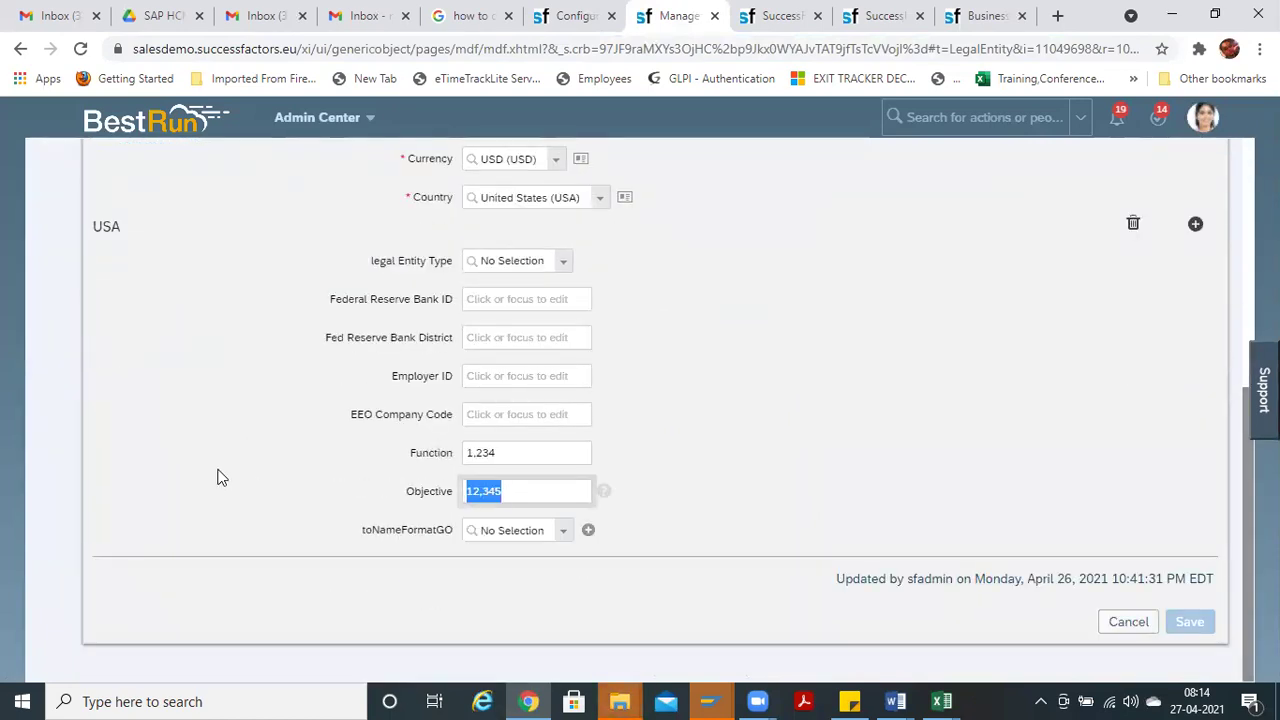
pyautogui.write(']=')
pyautogui.press('BackSpace')
pyautogui.press('BackSpace')
pyautogui.click(1190, 621)
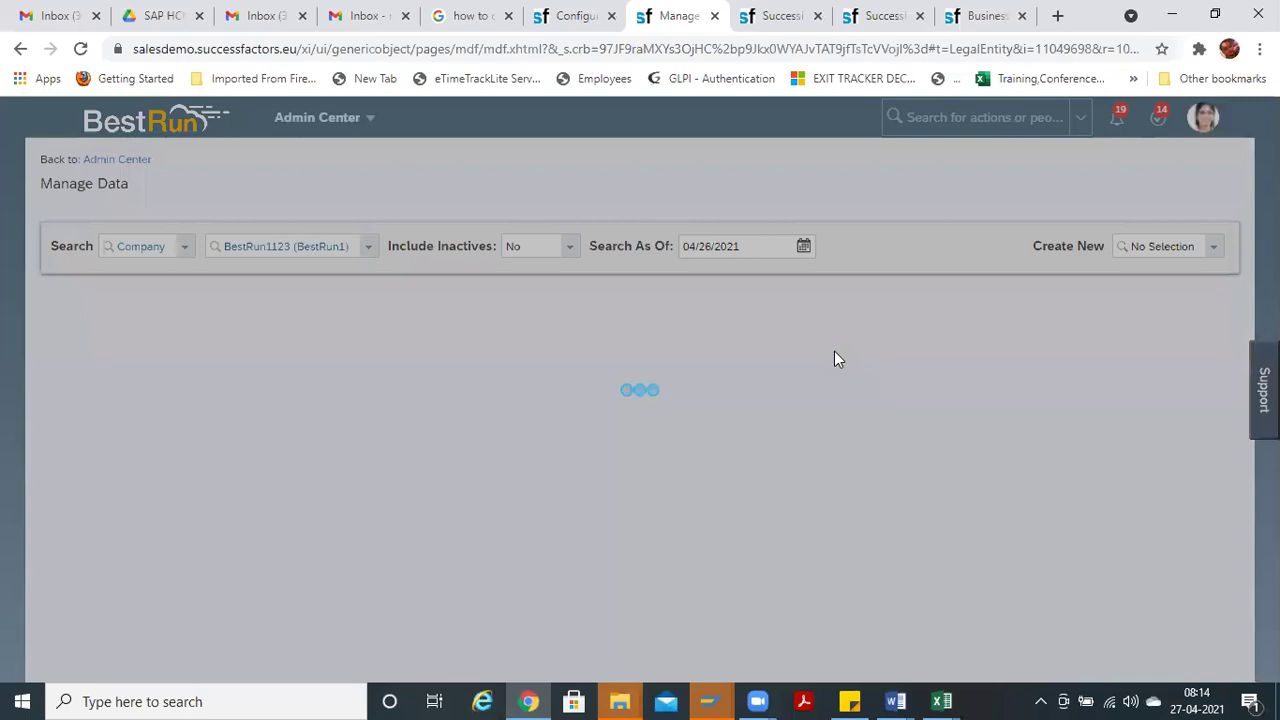
# Step: Return to the Company object definition, open it for correction and set cust_Objective's data type to Auto Number
pyautogui.hotkey('ctrl', 'shift', 'Tab')
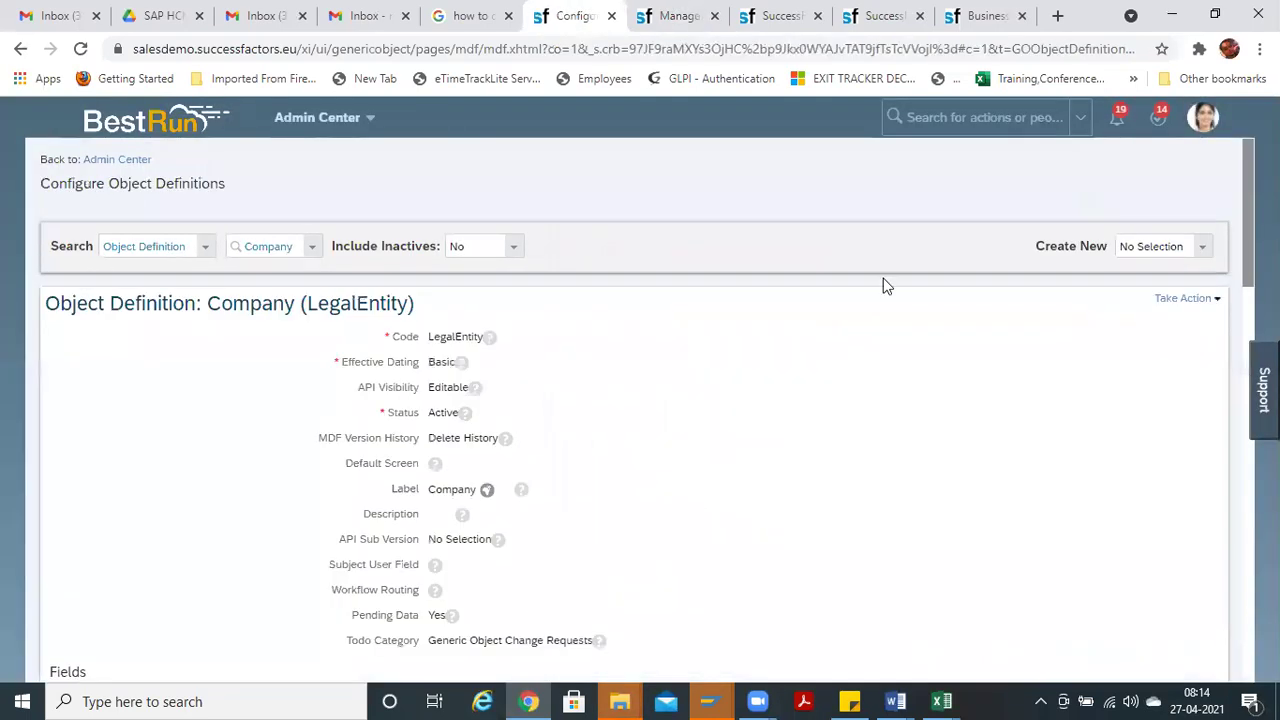
pyautogui.click(1183, 298)
pyautogui.click(1110, 316)
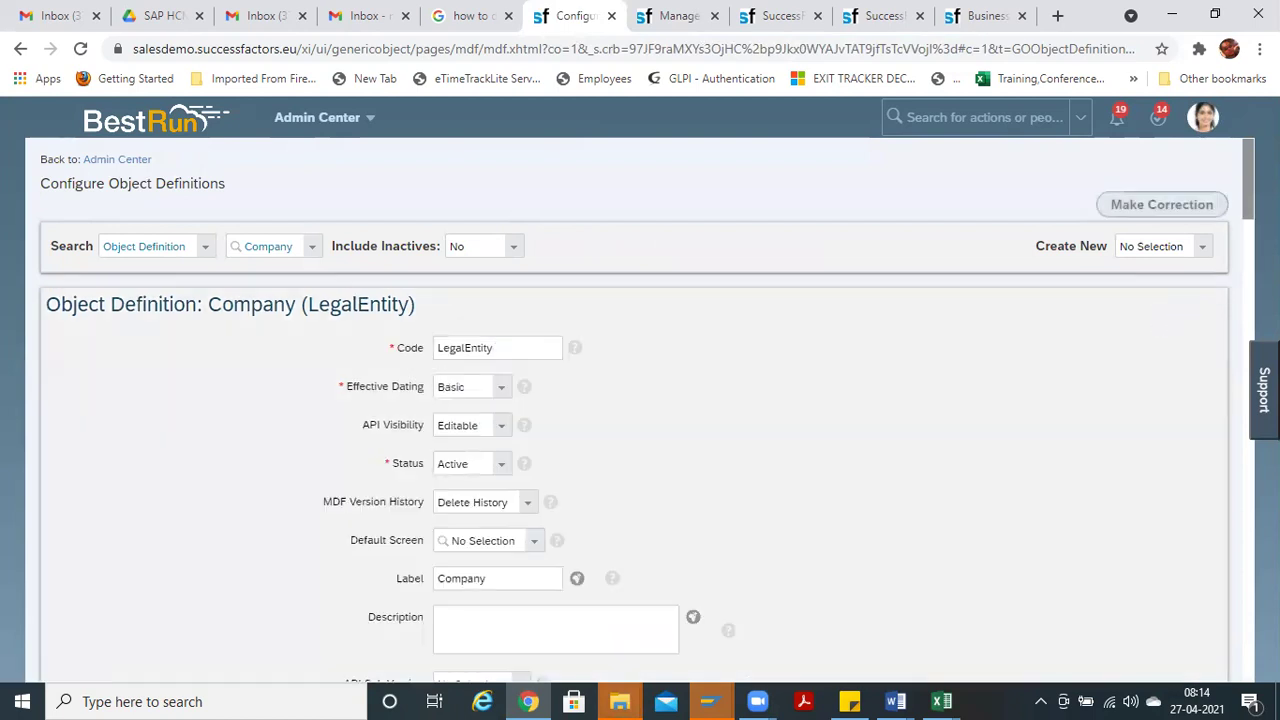
pyautogui.scroll(-5, 1245, 297)
pyautogui.scroll(-15, 1245, 297)
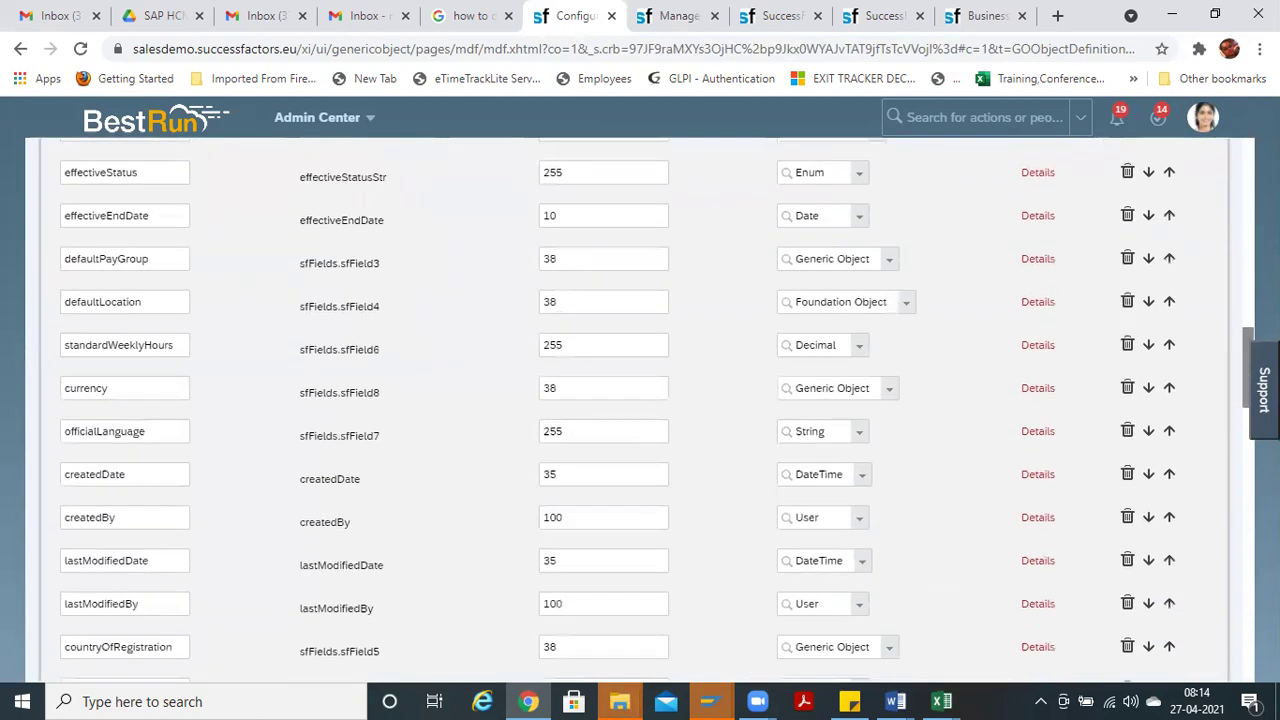
pyautogui.scroll(3, 266, 474)
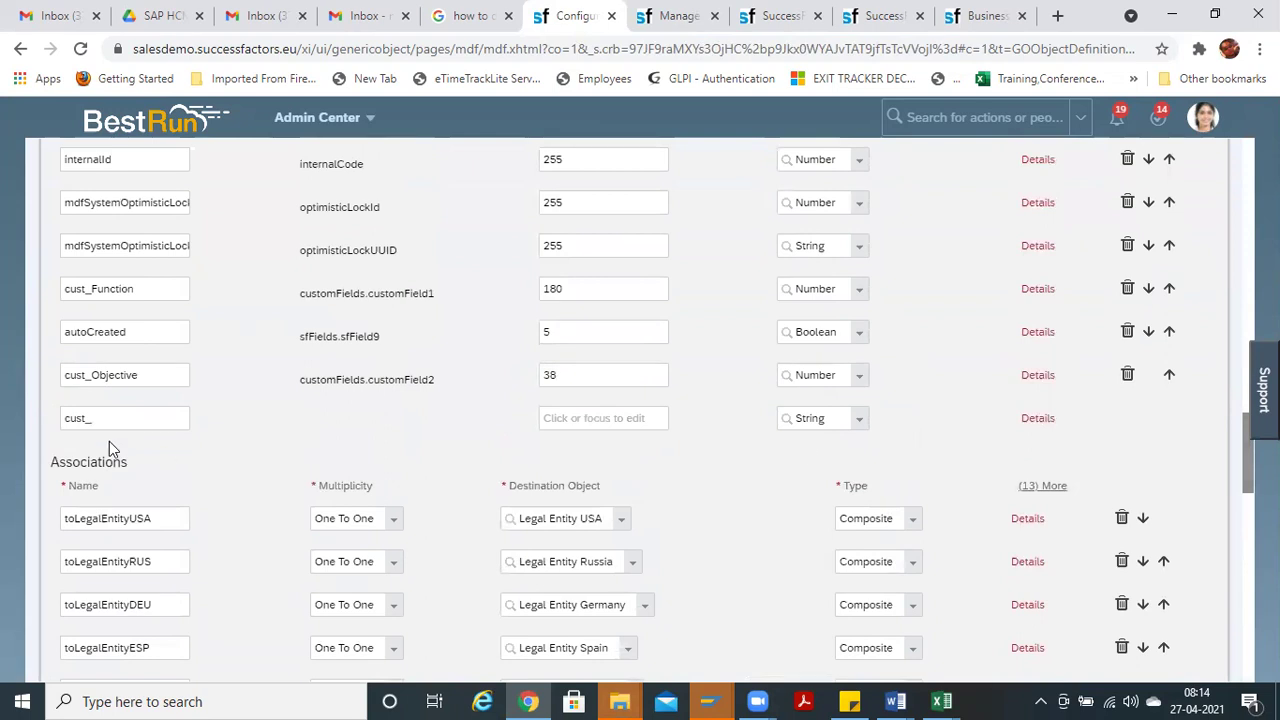
pyautogui.click(857, 376)
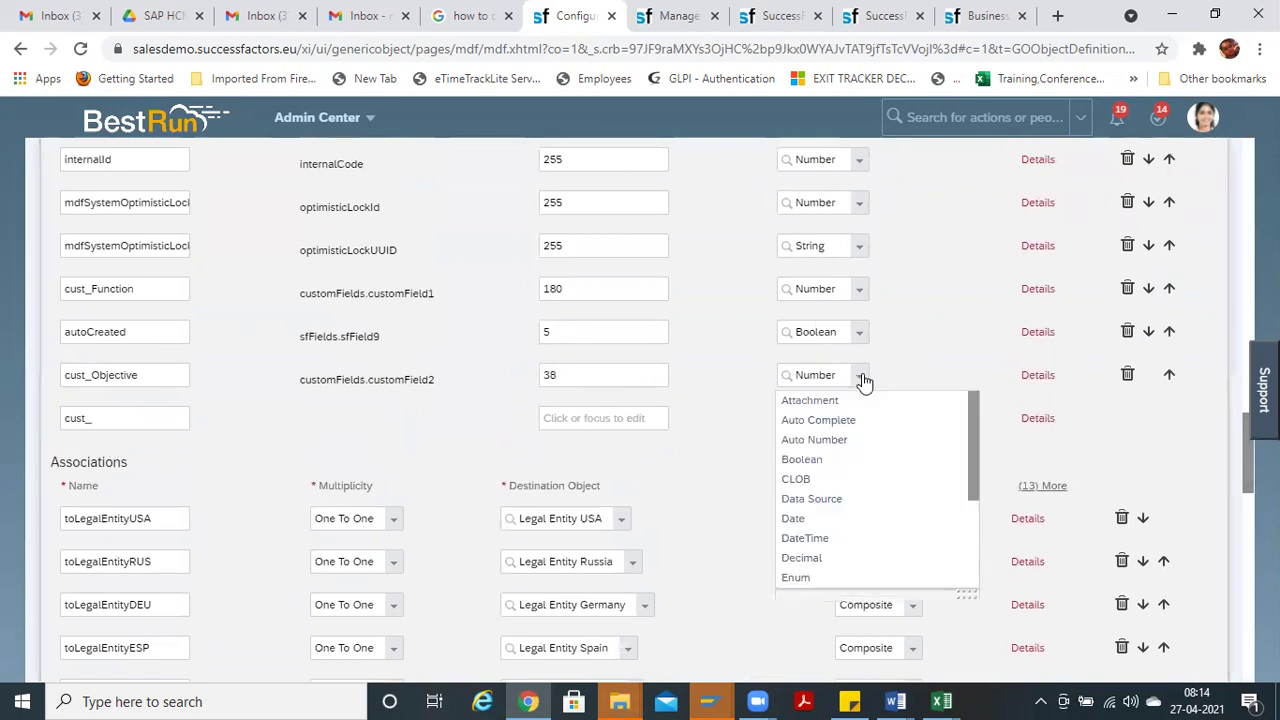
pyautogui.click(843, 437)
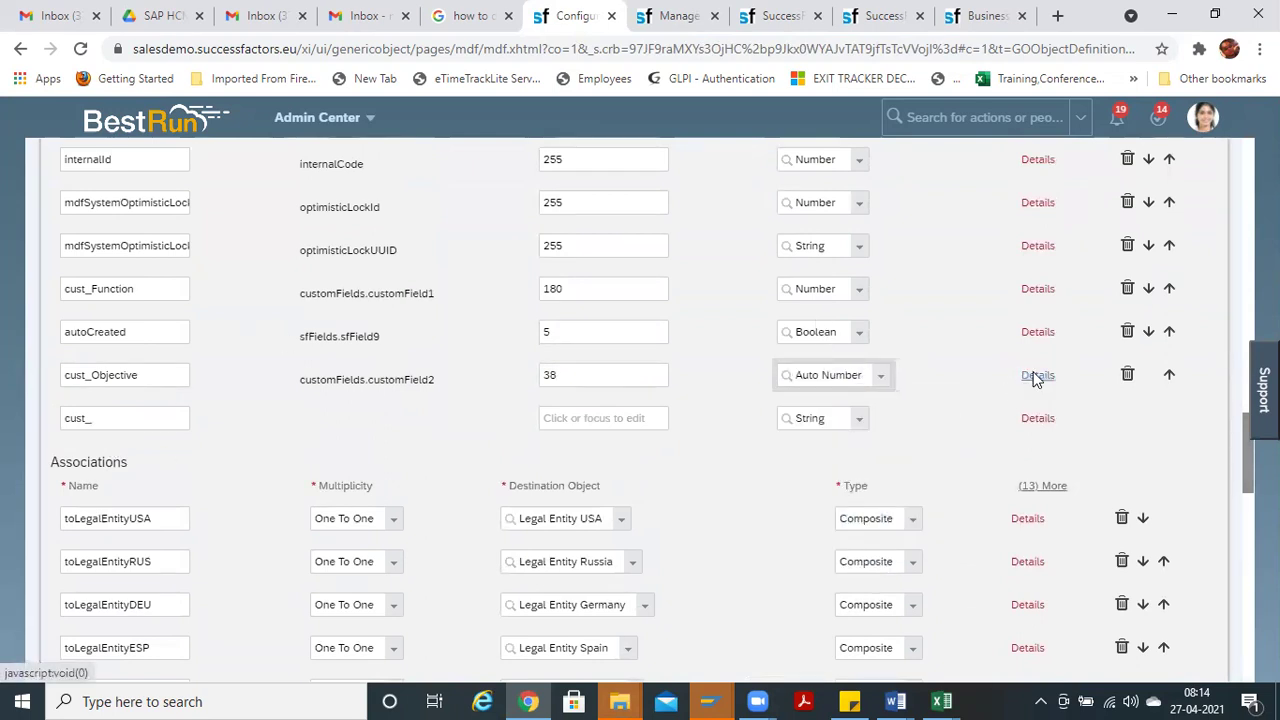
# Step: Set the visibility of cust_Objective to Read Only in its field details
pyautogui.click(1036, 375)
pyautogui.moveTo(1023, 290); pyautogui.dragTo(1023, 424)
pyautogui.click(568, 482)
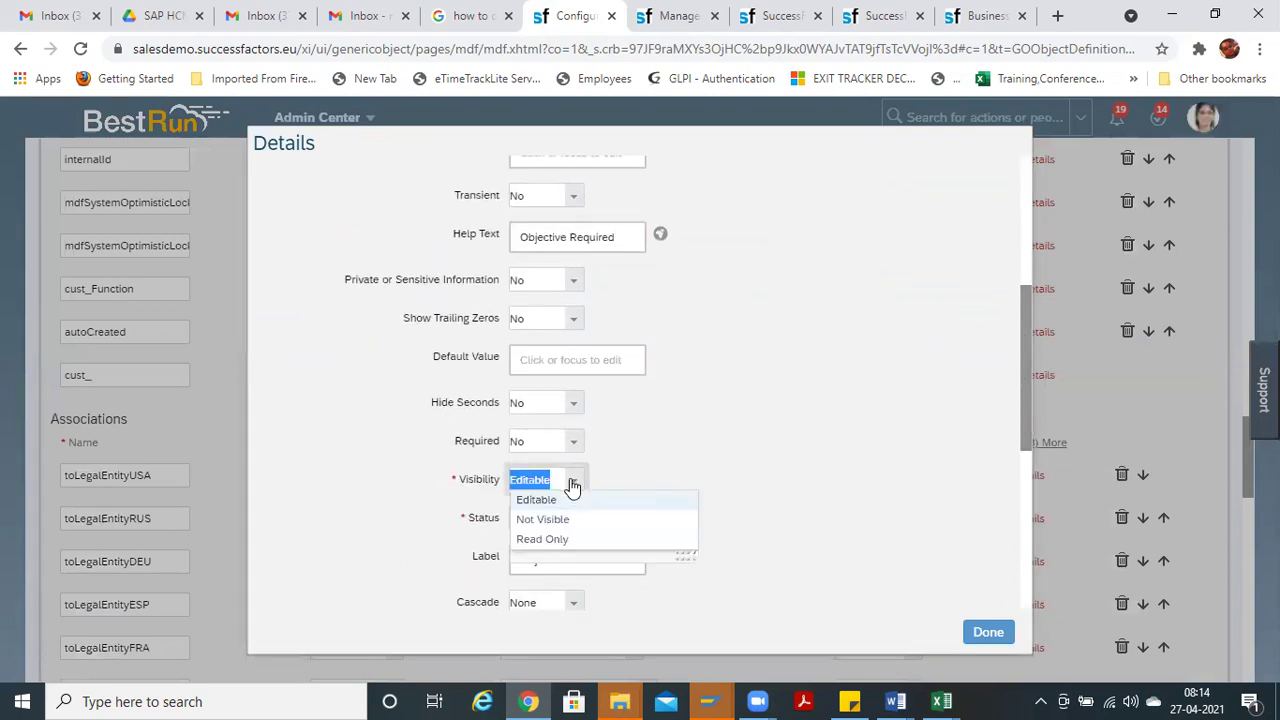
pyautogui.click(548, 545)
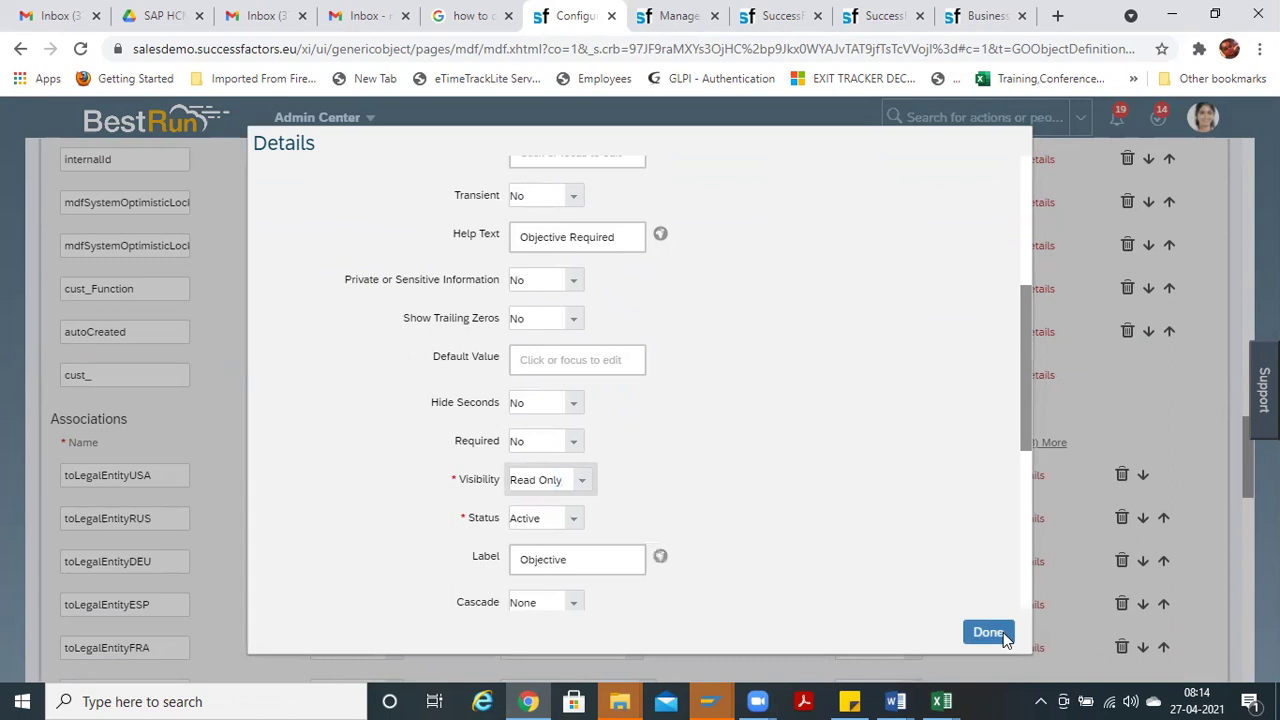
pyautogui.click(988, 632)
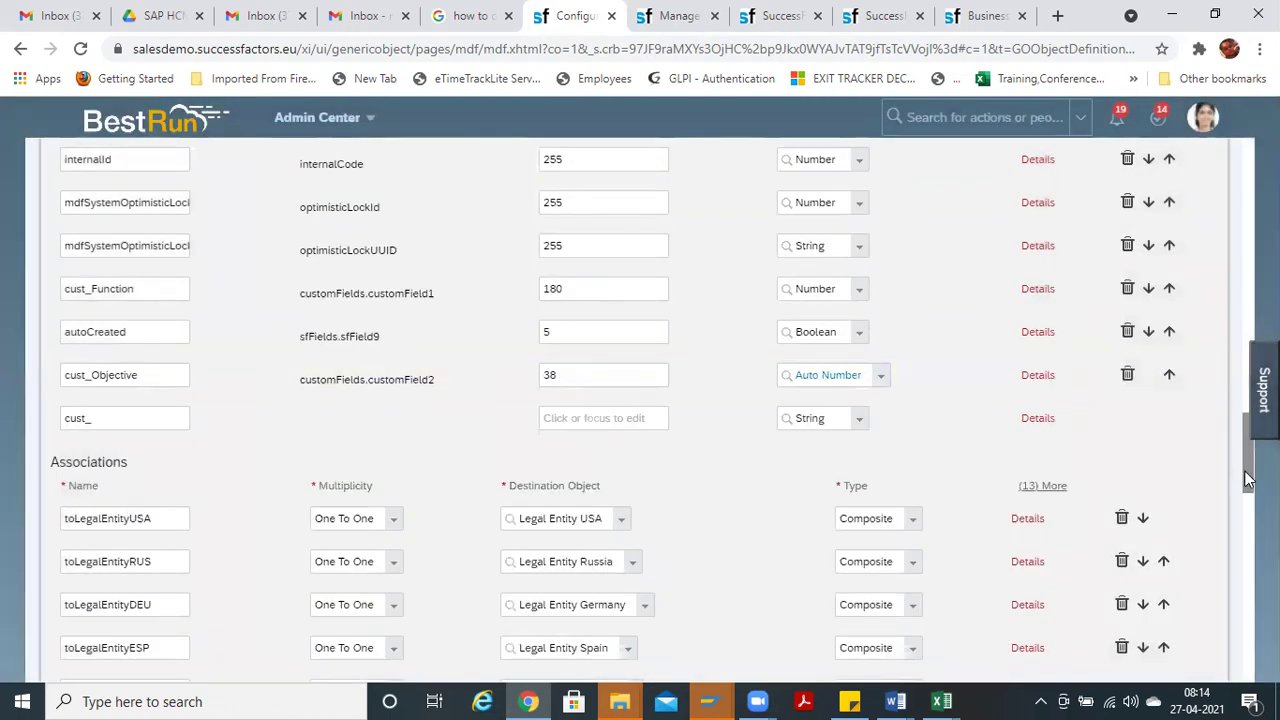
# Step: Save the Company object definition and accept the data type change for cust_Objective
pyautogui.moveTo(1248, 478); pyautogui.dragTo(1210, 643)
pyautogui.click(1203, 630)
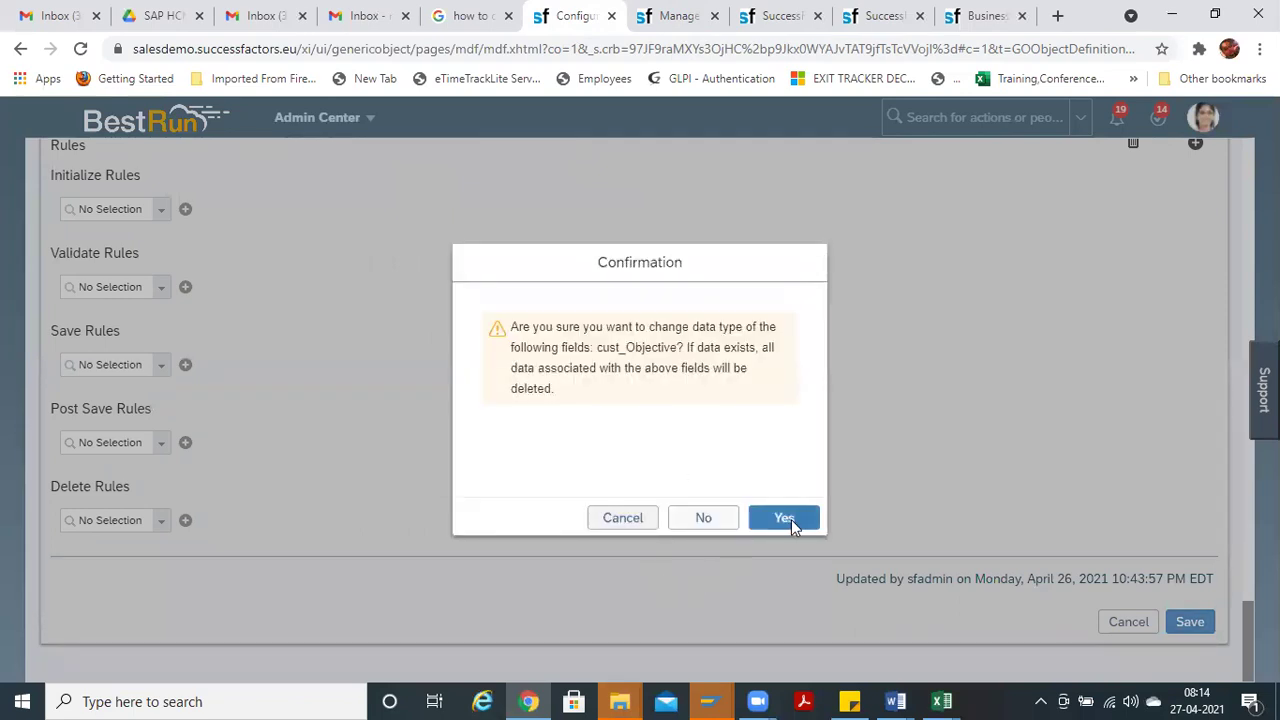
pyautogui.click(784, 518)
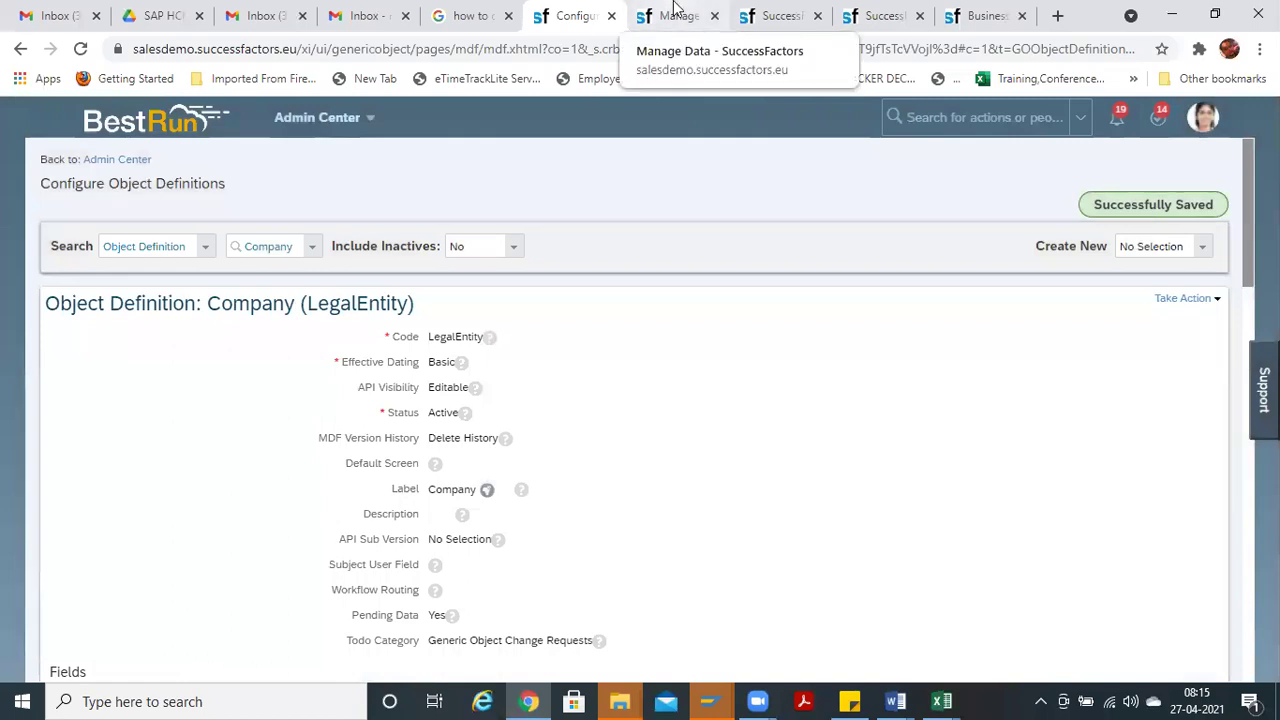
# Step: Switch to Manage Data and open the BestRun1123 company record for correction with the updated field definition
pyautogui.click(675, 12)
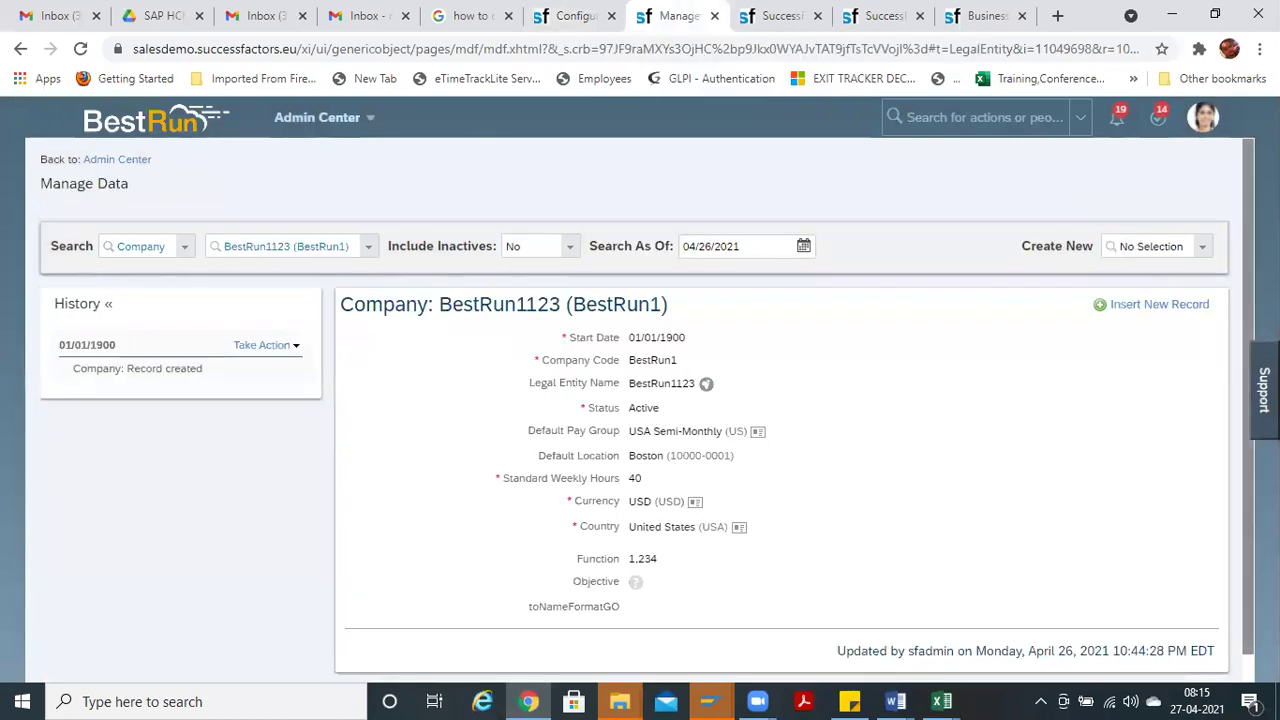
pyautogui.scroll(-1, 640, 400)
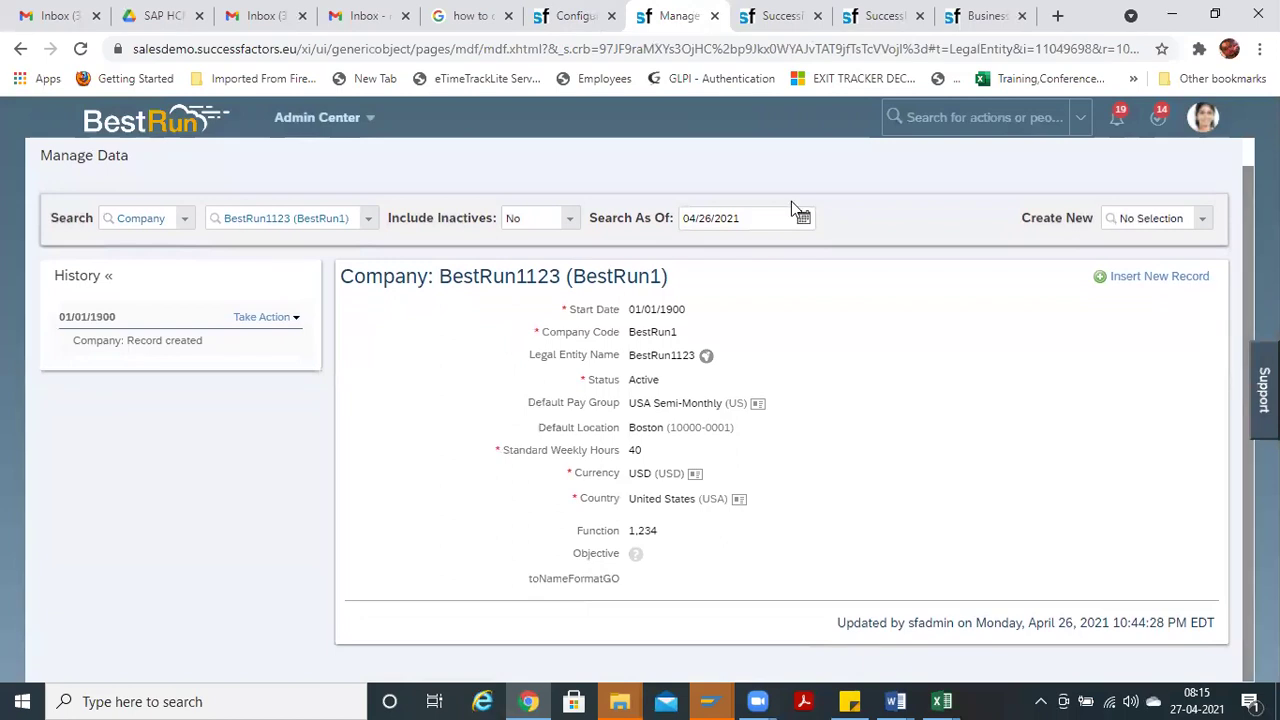
pyautogui.click(265, 317)
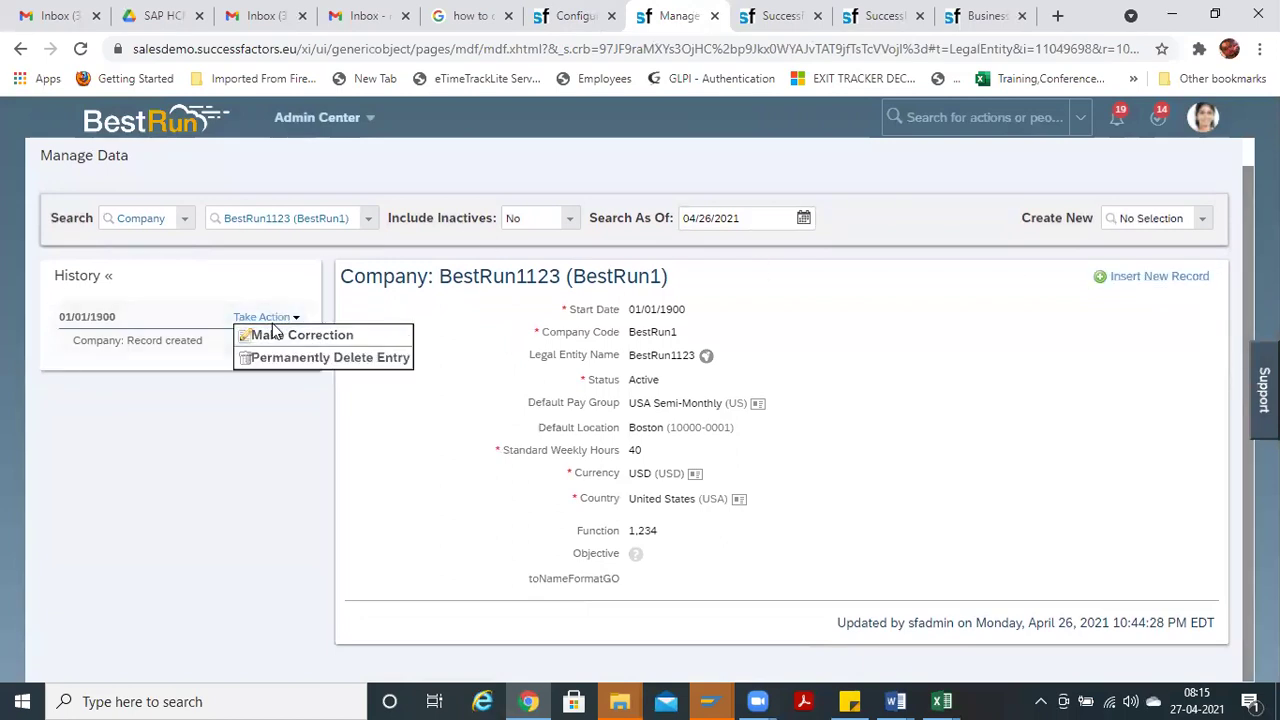
pyautogui.click(273, 336)
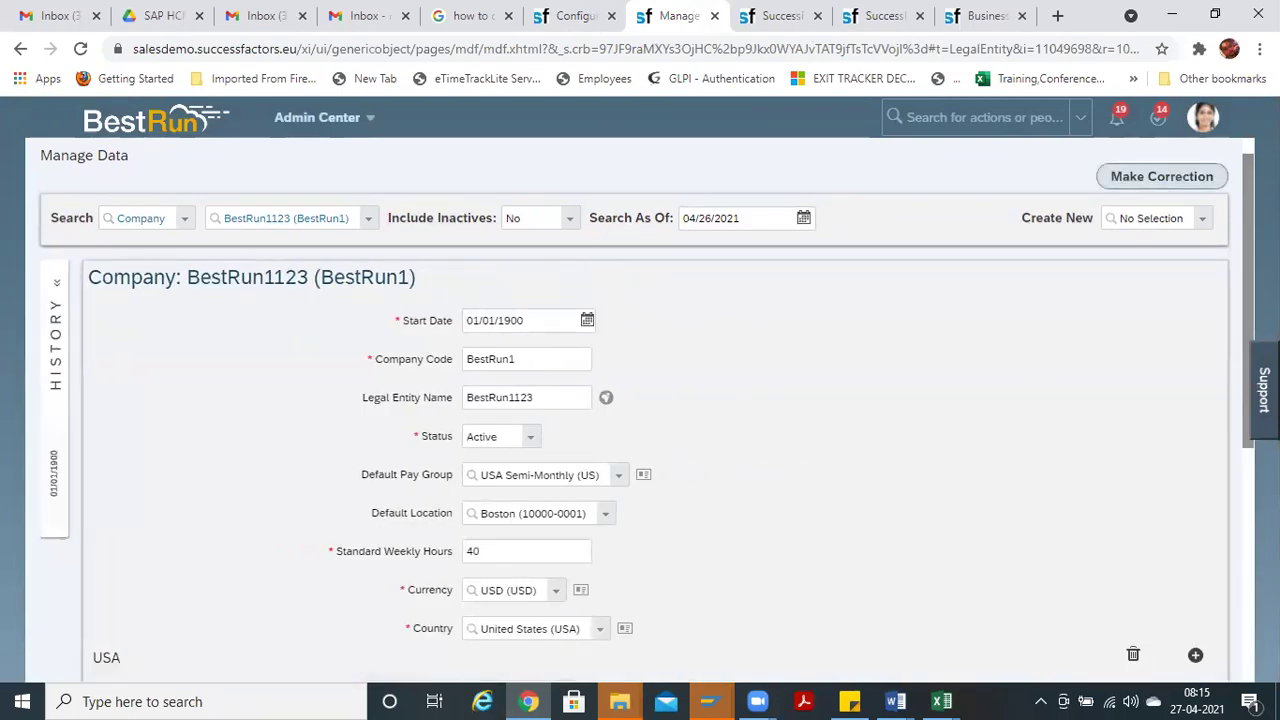
# Step: Check the Objective field in the BestRun1123 company record opened for correction
pyautogui.moveTo(1246, 290); pyautogui.dragTo(1246, 525)
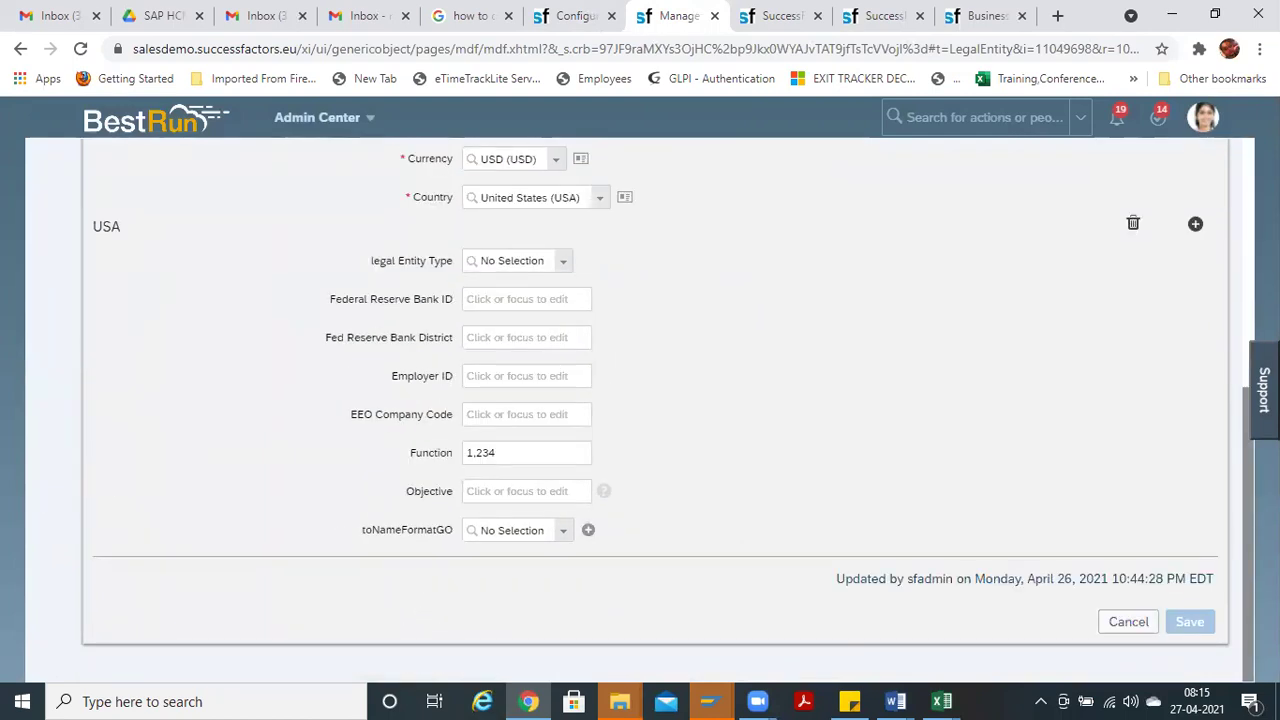
pyautogui.scroll(4, 484, 634)
pyautogui.scroll(-4, 484, 634)
# Step: Close the browser tab with the BestRun1123 record and duplicate the business configuration tab
pyautogui.click(573, 16)
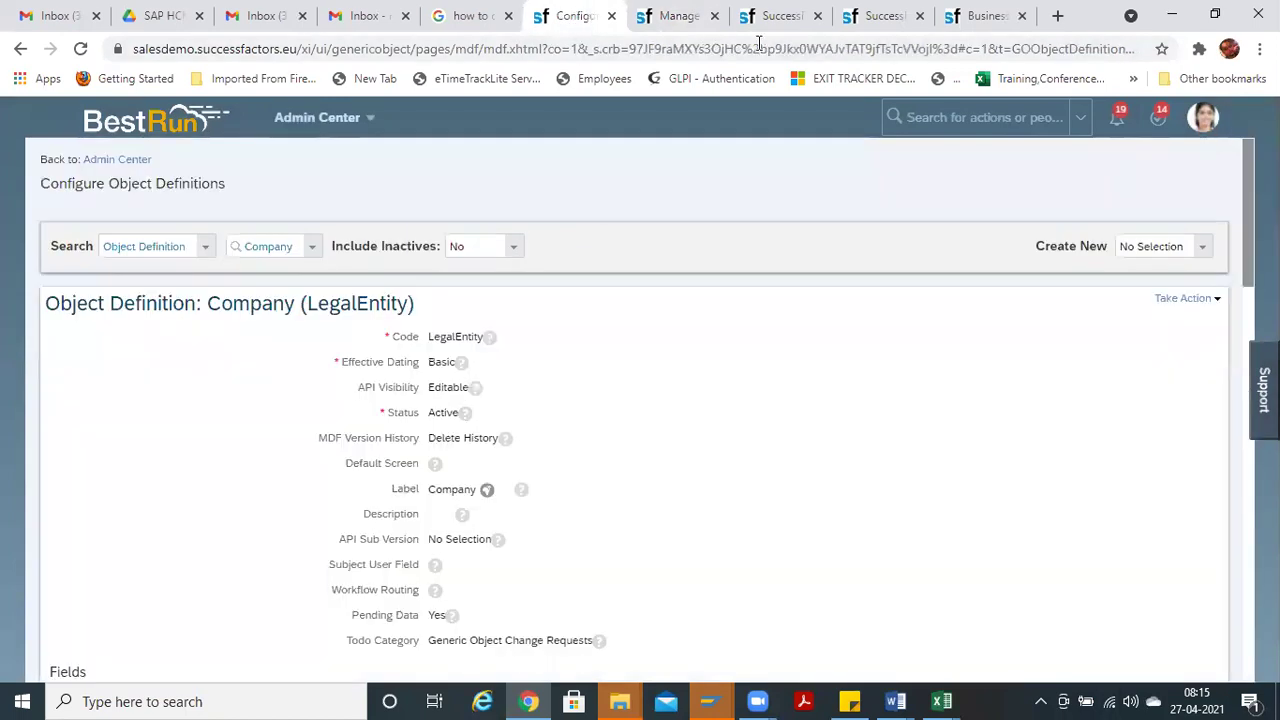
pyautogui.click(686, 16)
pyautogui.click(714, 16)
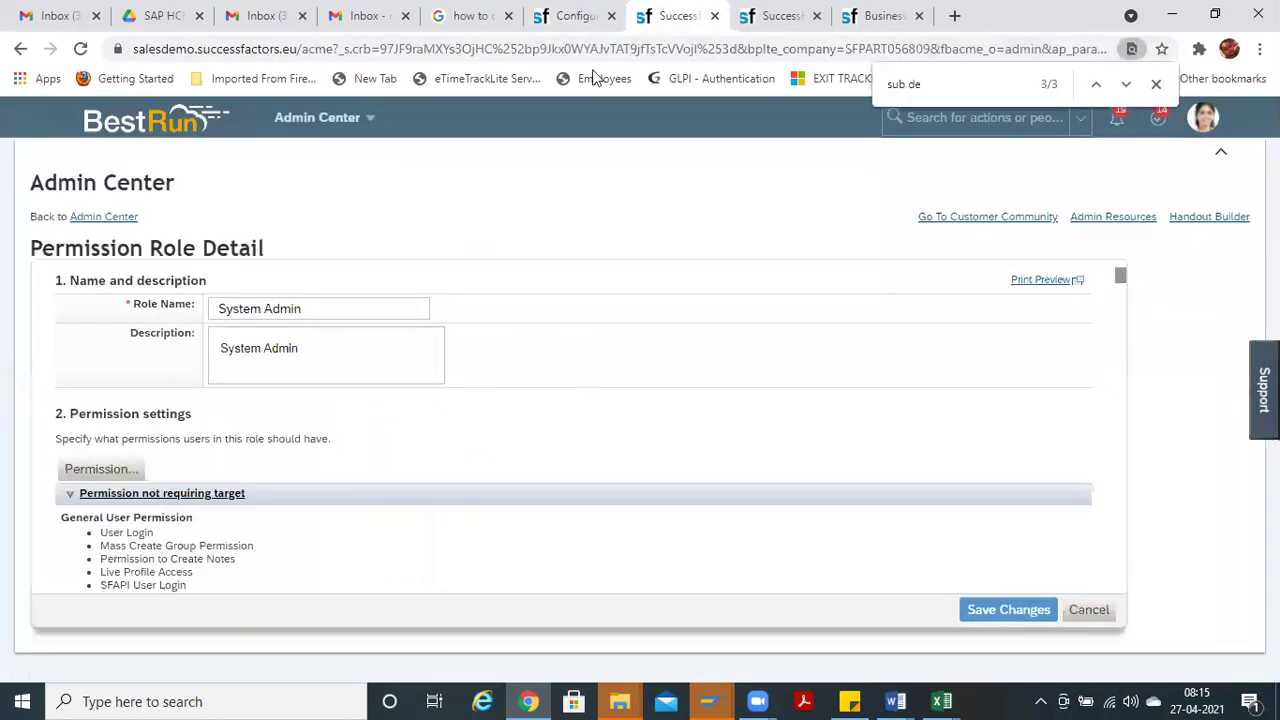
pyautogui.click(862, 20)
pyautogui.rightClick(862, 20)
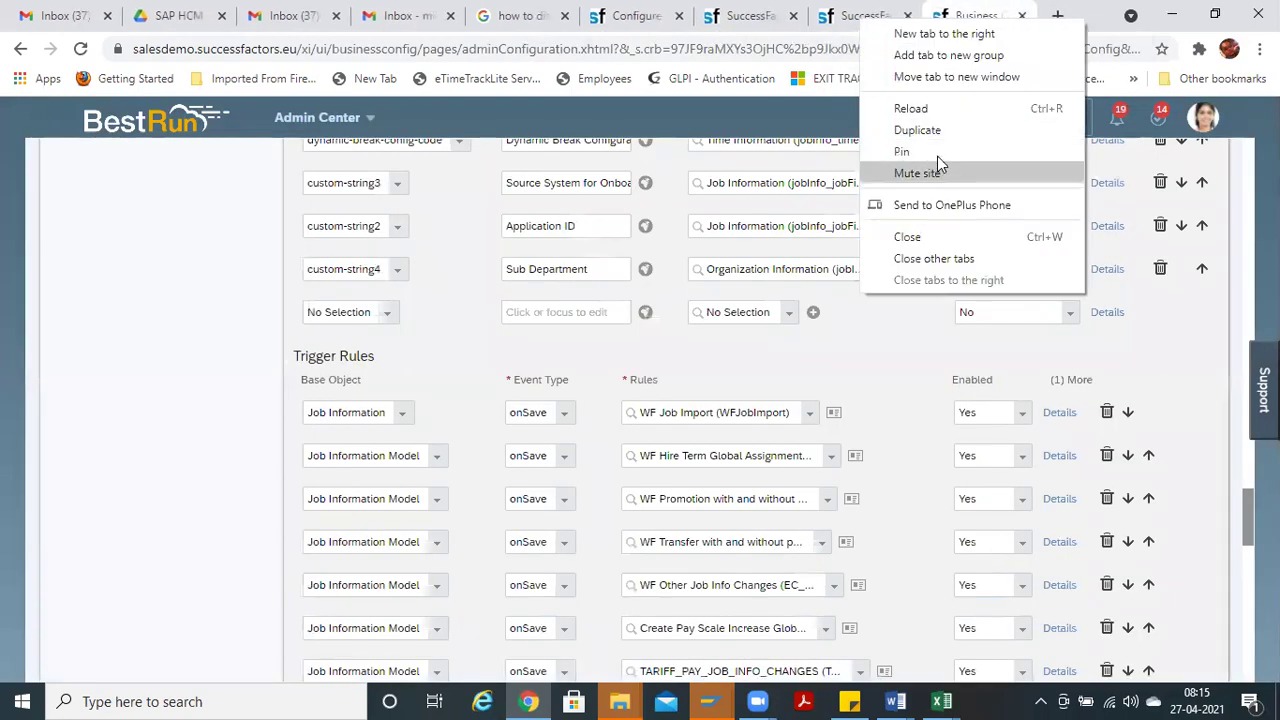
pyautogui.click(938, 126)
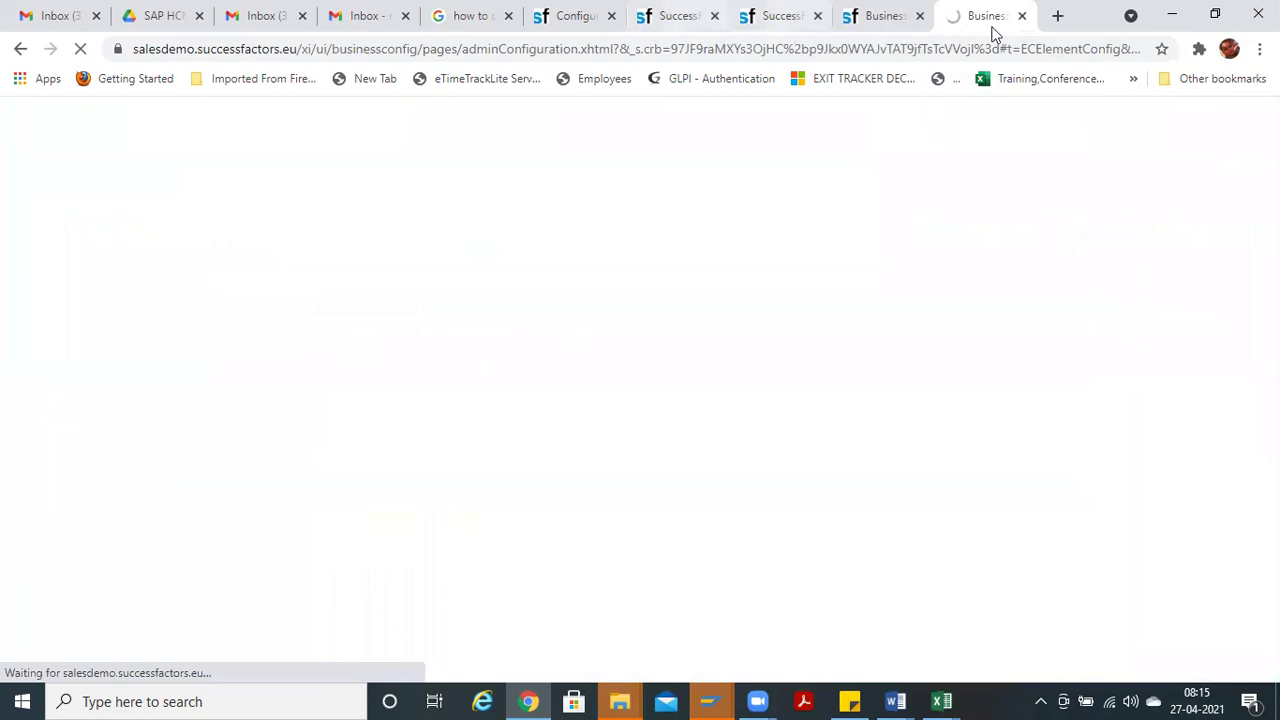
# Step: Examine the field details of cust_Objective in the Company object definition
pyautogui.click(569, 18)
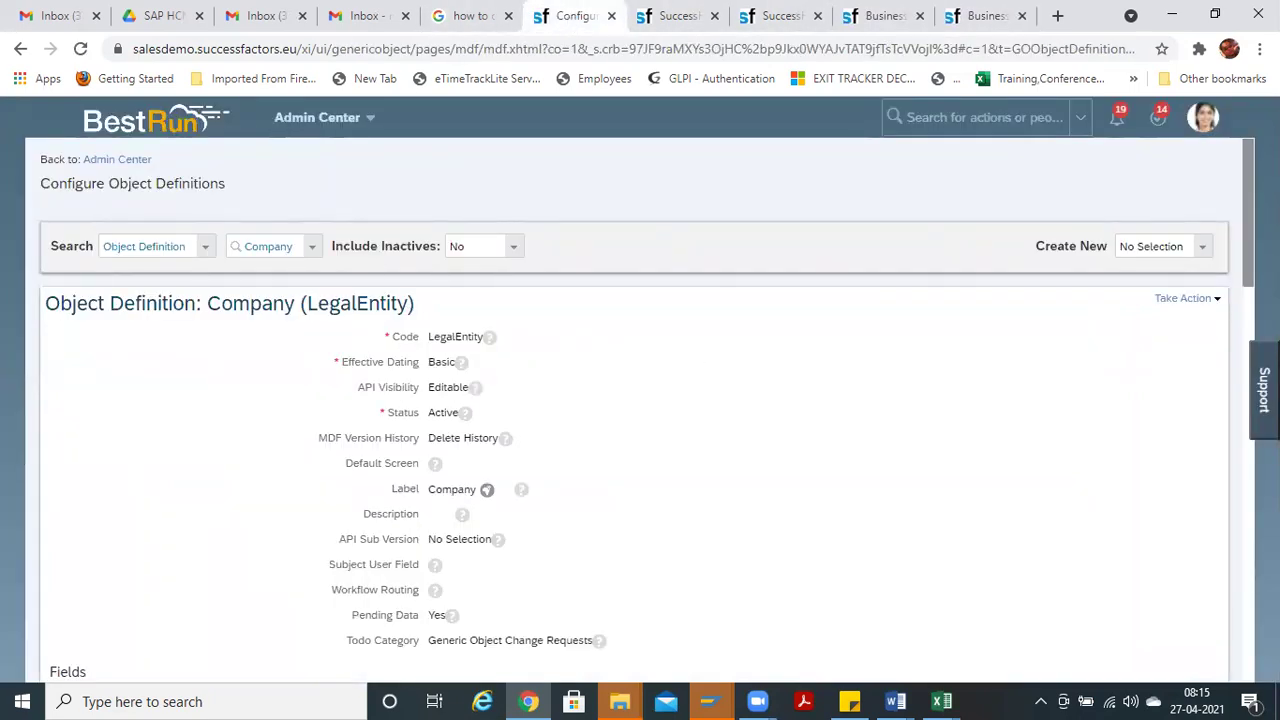
pyautogui.scroll(-15, 640, 400)
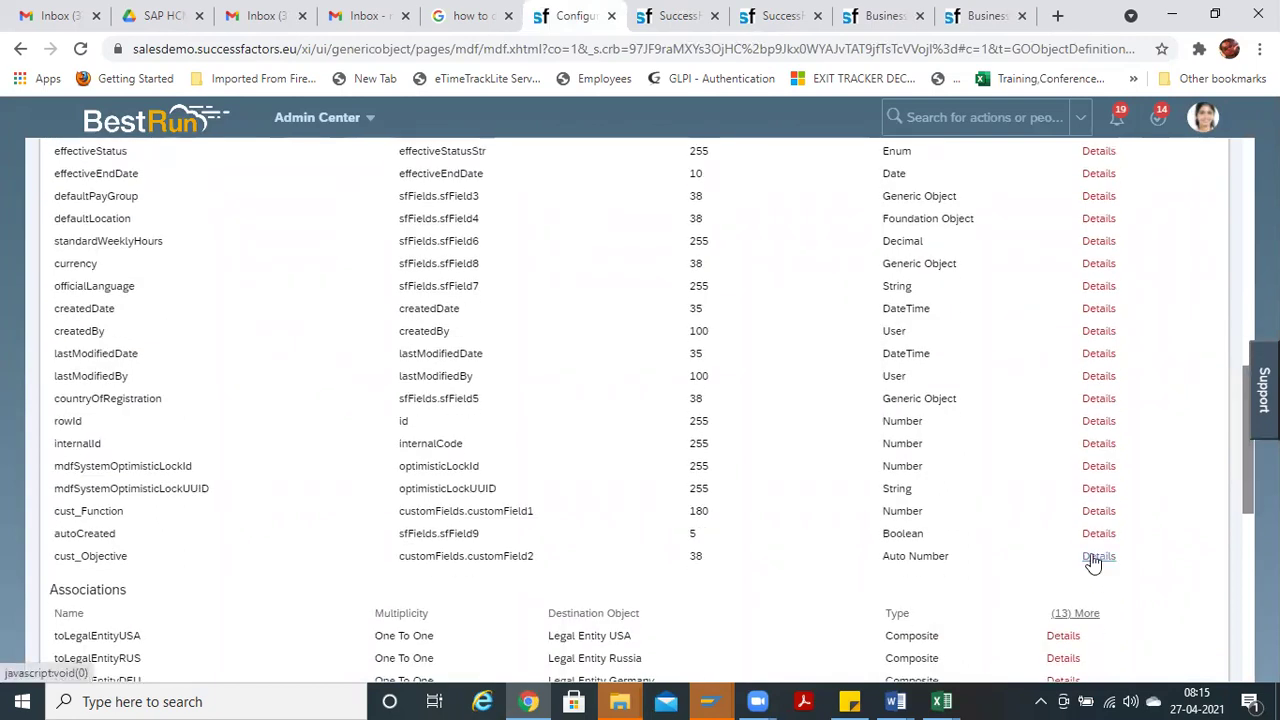
pyautogui.click(1092, 556)
pyautogui.moveTo(995, 360); pyautogui.dragTo(999, 478)
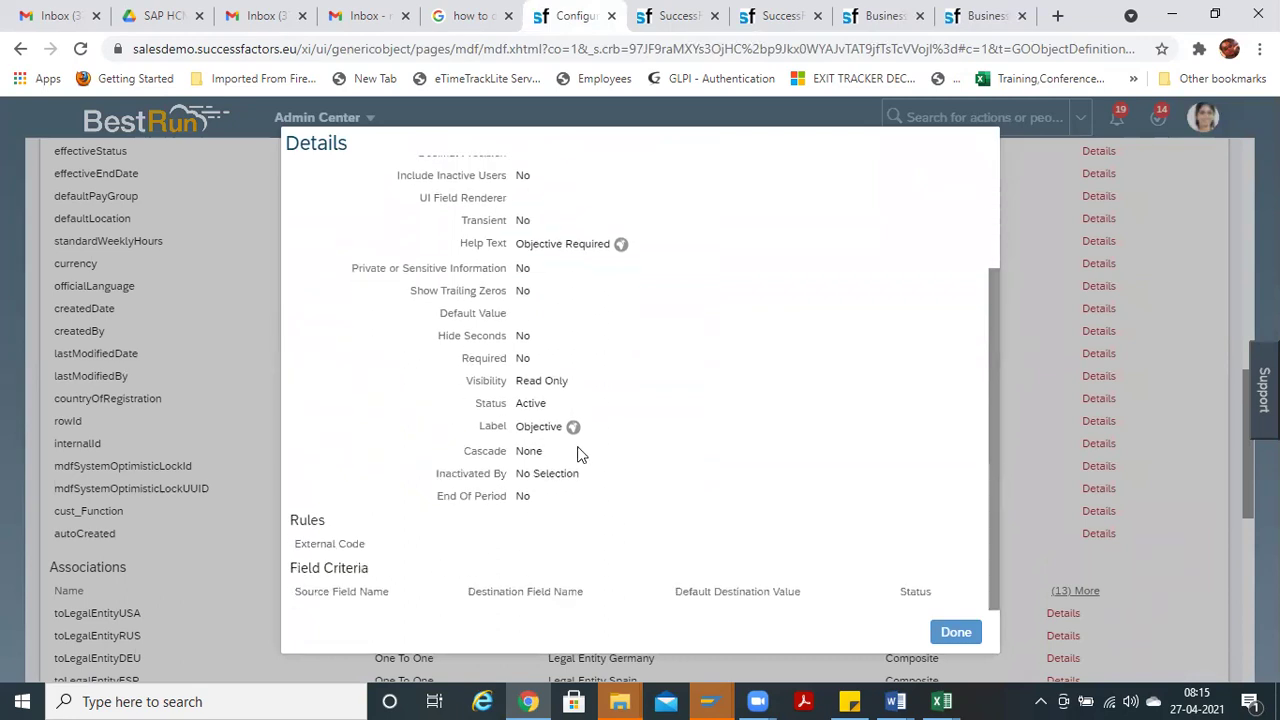
pyautogui.click(950, 632)
# Step: Open Manage Data in the duplicated browser tab by searching for the action "manage data"
pyautogui.click(985, 12)
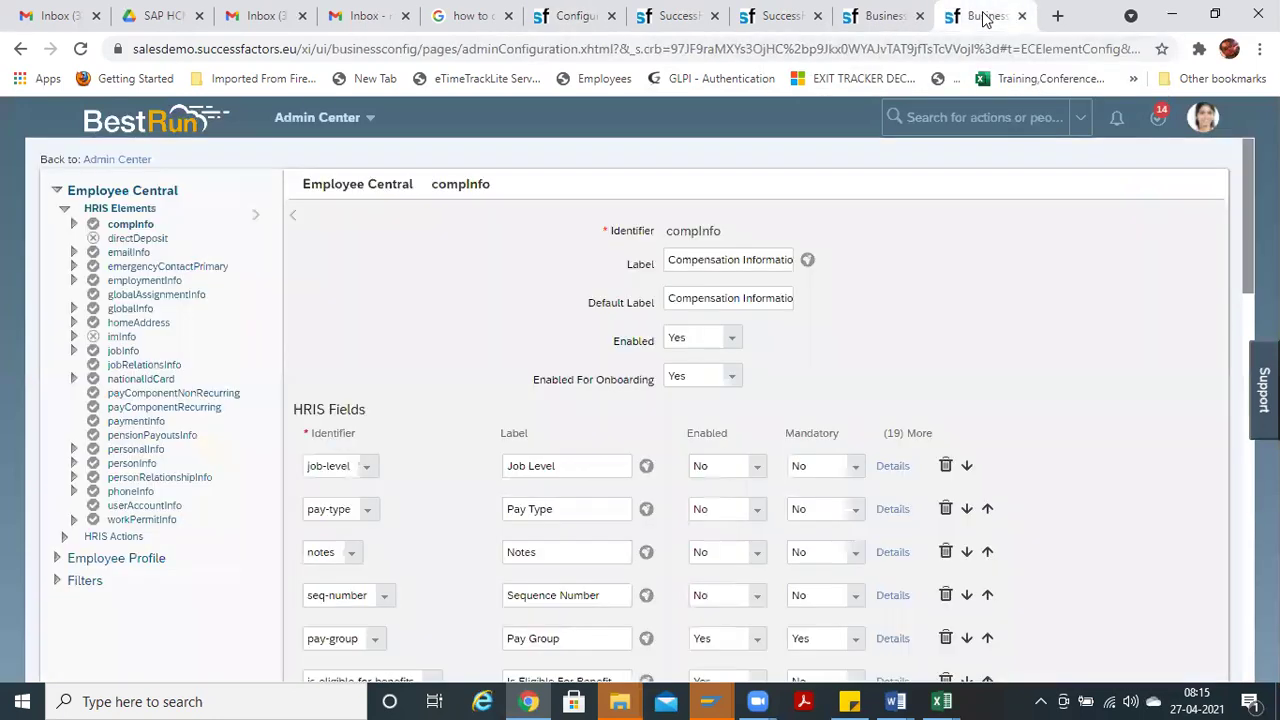
pyautogui.click(969, 119)
pyautogui.write('ma')
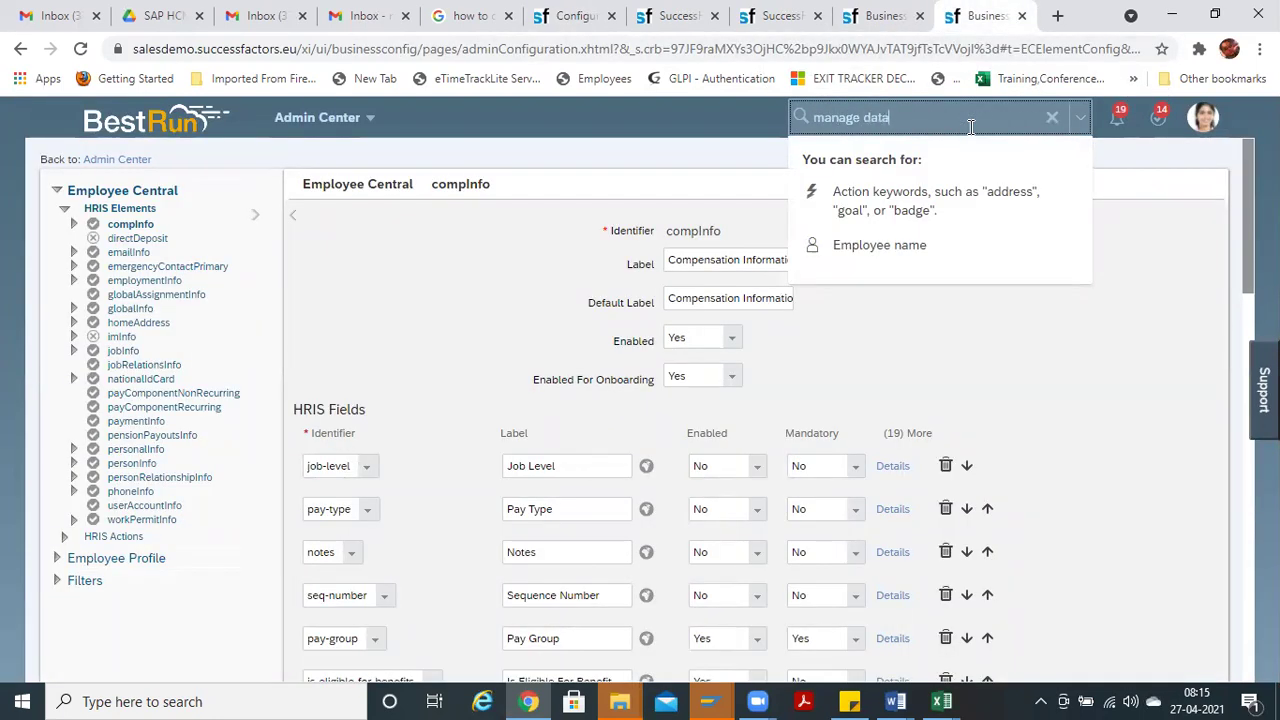
pyautogui.write('nage data')
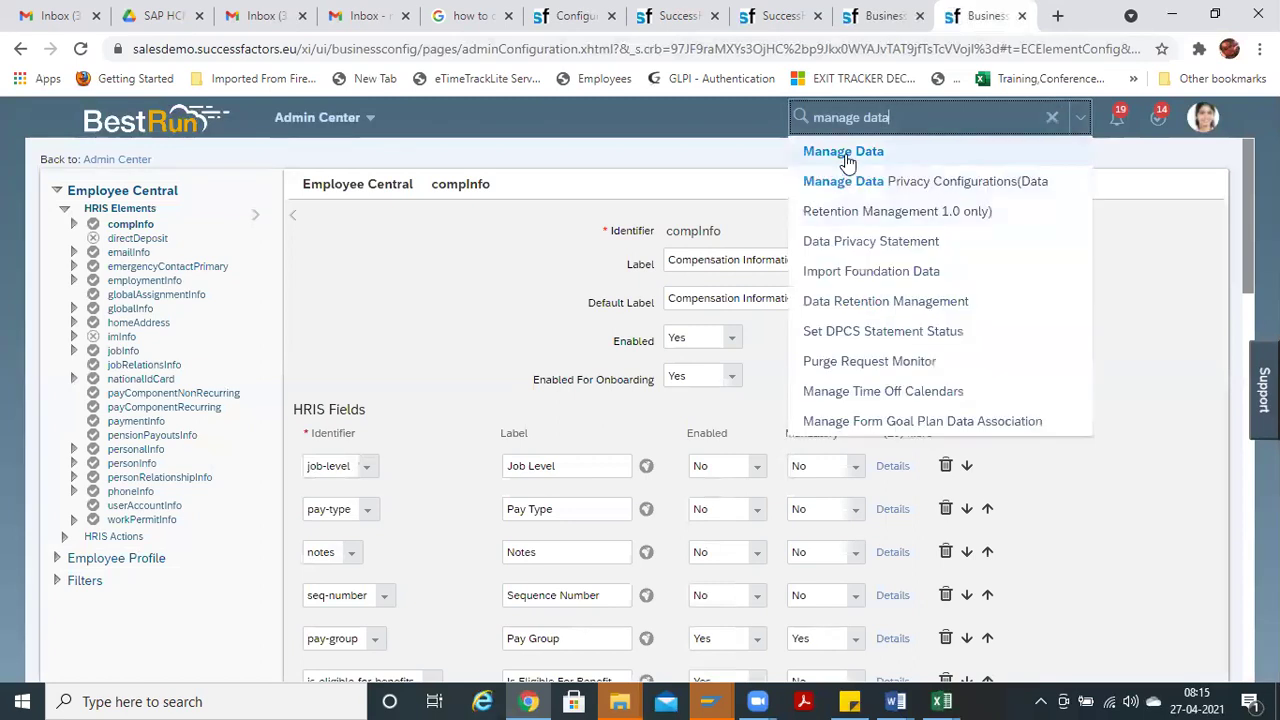
pyautogui.click(843, 152)
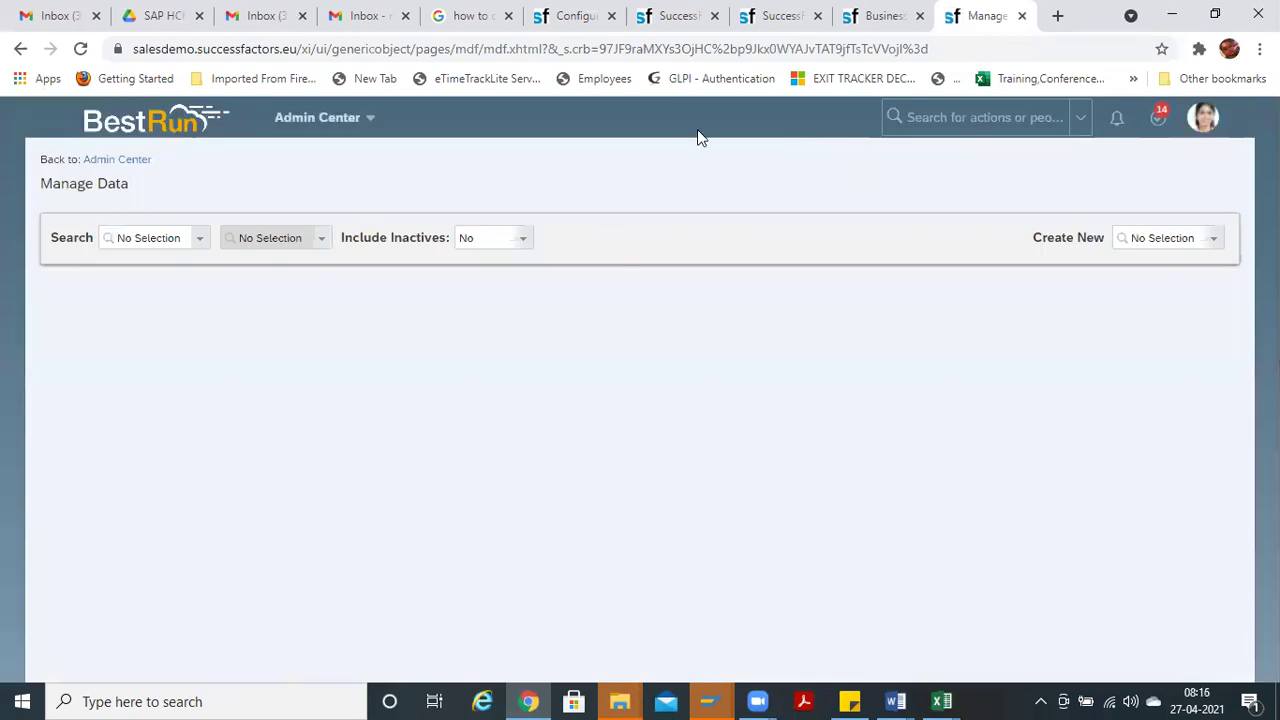
# Step: Look up the Company record Bestrun (BE) (2510) and open it for correction
pyautogui.click(203, 242)
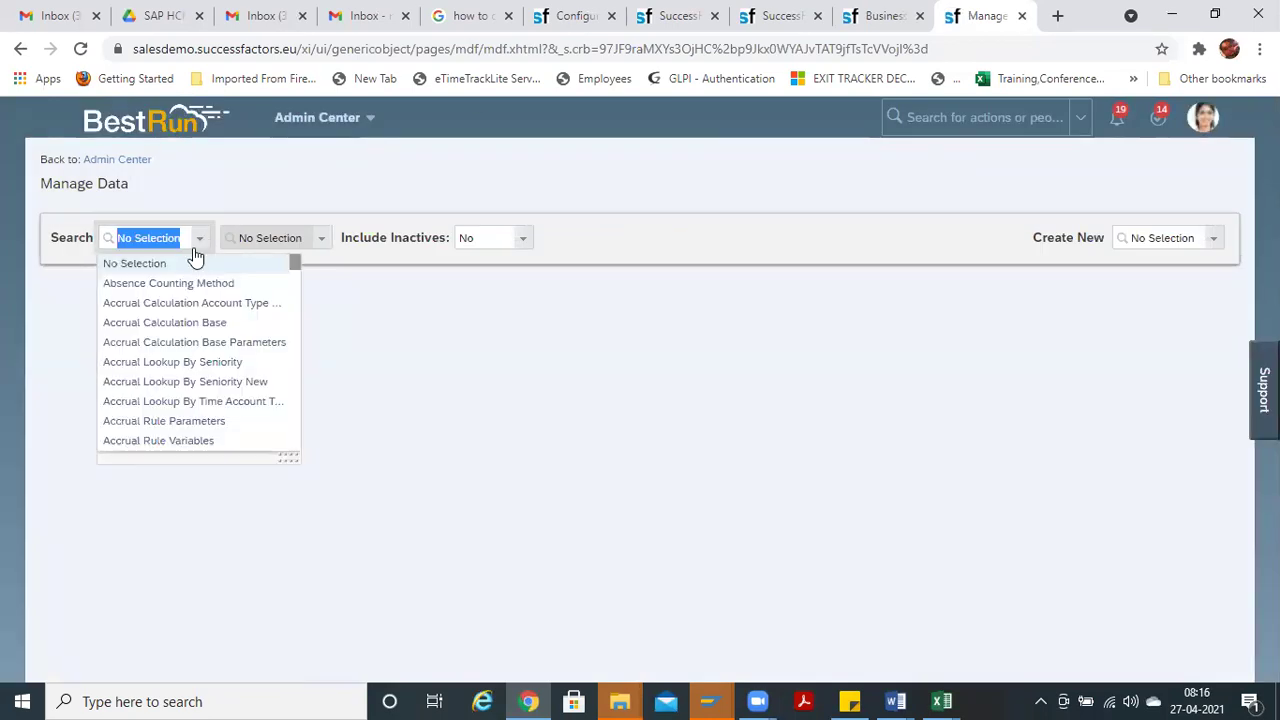
pyautogui.write('company')
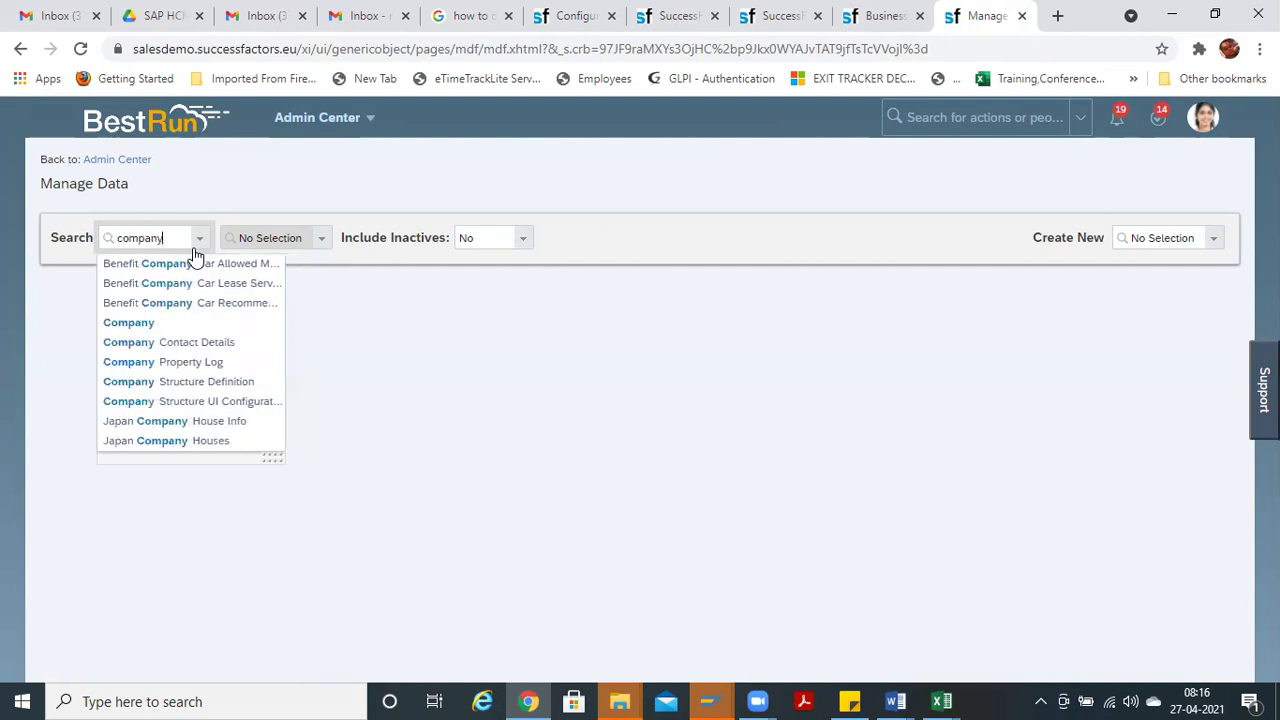
pyautogui.click(178, 328)
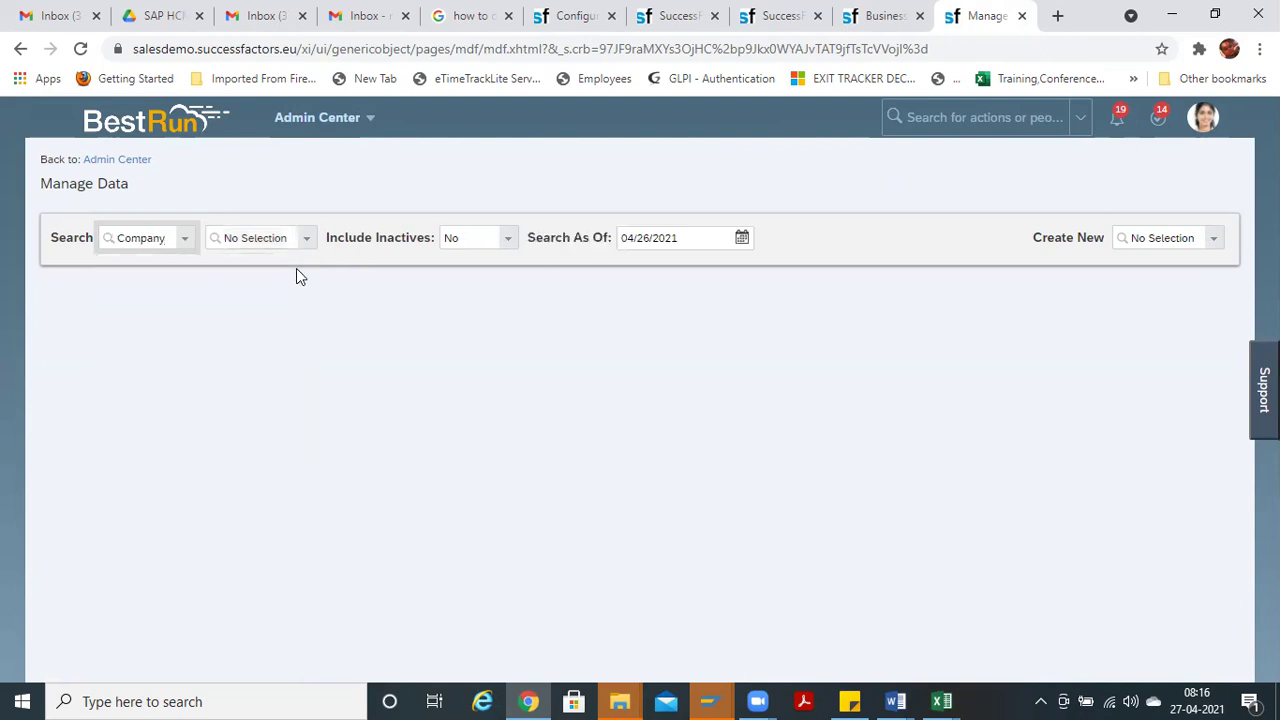
pyautogui.click(303, 243)
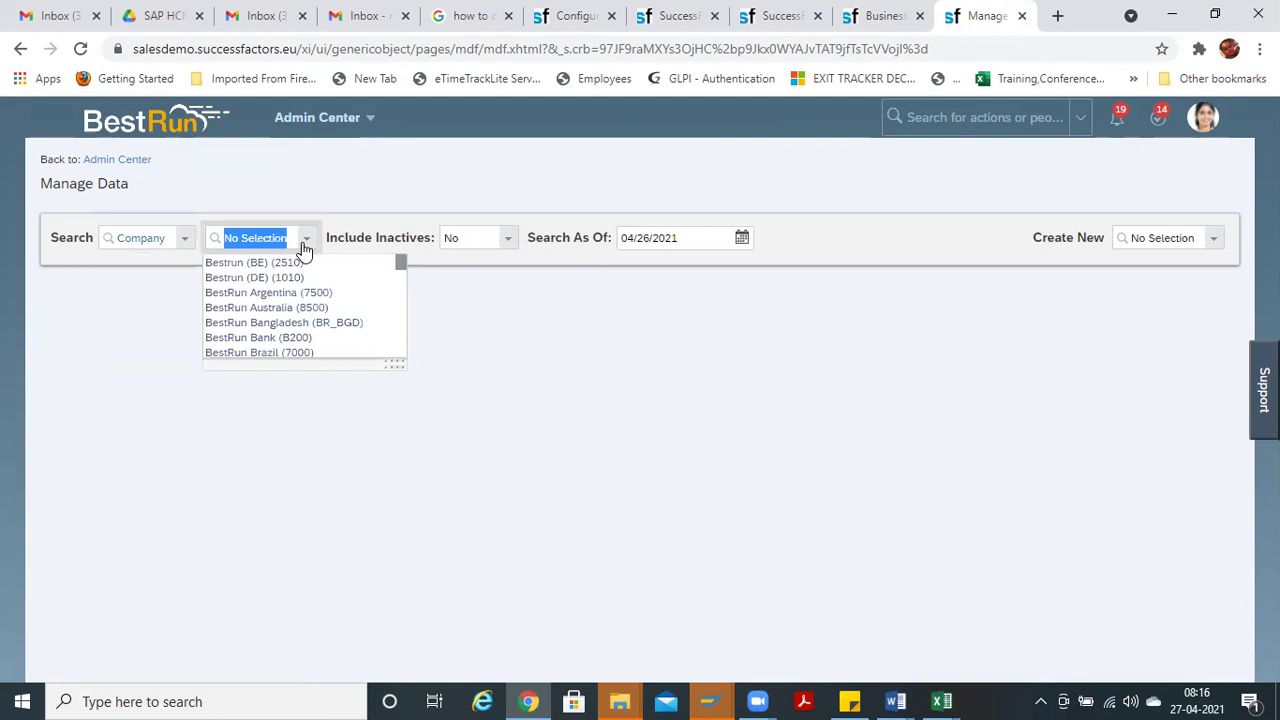
pyautogui.click(298, 261)
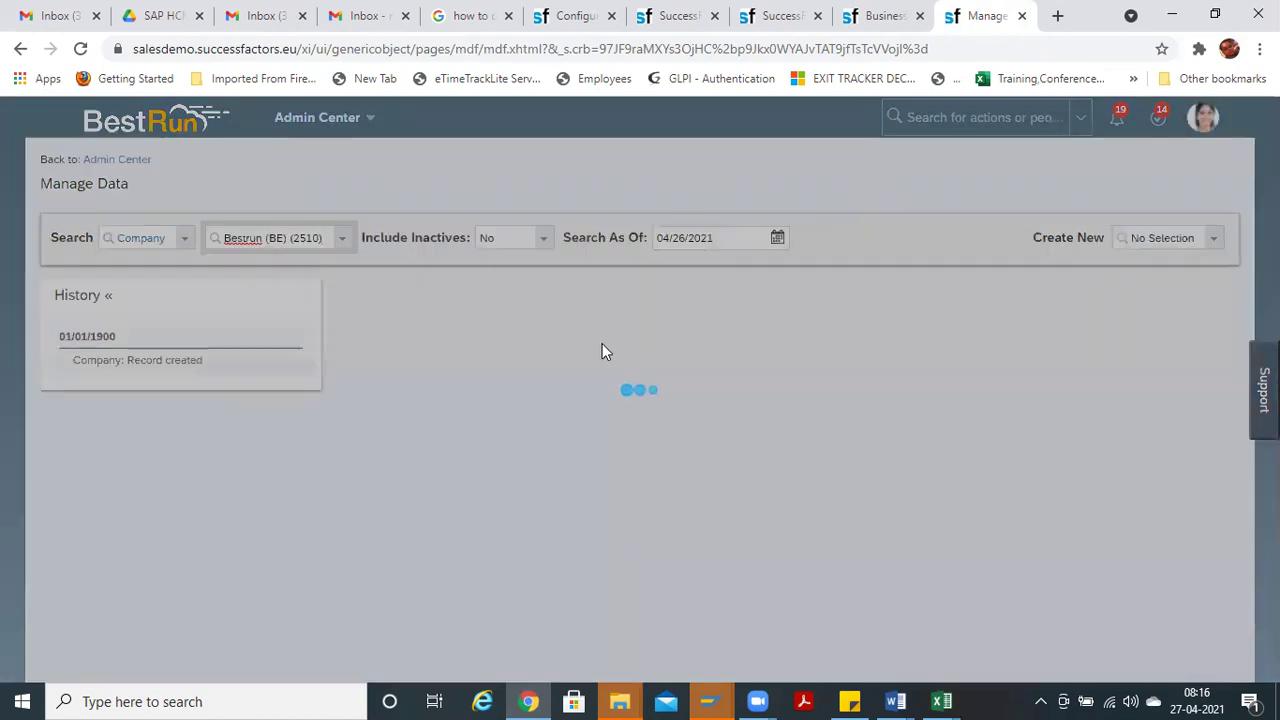
pyautogui.click(260, 337)
pyautogui.click(255, 352)
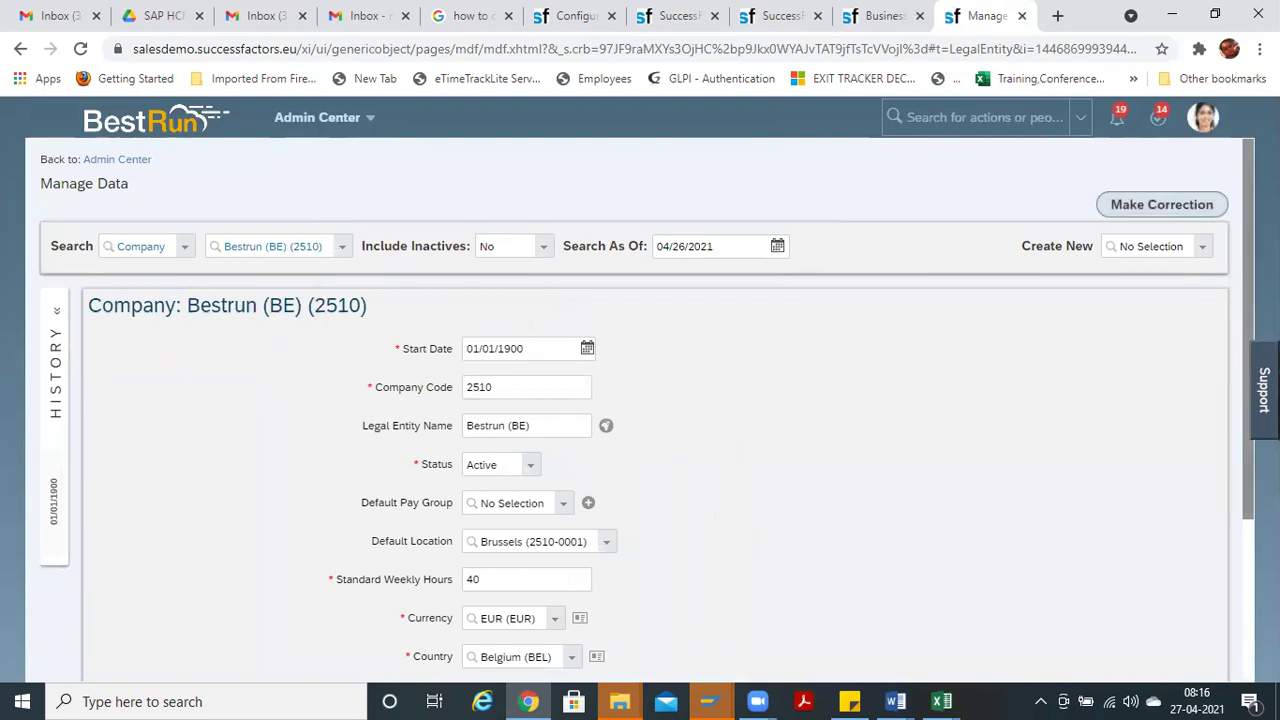
pyautogui.rightClick(988, 128)
pyautogui.click(911, 546)
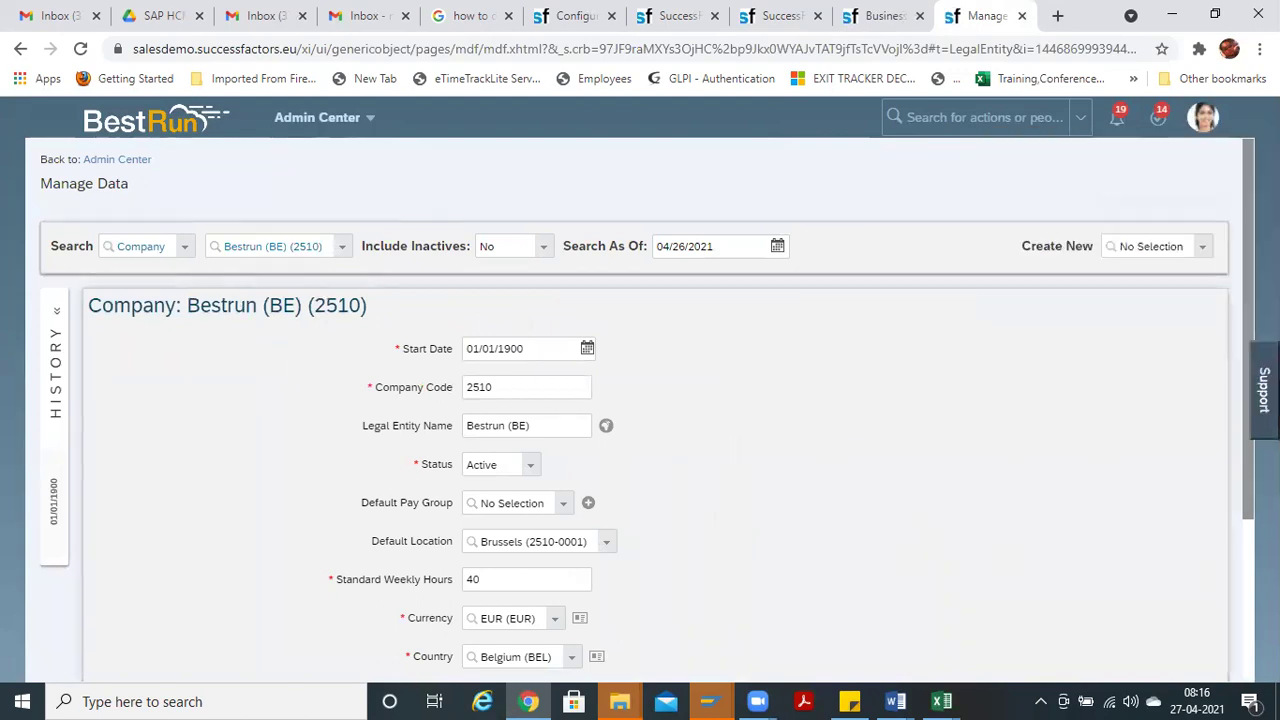
# Step: Look over the Bestrun (BE) record's fields from the Legal Entity Name down to Objective
pyautogui.scroll(-2, 1247, 490)
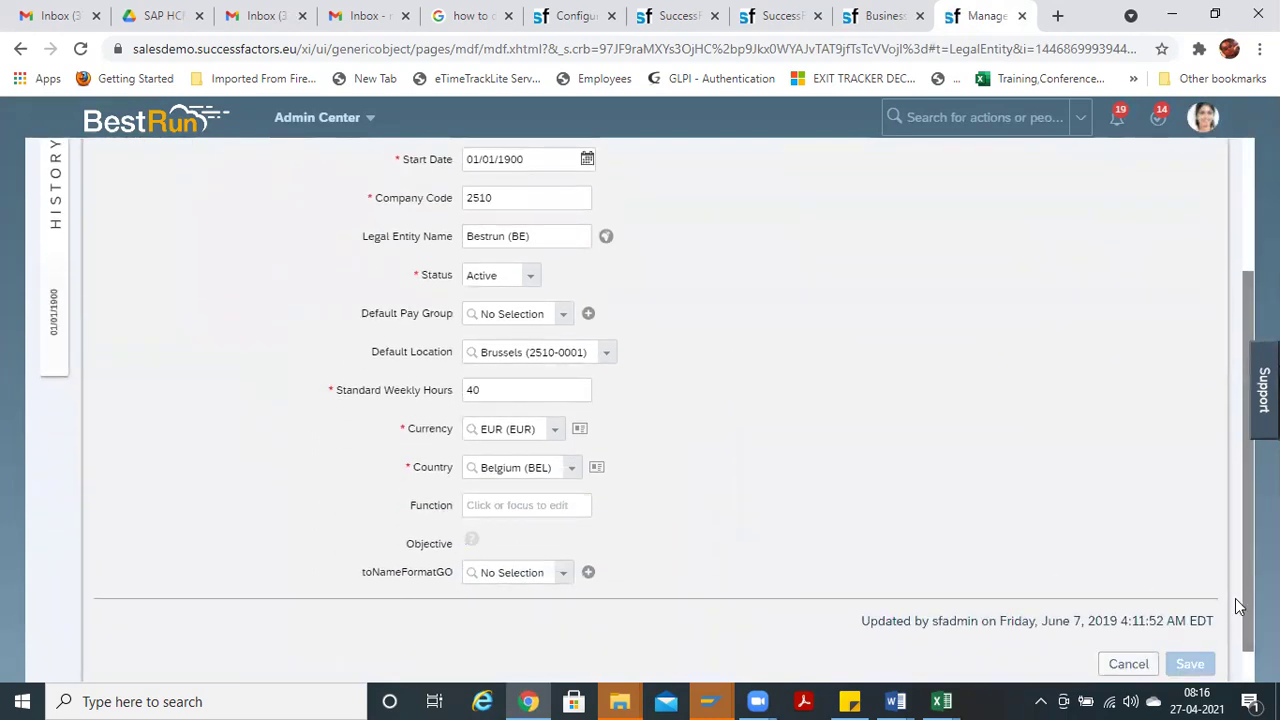
pyautogui.scroll(2, 1233, 607)
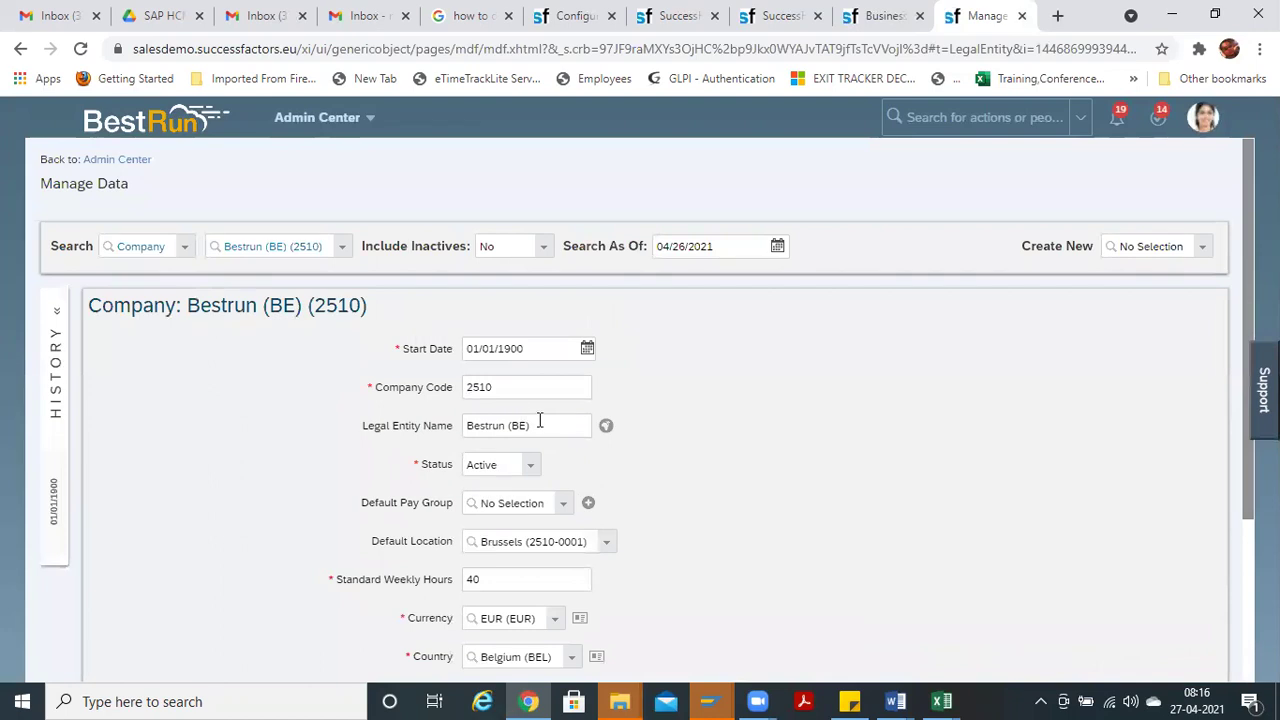
pyautogui.click(556, 424)
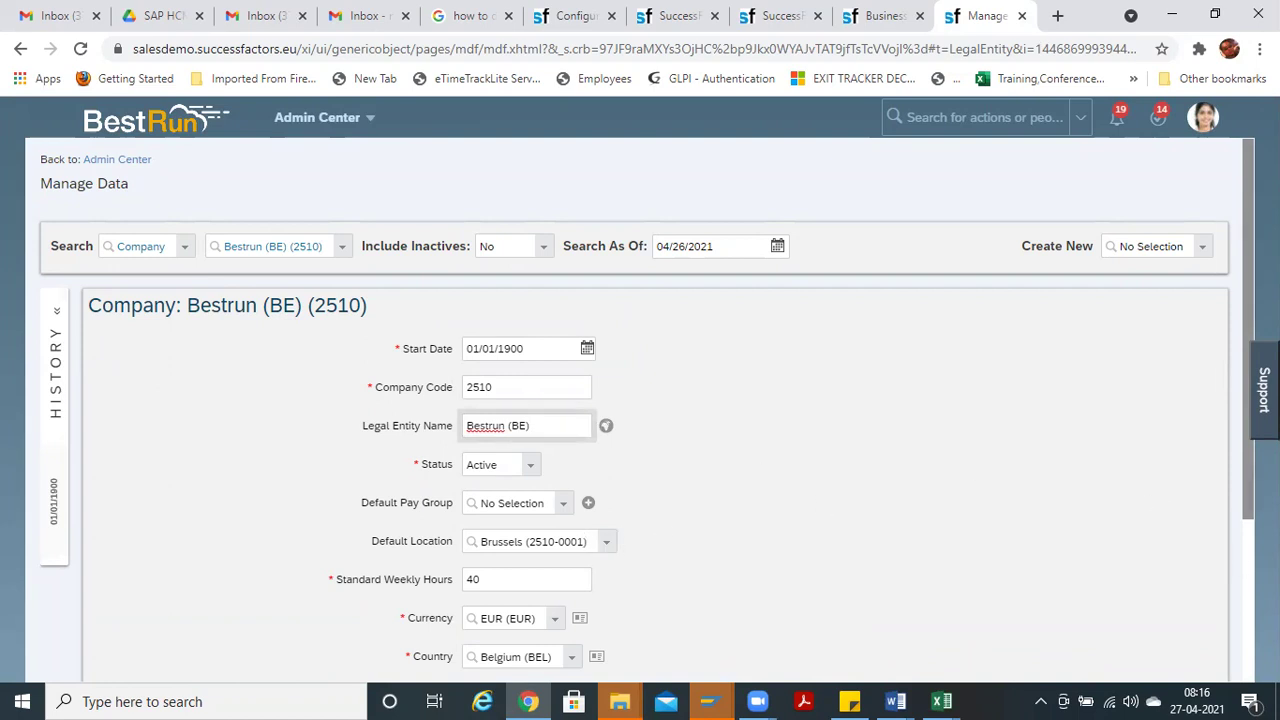
pyautogui.scroll(-1, 646, 409)
pyautogui.press('BackSpace')
pyautogui.scroll(-2, 646, 411)
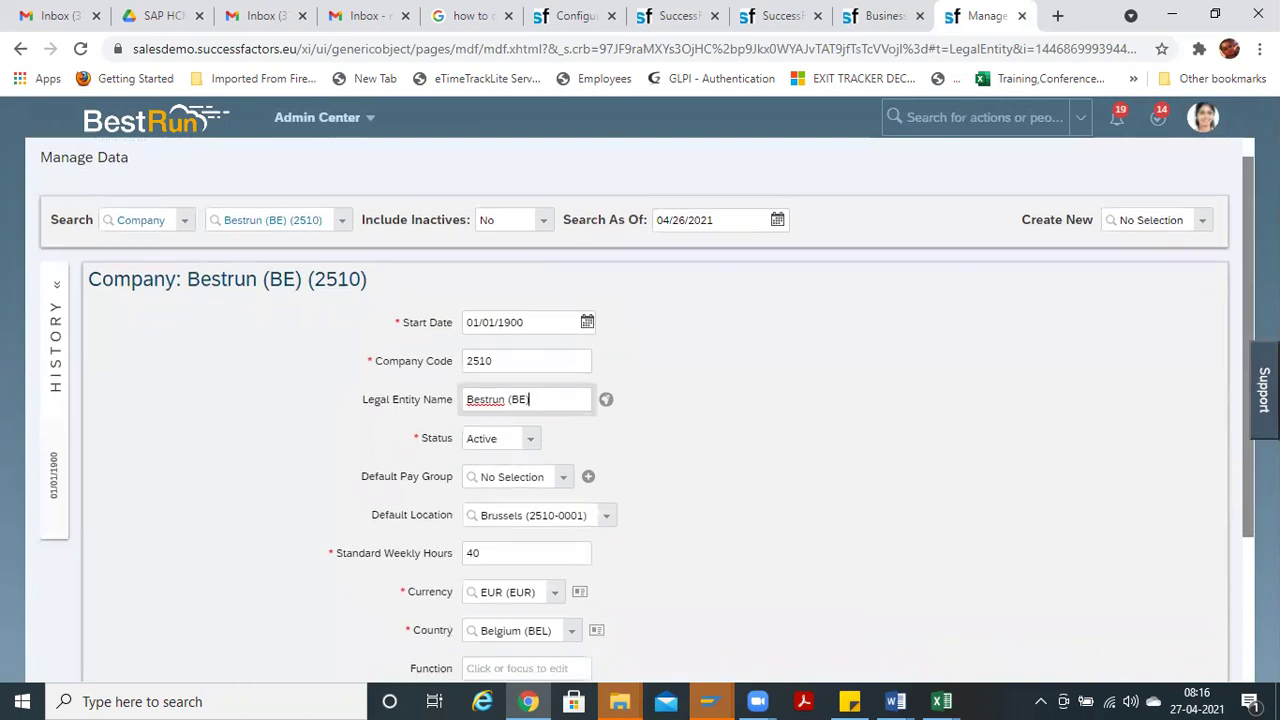
pyautogui.scroll(3, 646, 411)
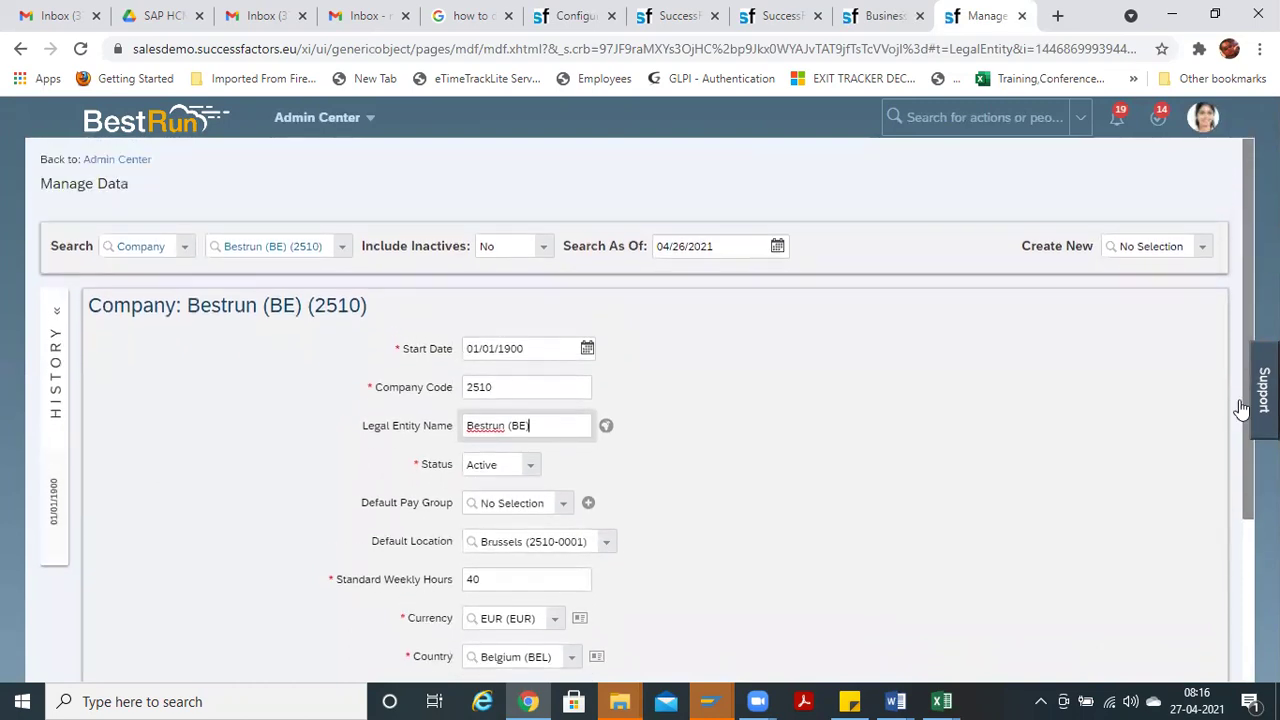
pyautogui.click(874, 16)
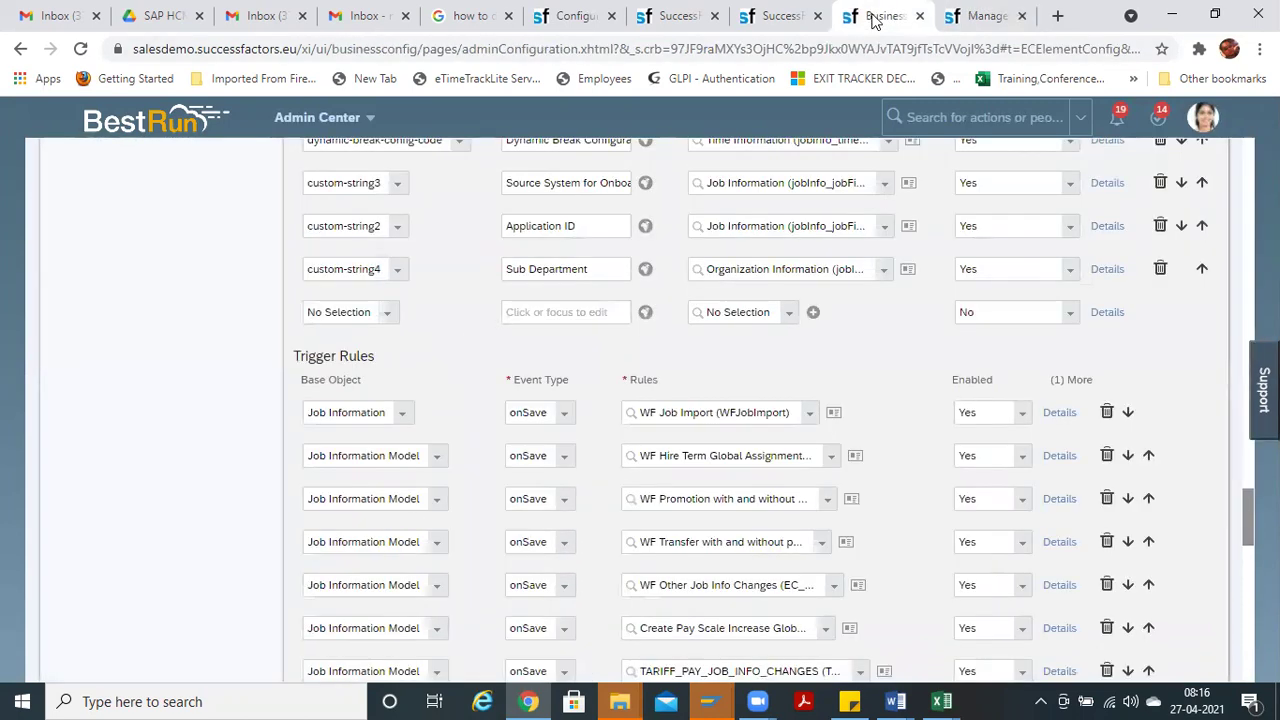
pyautogui.scroll(10, 635, 410)
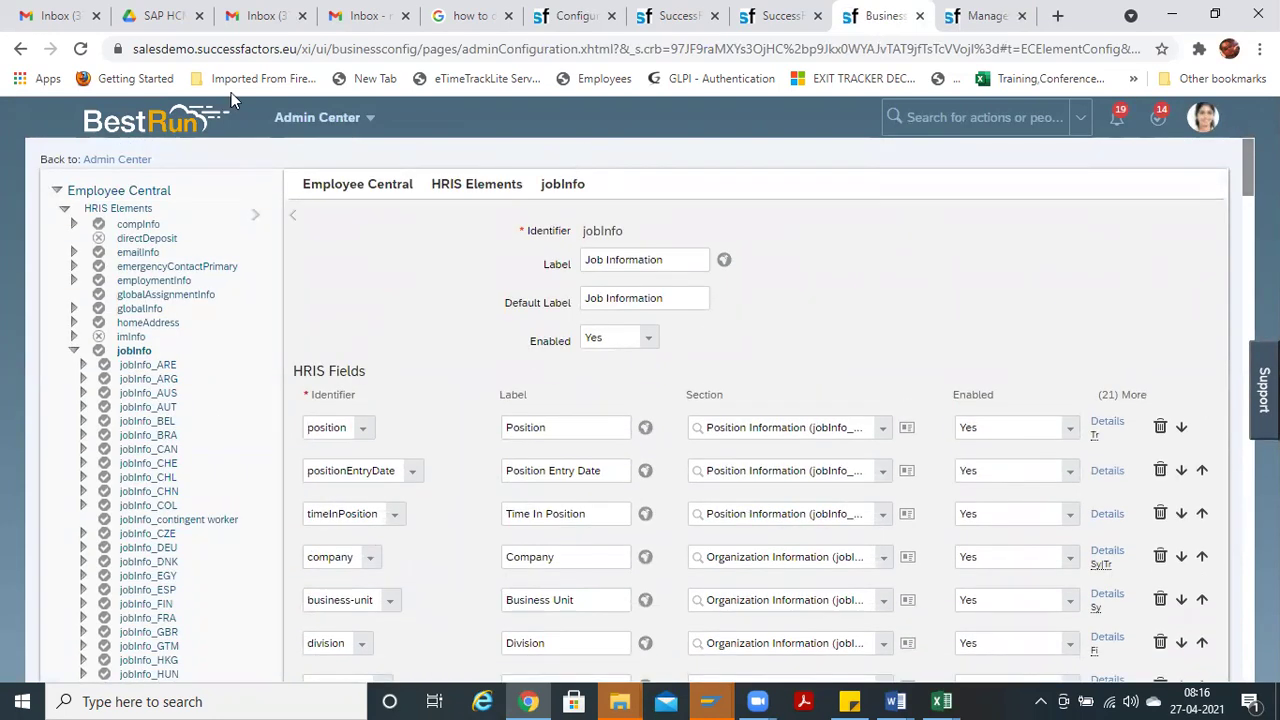
pyautogui.click(578, 16)
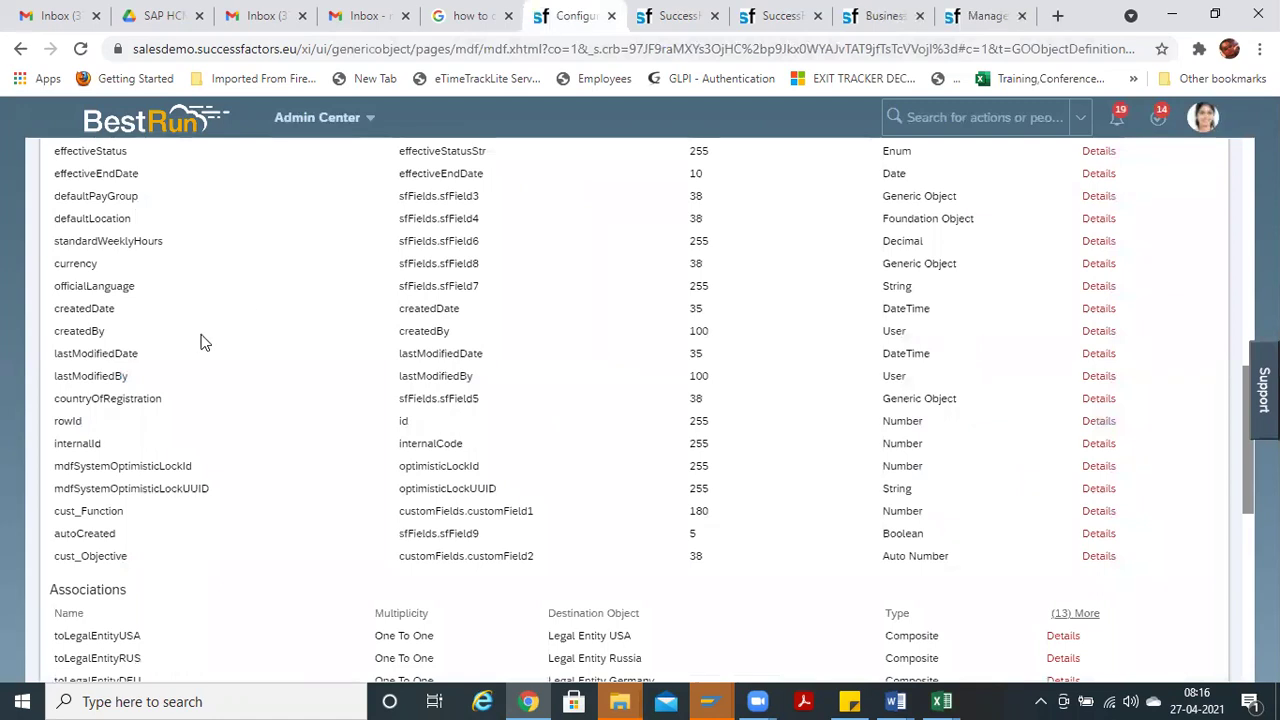
pyautogui.moveTo(1248, 512); pyautogui.dragTo(1228, 94)
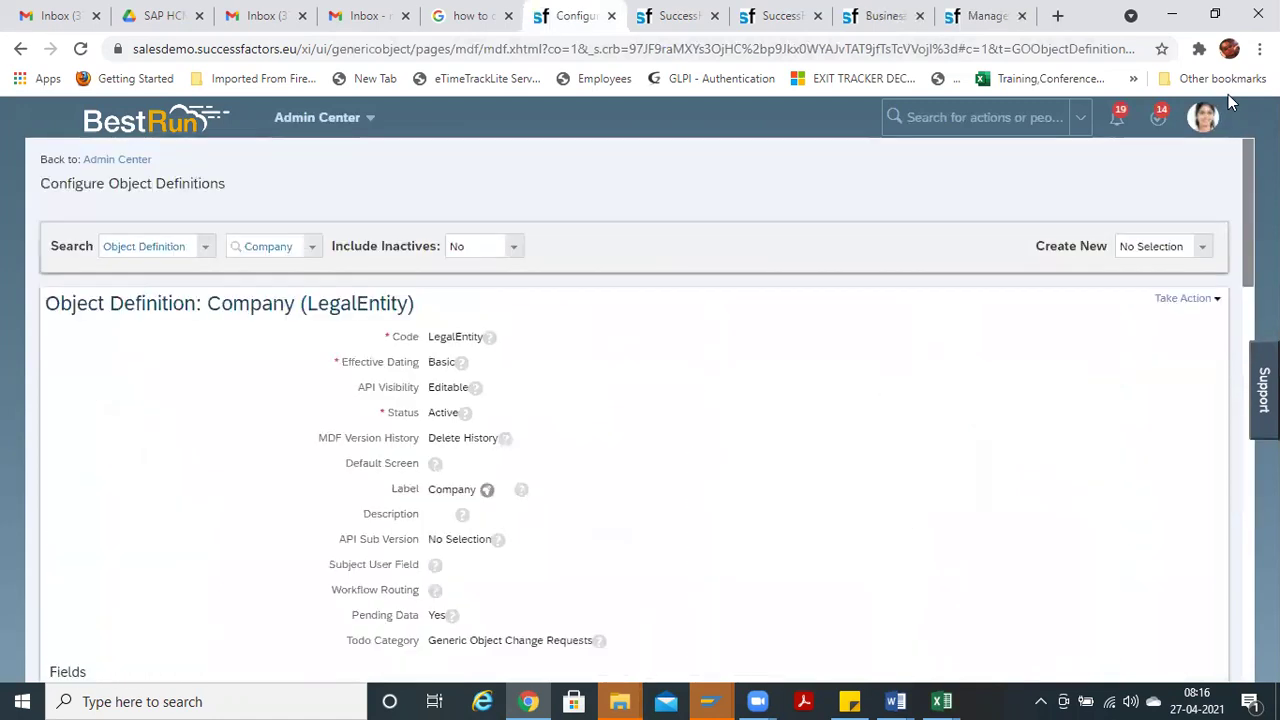
pyautogui.click(985, 16)
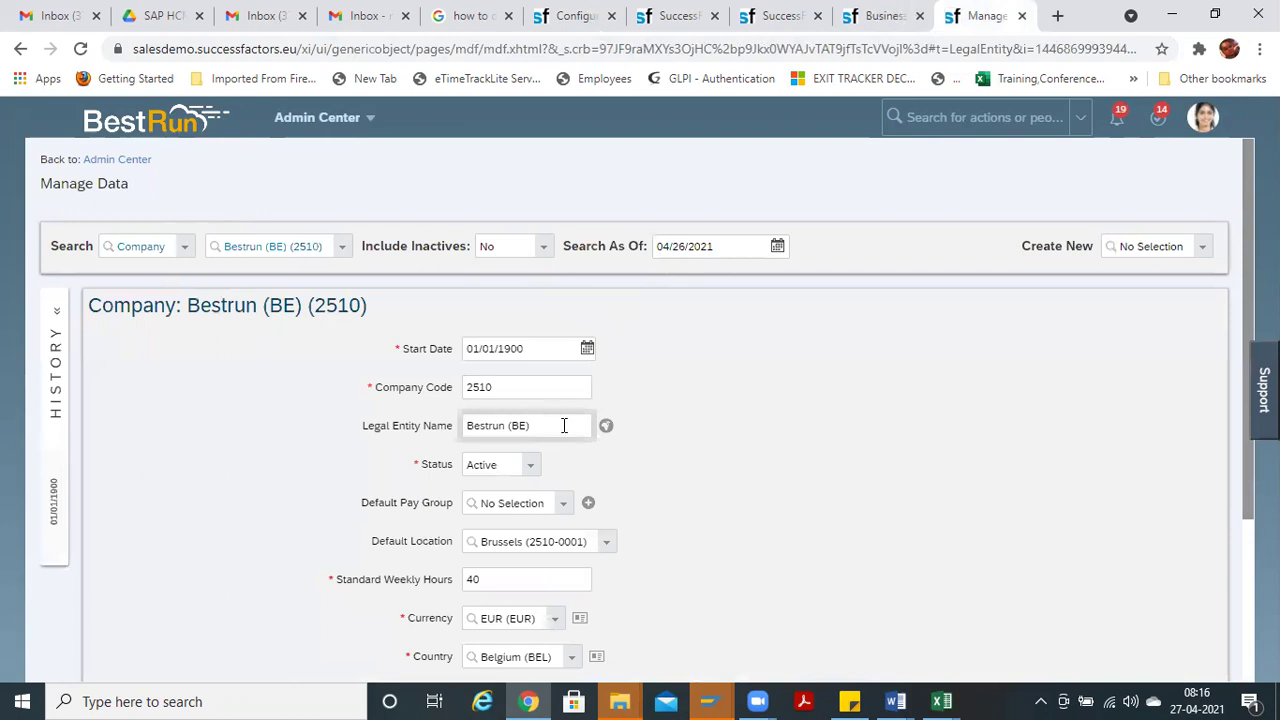
# Step: Append 123 to the Legal Entity Name of Bestrun (BE) and copy the whole name
pyautogui.click(565, 427)
pyautogui.write('123')
pyautogui.hotkey('shift', 'Left')
pyautogui.hotkey('shift', 'Left')
pyautogui.hotkey('shift', 'Left')
pyautogui.hotkey('shift', 'Left')
pyautogui.hotkey('shift', 'Left')
pyautogui.hotkey('shift', 'Left')
pyautogui.hotkey('shift', 'Left')
pyautogui.hotkey('ctrl', 'a')
pyautogui.hotkey('ctrl', 'c')
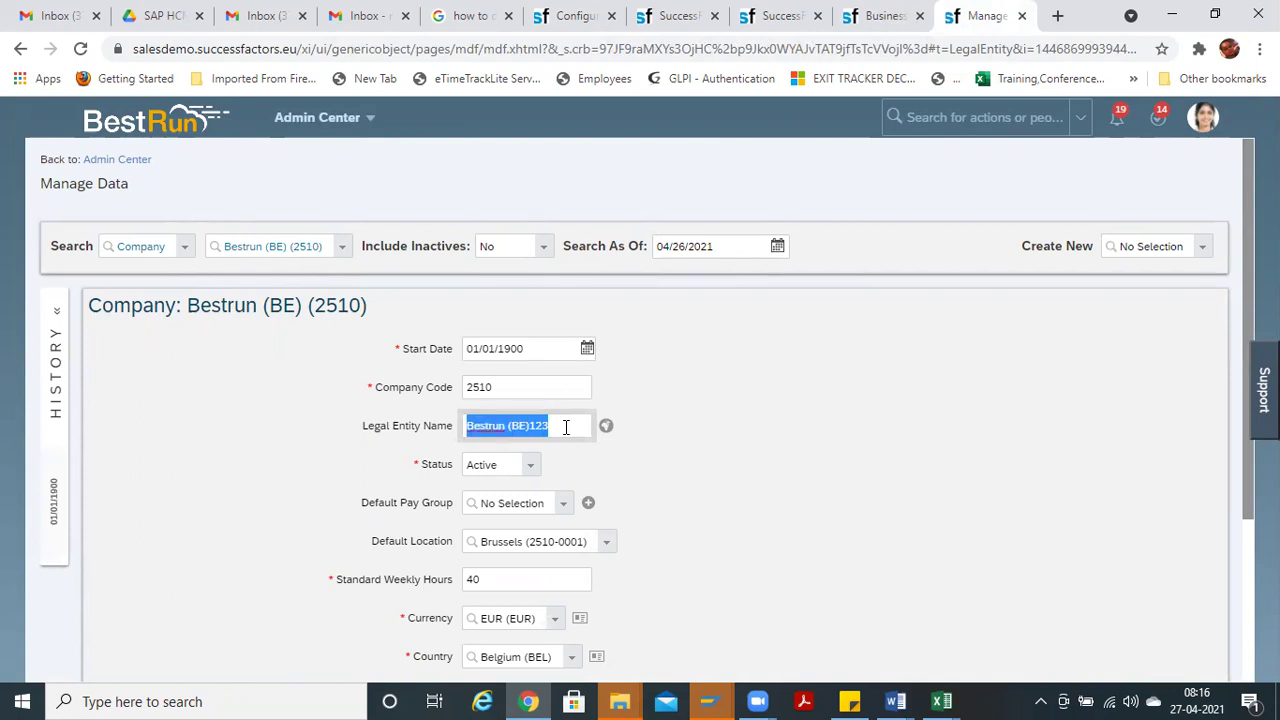
# Step: Set the Legal Entity Name's Default Value and English (United Kingdom) translations to Bestrun (BE)123 and save the company record
pyautogui.click(605, 426)
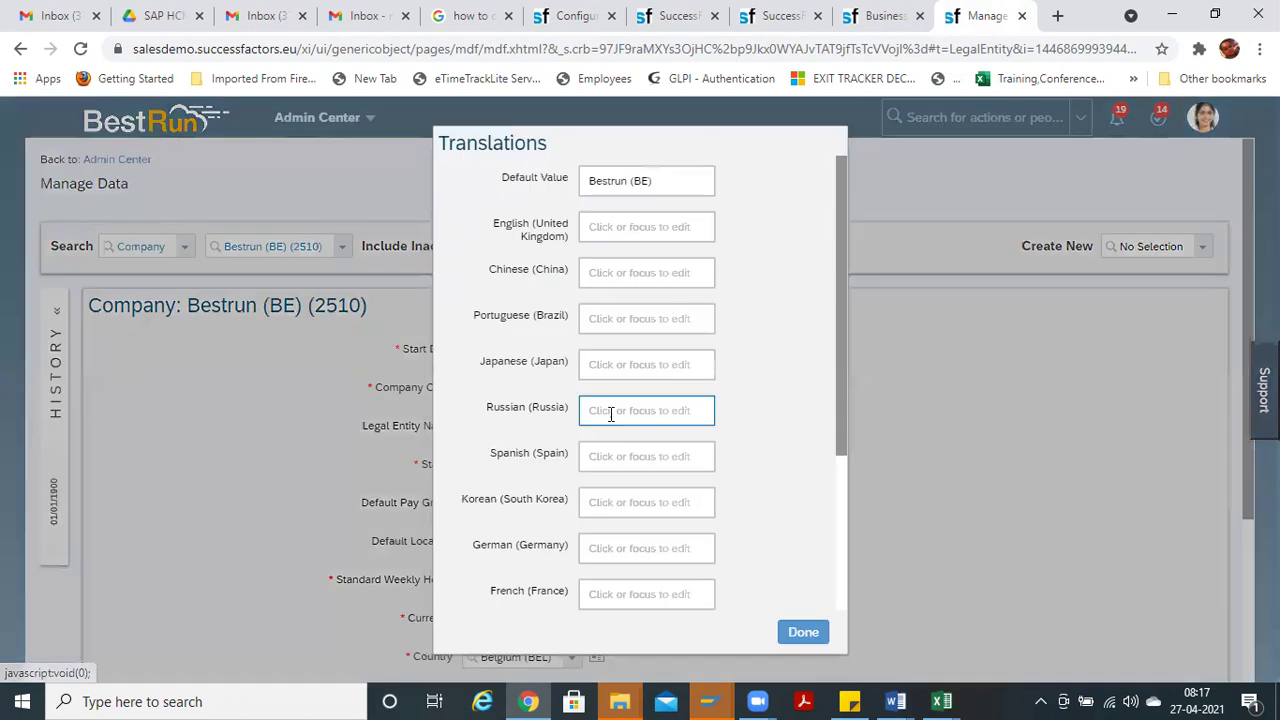
pyautogui.click(689, 175)
pyautogui.hotkey('ctrl', 'a')
pyautogui.press('End')
pyautogui.write('123')
pyautogui.press('Tab')
pyautogui.hotkey('ctrl', 'v')
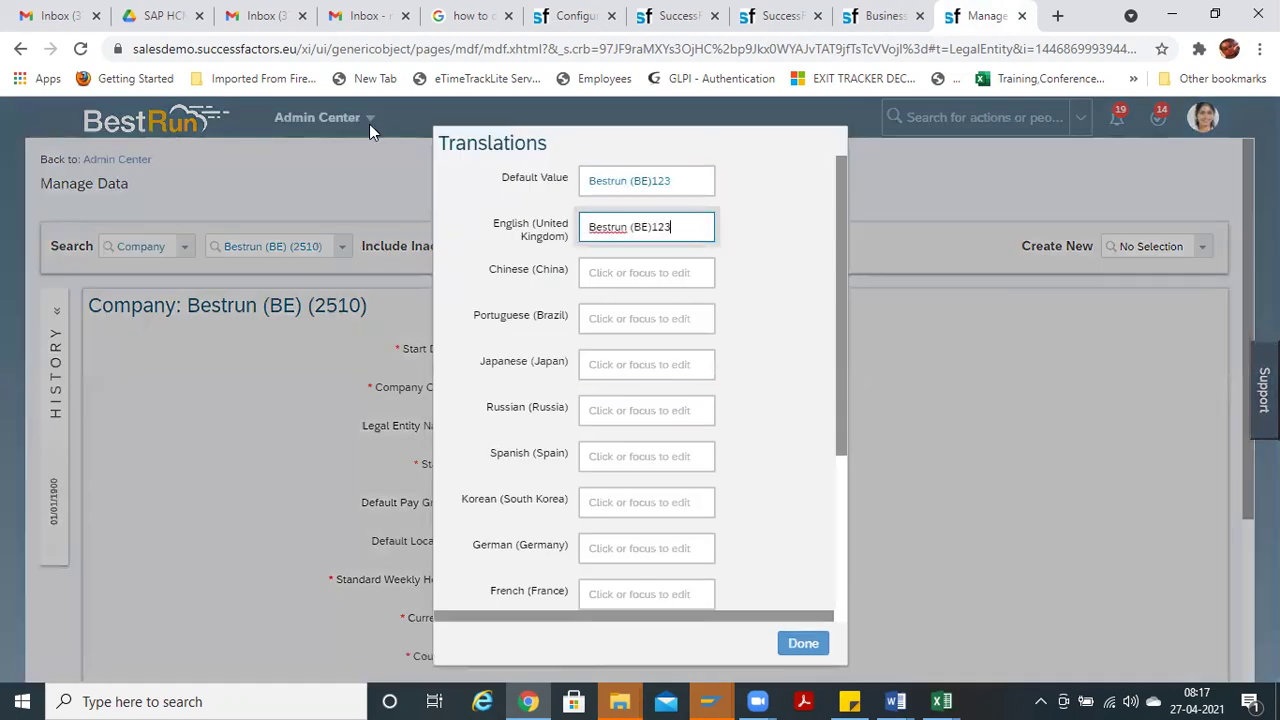
pyautogui.click(806, 643)
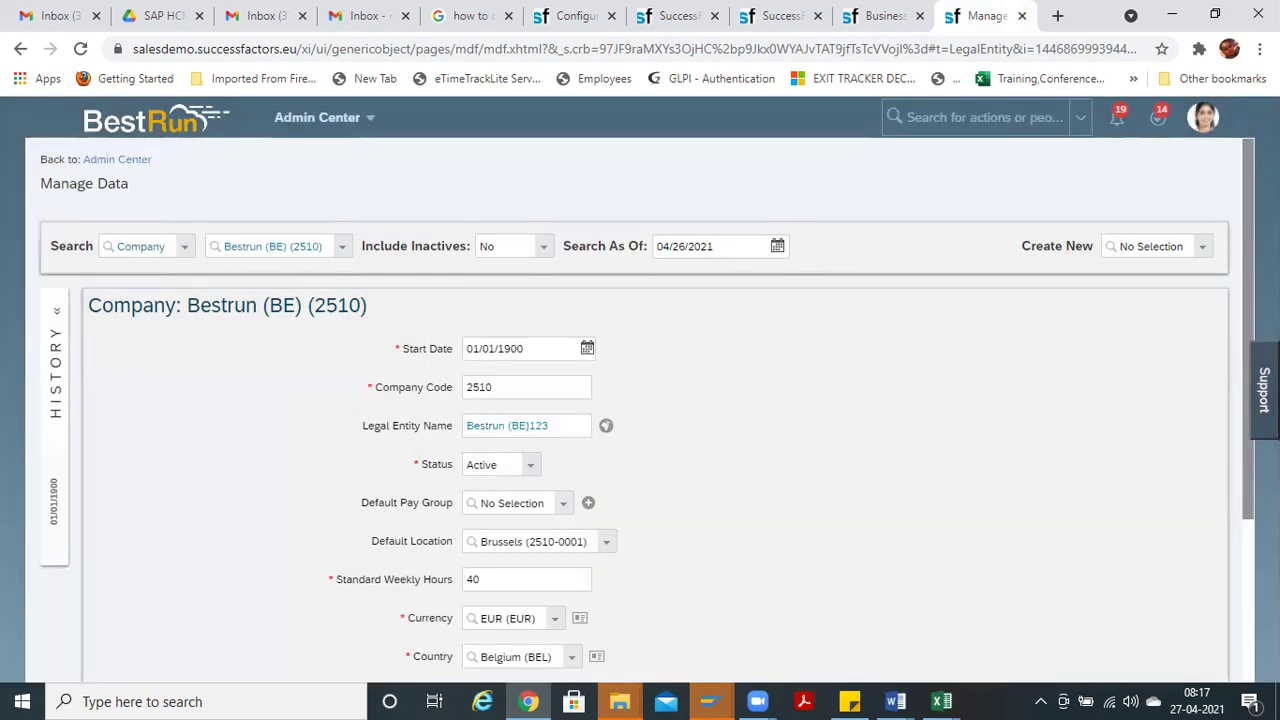
pyautogui.scroll(-3, 645, 410)
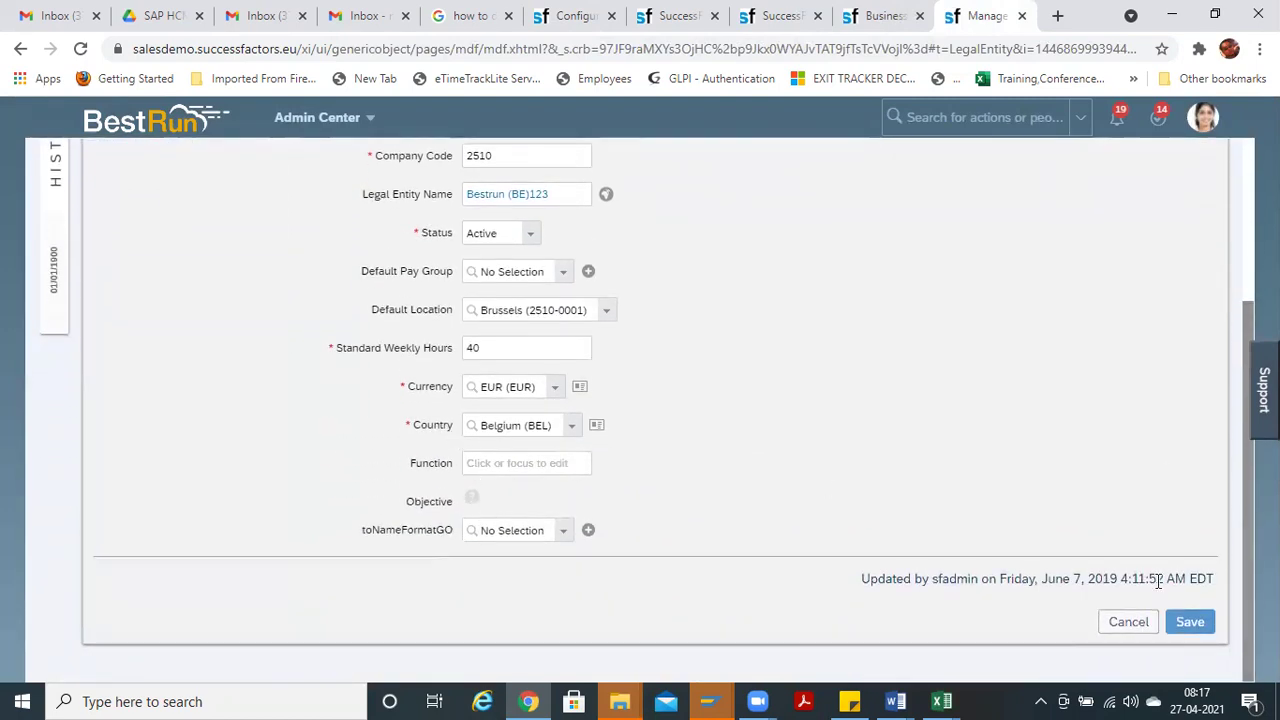
pyautogui.click(1190, 623)
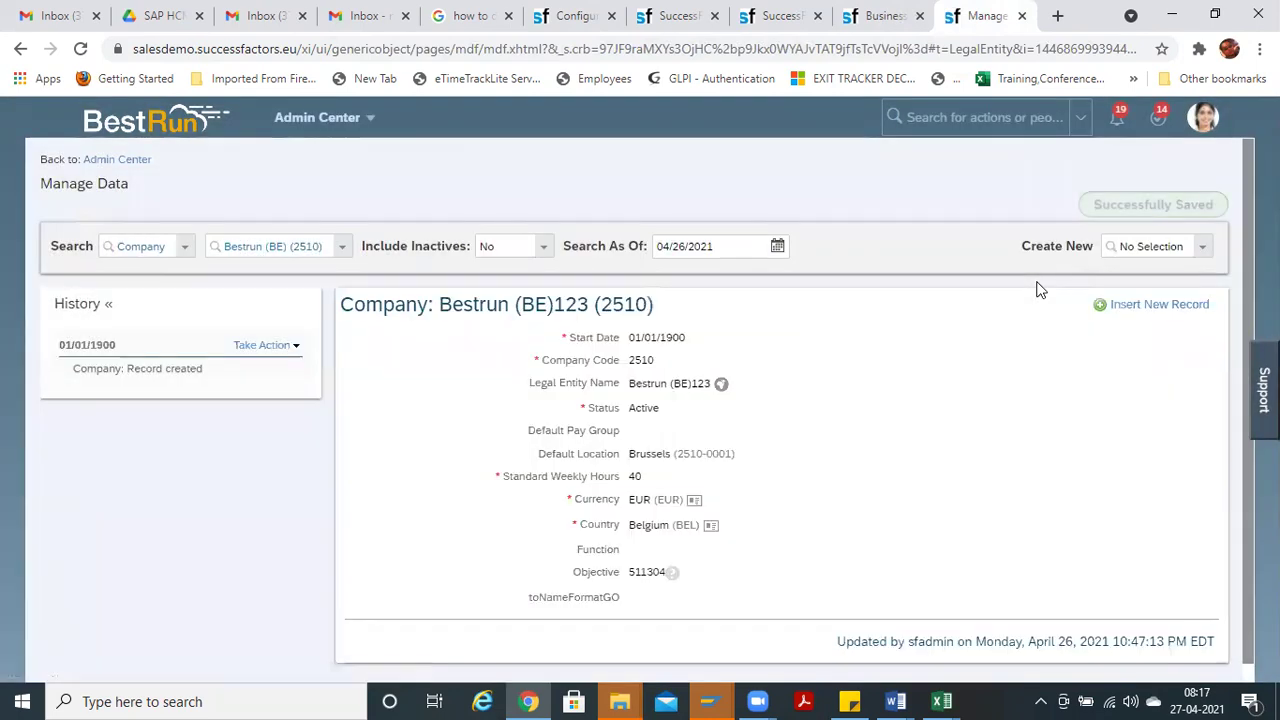
# Step: Check the generated Objective value on the saved Bestrun (BE)123 company record
pyautogui.moveTo(626, 578); pyautogui.dragTo(670, 576)
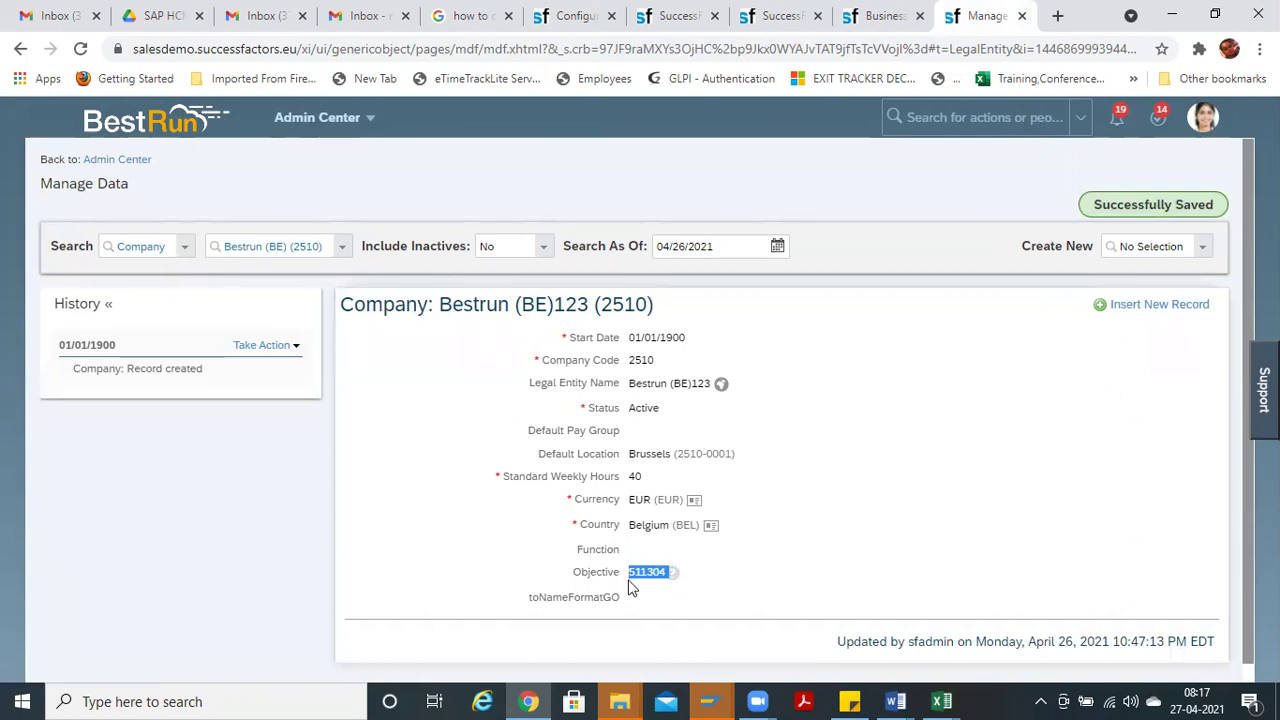
pyautogui.click(630, 578)
pyautogui.moveTo(628, 572); pyautogui.dragTo(658, 571)
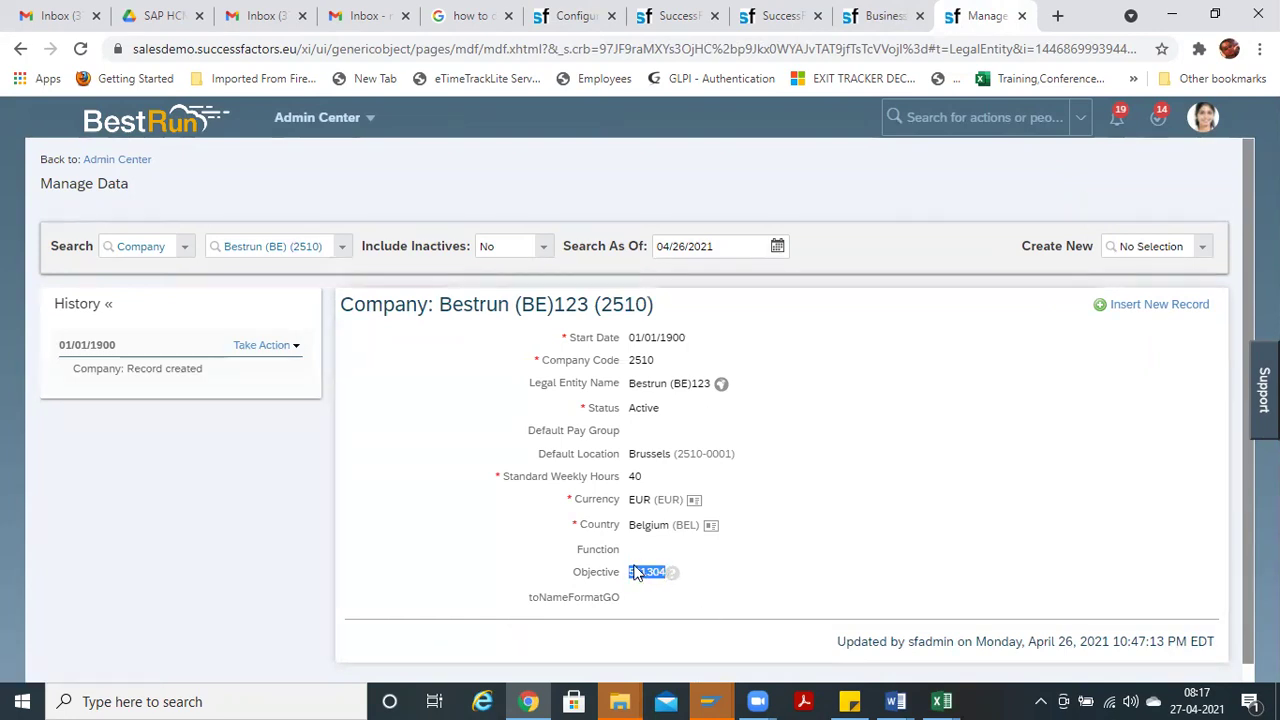
# Step: Open the Company object definition for correction and locate the cust_Objective entry at the end of its fields
pyautogui.click(572, 17)
pyautogui.scroll(-3, 640, 405)
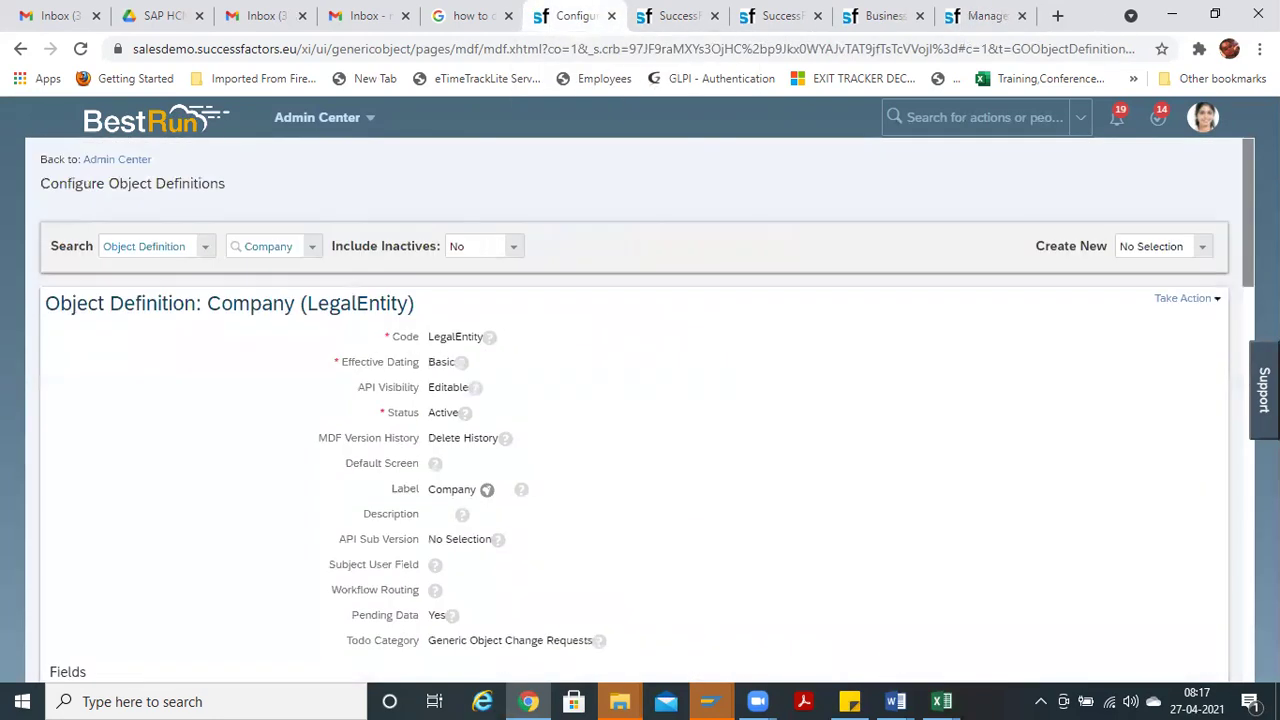
pyautogui.click(1183, 298)
pyautogui.click(1111, 316)
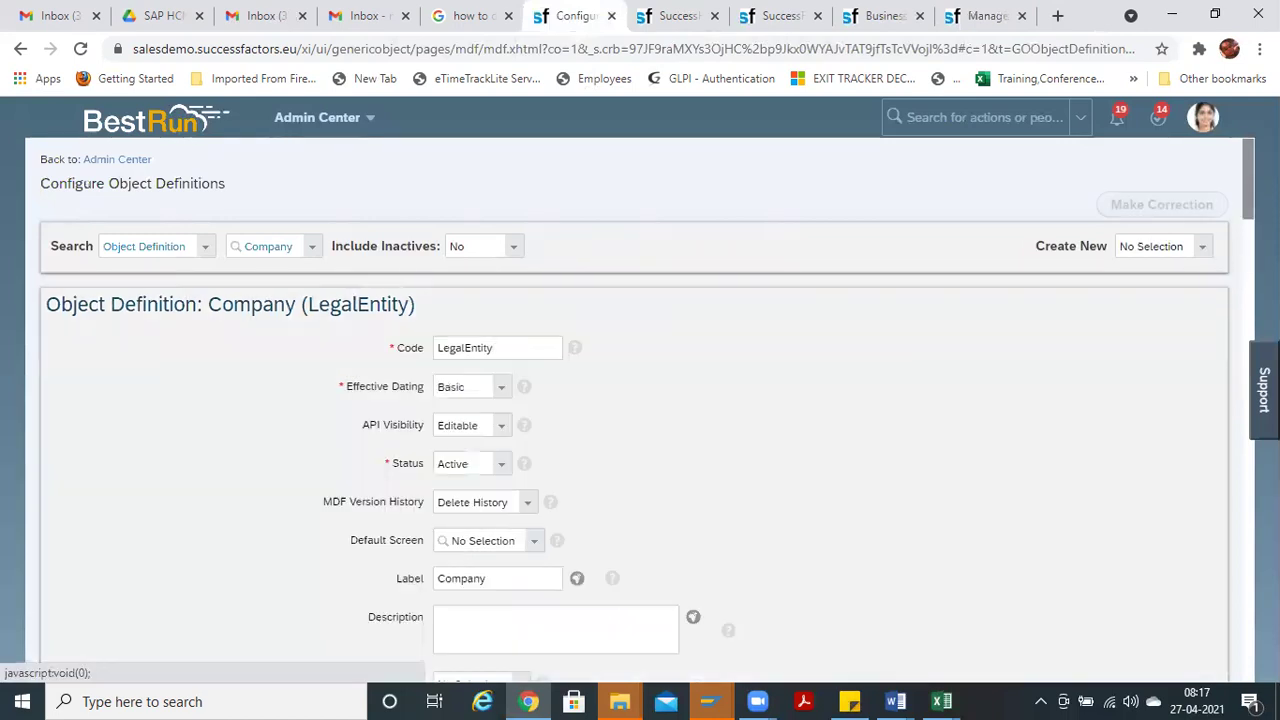
pyautogui.scroll(-10, 1111, 316)
pyautogui.scroll(-2, 640, 405)
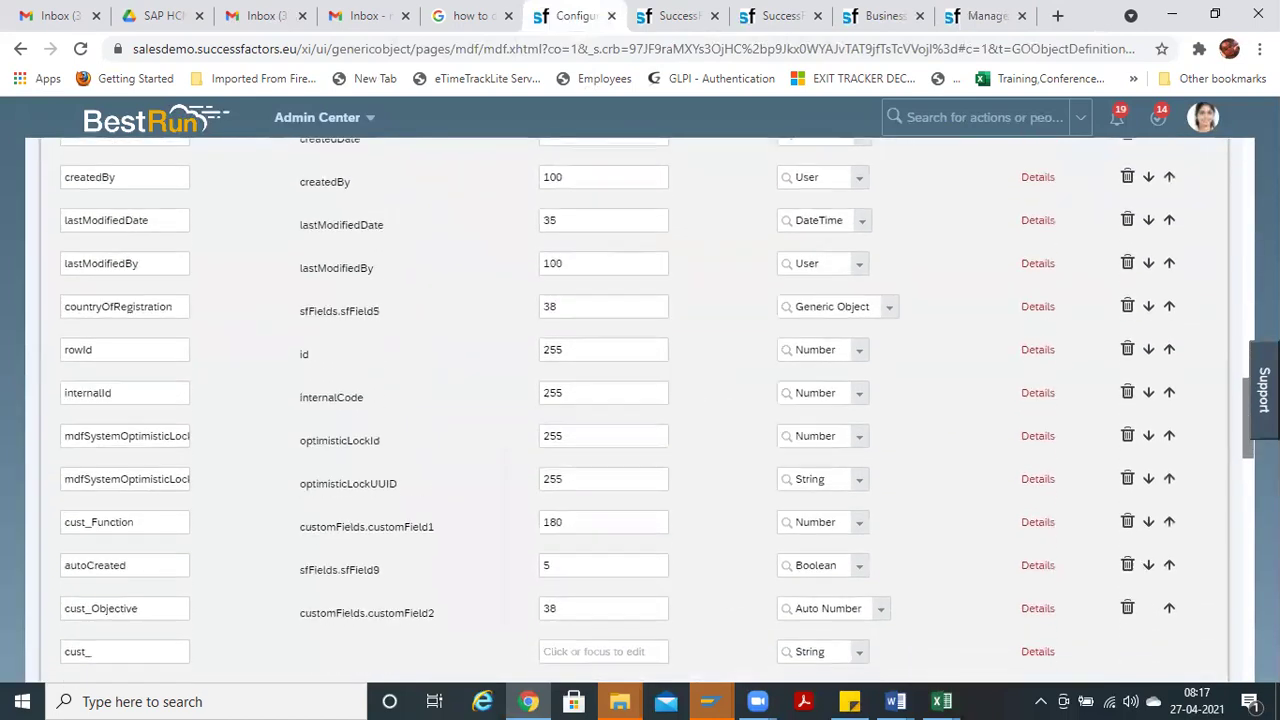
pyautogui.scroll(7, 640, 405)
pyautogui.scroll(-10, 640, 405)
pyautogui.scroll(2, 640, 405)
pyautogui.scroll(-2, 652, 407)
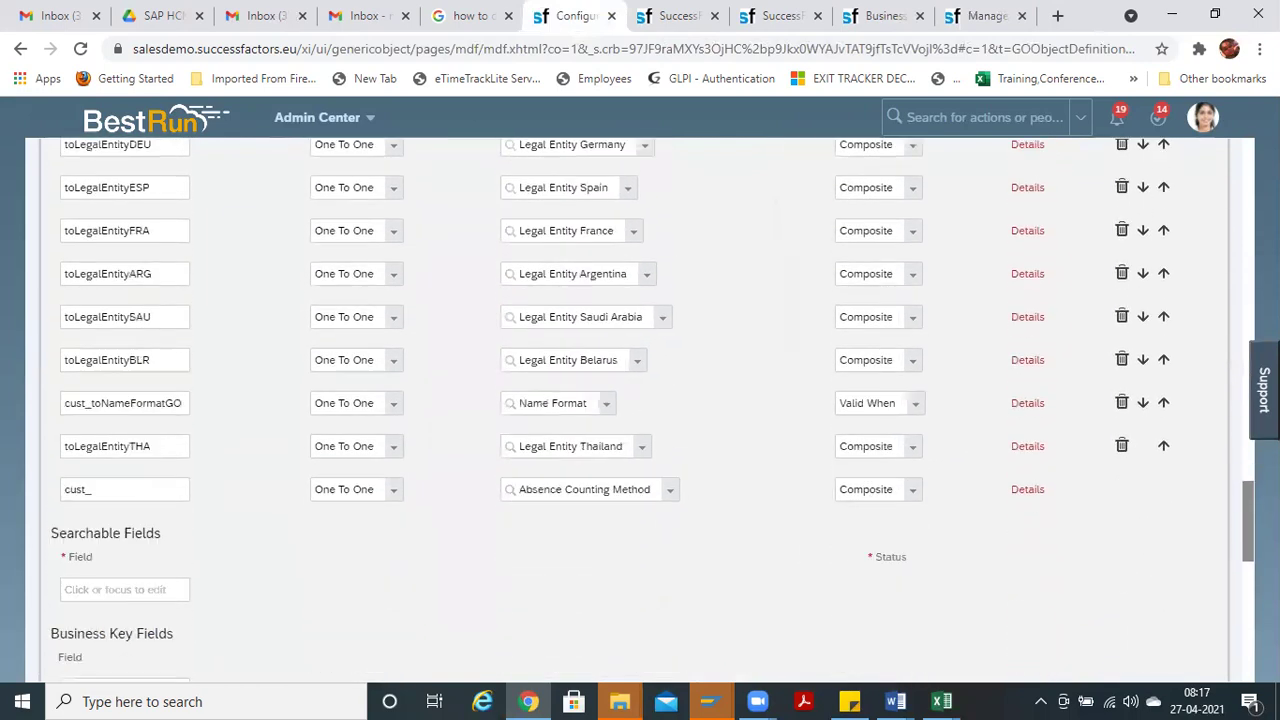
pyautogui.scroll(6, 652, 407)
pyautogui.scroll(1, 652, 407)
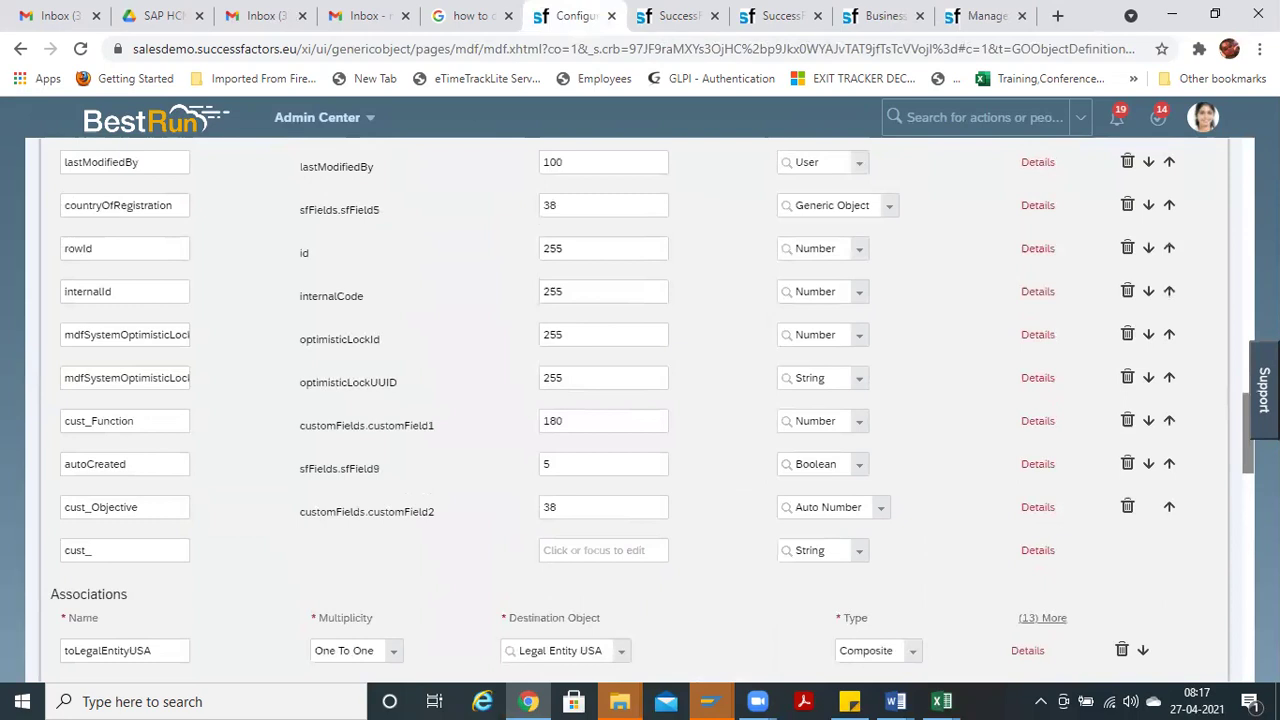
# Step: Set the Visibility of the cust_Objective field to Editable in its details and accept the change
pyautogui.click(1040, 515)
pyautogui.moveTo(1021, 246); pyautogui.dragTo(1021, 440)
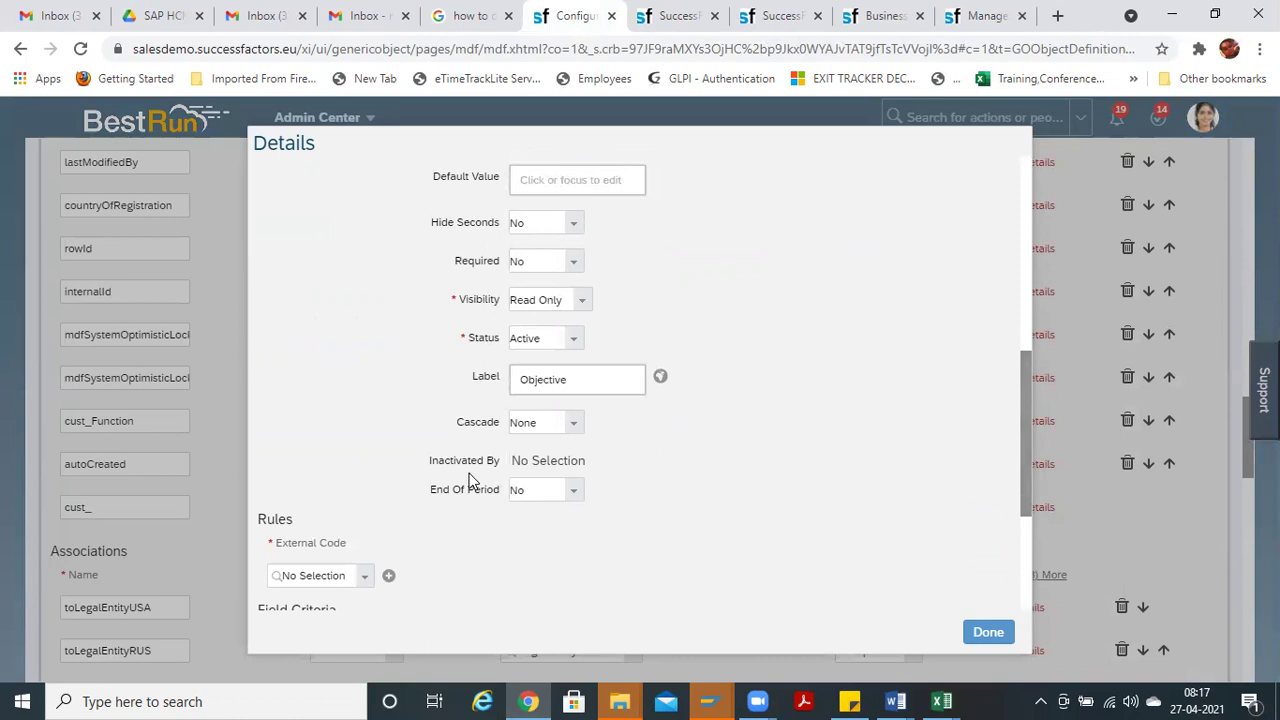
pyautogui.click(581, 307)
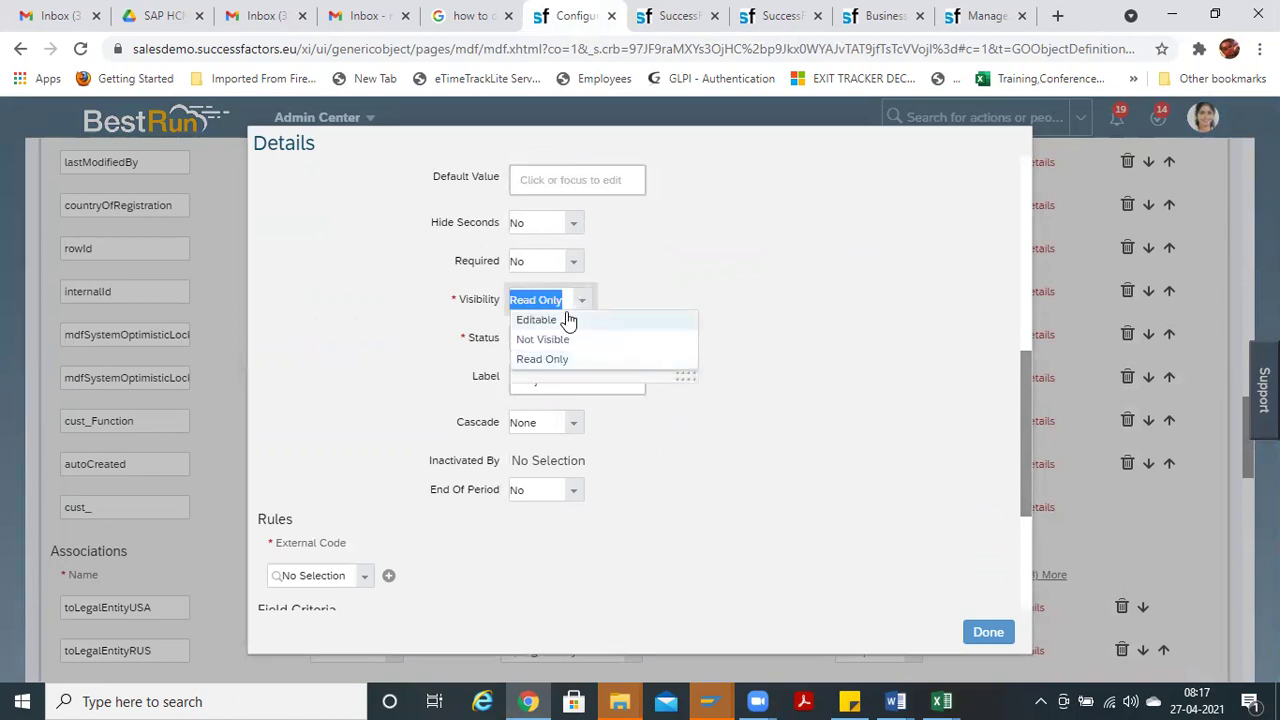
pyautogui.click(568, 319)
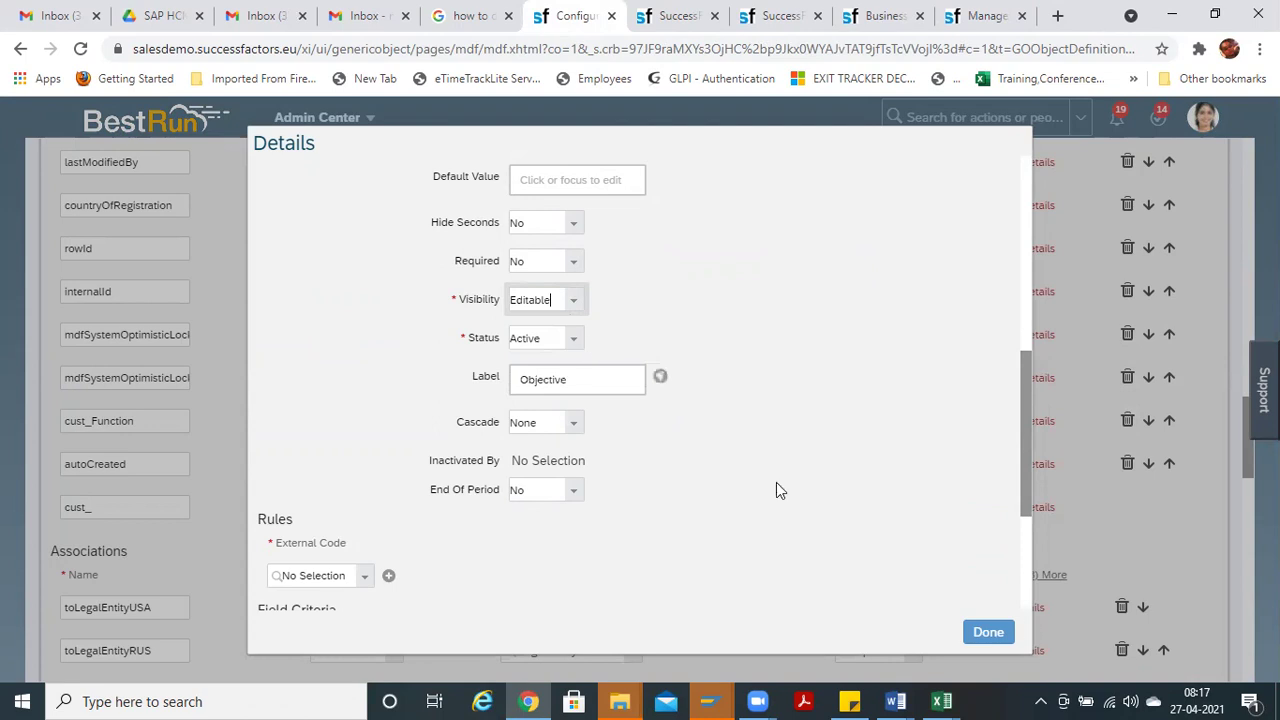
pyautogui.click(988, 632)
pyautogui.click(880, 518)
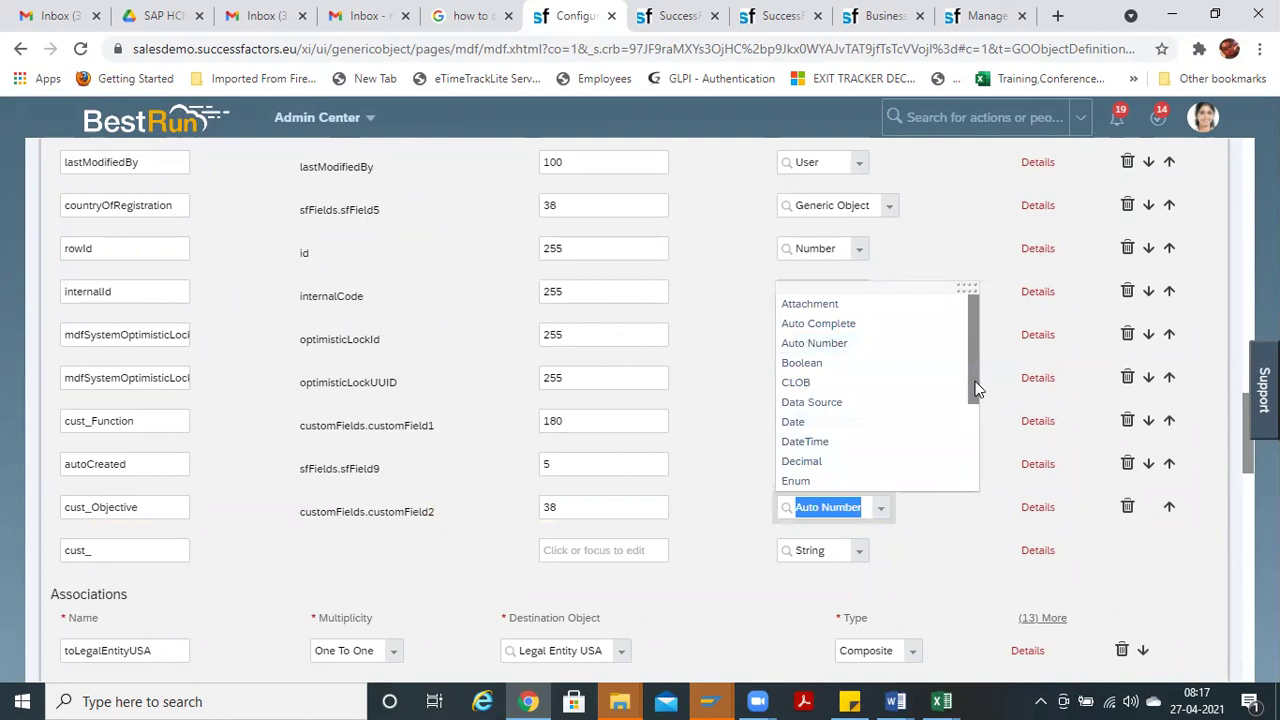
pyautogui.moveTo(977, 395); pyautogui.dragTo(982, 429)
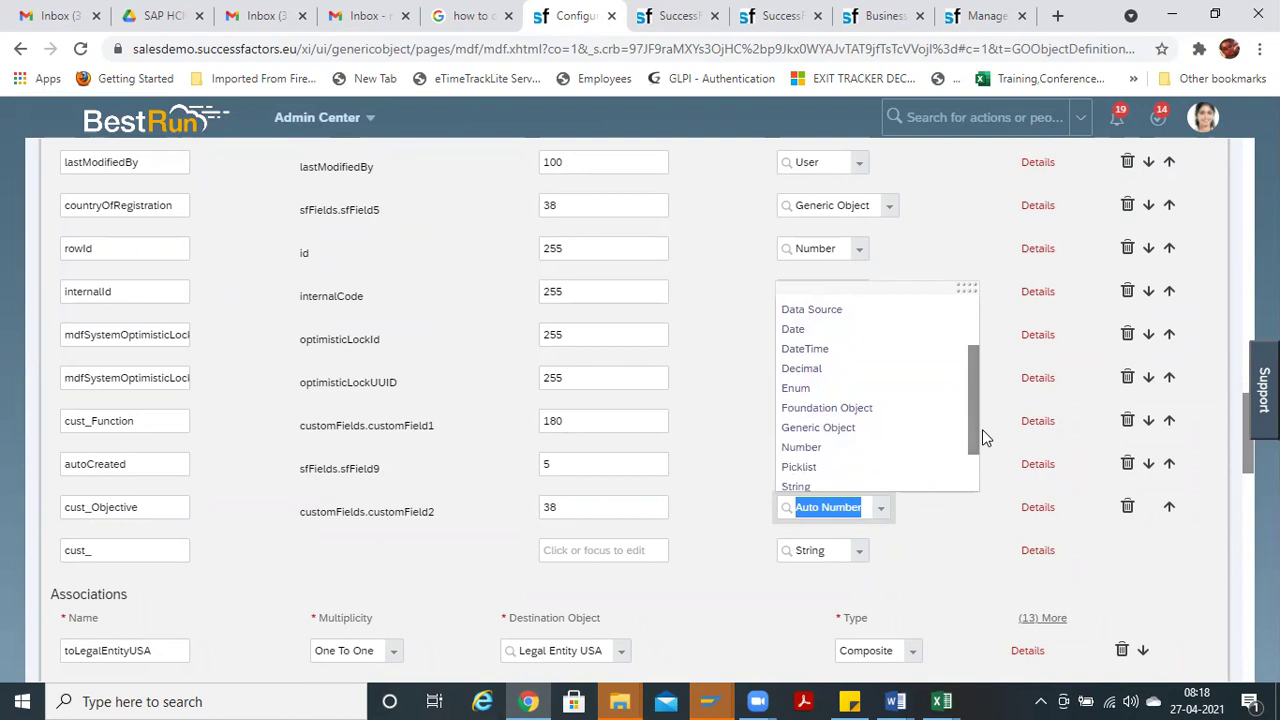
pyautogui.moveTo(982, 429); pyautogui.dragTo(982, 437)
pyautogui.click(884, 514)
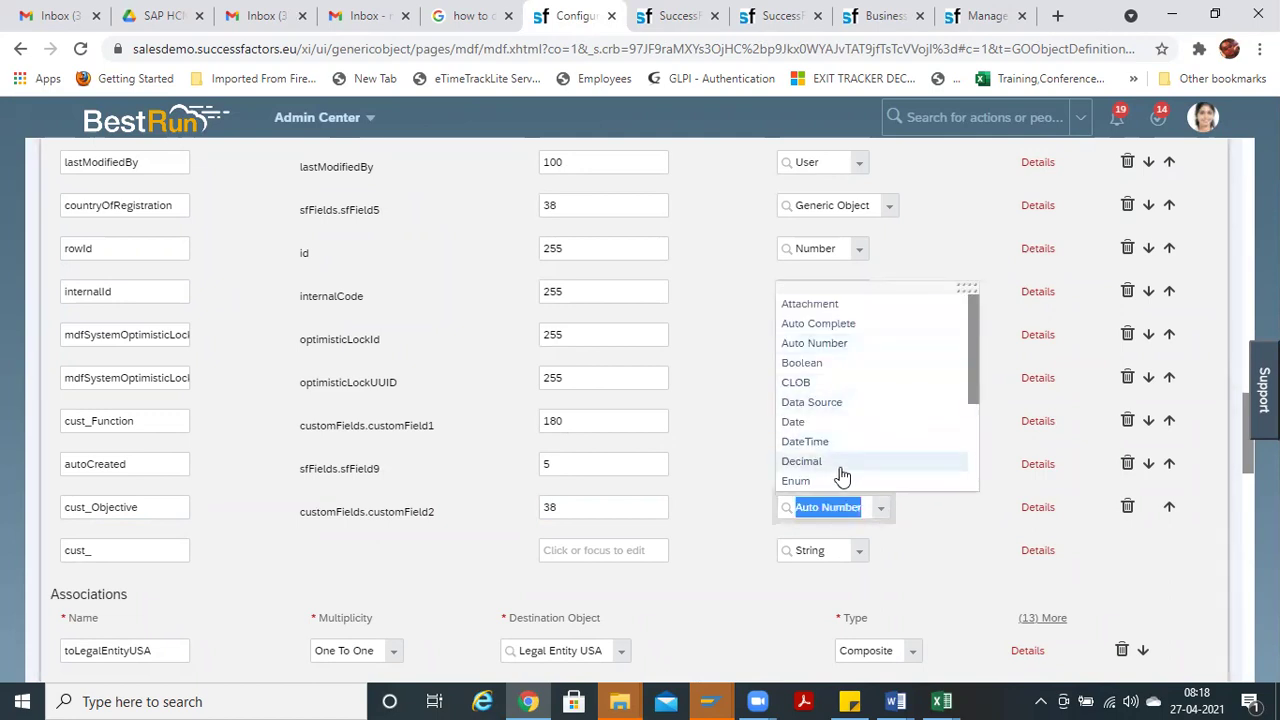
pyautogui.moveTo(978, 385); pyautogui.dragTo(980, 424)
pyautogui.click(982, 558)
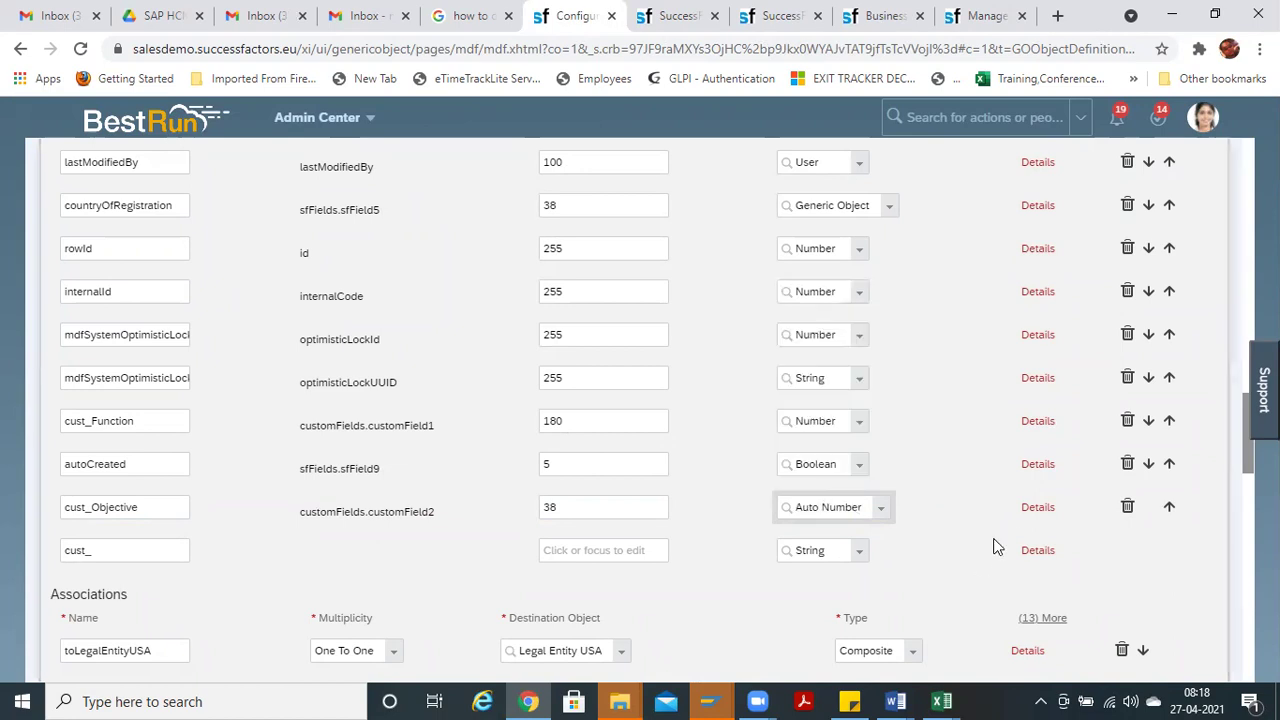
# Step: Change the Data Type of cust_Objective to Picklist in its details and activate the Valid Values Source for entry
pyautogui.click(1036, 507)
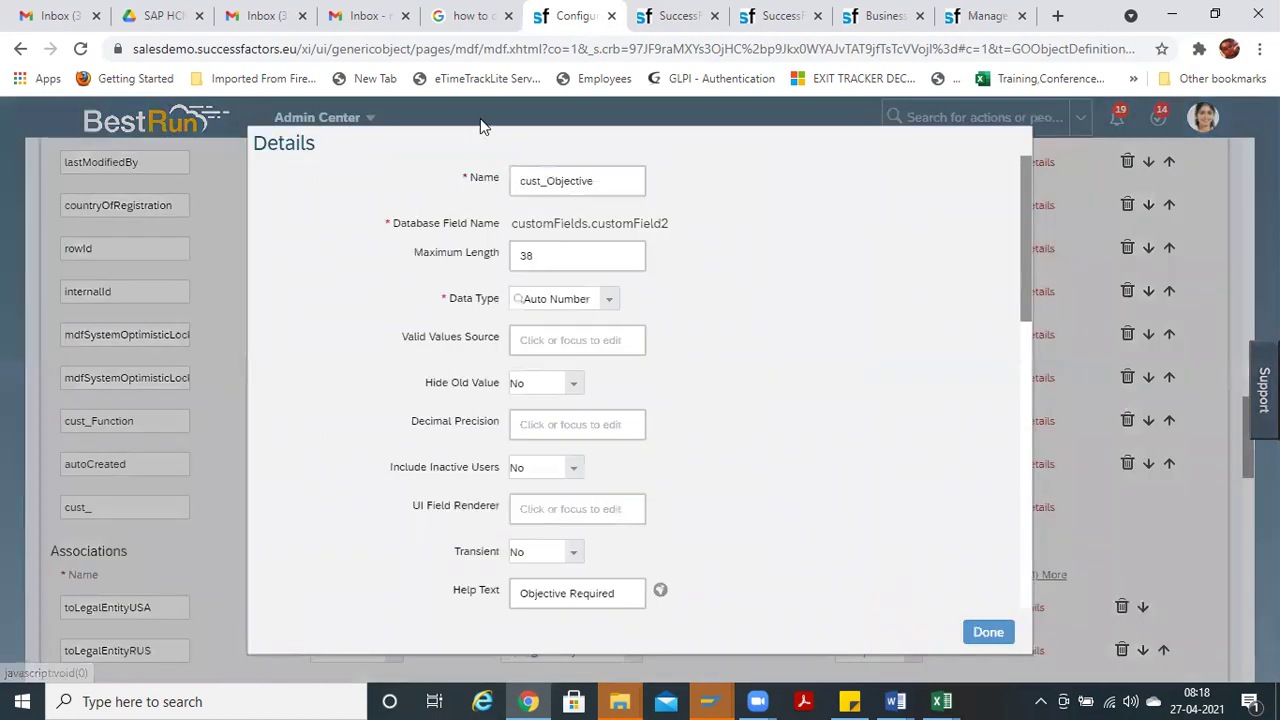
pyautogui.click(609, 299)
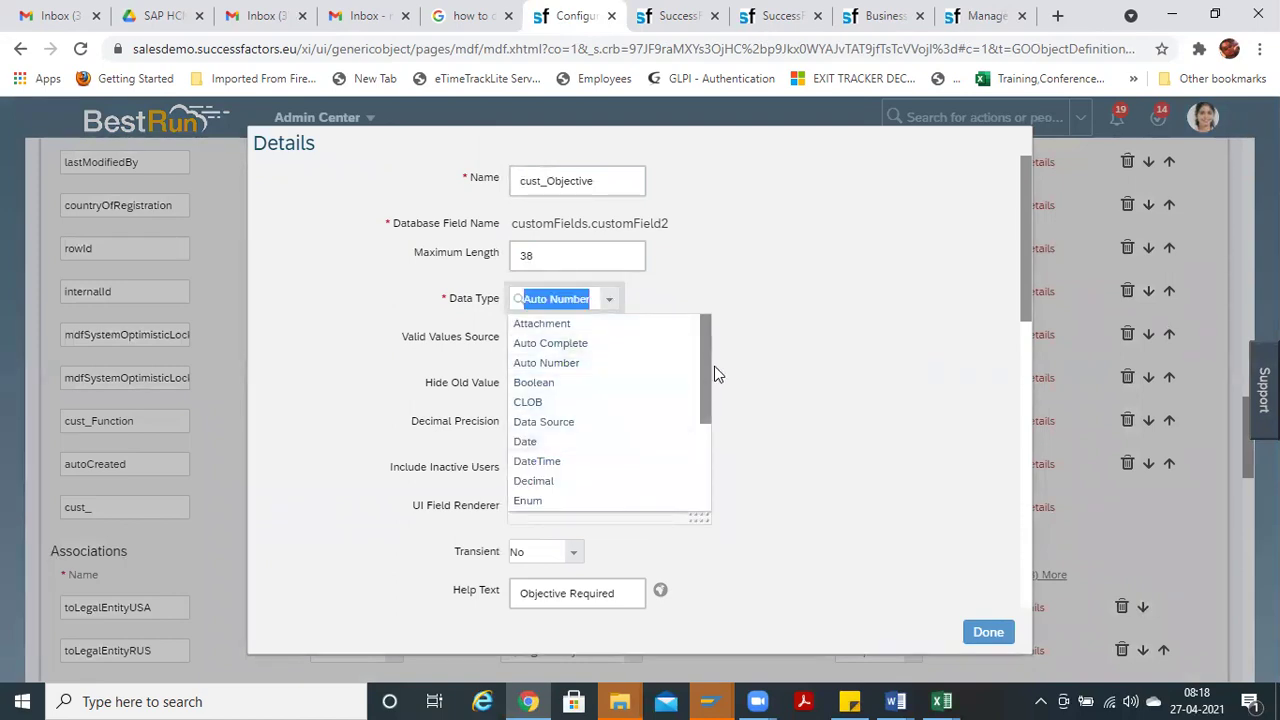
pyautogui.moveTo(703, 387); pyautogui.dragTo(695, 460)
pyautogui.click(533, 455)
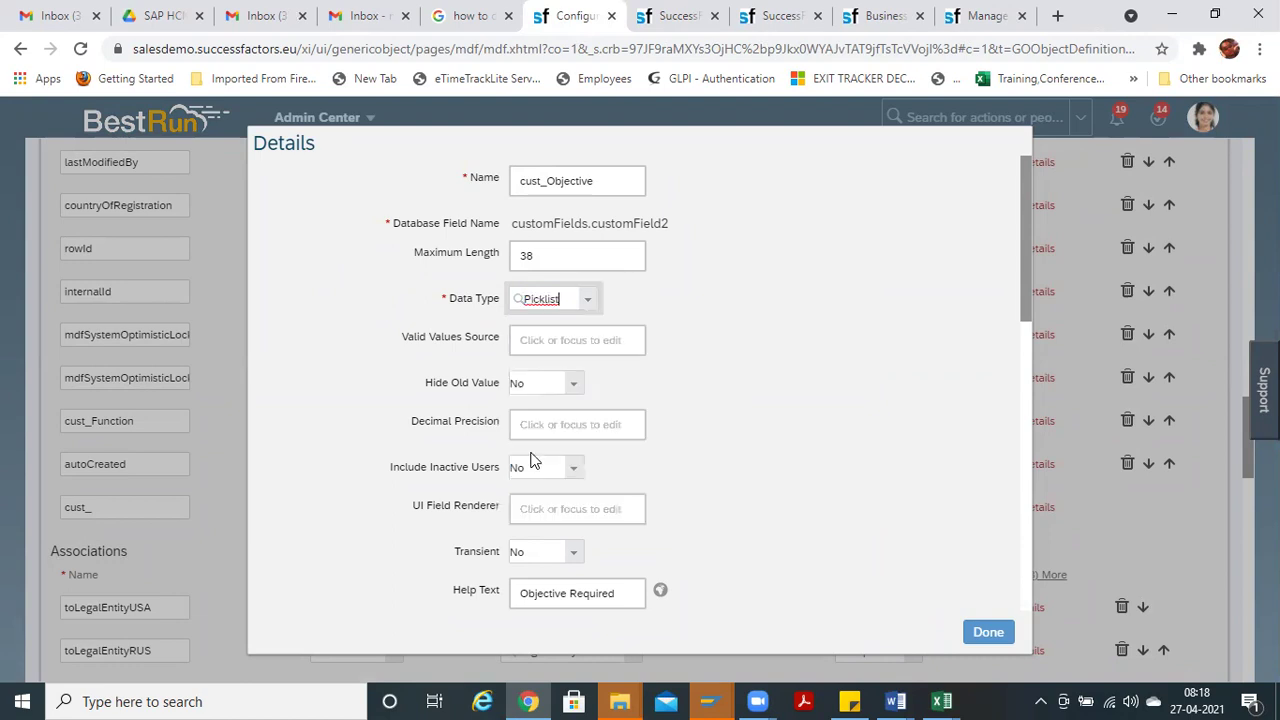
pyautogui.click(597, 338)
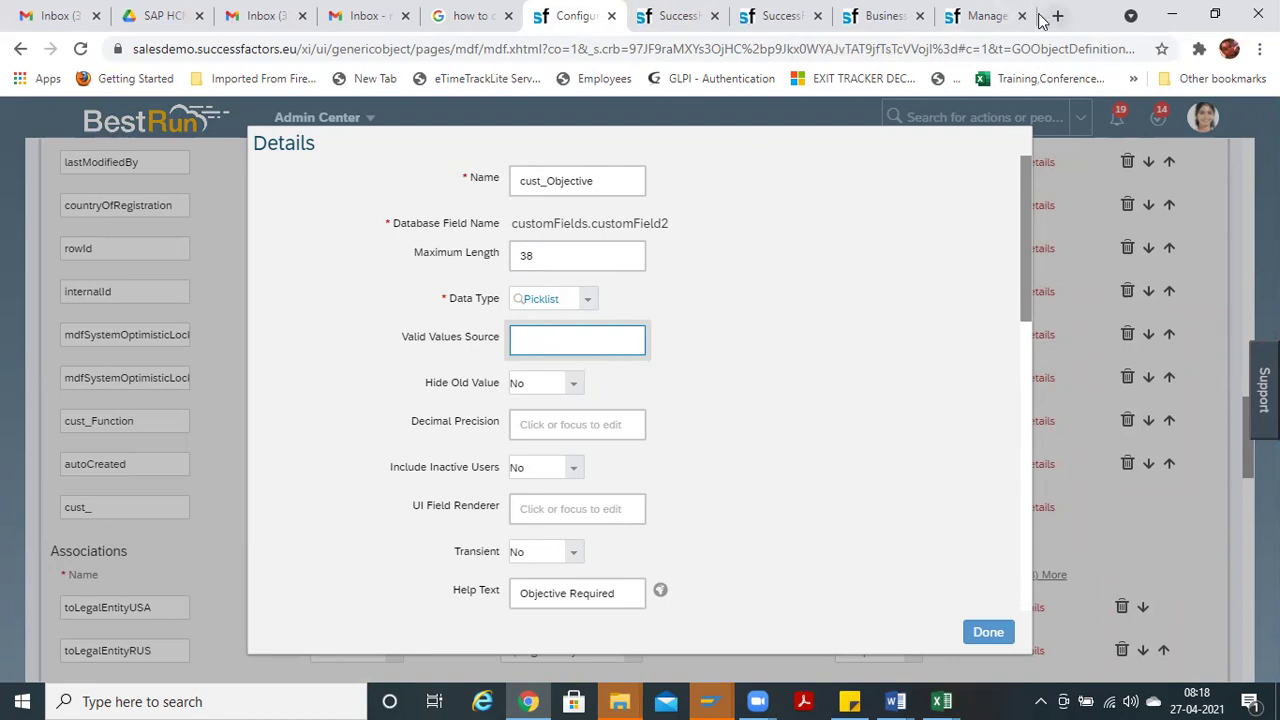
pyautogui.click(1000, 22)
pyautogui.rightClick(1000, 22)
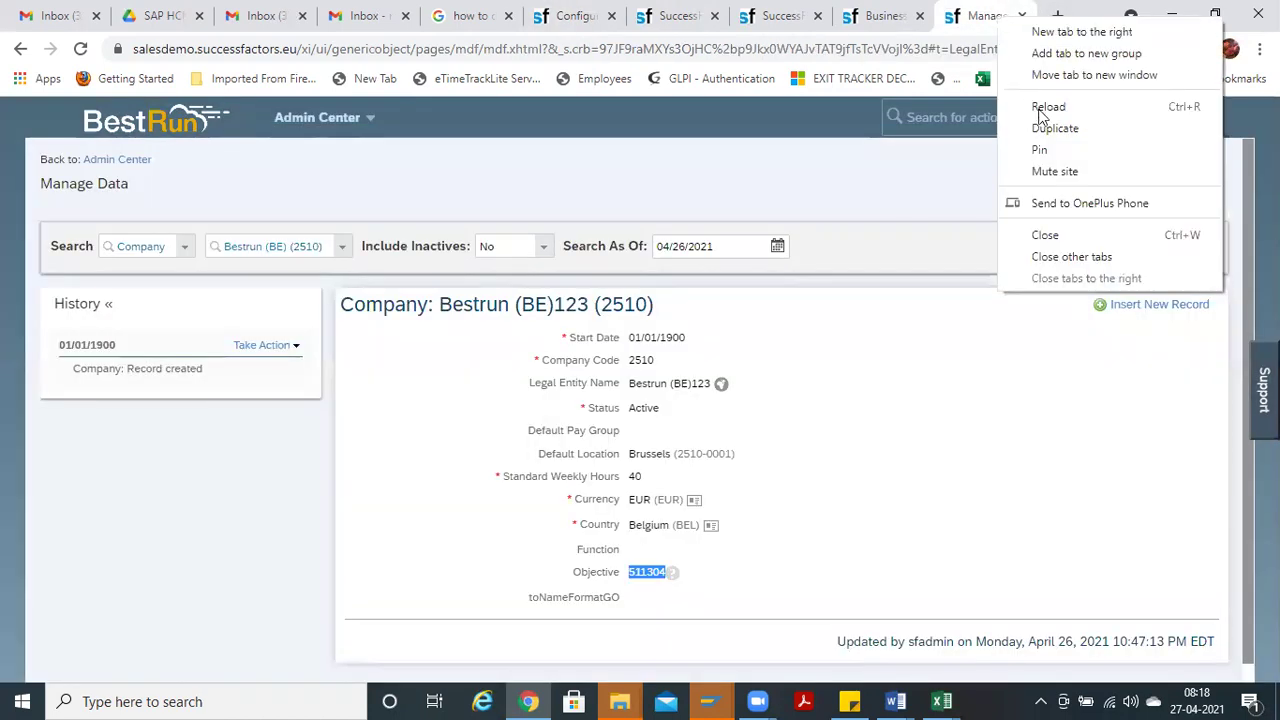
pyautogui.click(1045, 149)
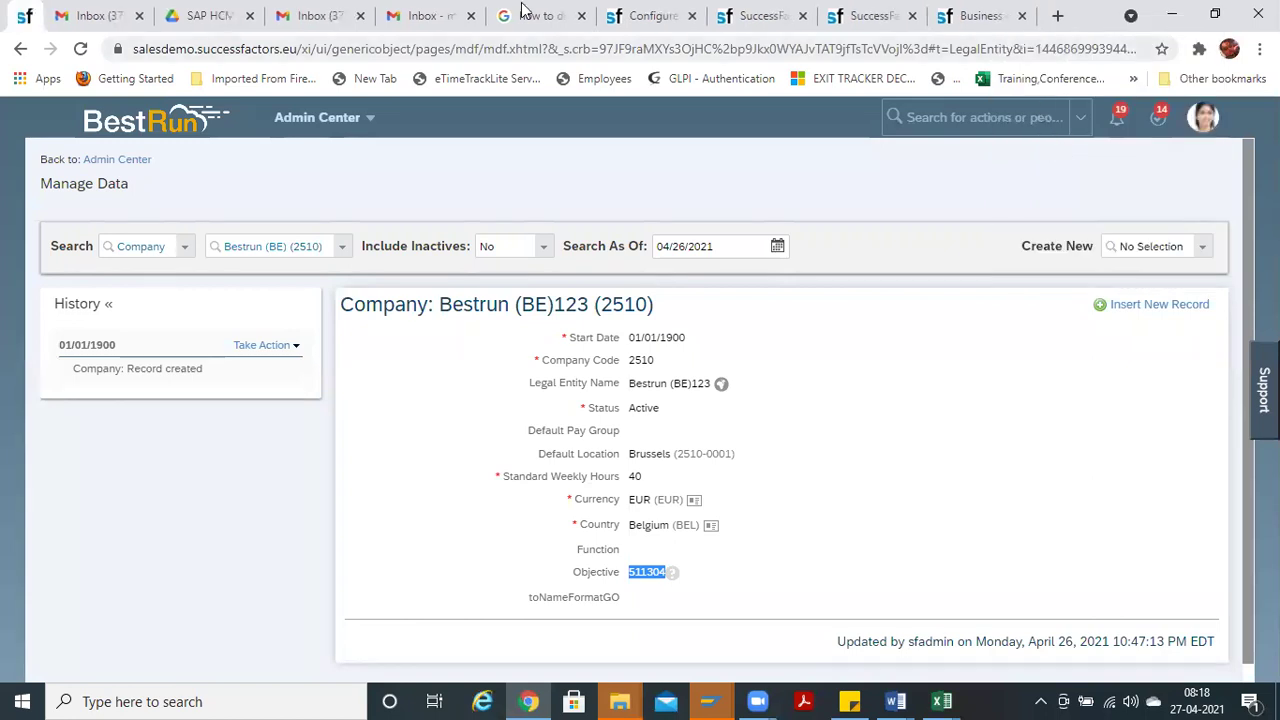
pyautogui.moveTo(12, 18); pyautogui.dragTo(1049, 29)
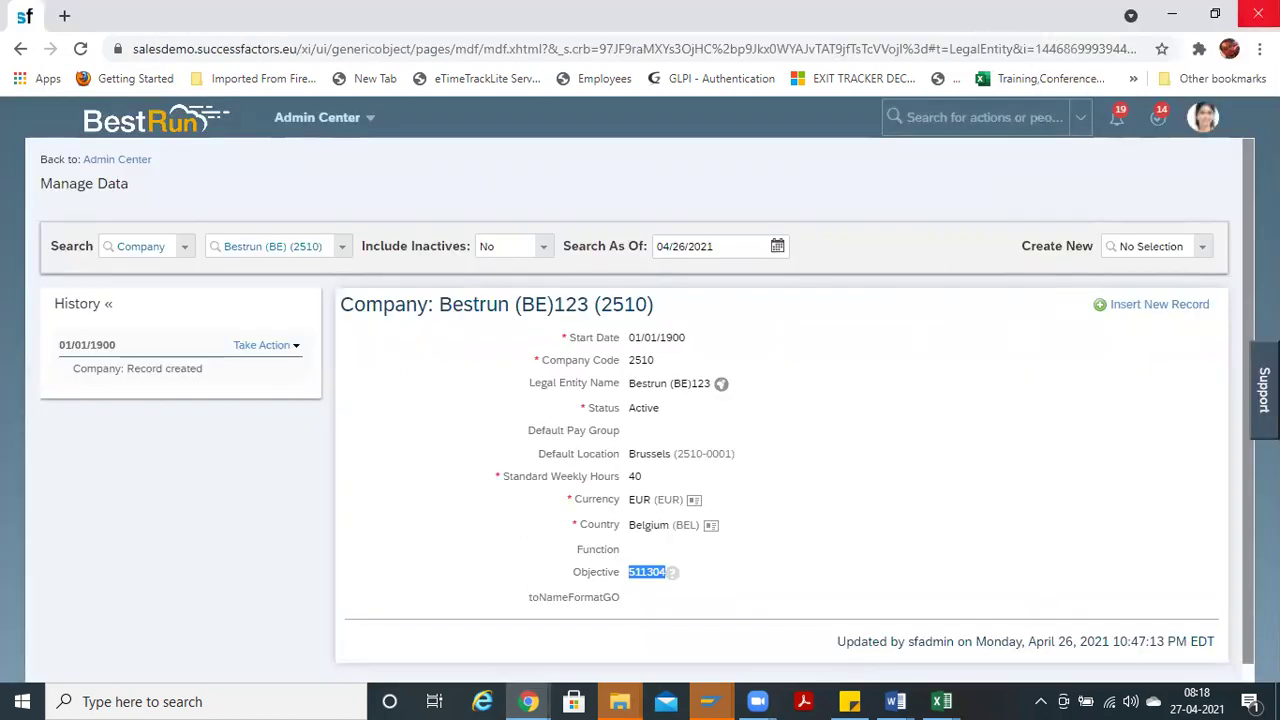
pyautogui.click(1258, 14)
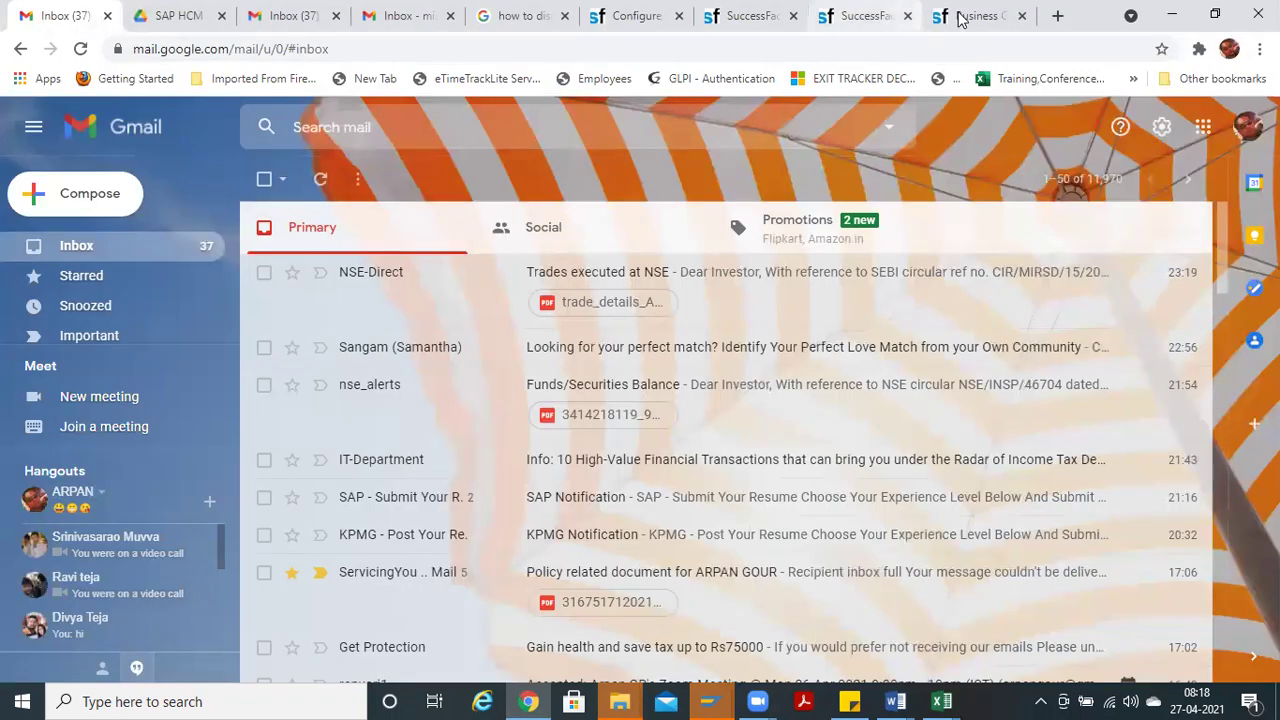
# Step: Duplicate the browser tab with the jobInfo HRIS element configuration and switch to the copy
pyautogui.click(962, 16)
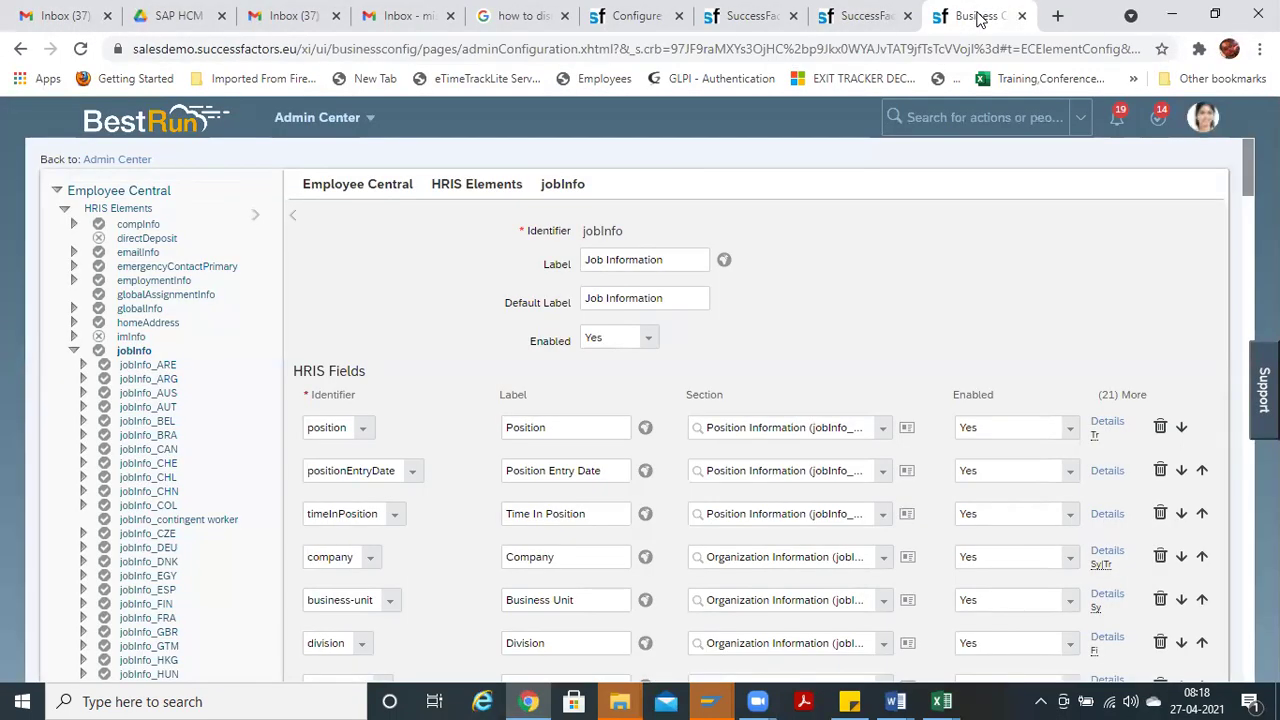
pyautogui.rightClick(979, 18)
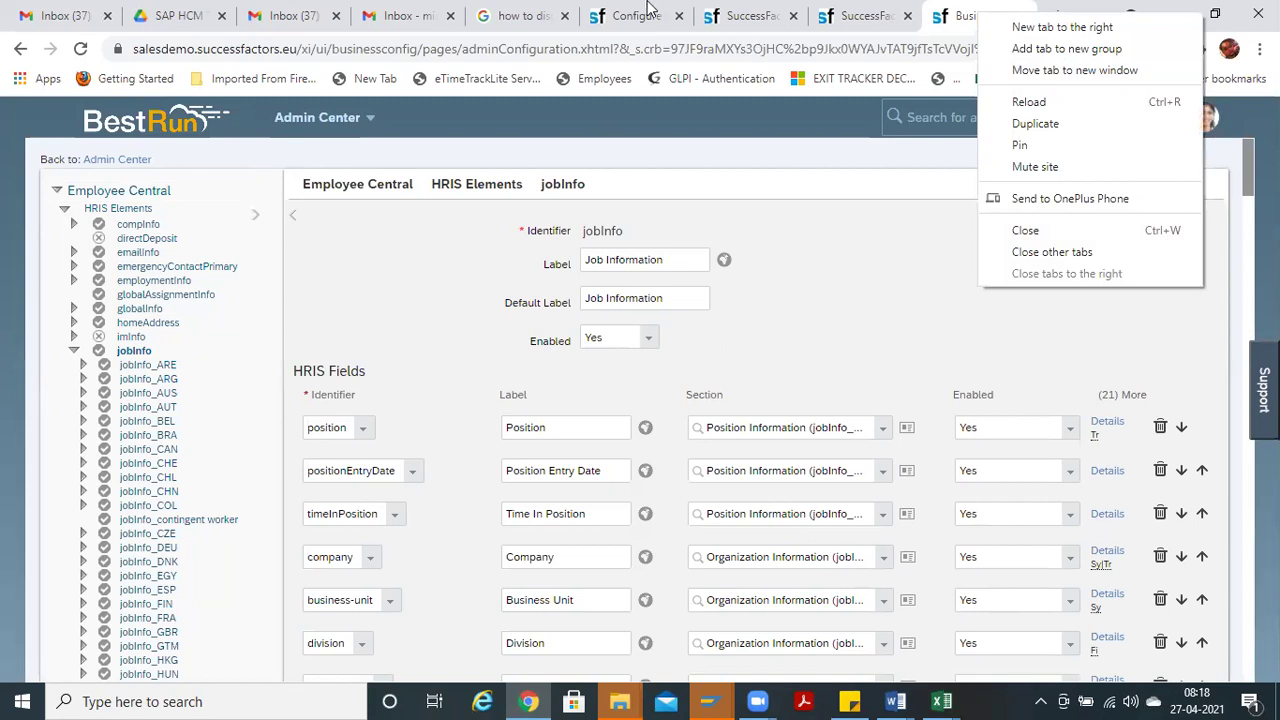
pyautogui.click(1040, 123)
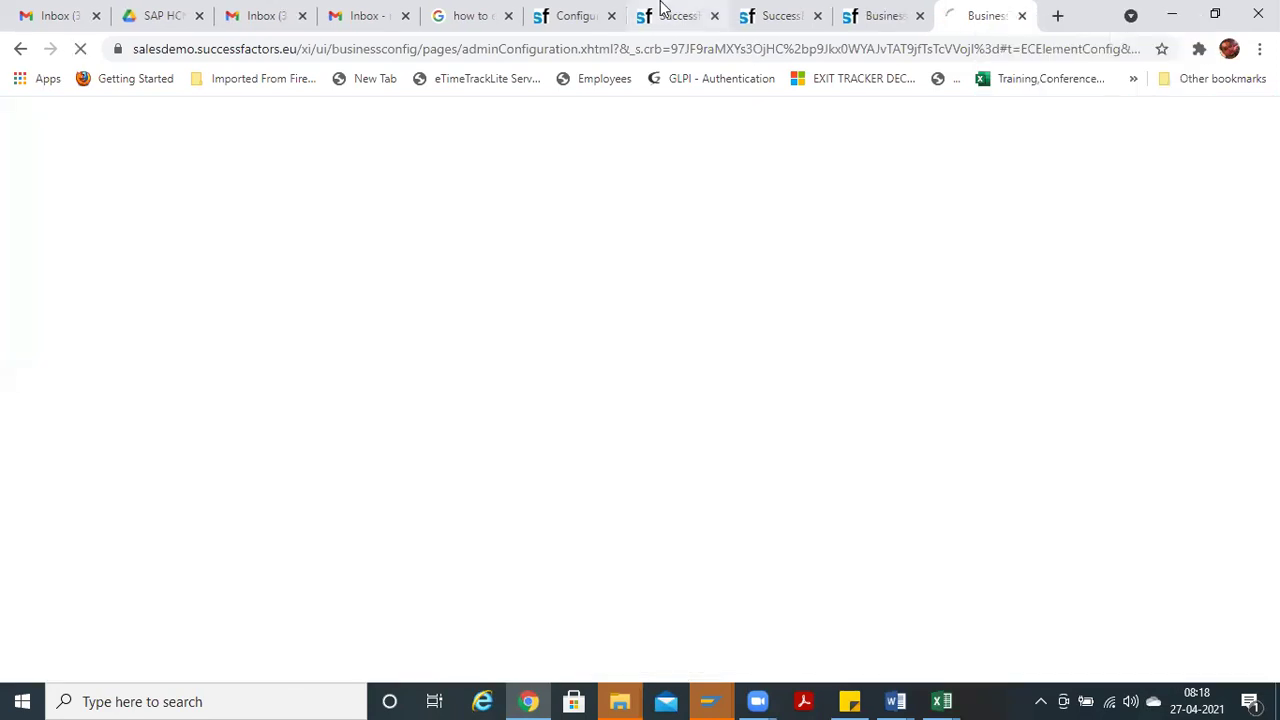
pyautogui.click(583, 20)
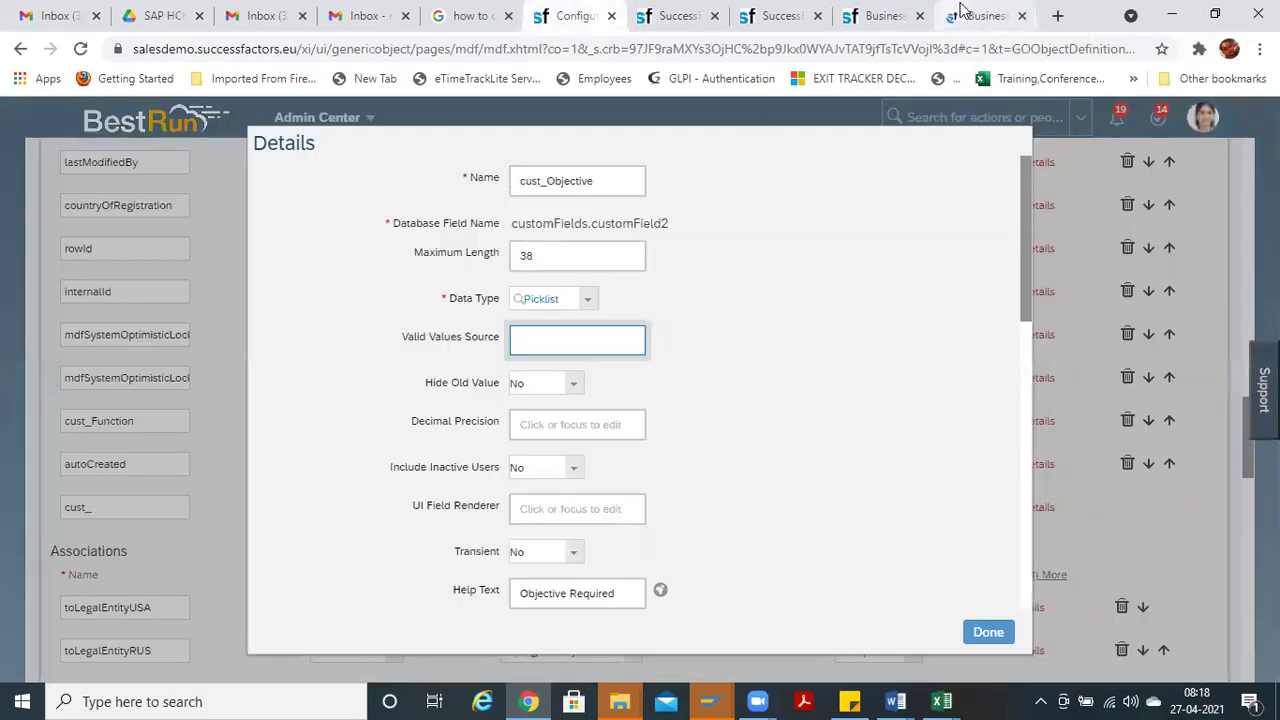
pyautogui.click(972, 16)
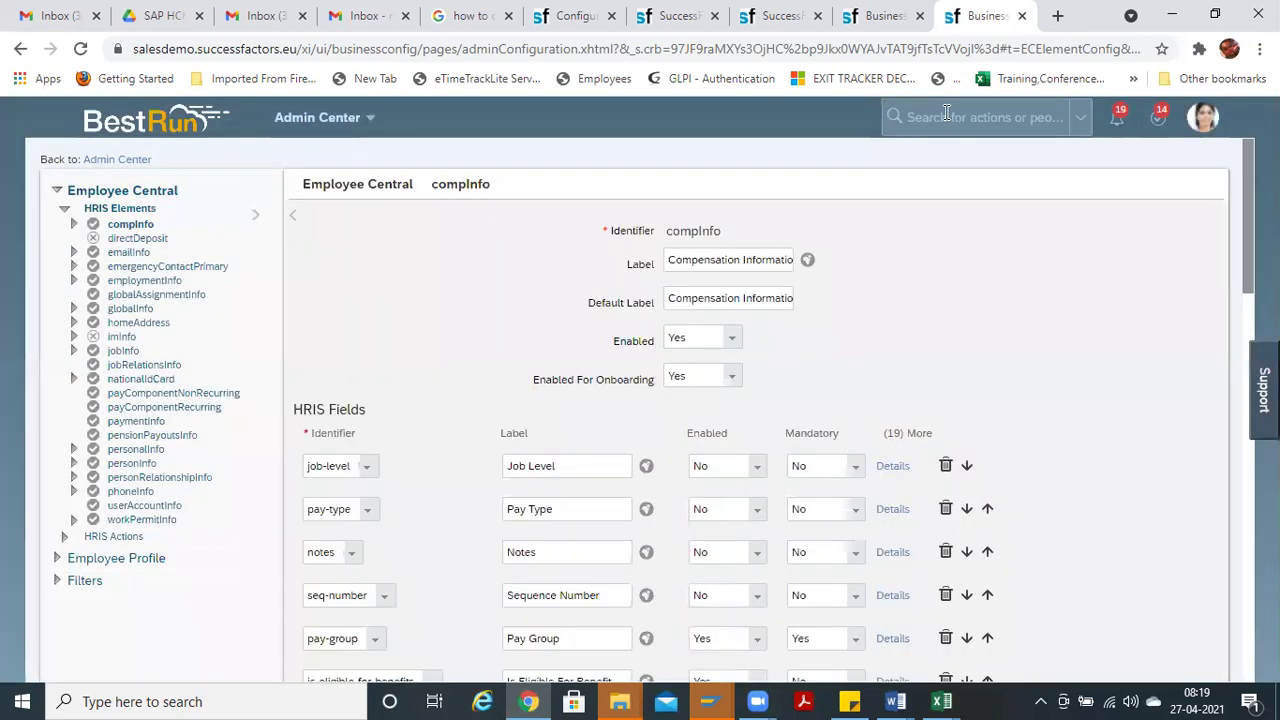
# Step: Find the Picklist Center through the action search and open it in the duplicated tab
pyautogui.click(944, 116)
pyautogui.write('p')
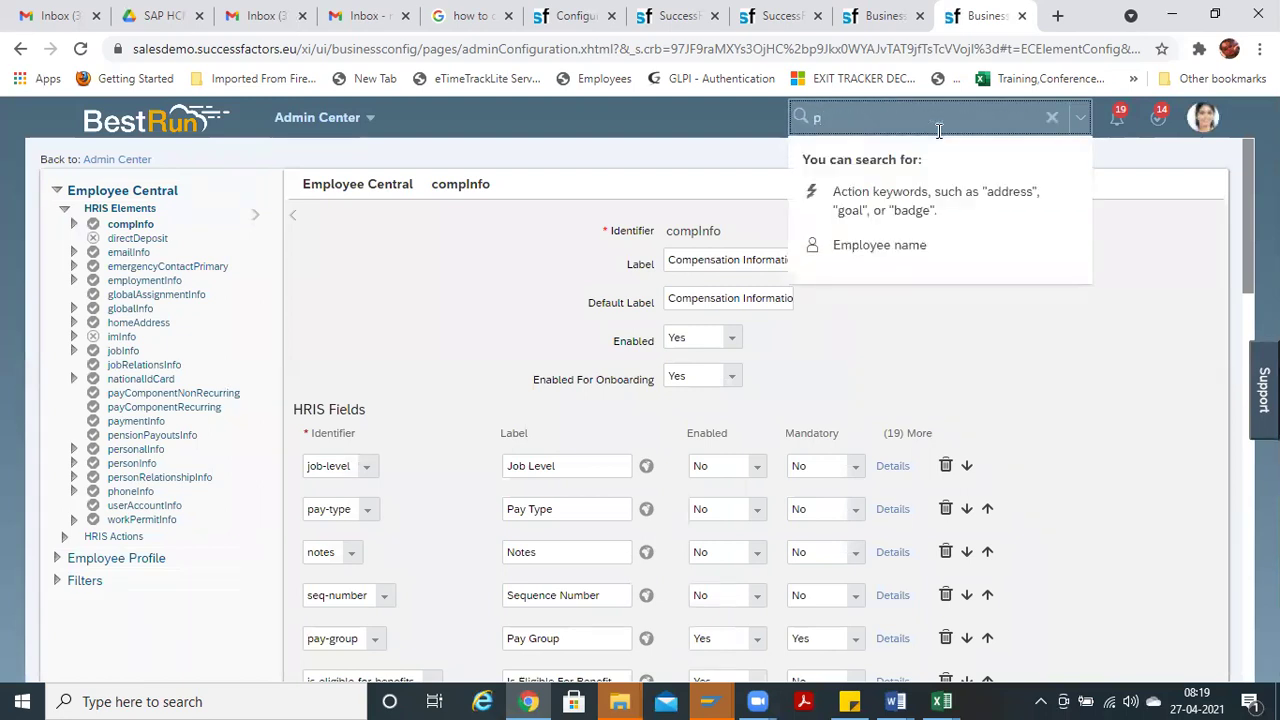
pyautogui.write('icklist cent')
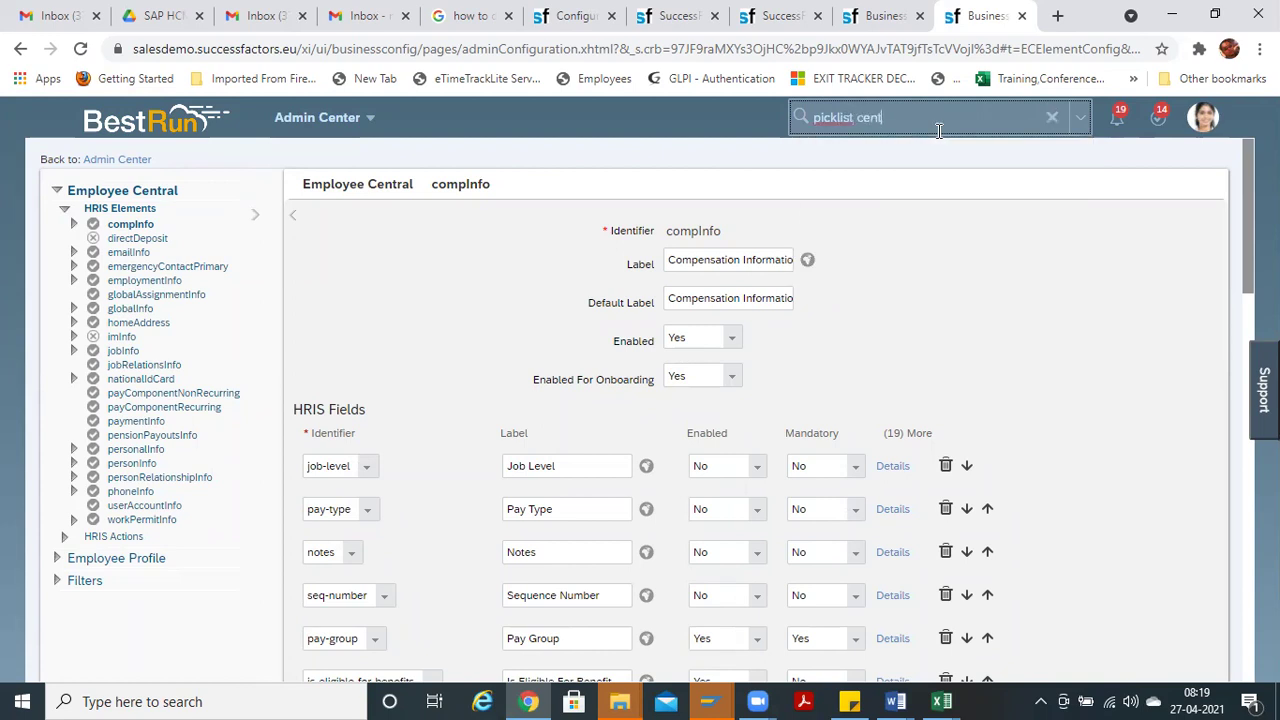
pyautogui.write('e')
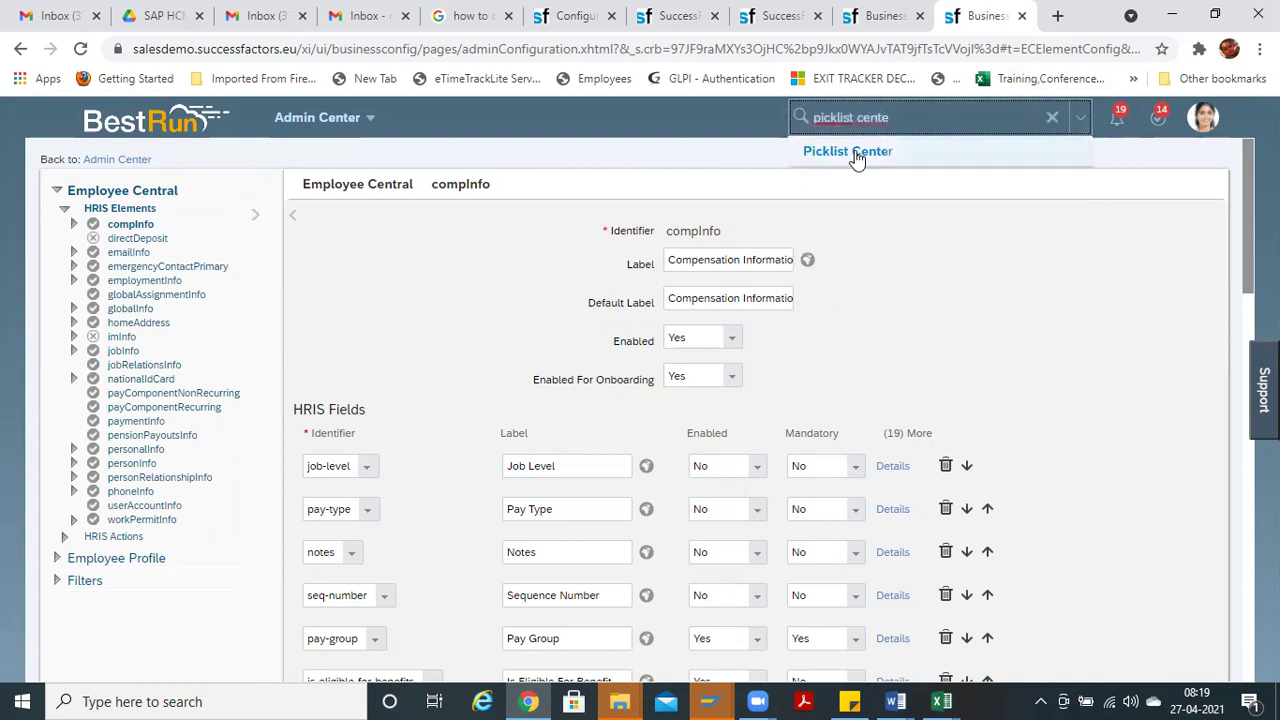
pyautogui.click(847, 151)
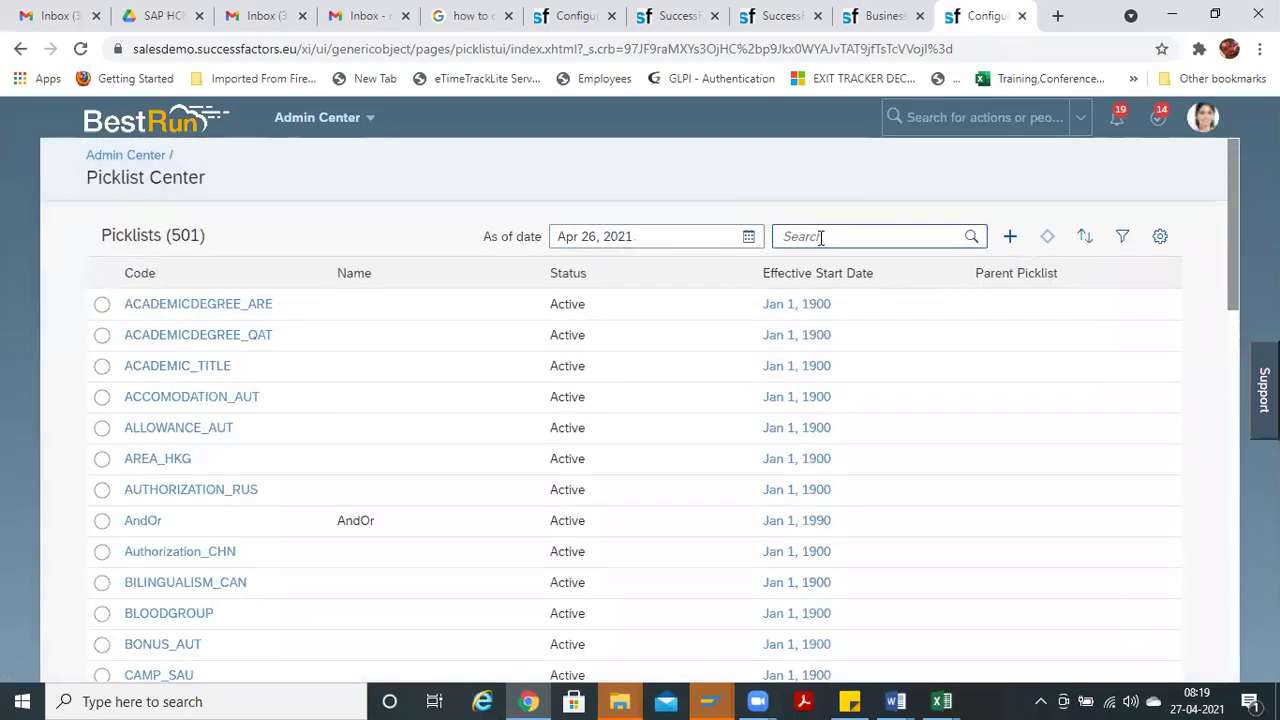
# Step: Search the picklists for salu and open the current version of the salutation picklist
pyautogui.click(820, 237)
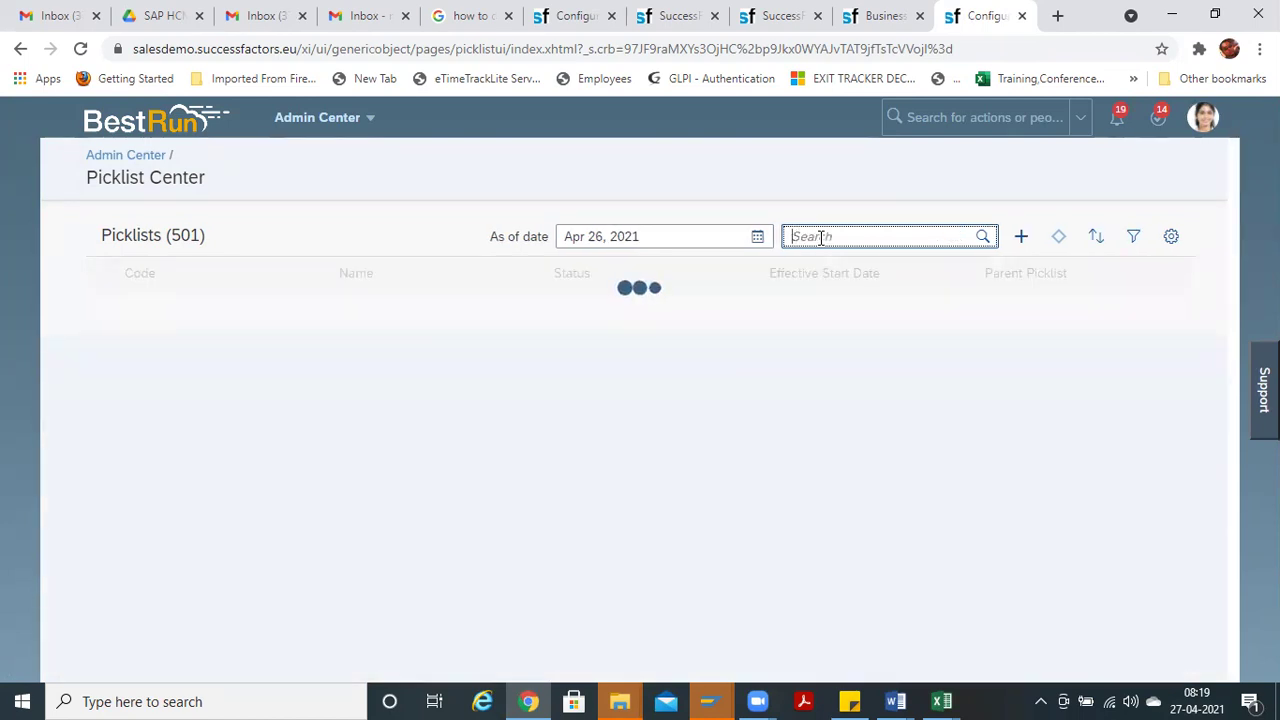
pyautogui.write('salu')
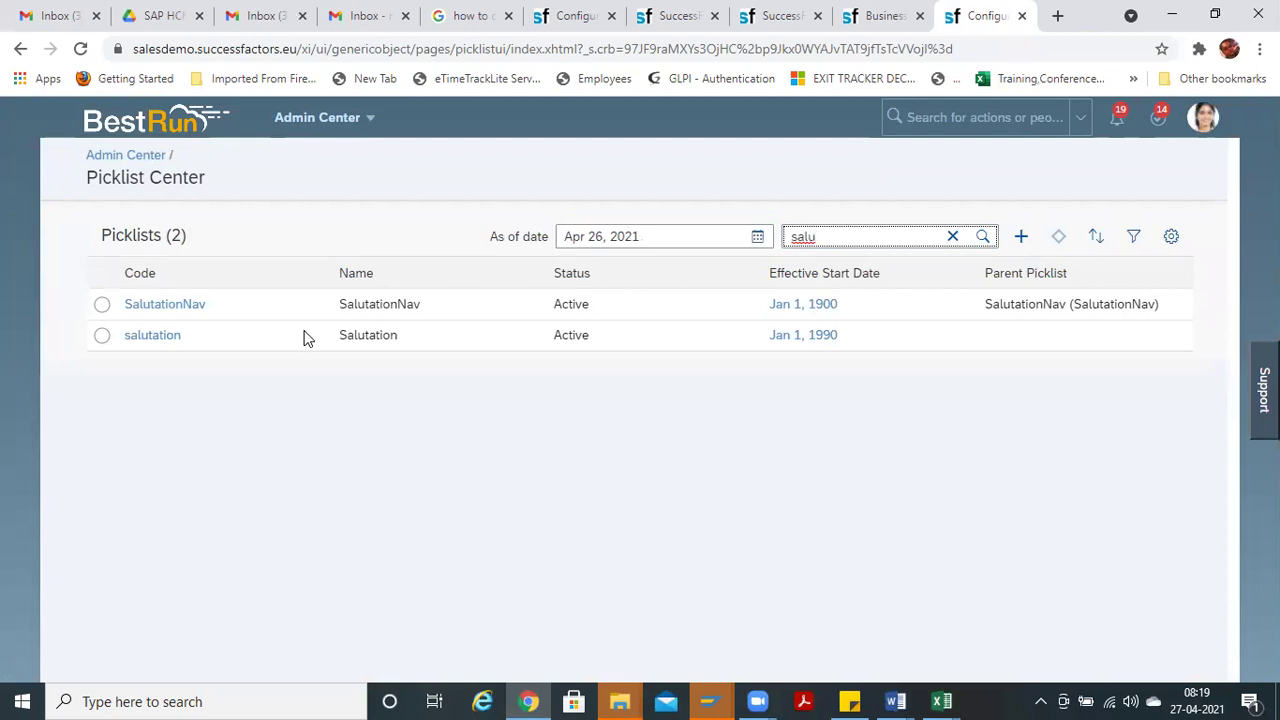
pyautogui.click(150, 337)
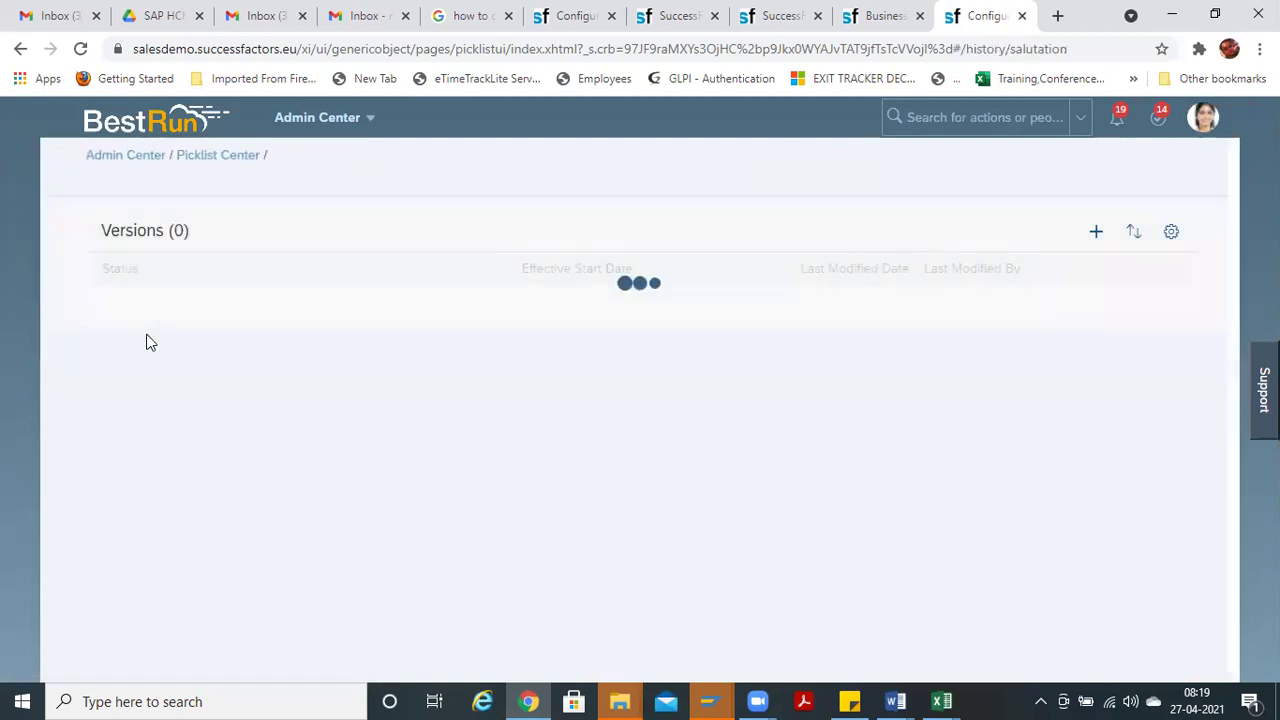
pyautogui.click(374, 302)
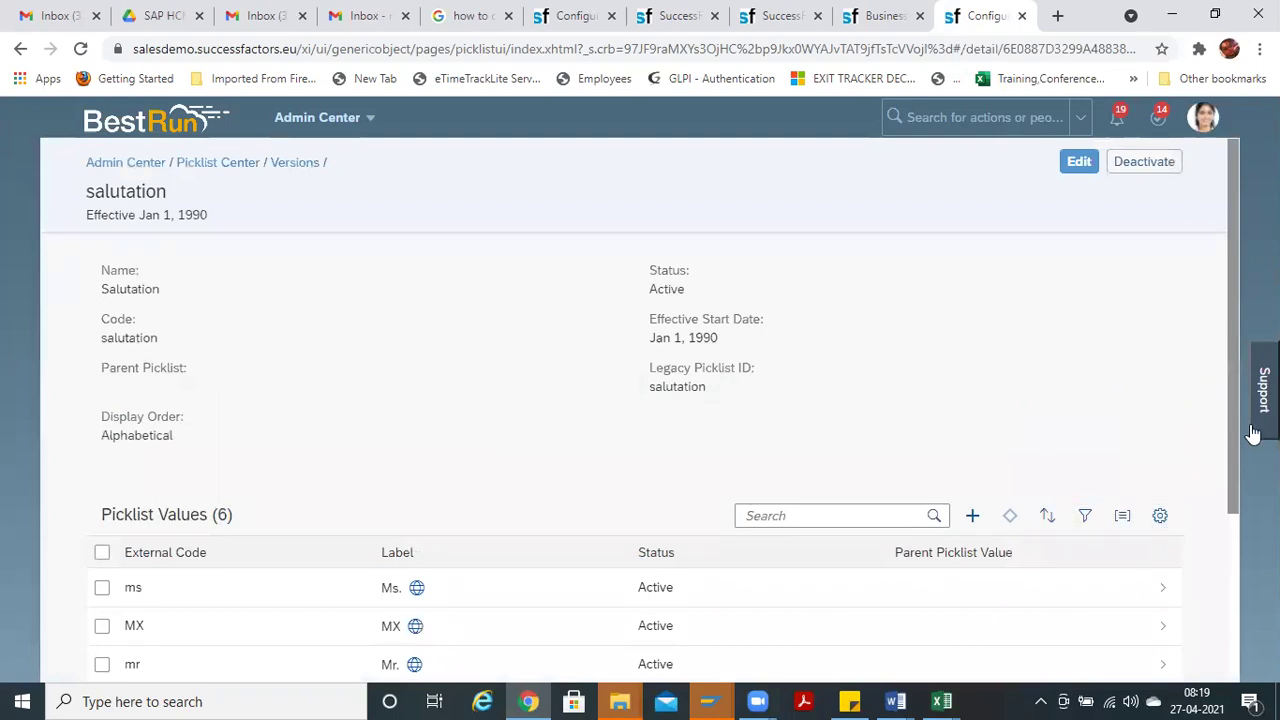
# Step: Copy the salutation picklist's code, enter salutation as the Valid Values Source of cust_Objective, and finish its details
pyautogui.moveTo(1233, 345); pyautogui.dragTo(1231, 217)
pyautogui.moveTo(103, 341); pyautogui.dragTo(148, 338)
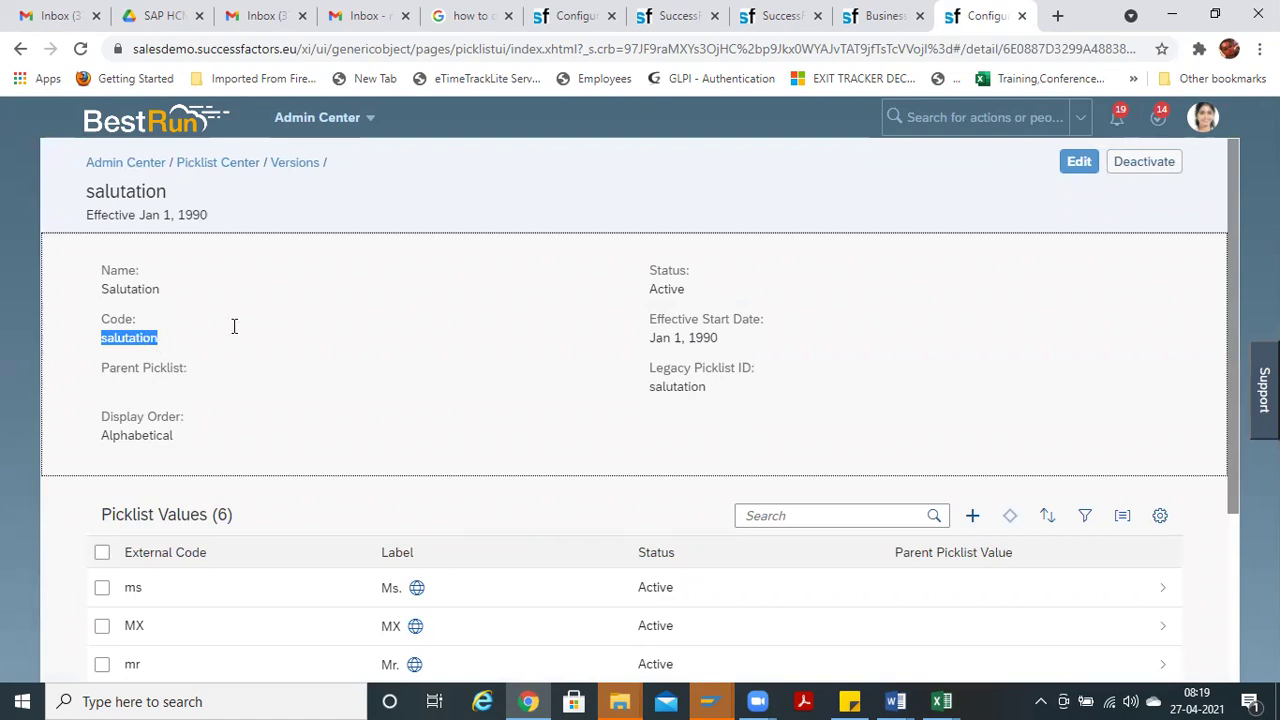
pyautogui.click(868, 12)
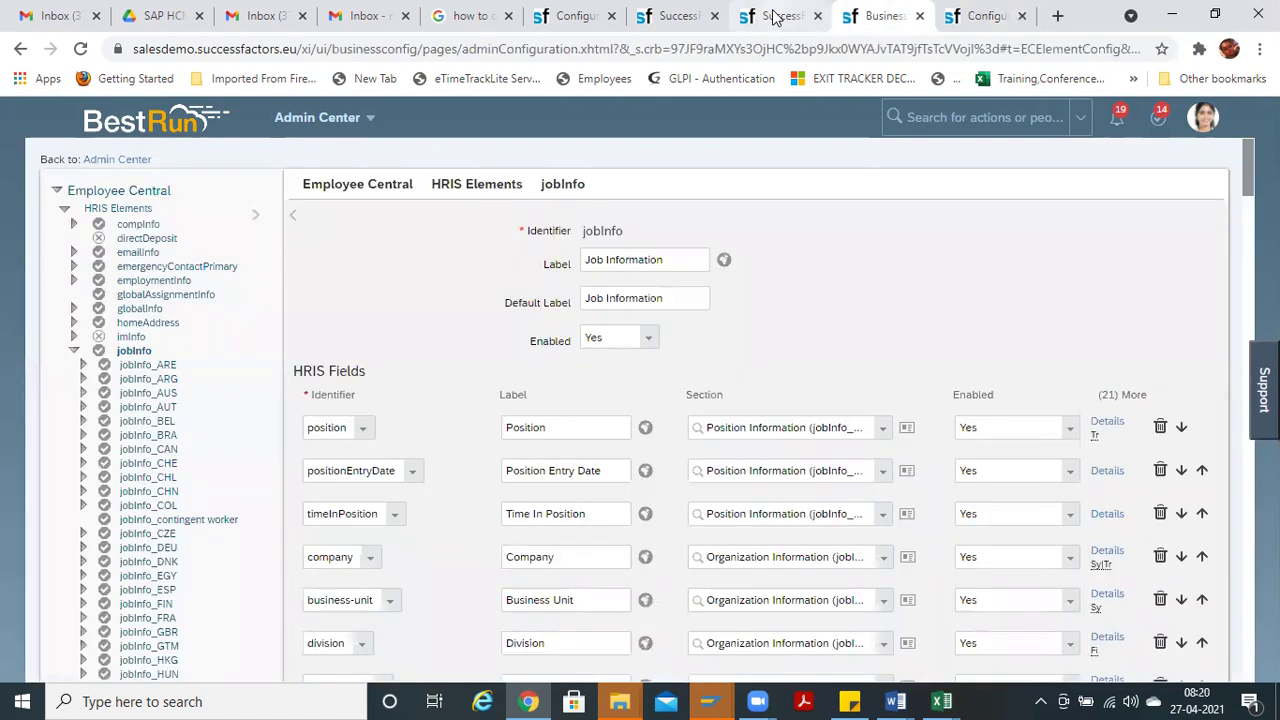
pyautogui.click(563, 16)
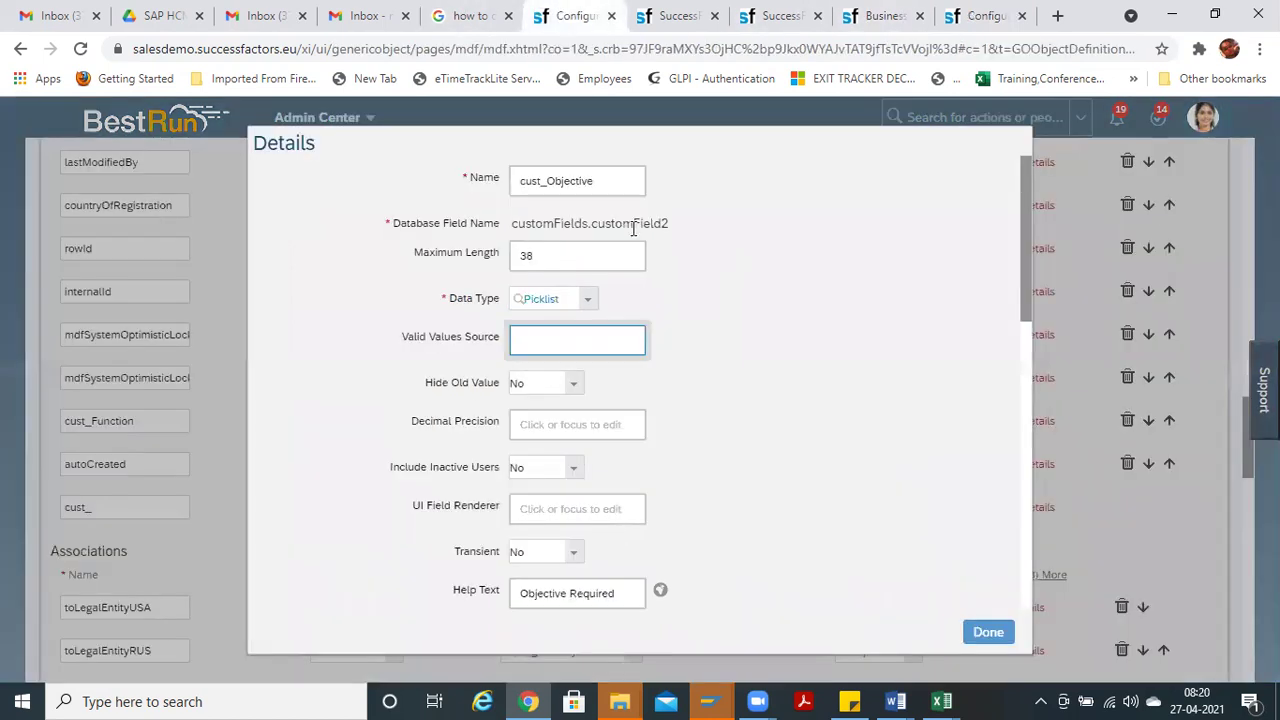
pyautogui.write('salutation')
pyautogui.click(993, 634)
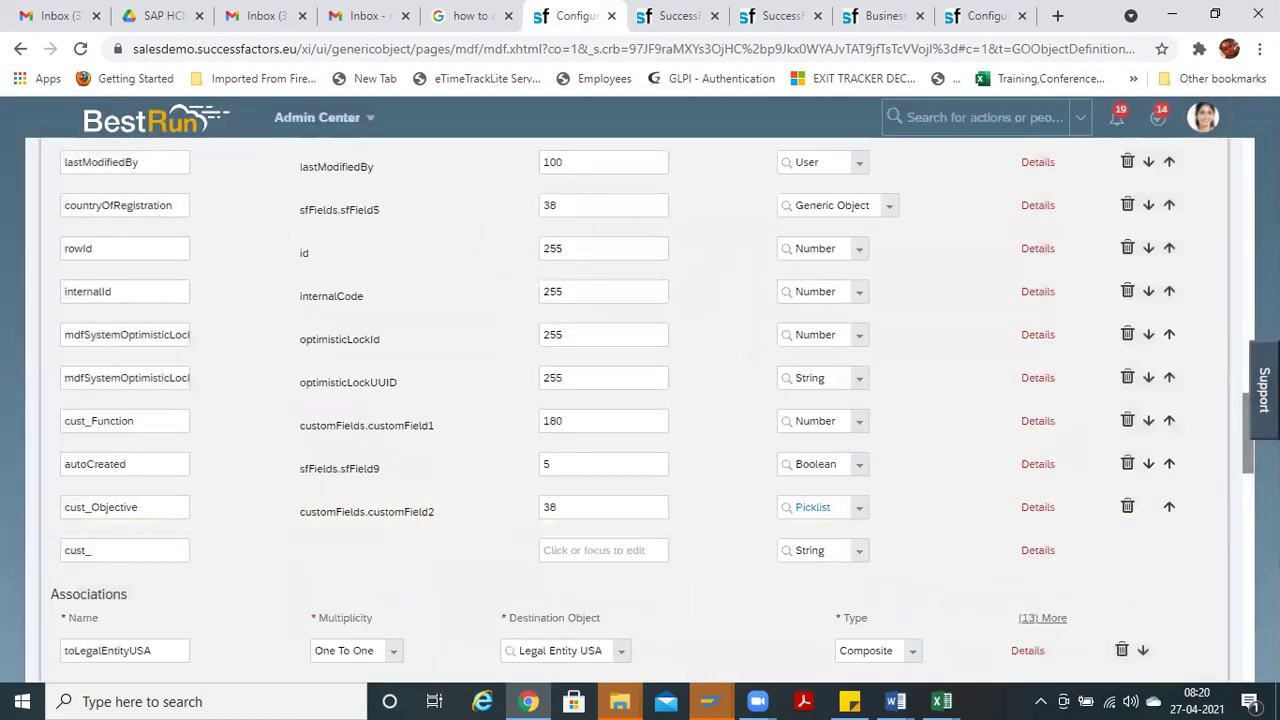
# Step: Save the Company object definition and confirm the data type change for cust_Objective
pyautogui.scroll(-15, 640, 400)
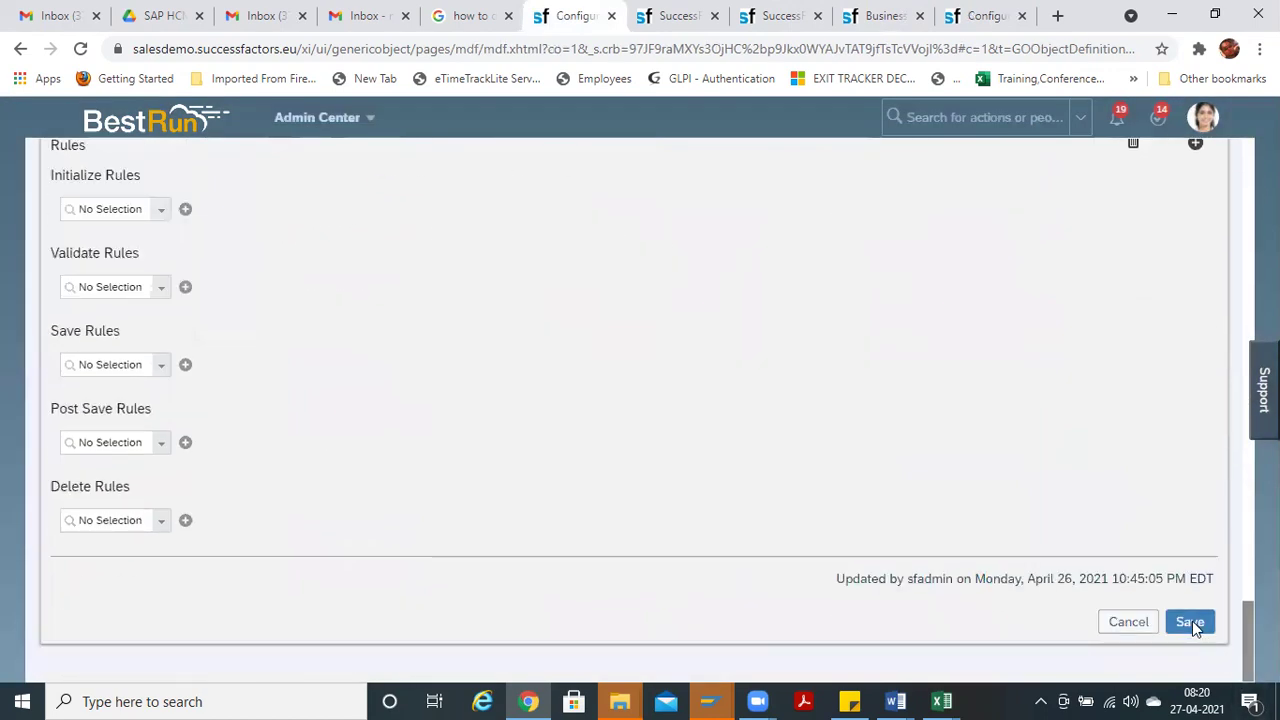
pyautogui.click(1190, 622)
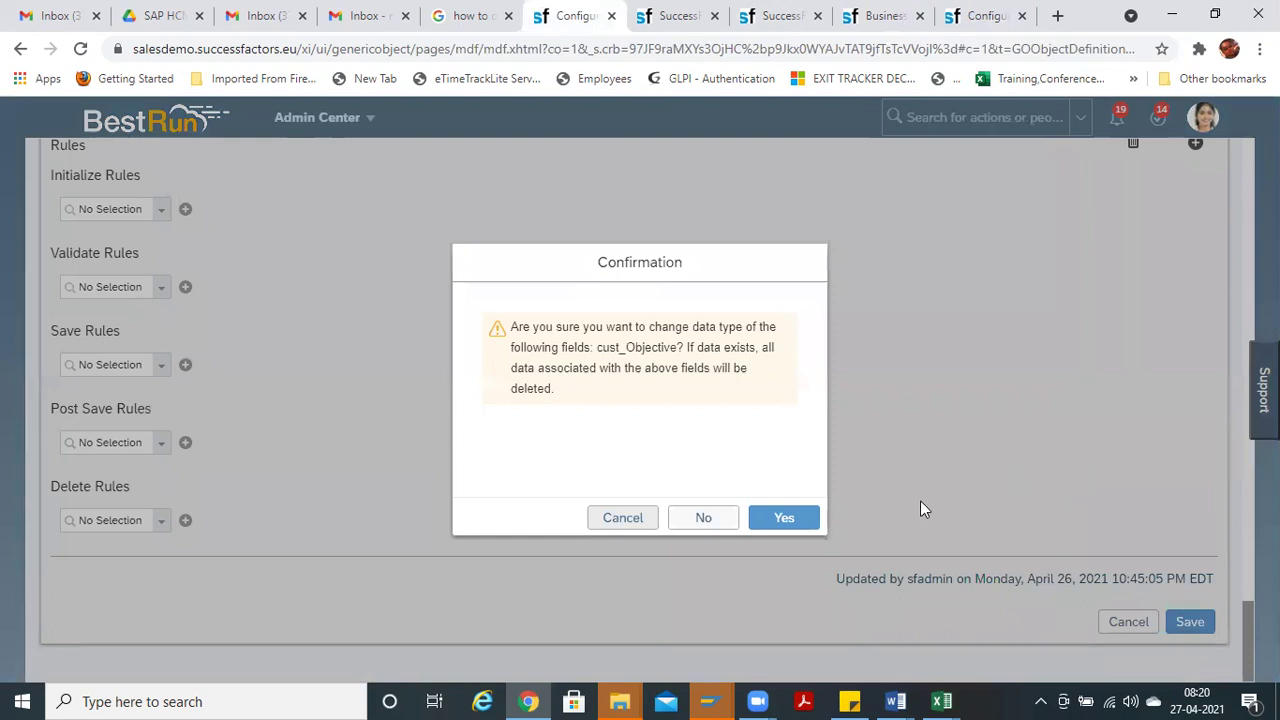
pyautogui.click(783, 506)
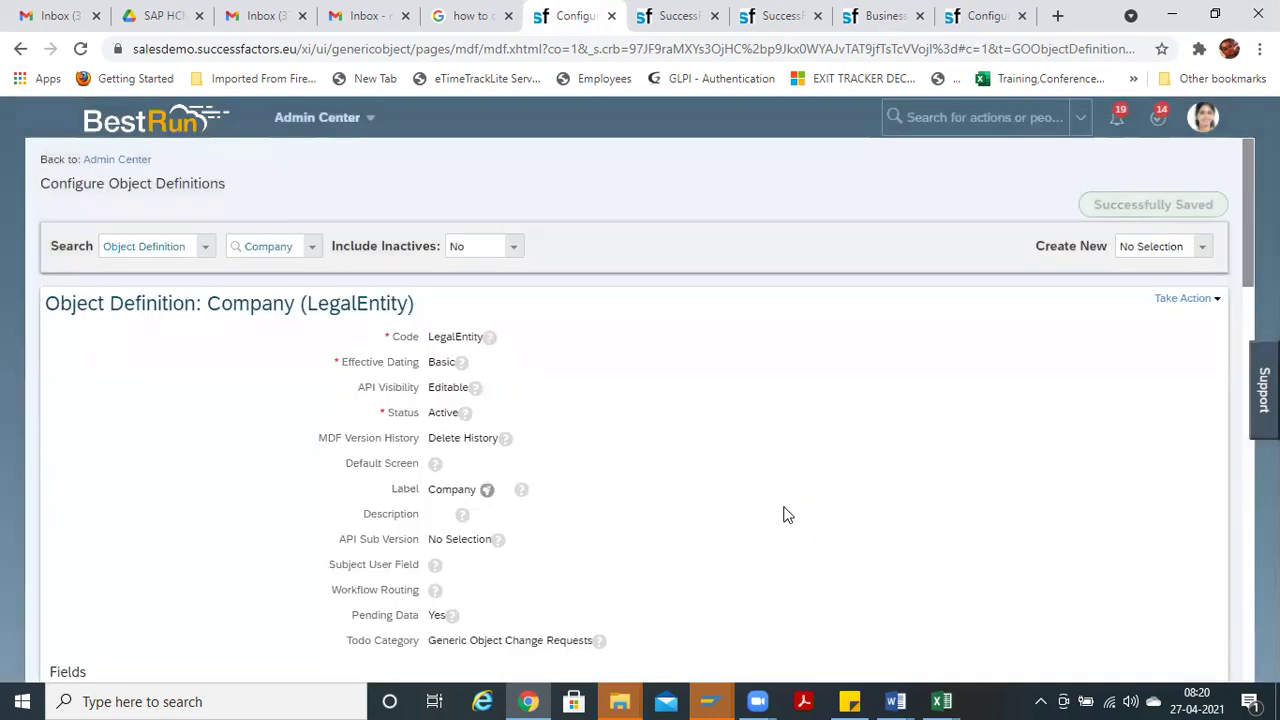
# Step: Return to the browser tab with the salutation picklist and open Manage Data through the action search
pyautogui.click(883, 17)
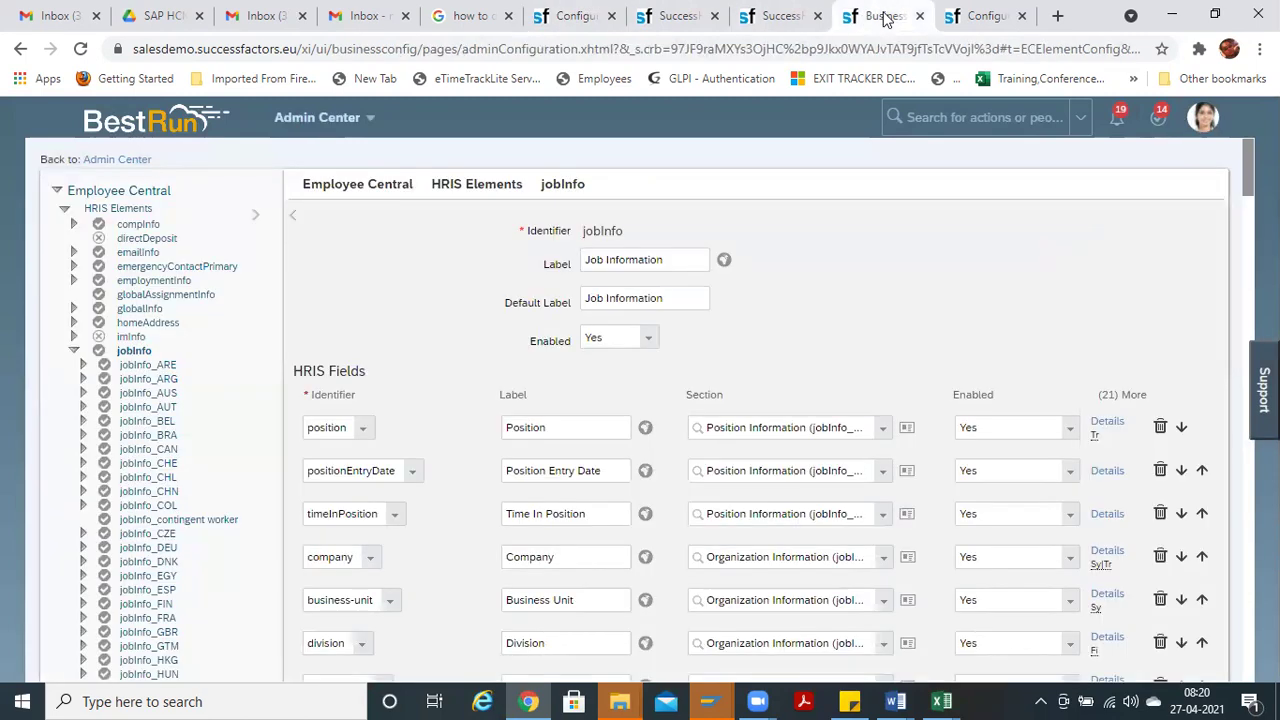
pyautogui.click(982, 16)
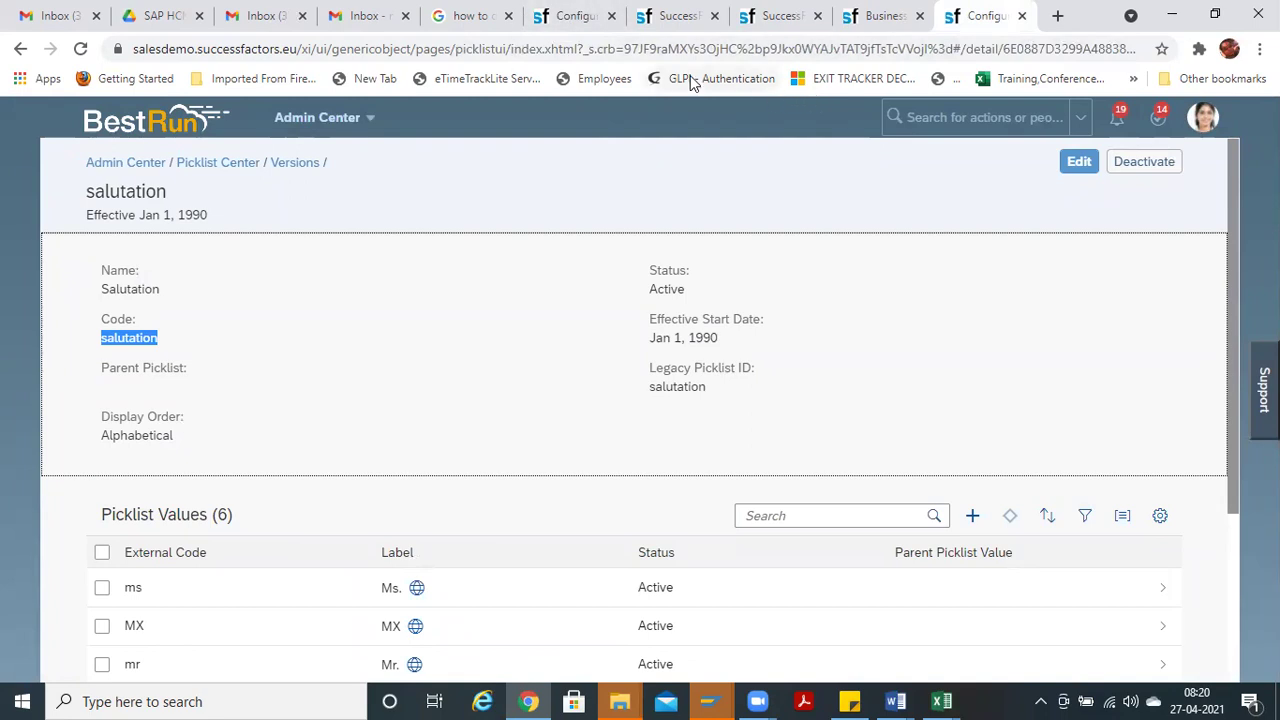
pyautogui.click(984, 118)
pyautogui.write('m')
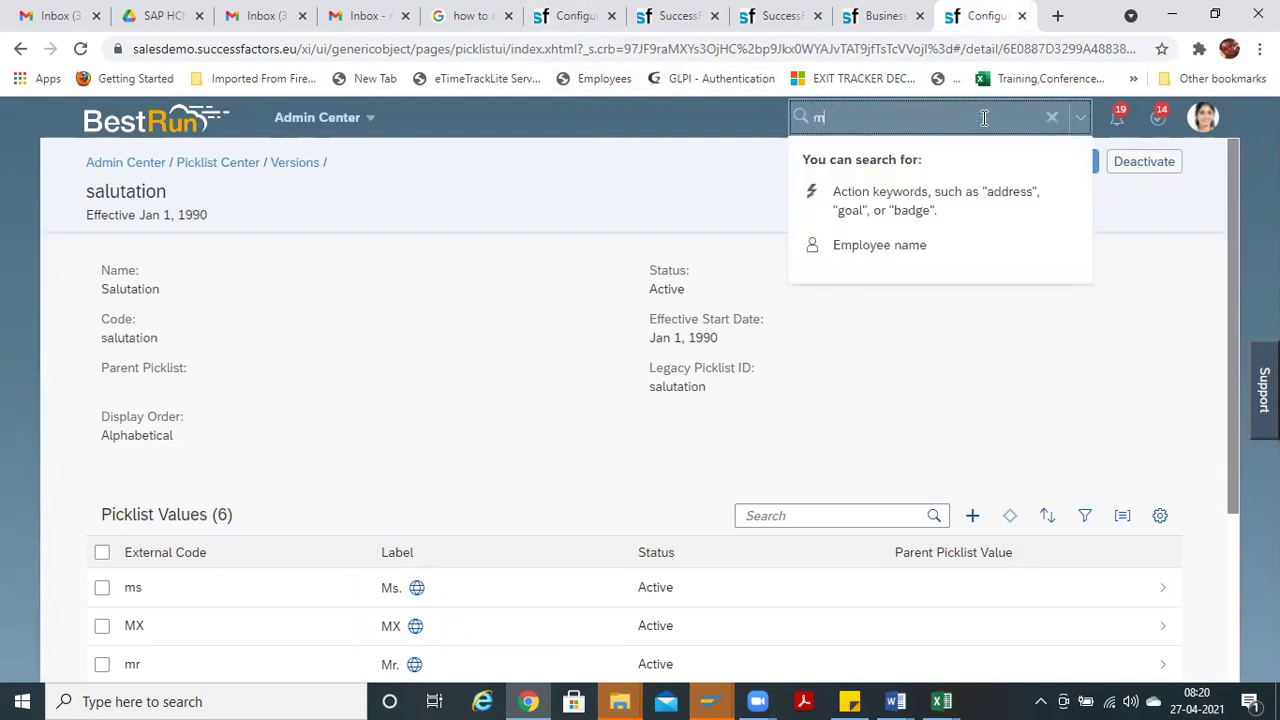
pyautogui.write('anage')
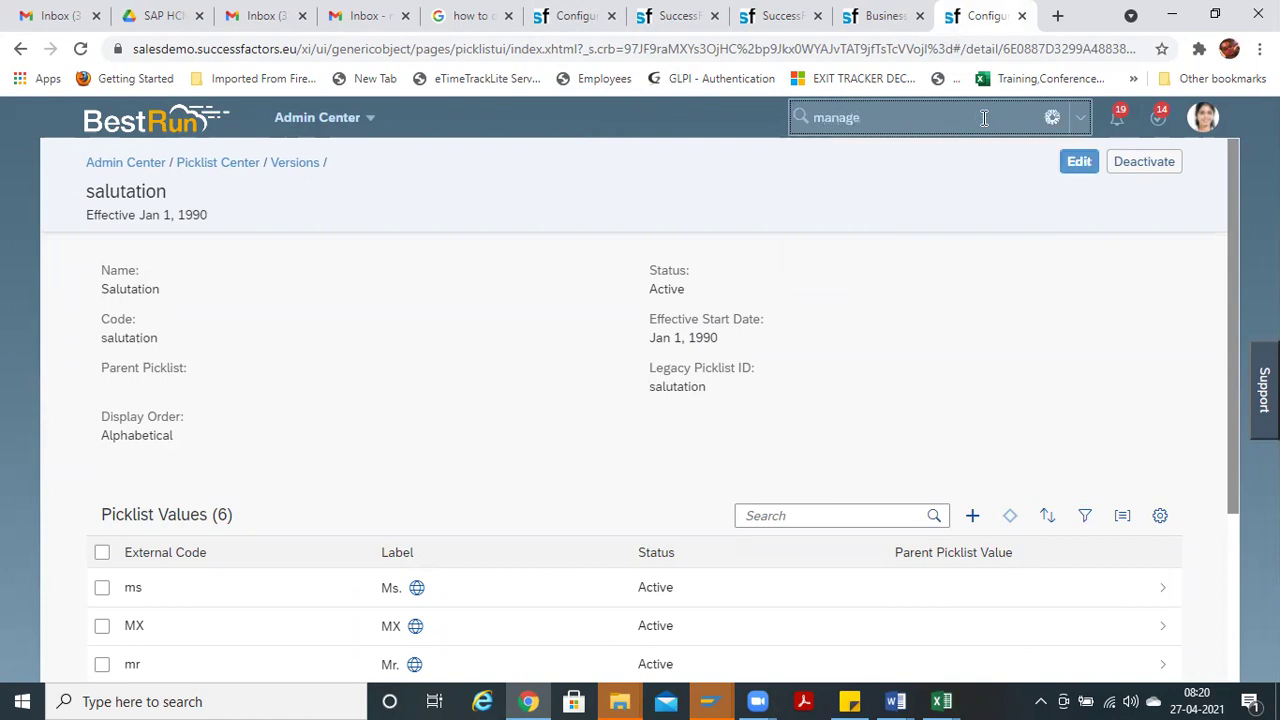
pyautogui.write(' data')
pyautogui.click(880, 149)
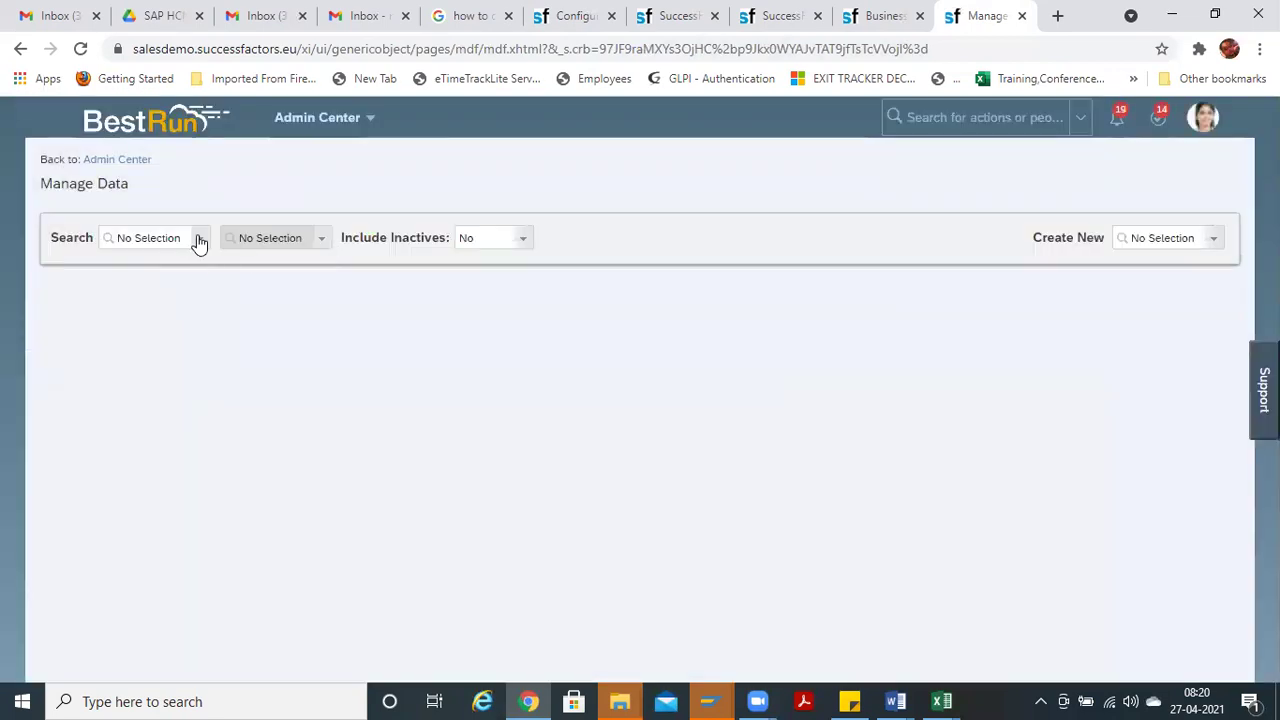
# Step: Look up the Company object type and open the Bestrun (BE)123 (2510) record
pyautogui.click(199, 243)
pyautogui.write('company')
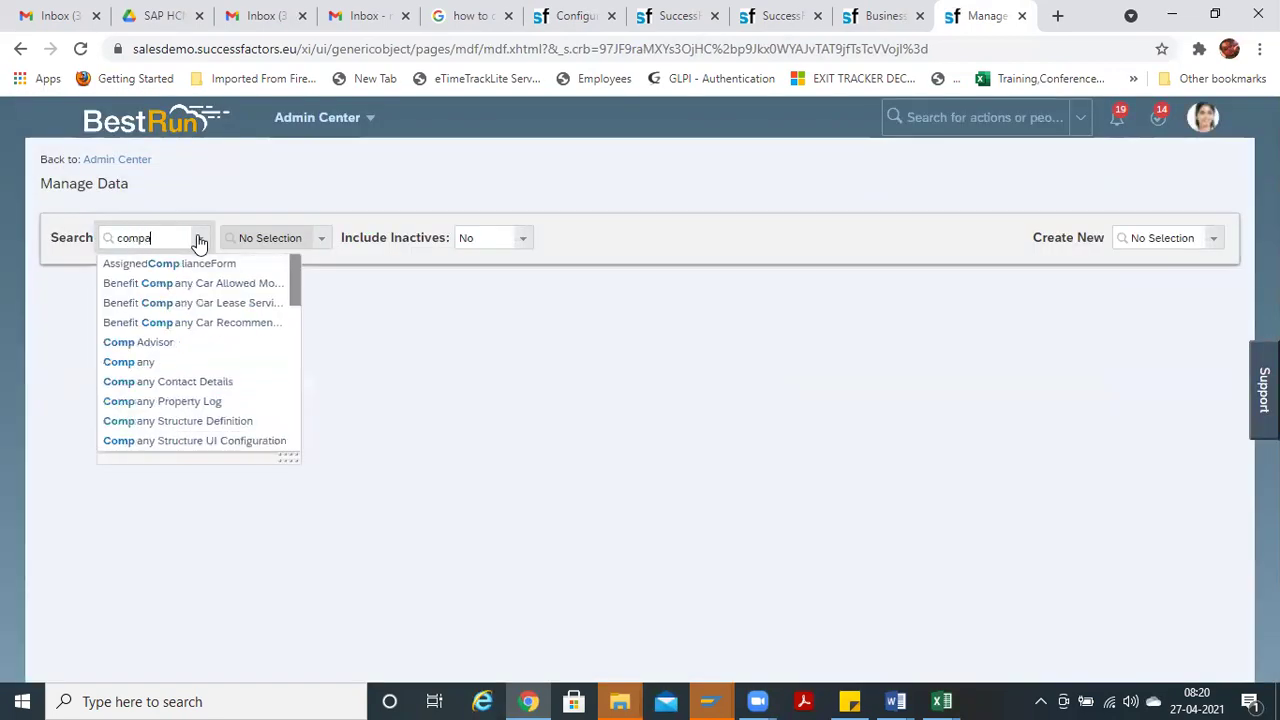
pyautogui.click(176, 324)
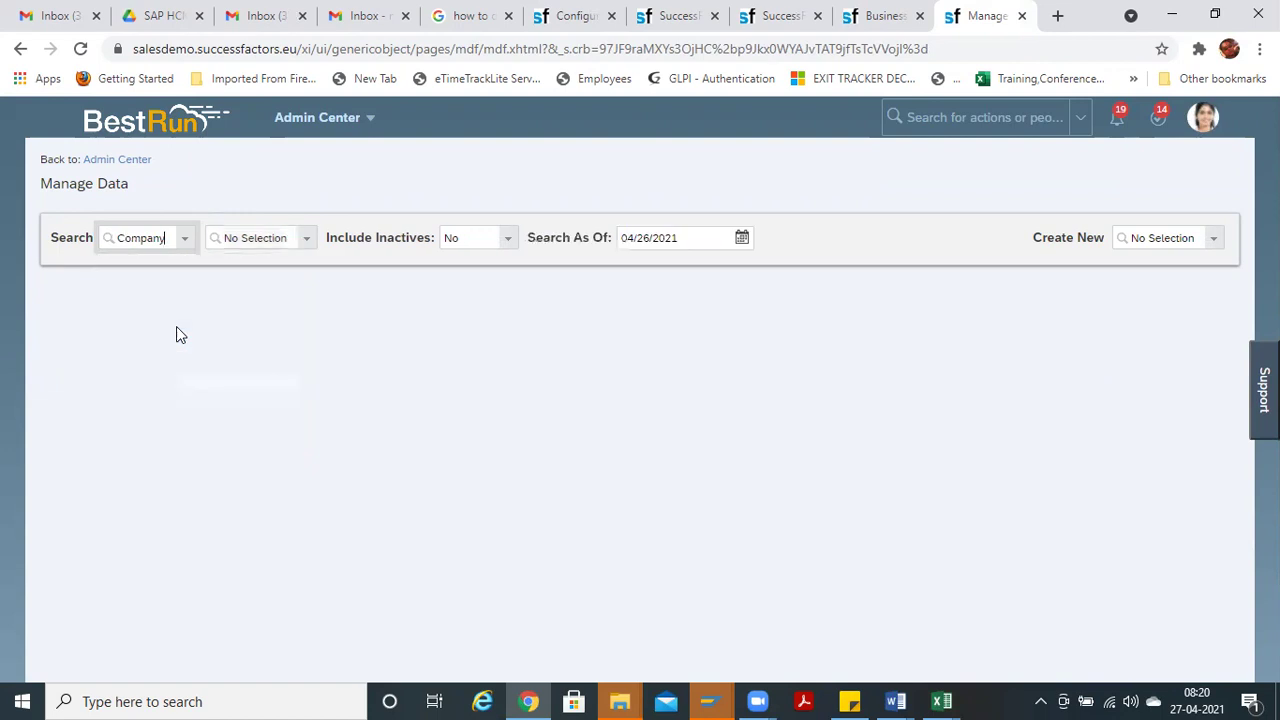
pyautogui.click(306, 241)
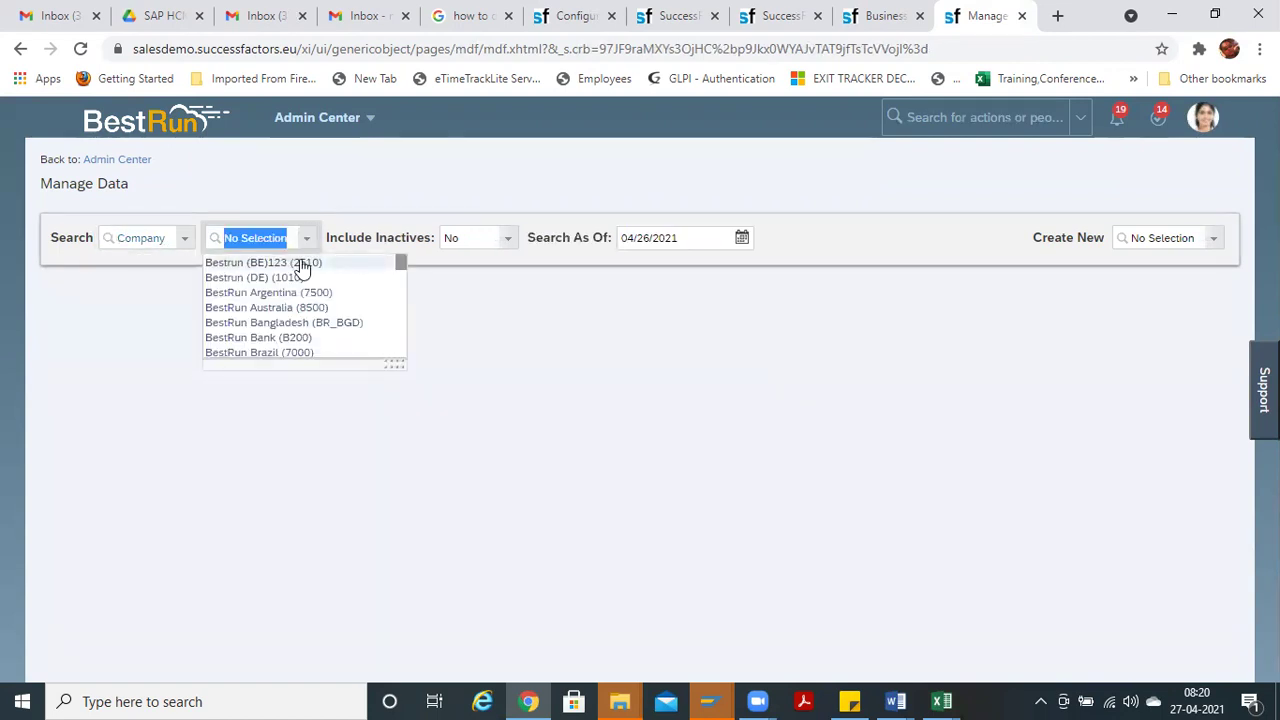
pyautogui.click(300, 258)
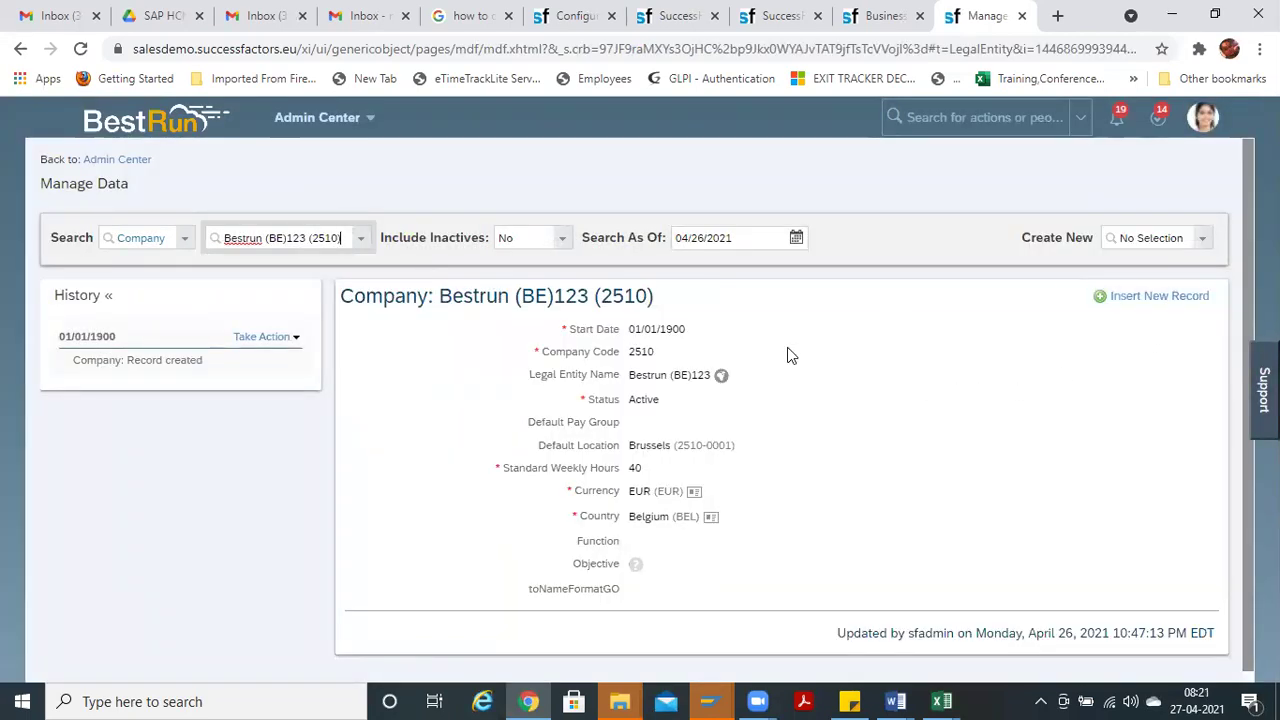
# Step: Open the company record for correction and check which values the Objective picklist offers
pyautogui.click(268, 337)
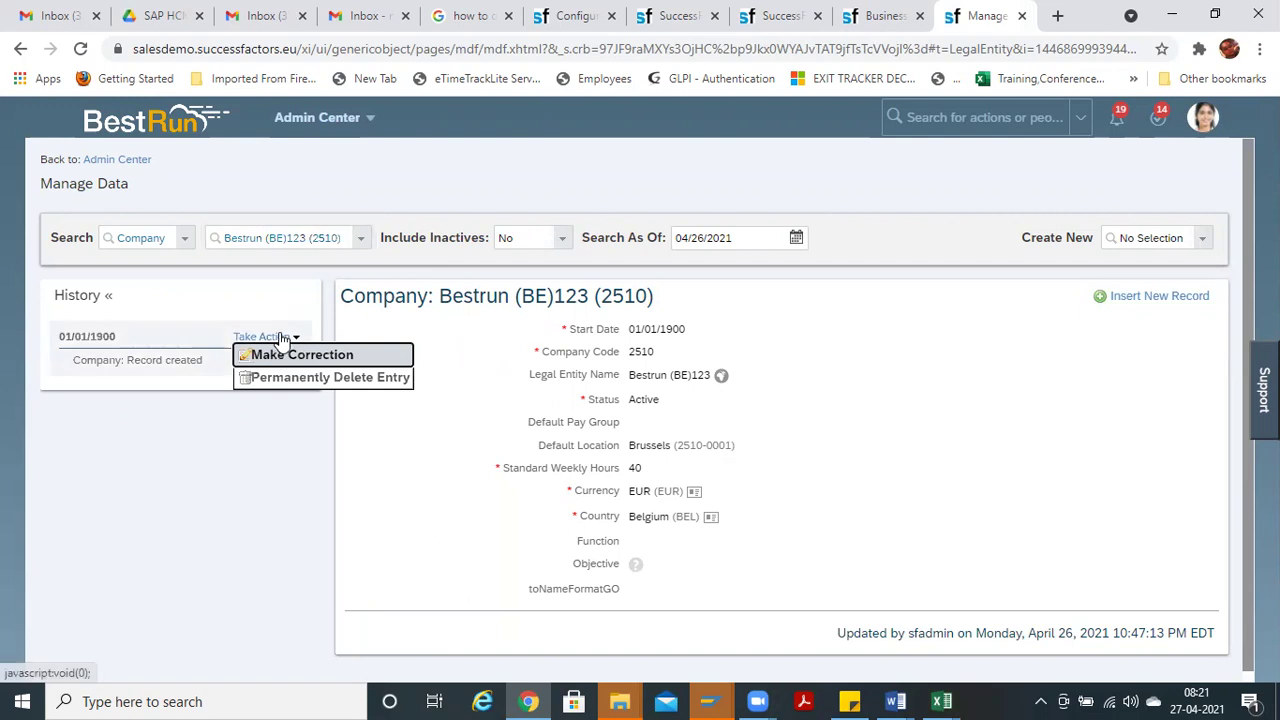
pyautogui.click(287, 354)
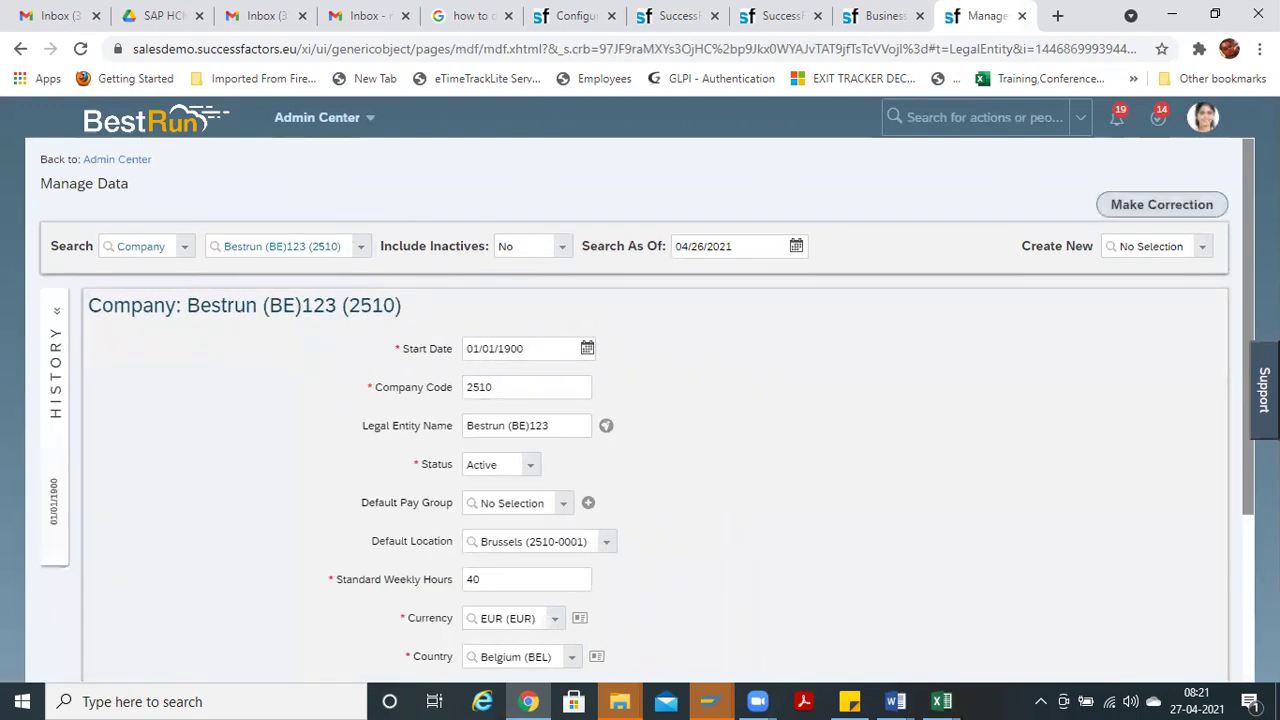
pyautogui.scroll(-3, 1080, 337)
pyautogui.scroll(-1, 1080, 337)
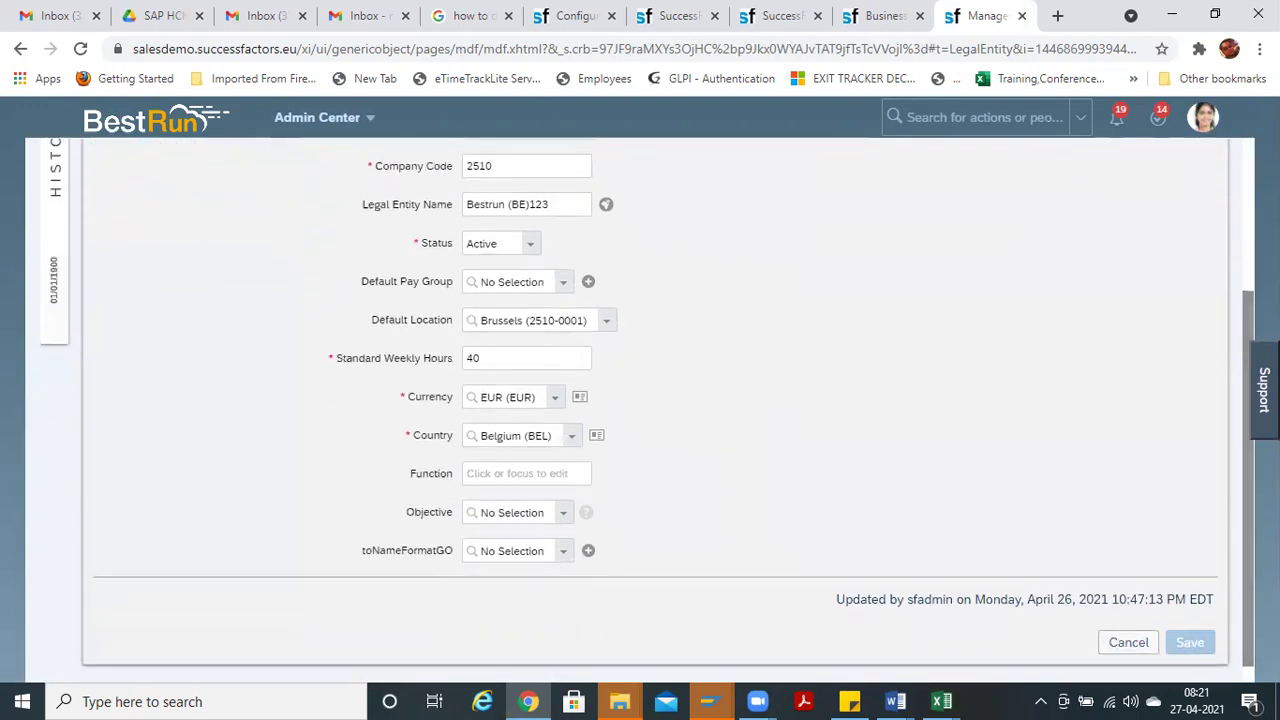
pyautogui.click(566, 522)
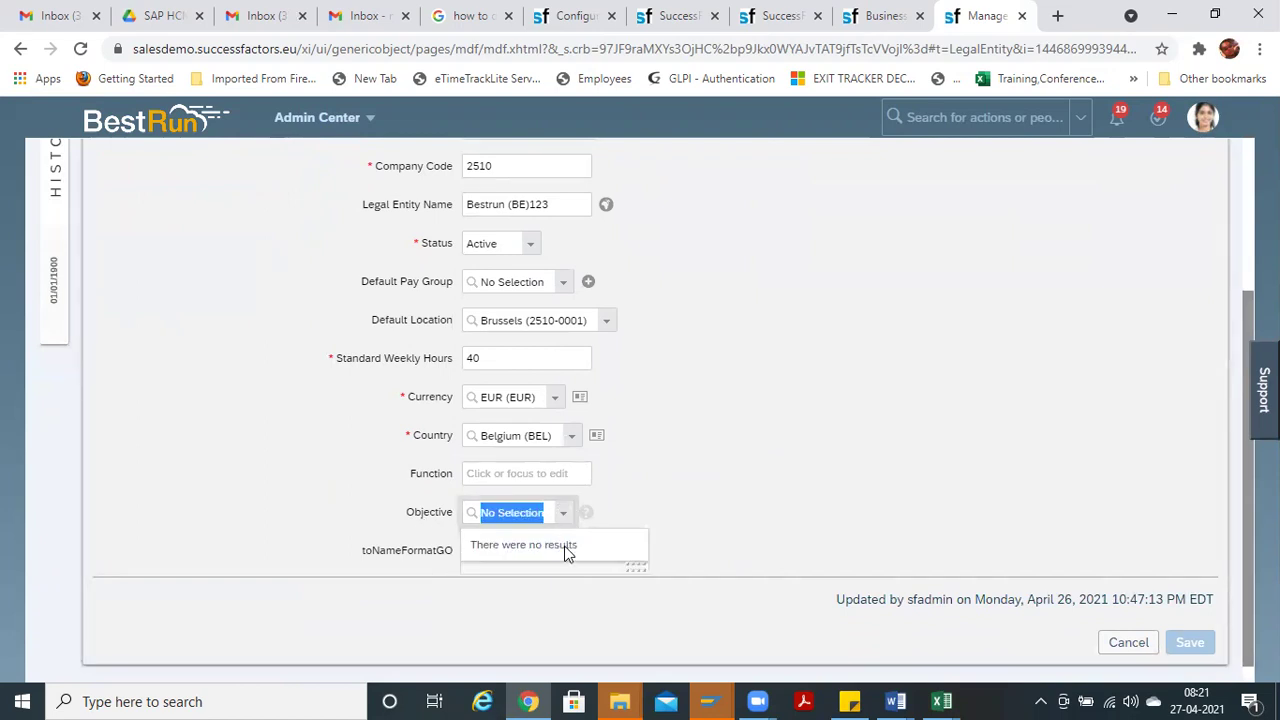
pyautogui.click(607, 515)
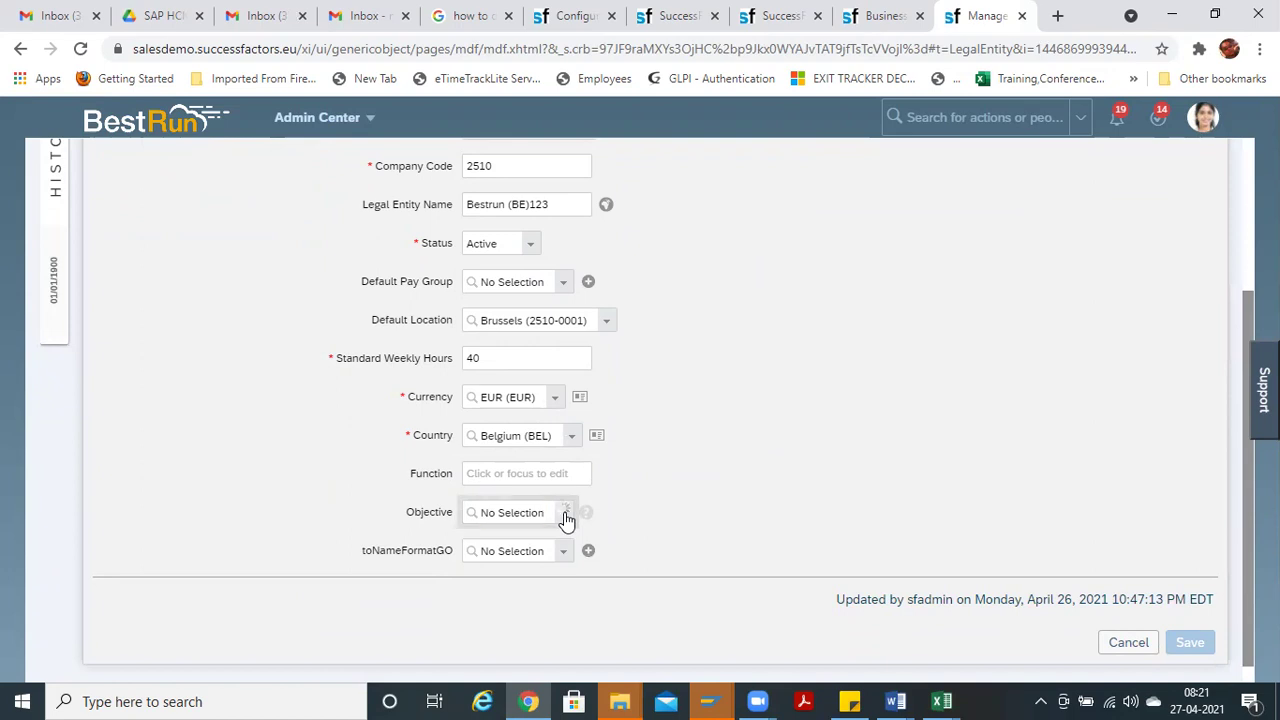
pyautogui.click(565, 516)
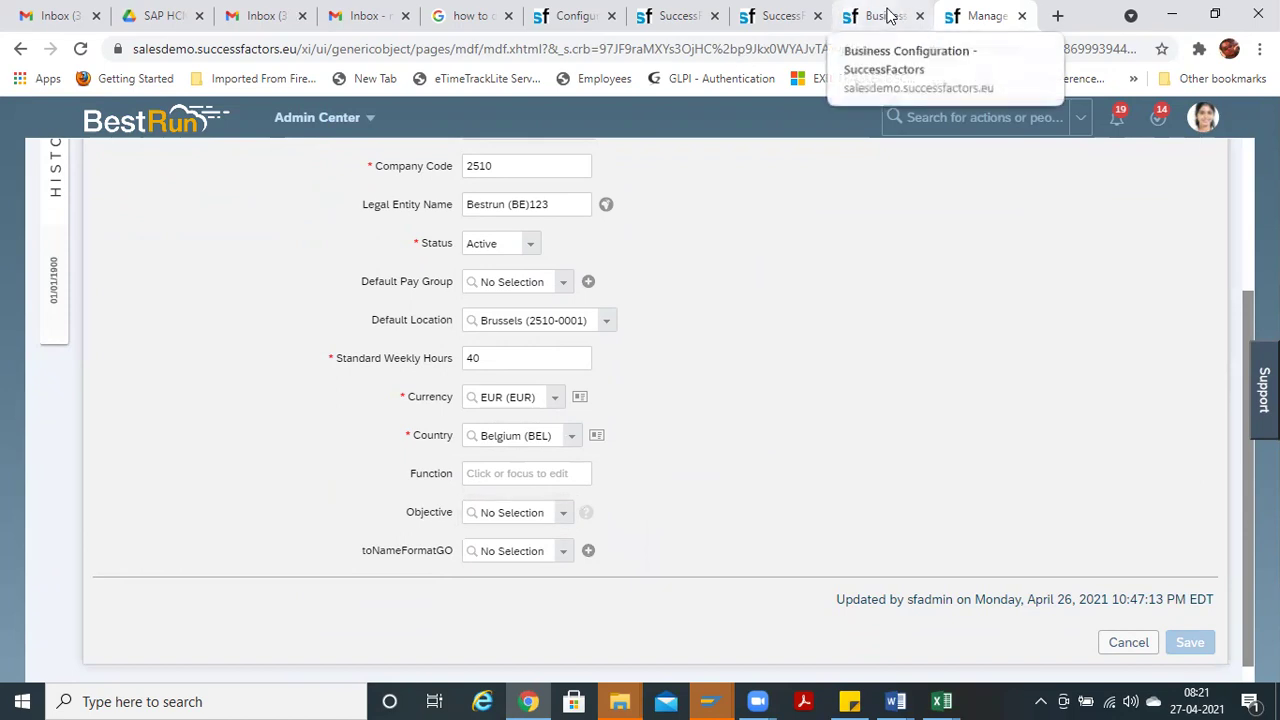
# Step: Open the Company object definition for correction and check the Valid Values Source in the cust_Objective details
pyautogui.click(885, 16)
pyautogui.click(985, 16)
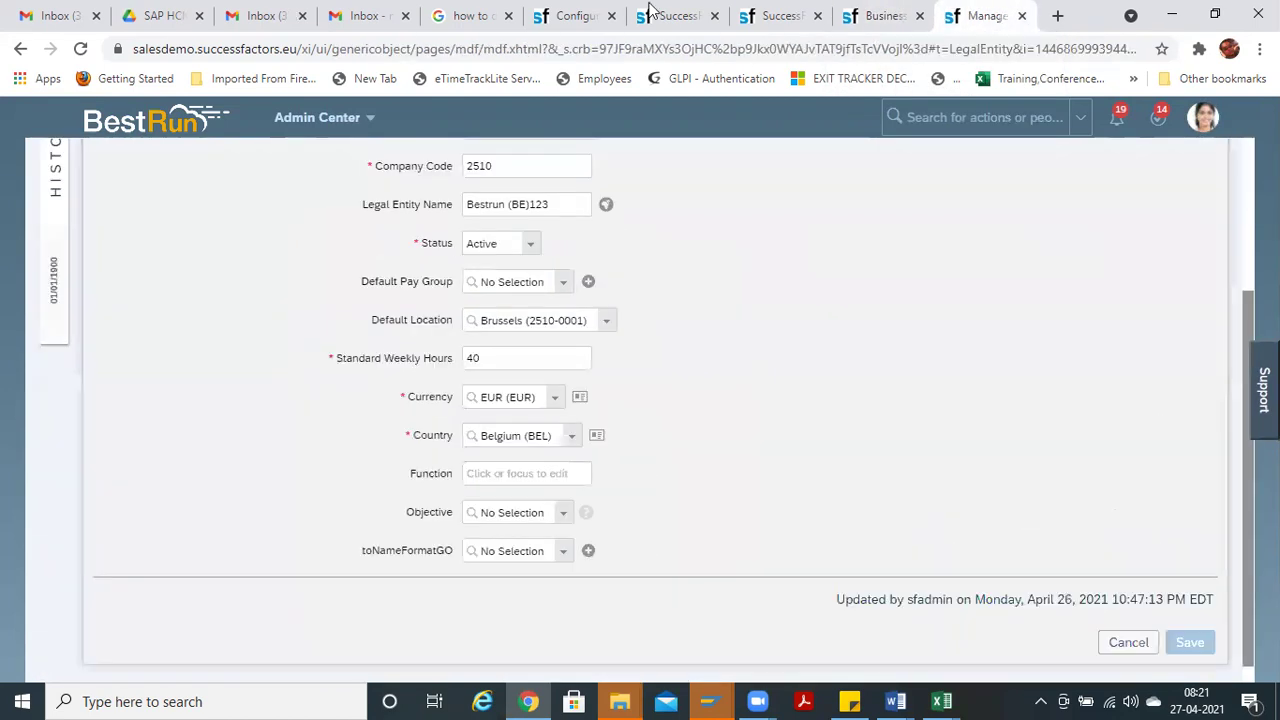
pyautogui.click(580, 16)
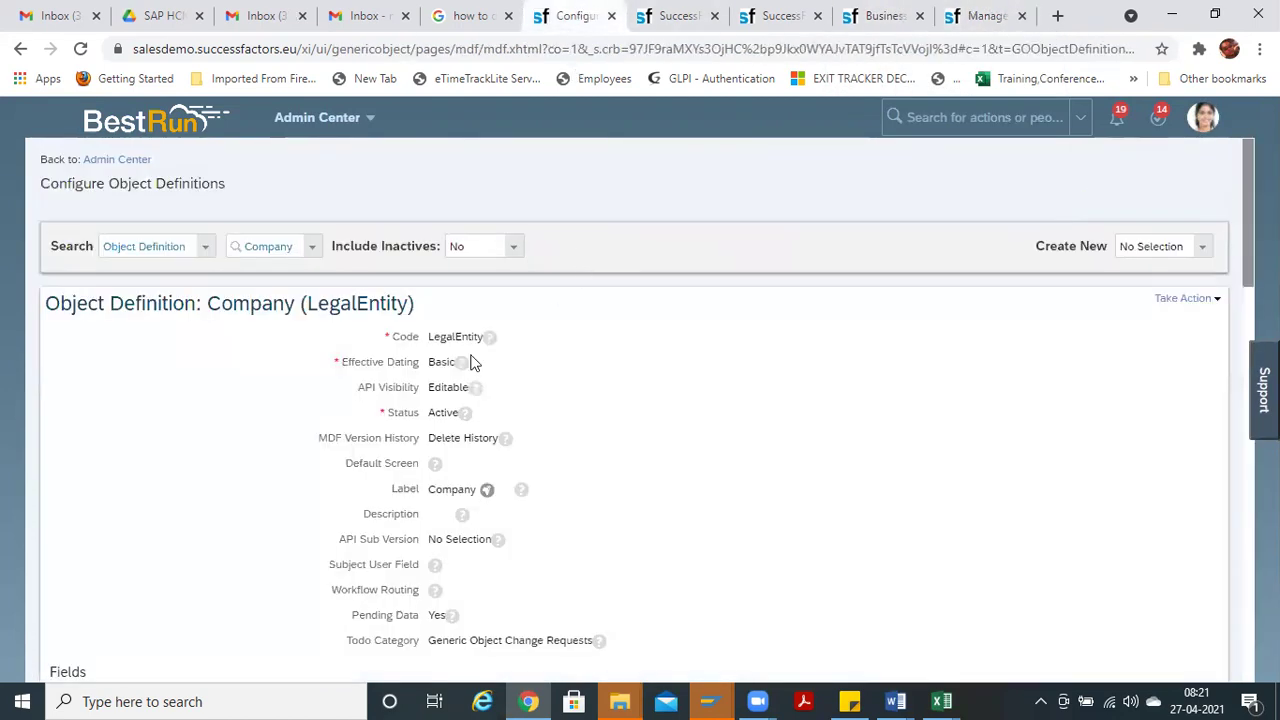
pyautogui.click(1195, 298)
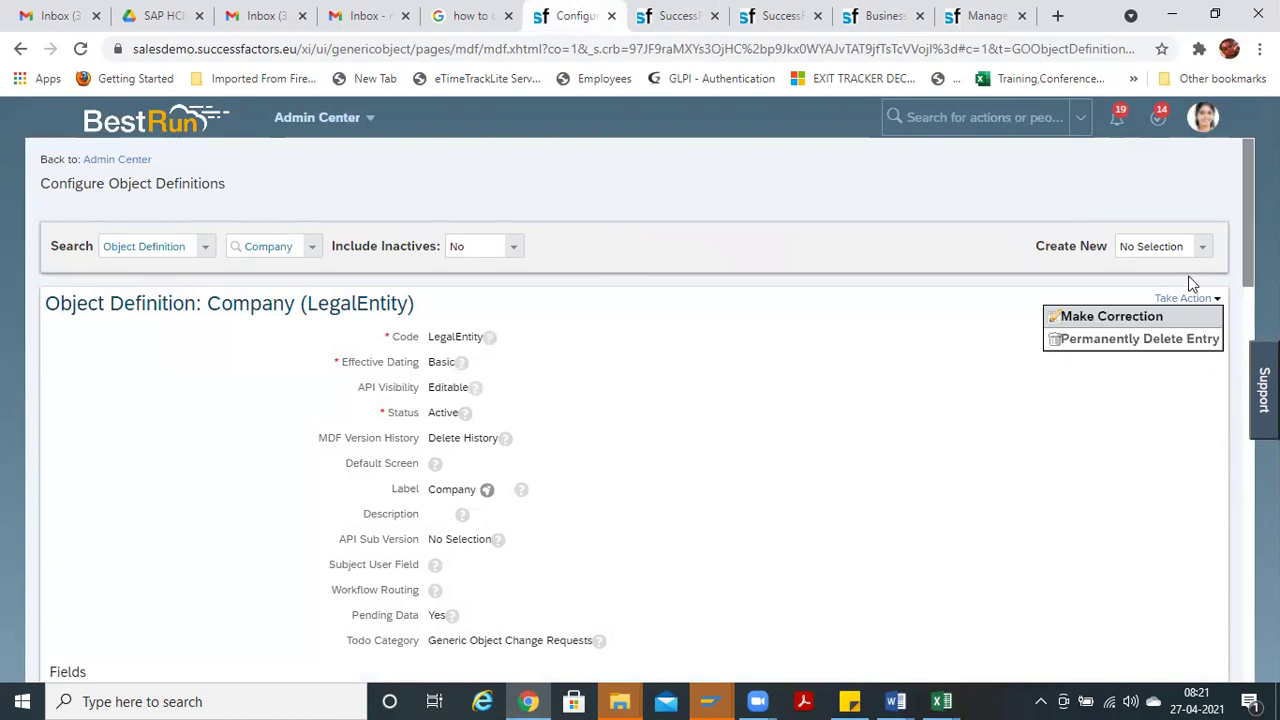
pyautogui.click(1140, 318)
pyautogui.scroll(-20, 640, 410)
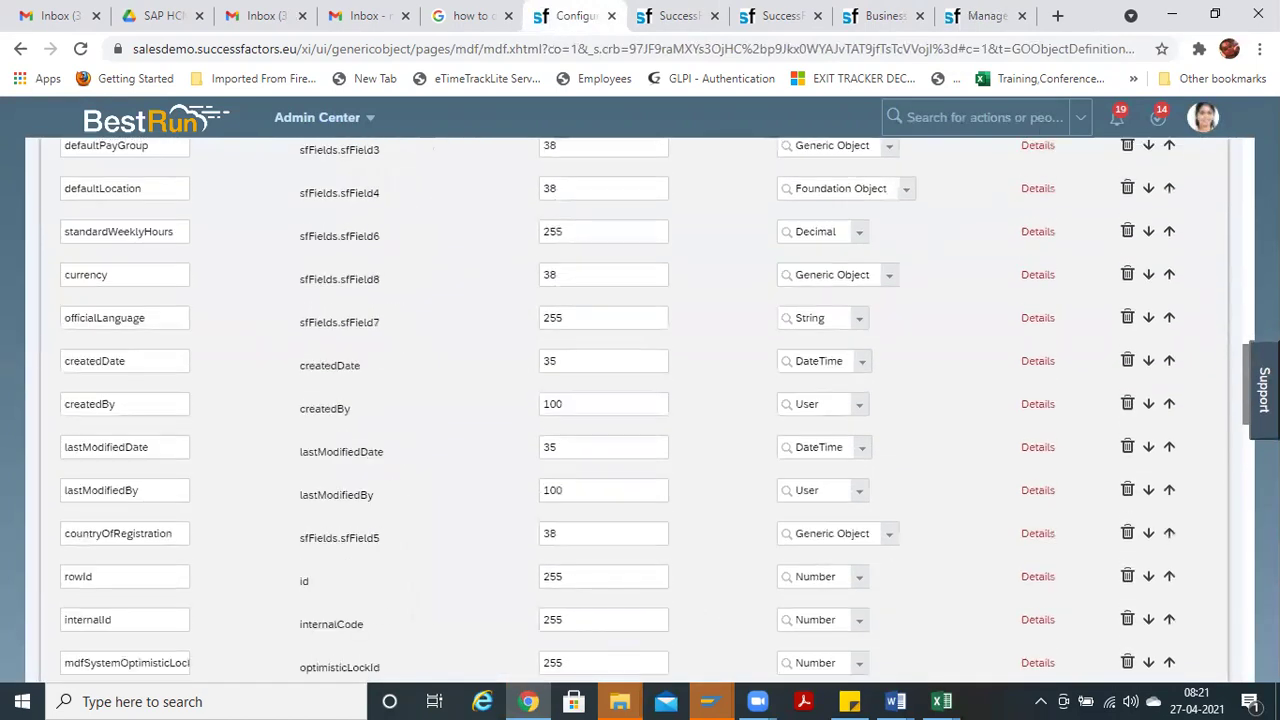
pyautogui.moveTo(1248, 510); pyautogui.dragTo(1247, 447)
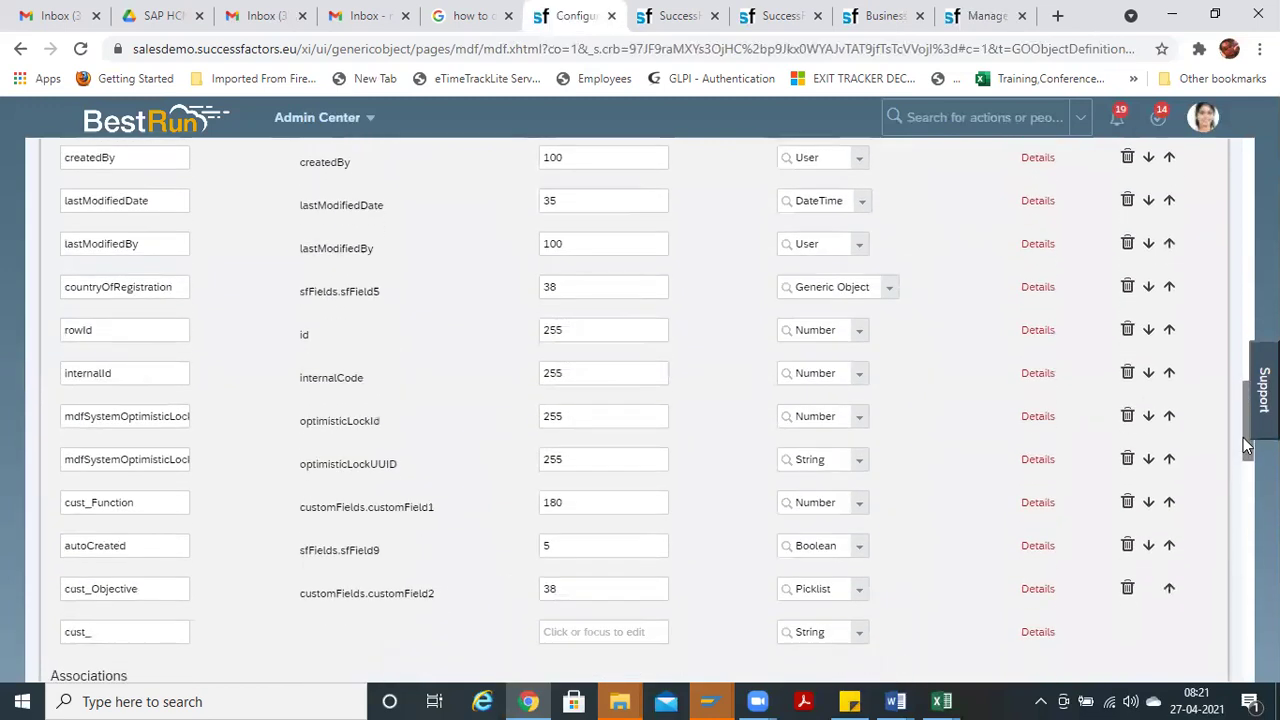
pyautogui.click(1036, 589)
pyautogui.click(557, 343)
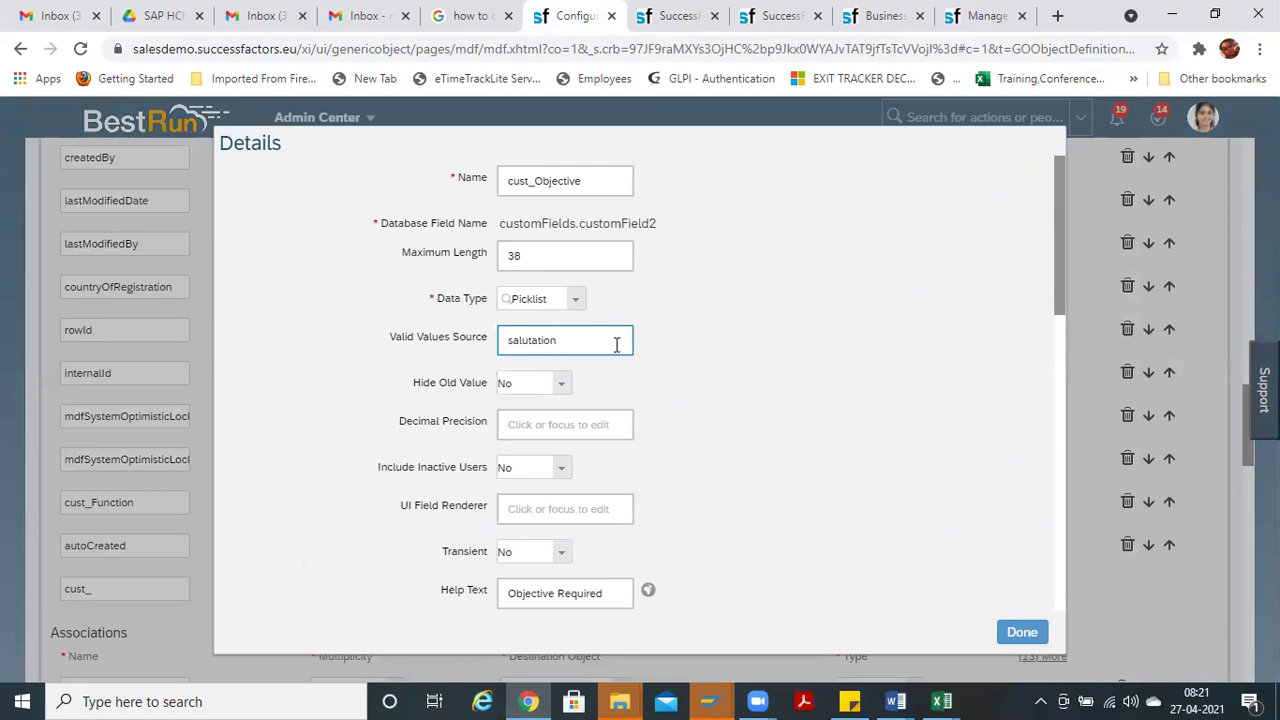
# Step: Duplicate the Manage Data browser tab and open the Picklist Center in the copy through the action search
pyautogui.click(975, 20)
pyautogui.rightClick(971, 24)
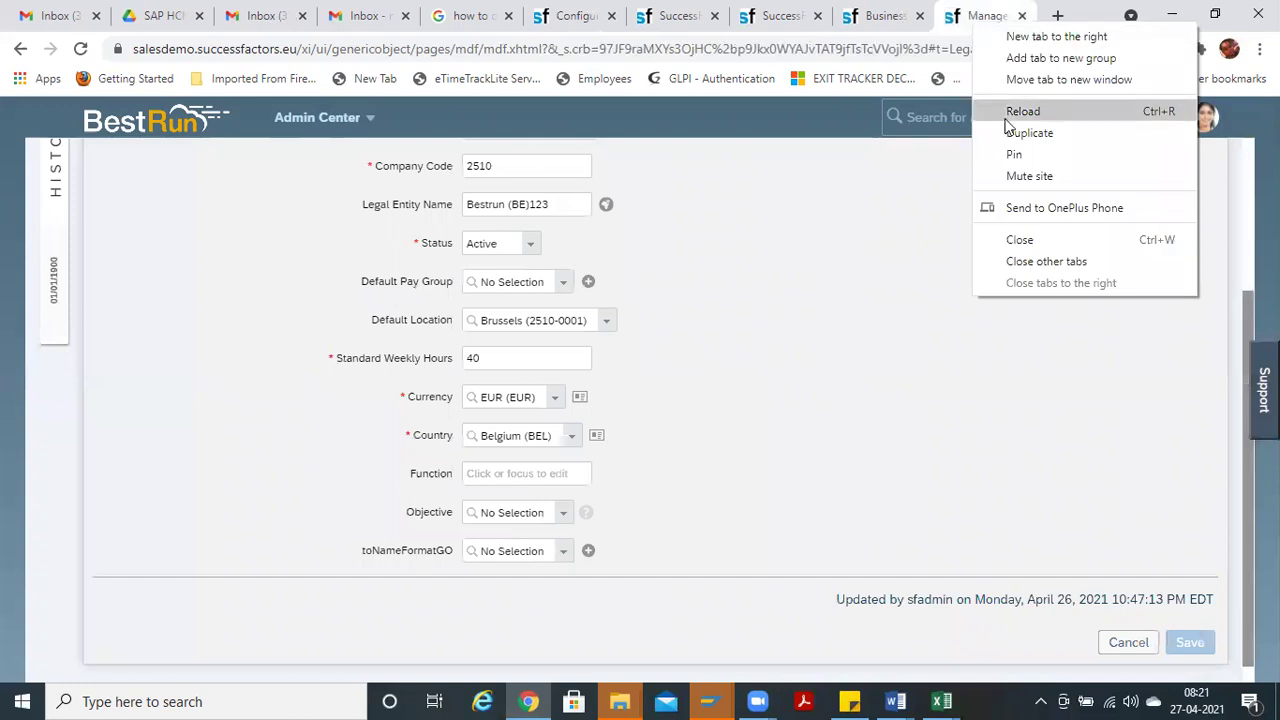
pyautogui.click(1014, 130)
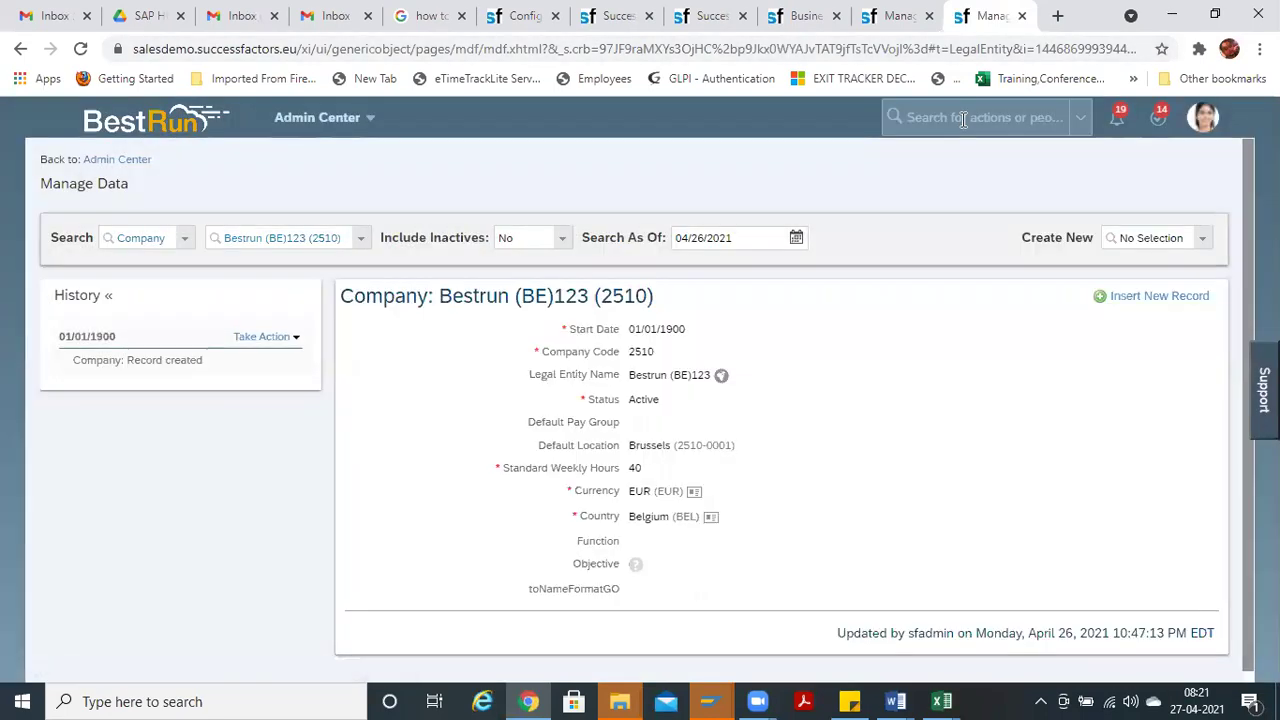
pyautogui.click(963, 118)
pyautogui.write('picklist cent')
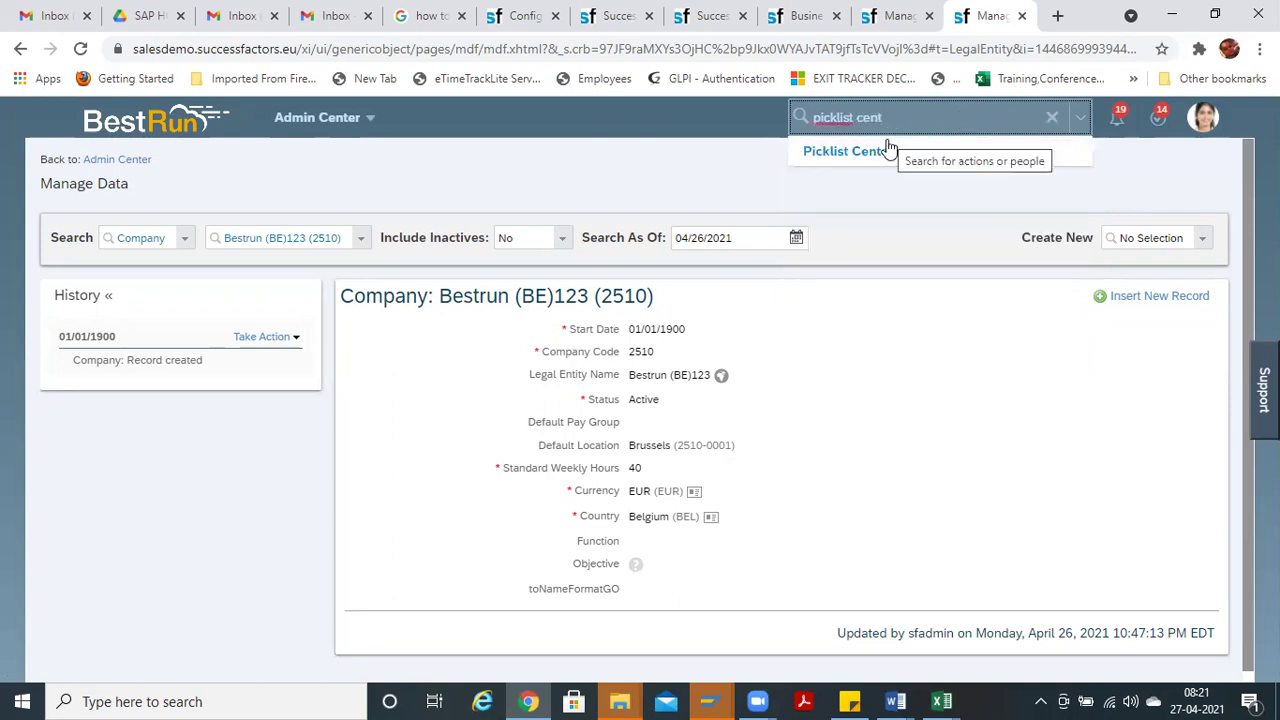
pyautogui.click(883, 150)
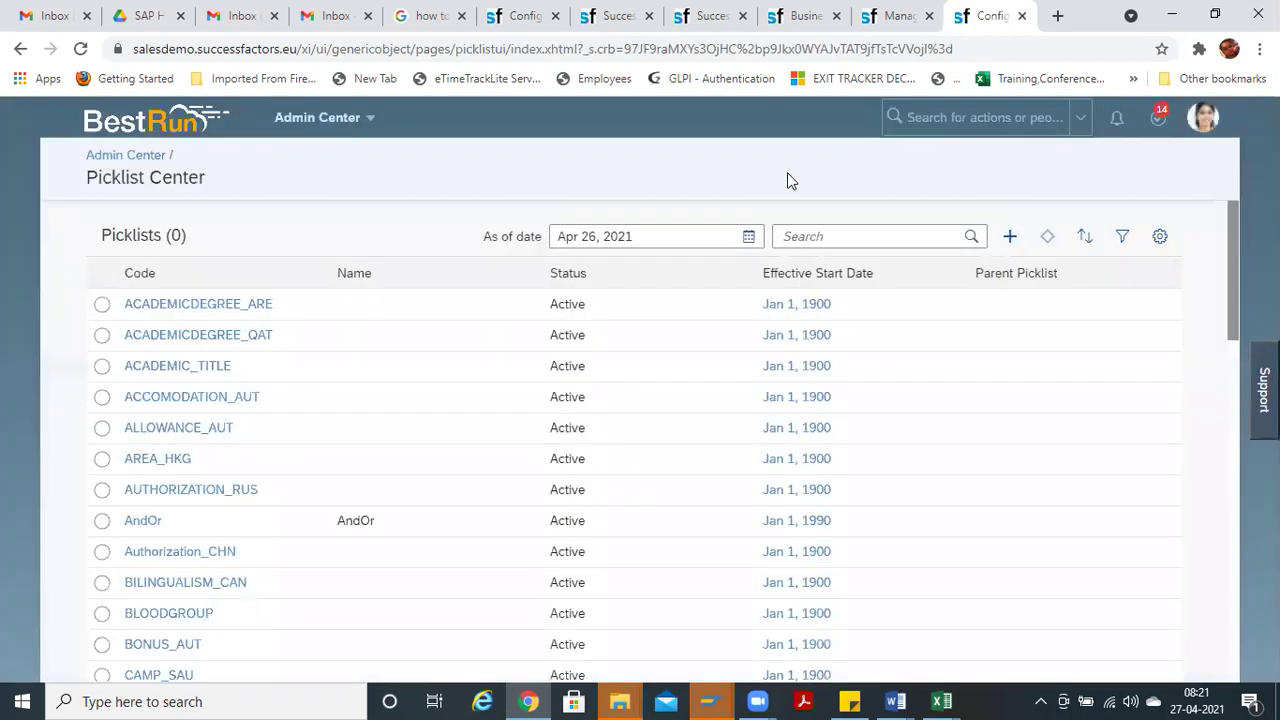
# Step: Search the picklists for salu and open the versions of the salutation picklist
pyautogui.click(848, 238)
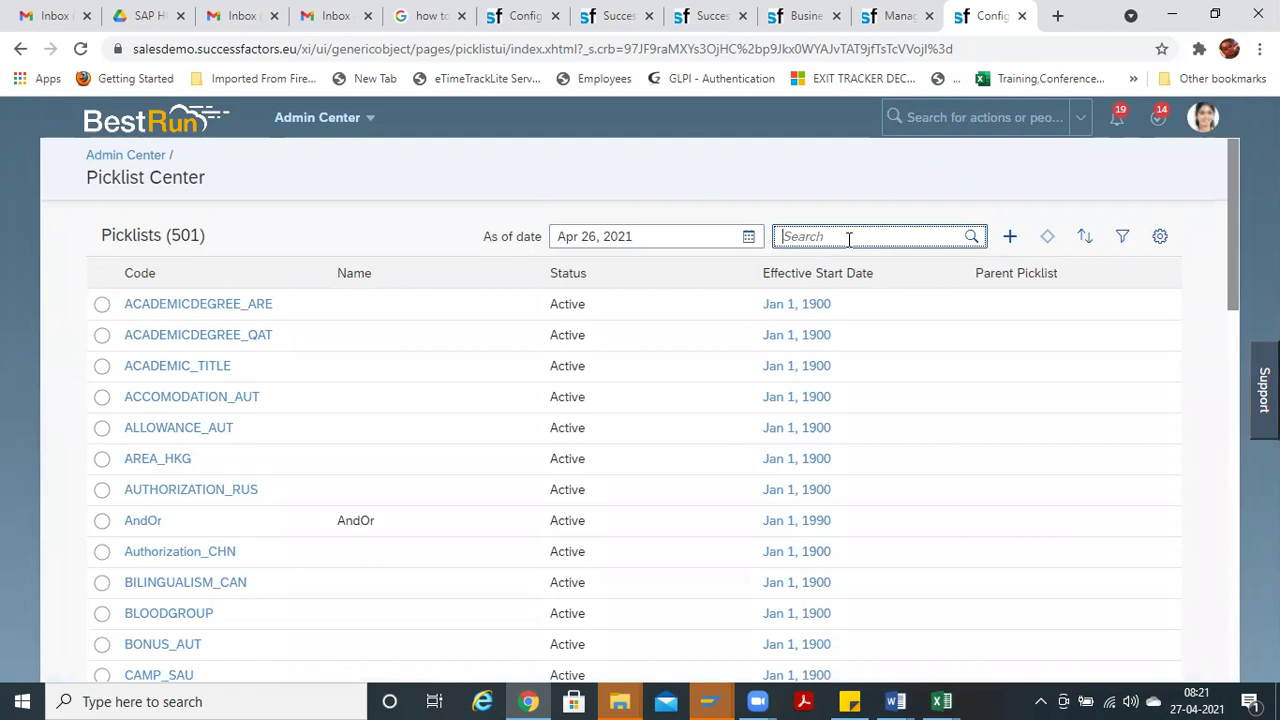
pyautogui.write('salu')
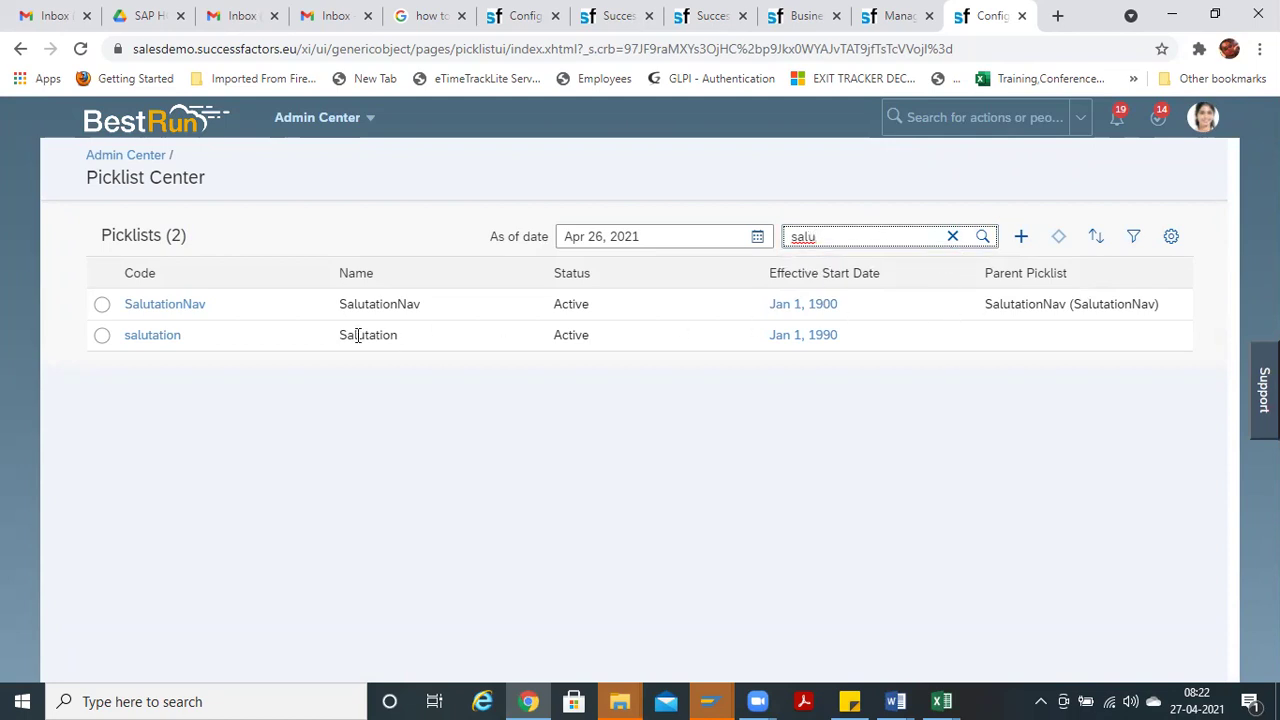
pyautogui.click(136, 340)
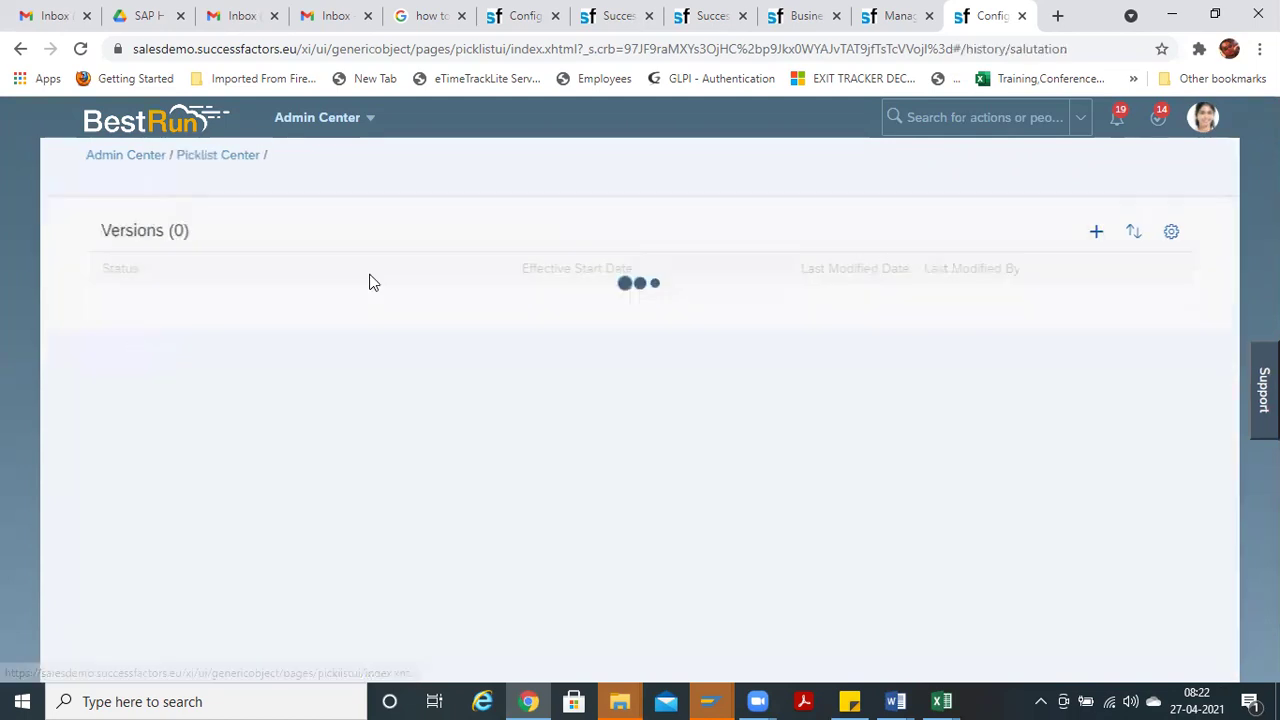
# Step: Open the salutation picklist version effective Jan 1, 1990 for editing and copy its Name value
pyautogui.click(313, 300)
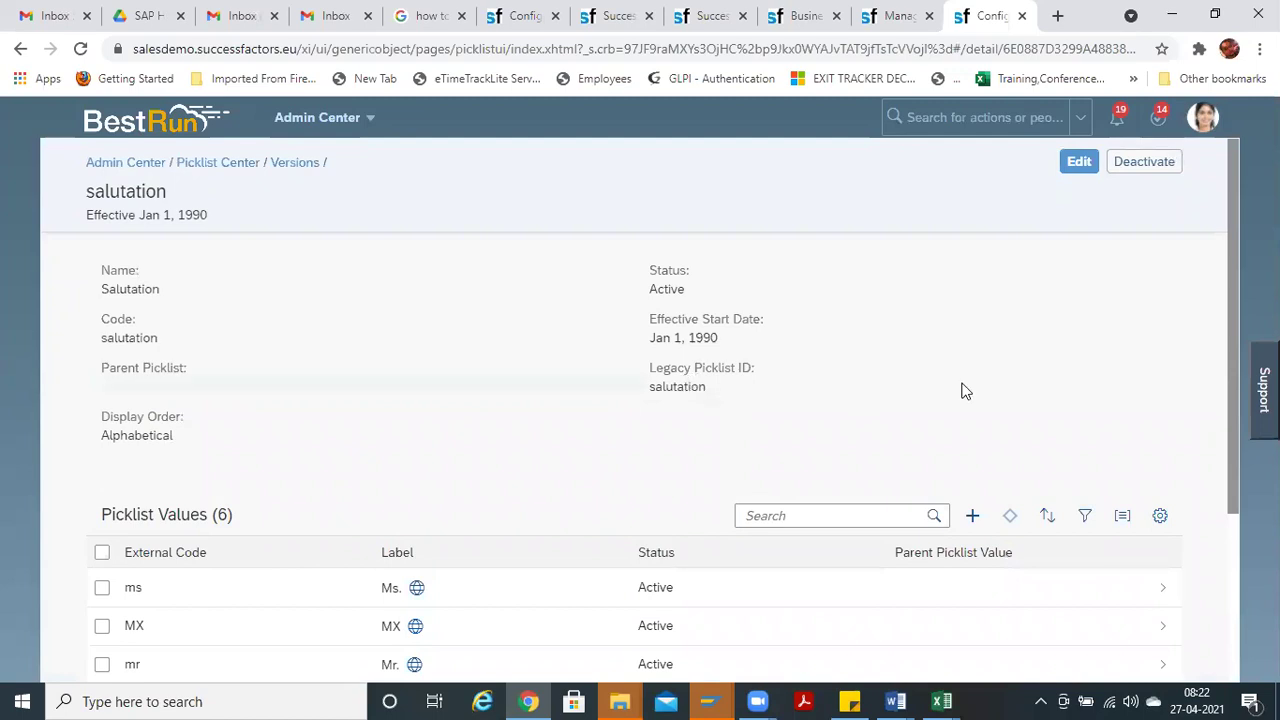
pyautogui.click(1078, 162)
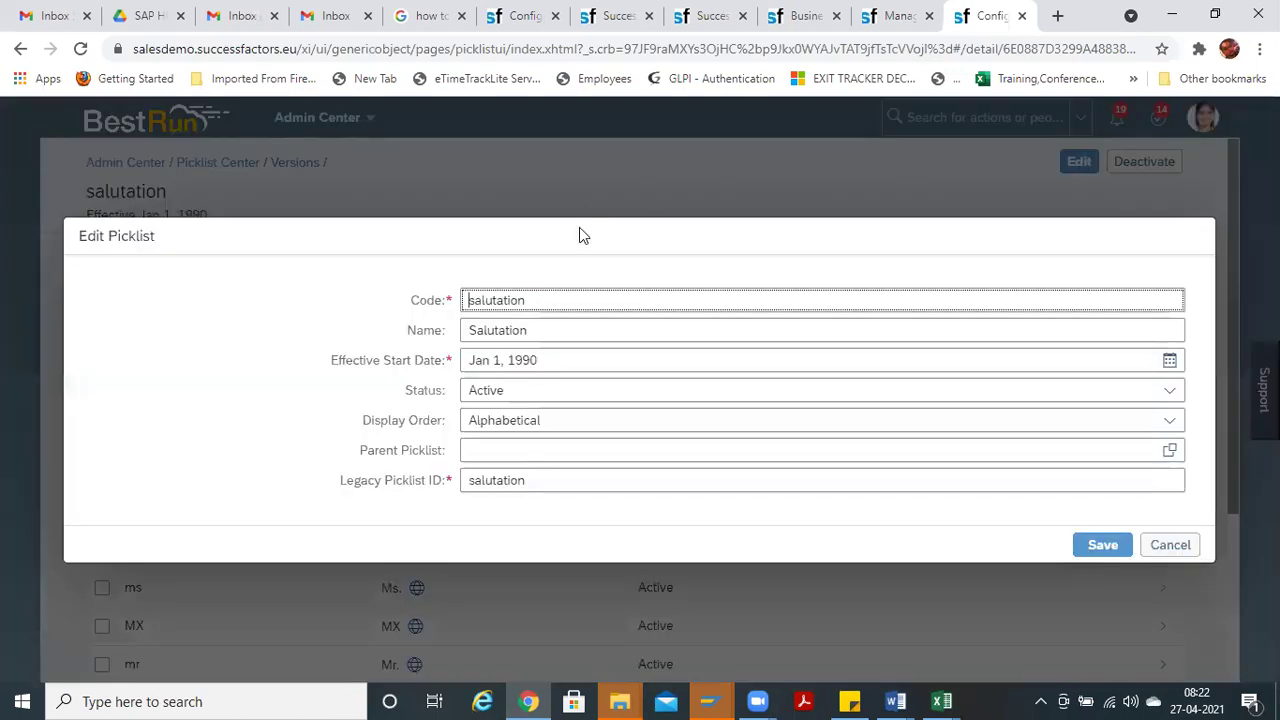
pyautogui.moveTo(543, 329); pyautogui.dragTo(343, 317)
pyautogui.hotkey('ctrl', 'c')
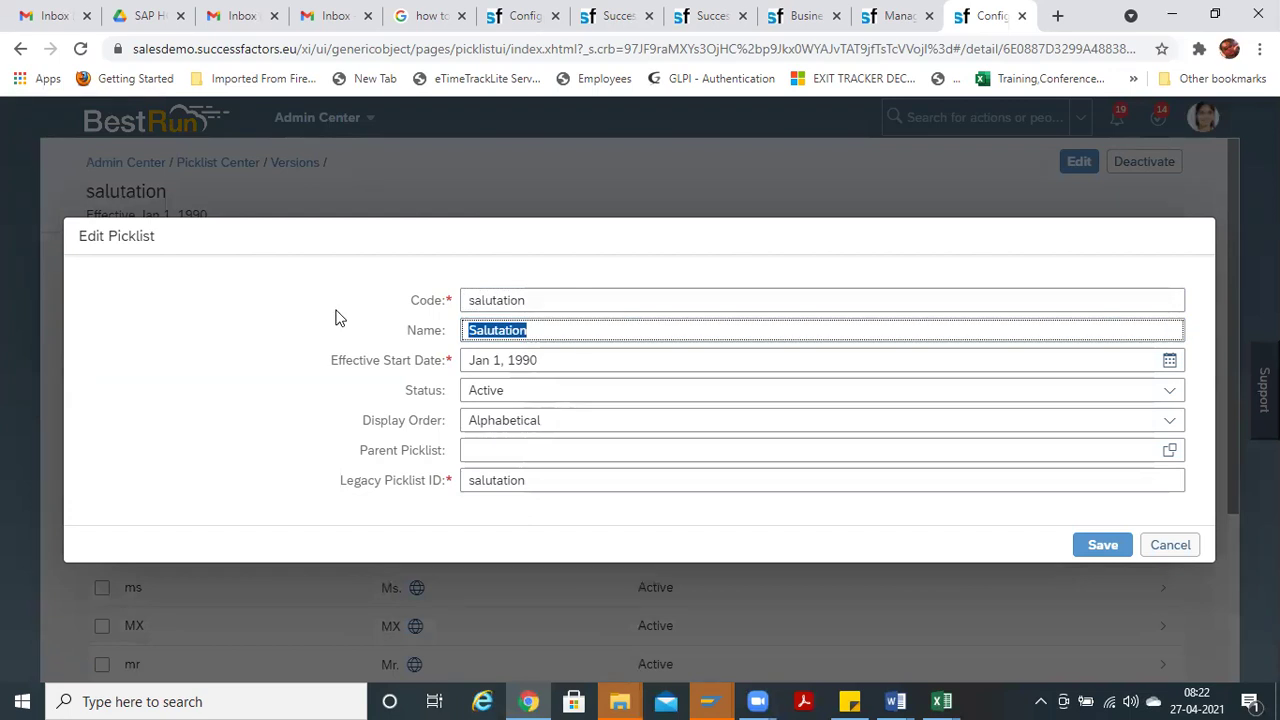
# Step: Set the Valid Values Source of cust_Objective to Salutation and save the Company object definition, accepting the confirmation
pyautogui.click(505, 22)
pyautogui.click(566, 345)
pyautogui.hotkey('ctrl', 'a')
pyautogui.hotkey('ctrl', 'v')
pyautogui.click(1043, 634)
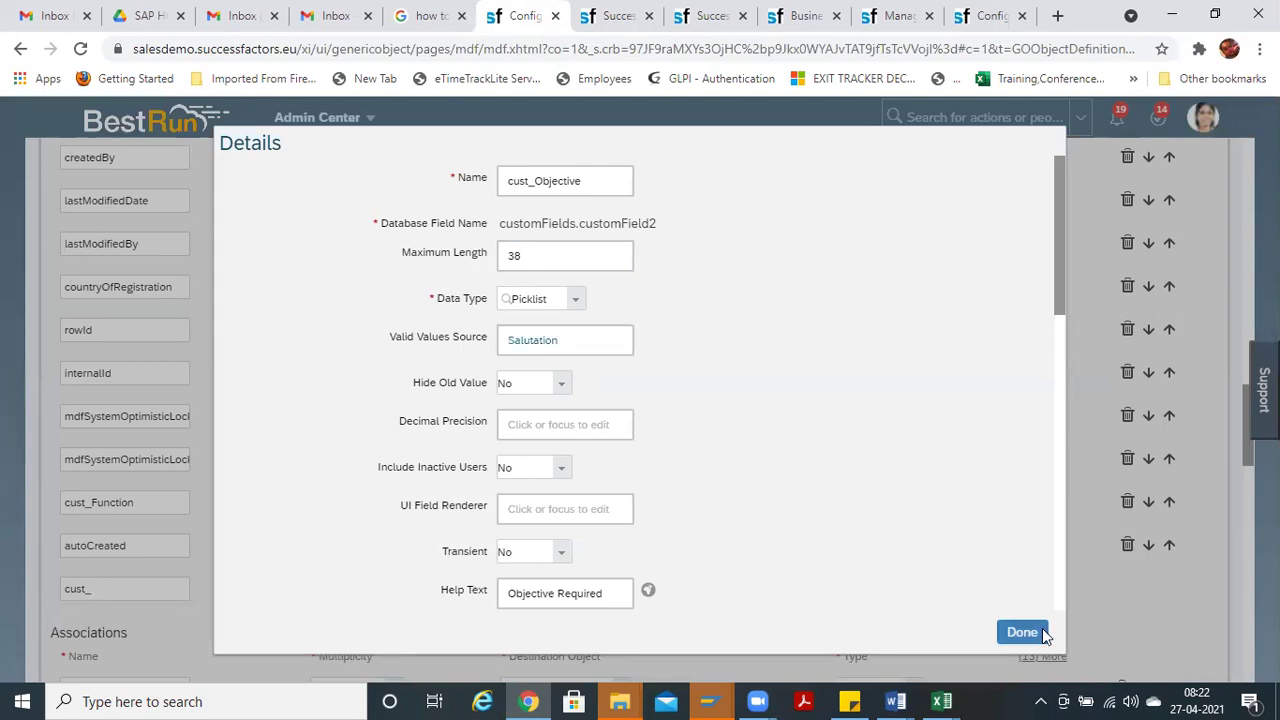
pyautogui.moveTo(1248, 528); pyautogui.dragTo(1240, 690)
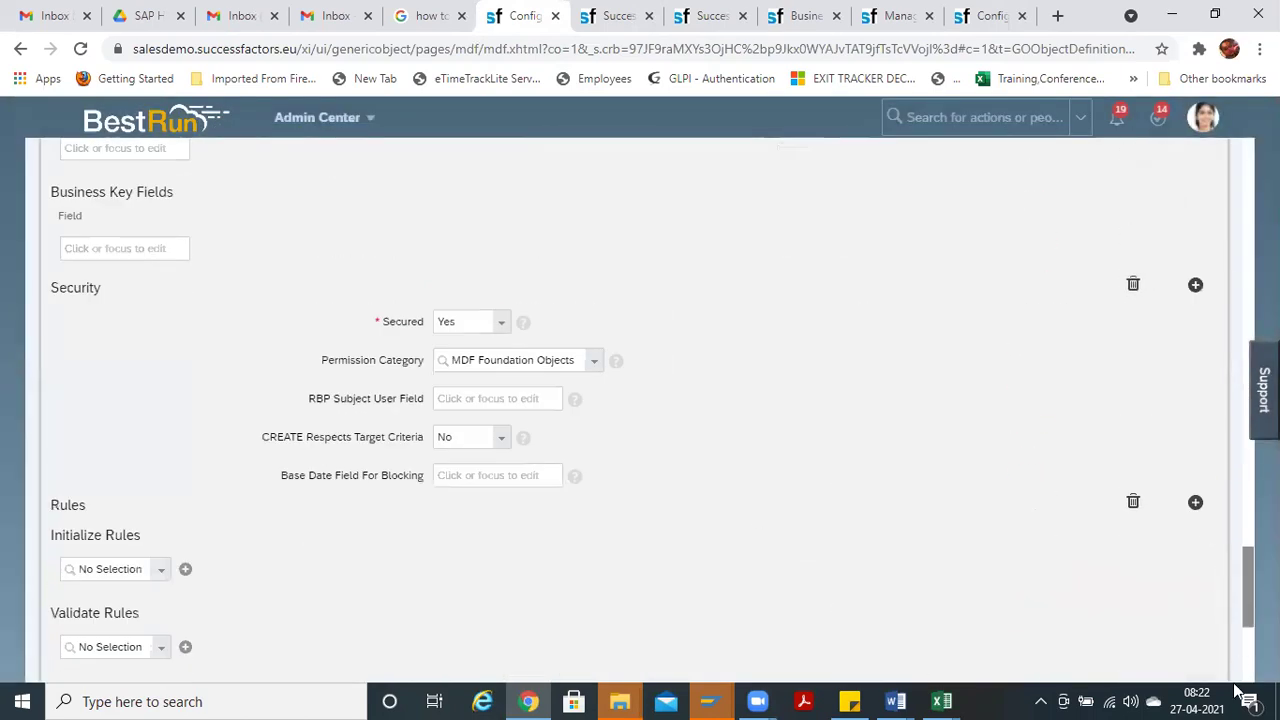
pyautogui.click(1190, 622)
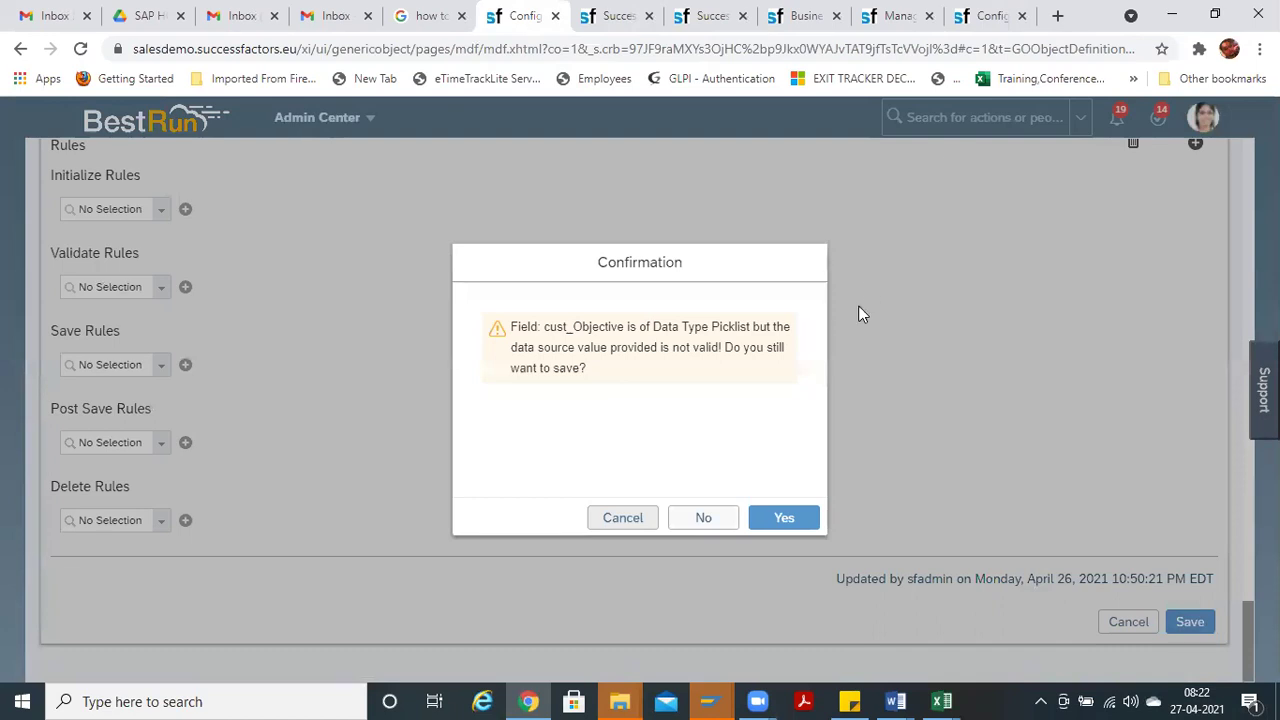
pyautogui.click(791, 516)
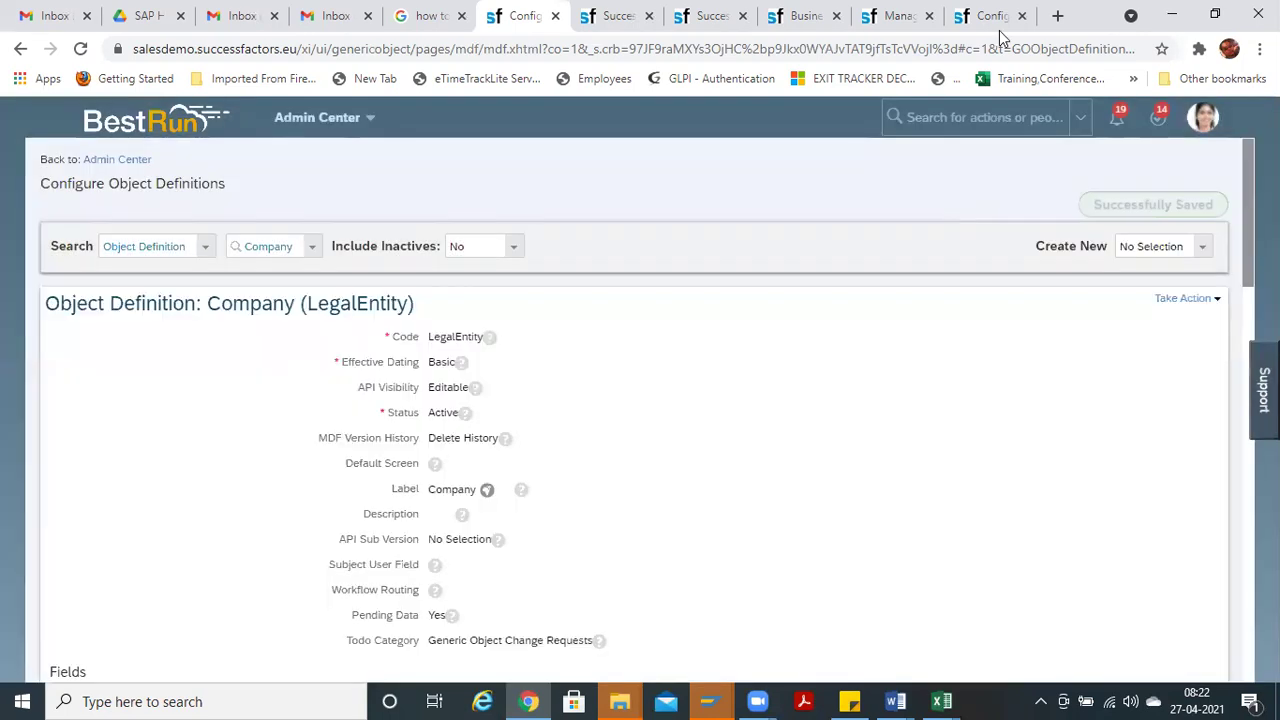
# Step: Reload the company record in Manage Data, open it for correction and check which values the Objective picklist offers
pyautogui.click(979, 28)
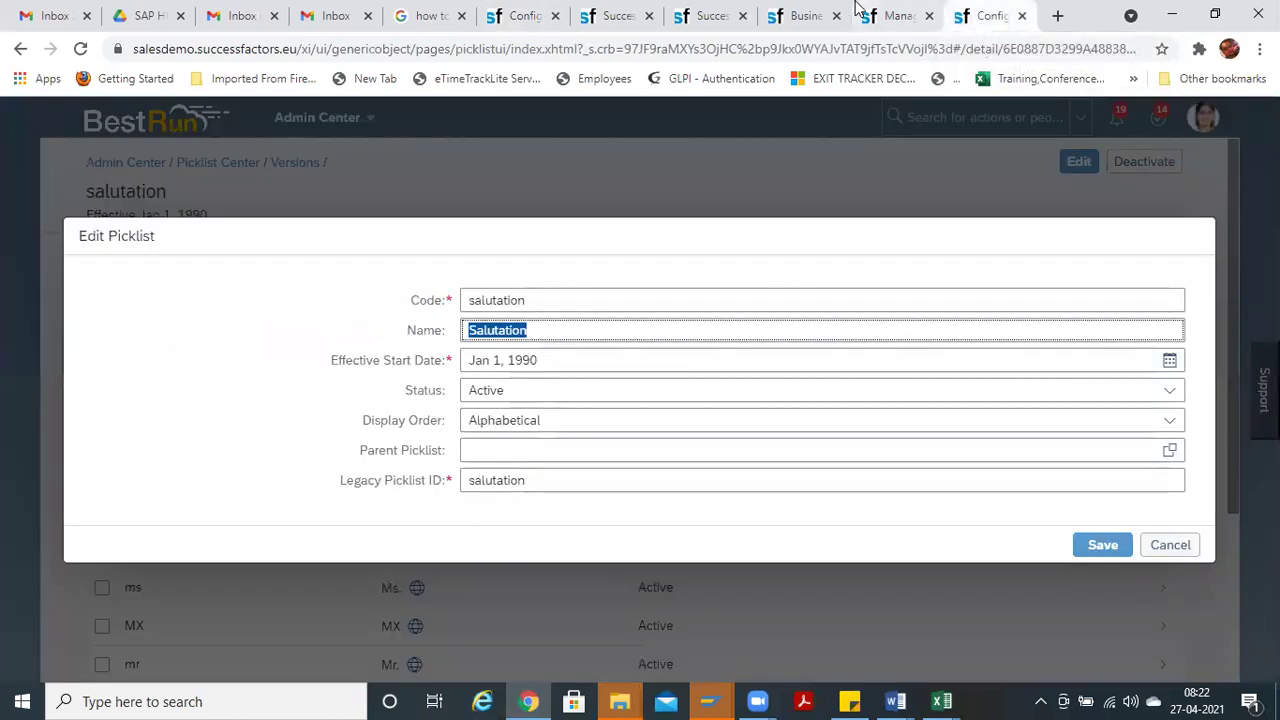
pyautogui.click(878, 20)
pyautogui.click(607, 49)
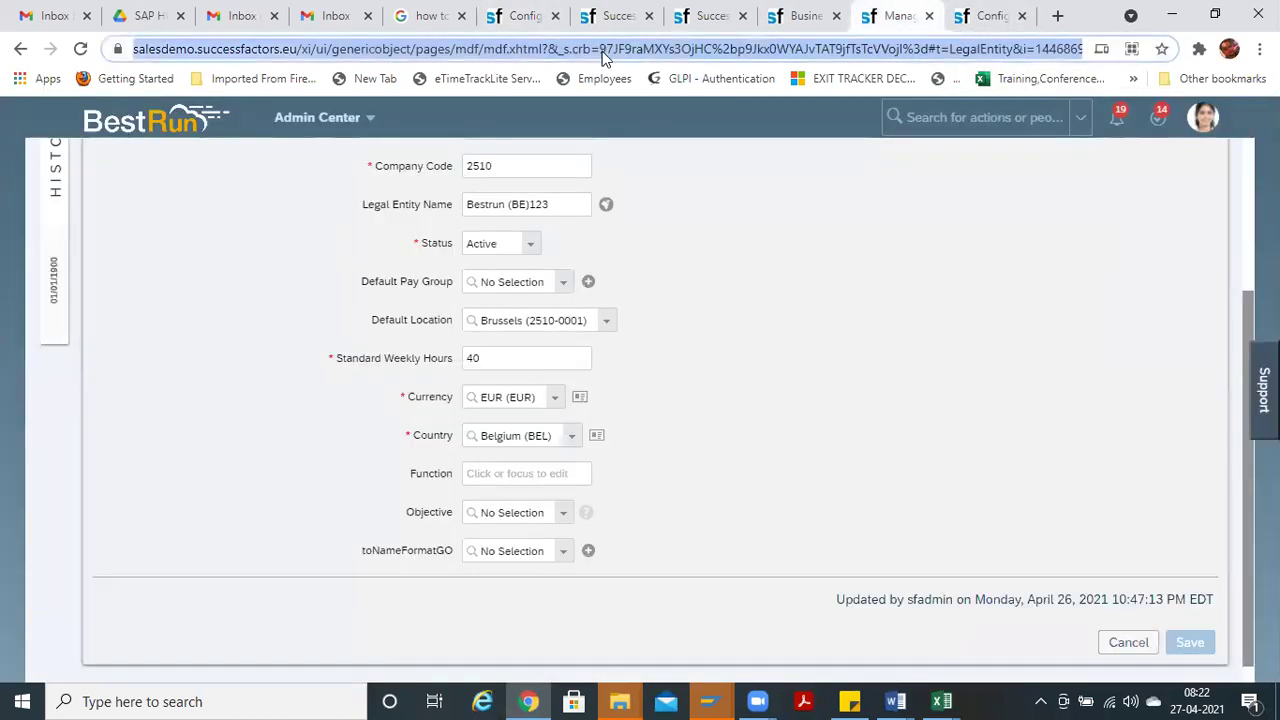
pyautogui.press('Return')
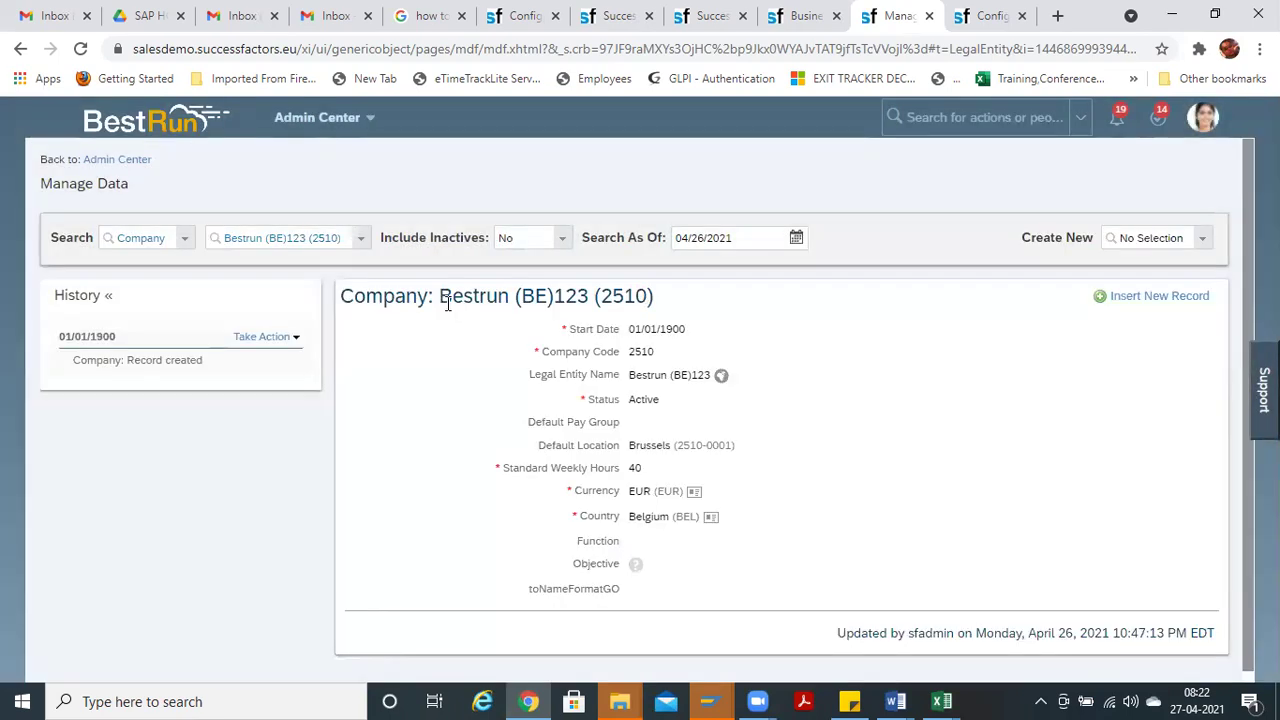
pyautogui.click(262, 337)
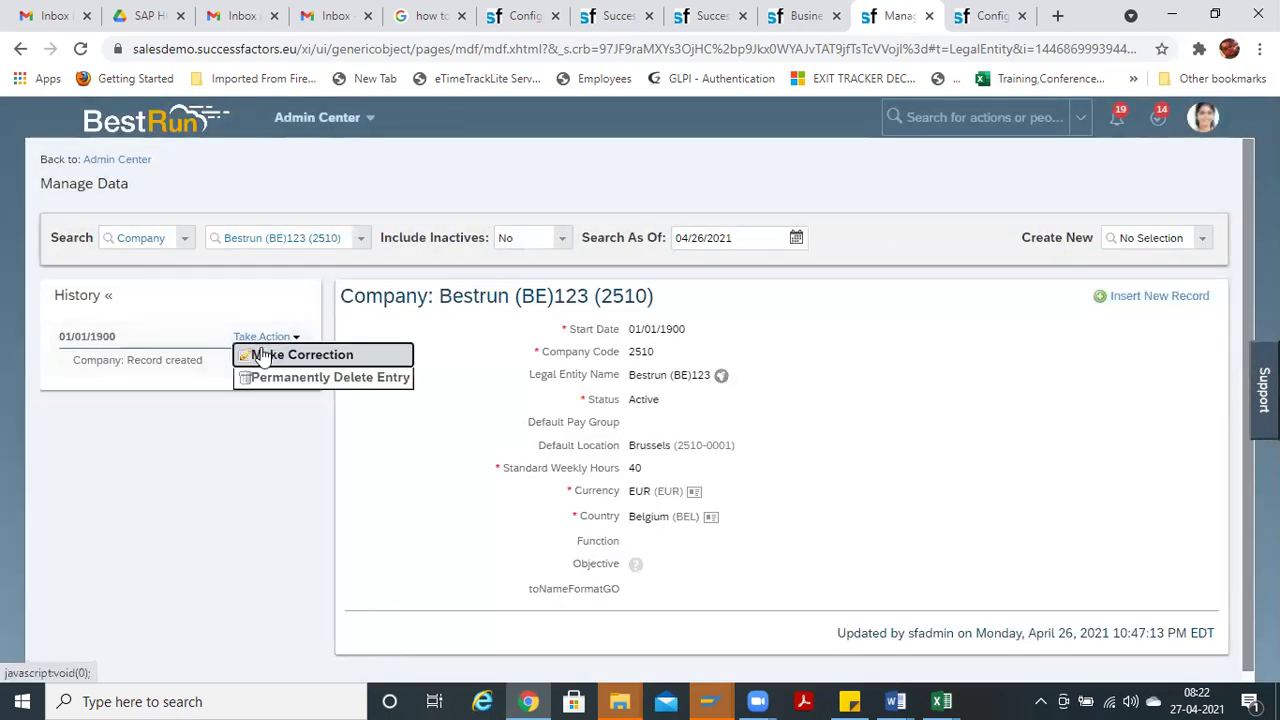
pyautogui.click(266, 354)
pyautogui.scroll(-3, 665, 434)
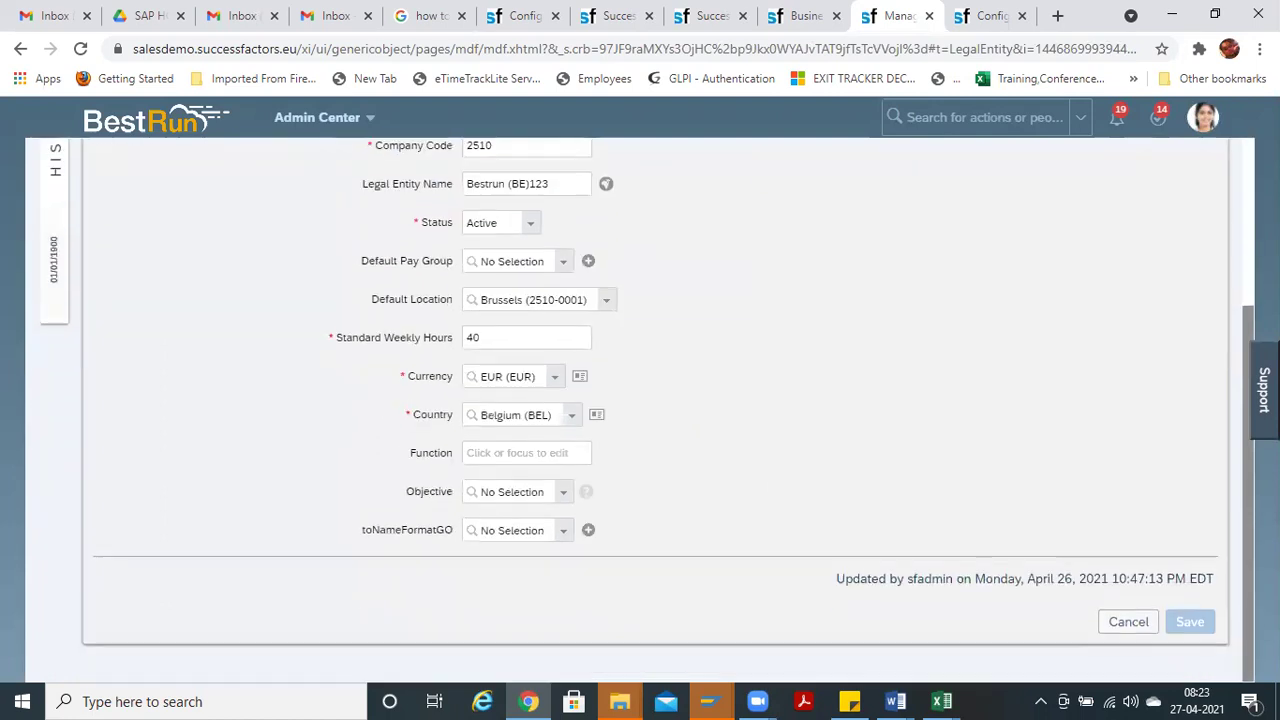
pyautogui.click(565, 500)
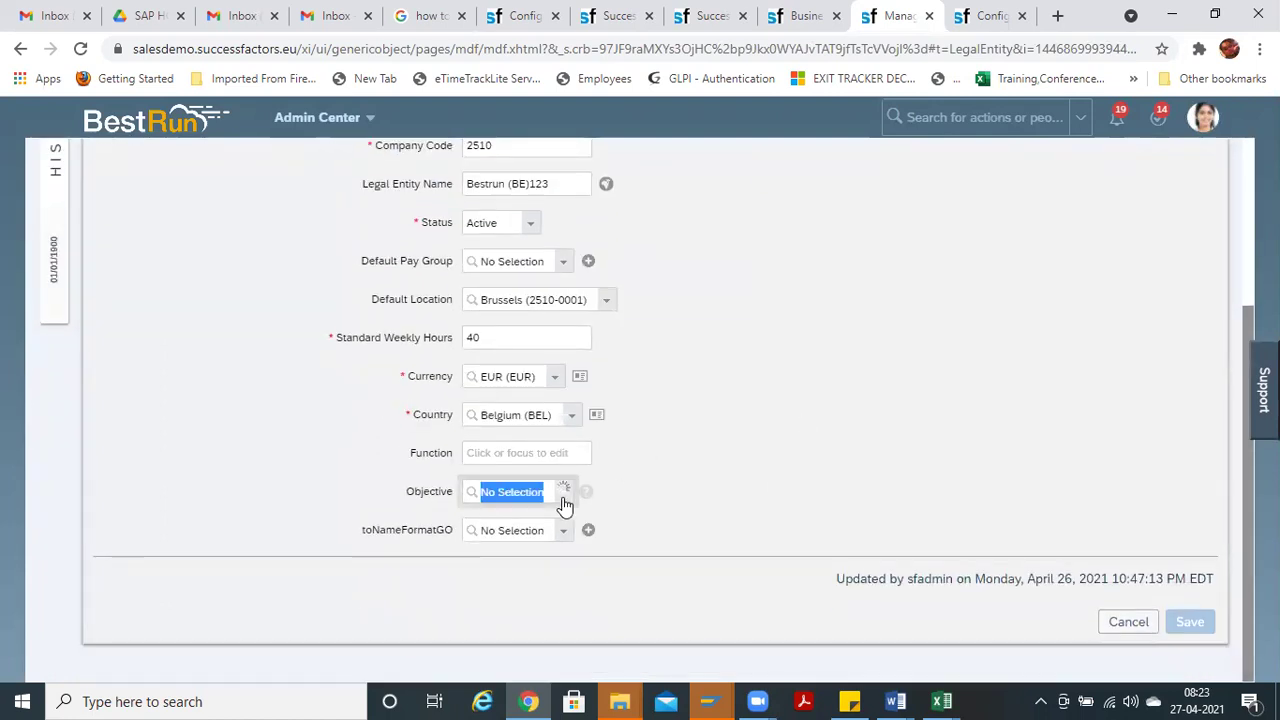
pyautogui.click(646, 489)
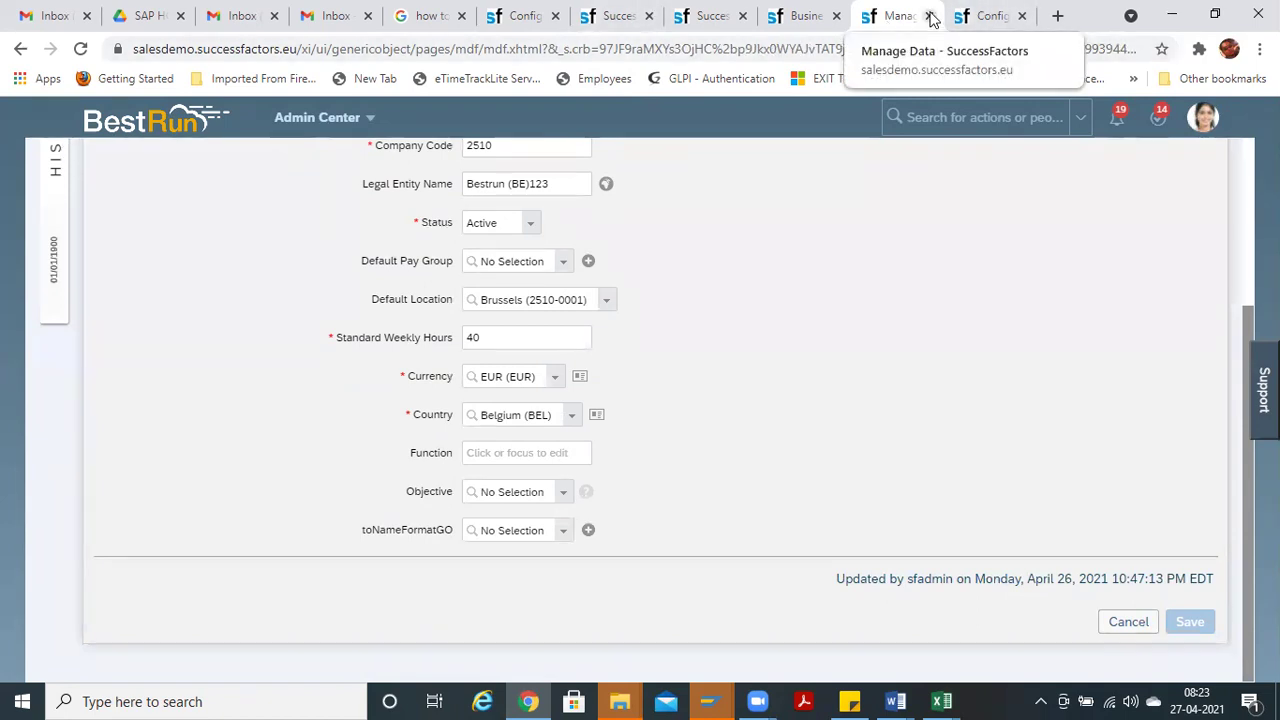
# Step: Close all the open SuccessFactors browser tabs
pyautogui.click(929, 16)
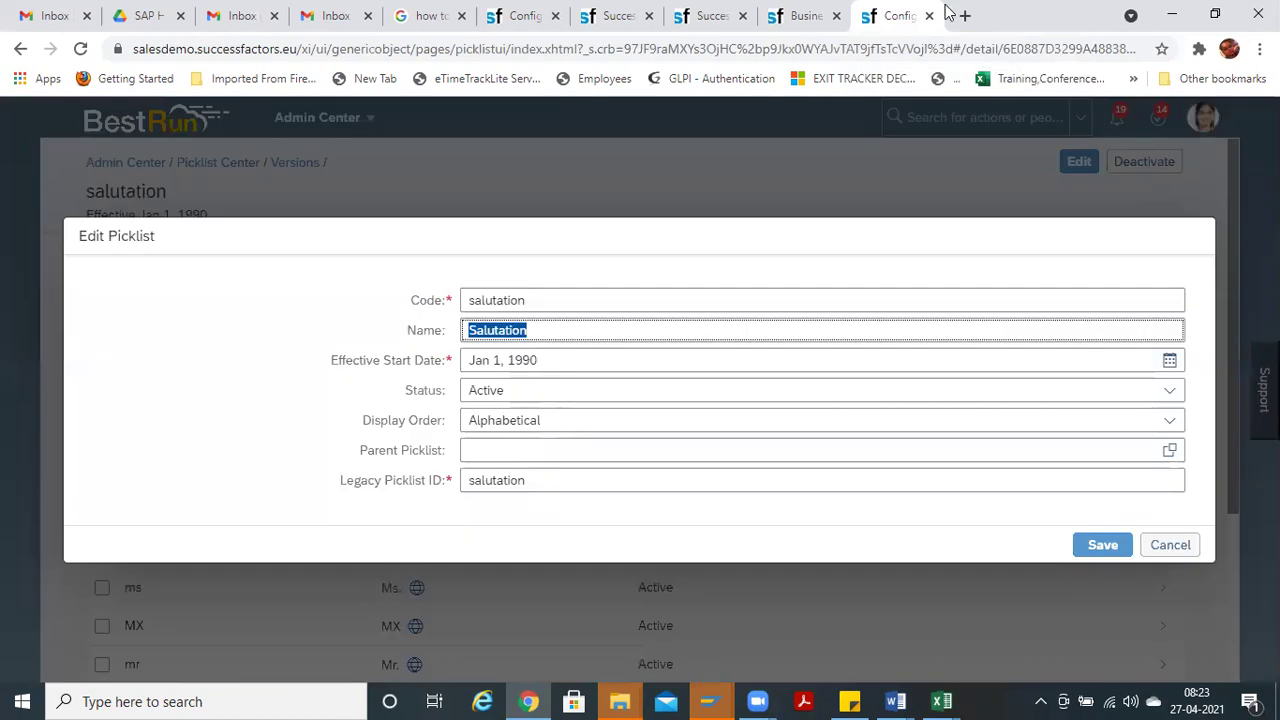
pyautogui.click(929, 16)
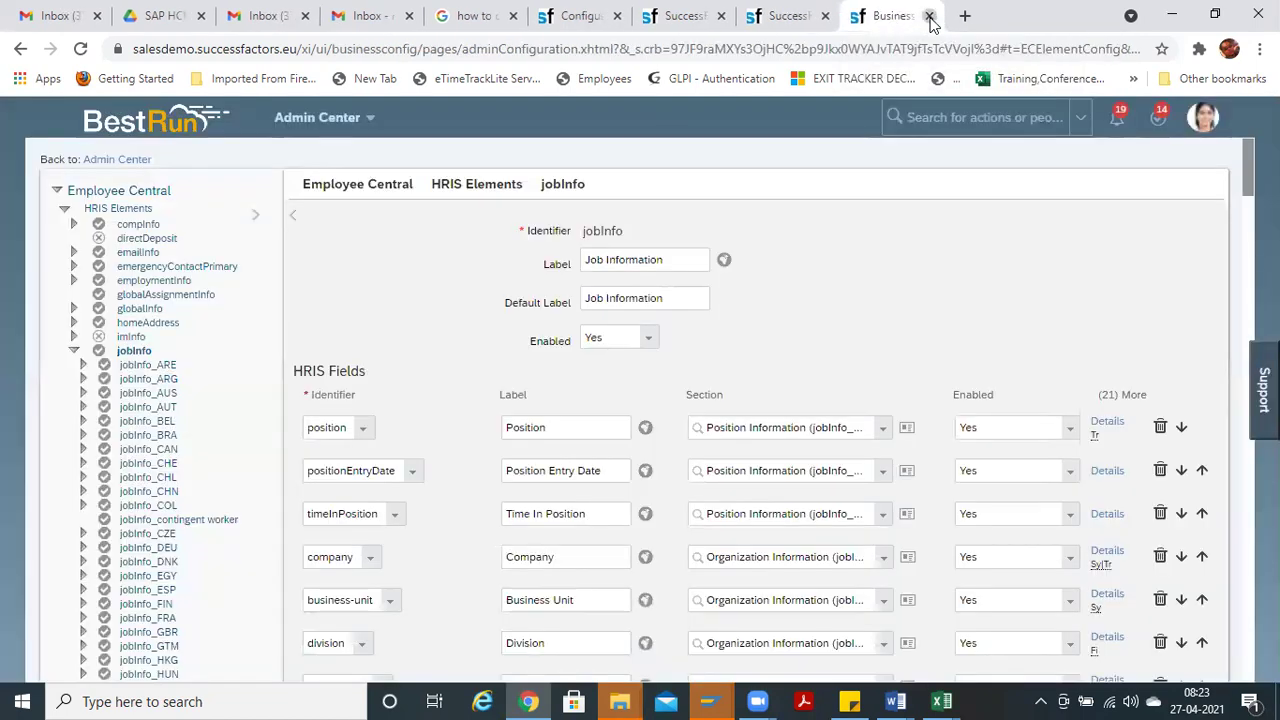
pyautogui.click(929, 16)
pyautogui.click(929, 16)
pyautogui.click(929, 16)
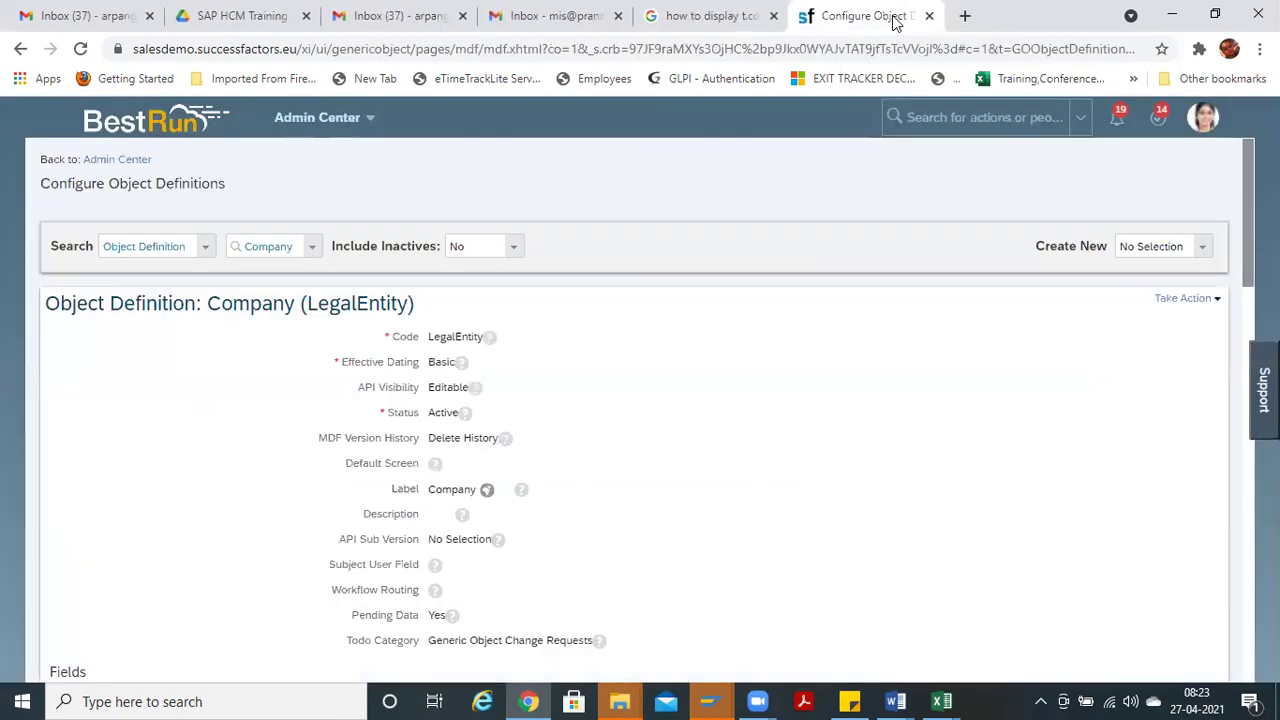
pyautogui.click(929, 16)
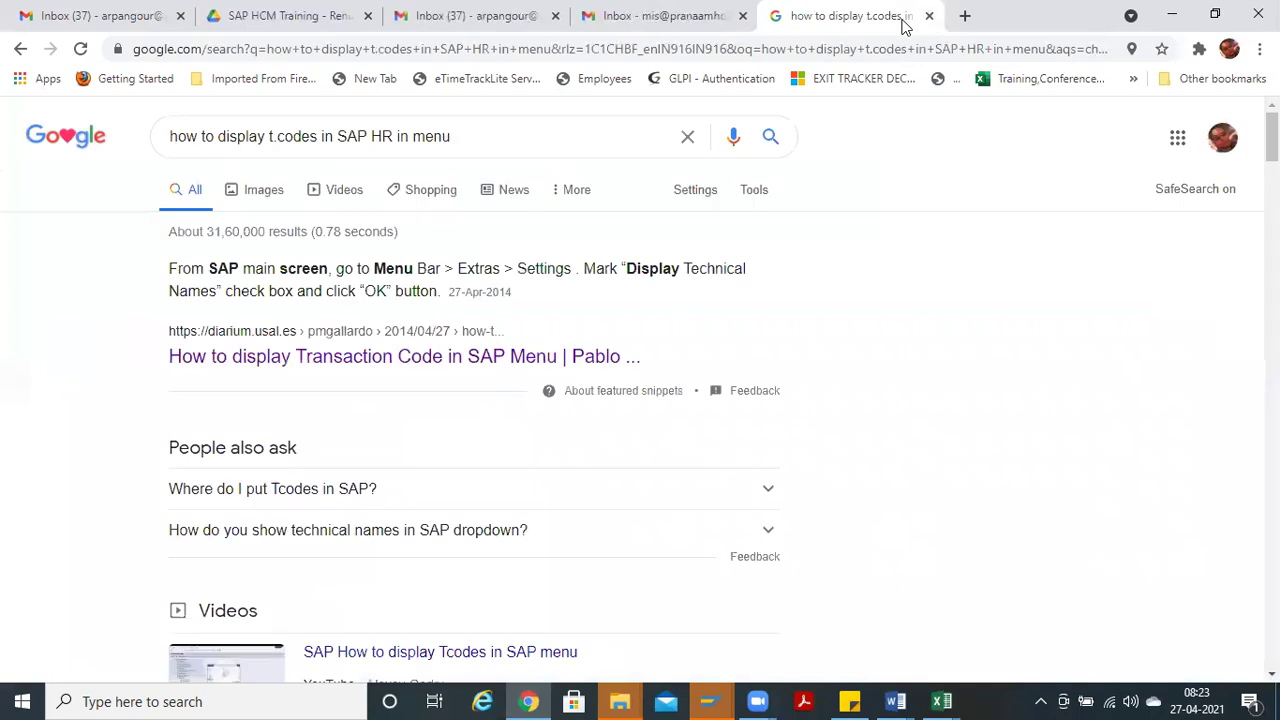
# Step: Open the bookmarked SuccessFactors login page in a new browser tab and log in with the prefilled credentials
pyautogui.click(960, 20)
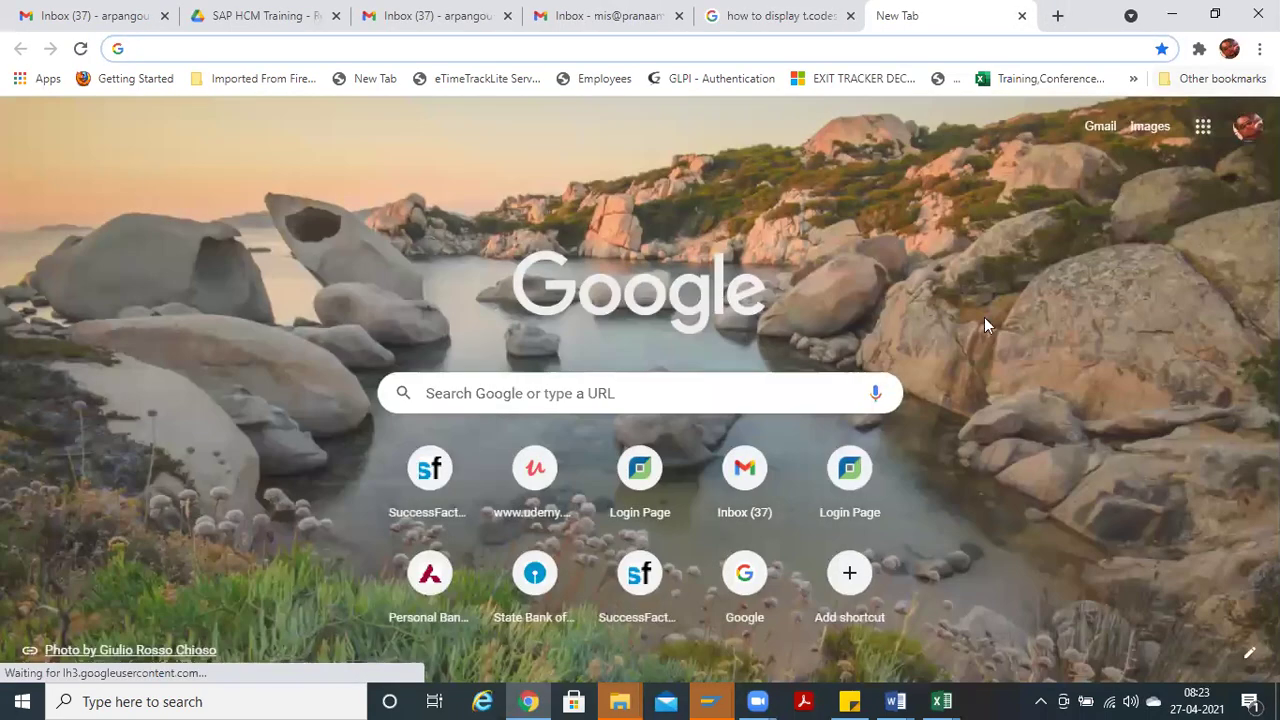
pyautogui.click(1215, 78)
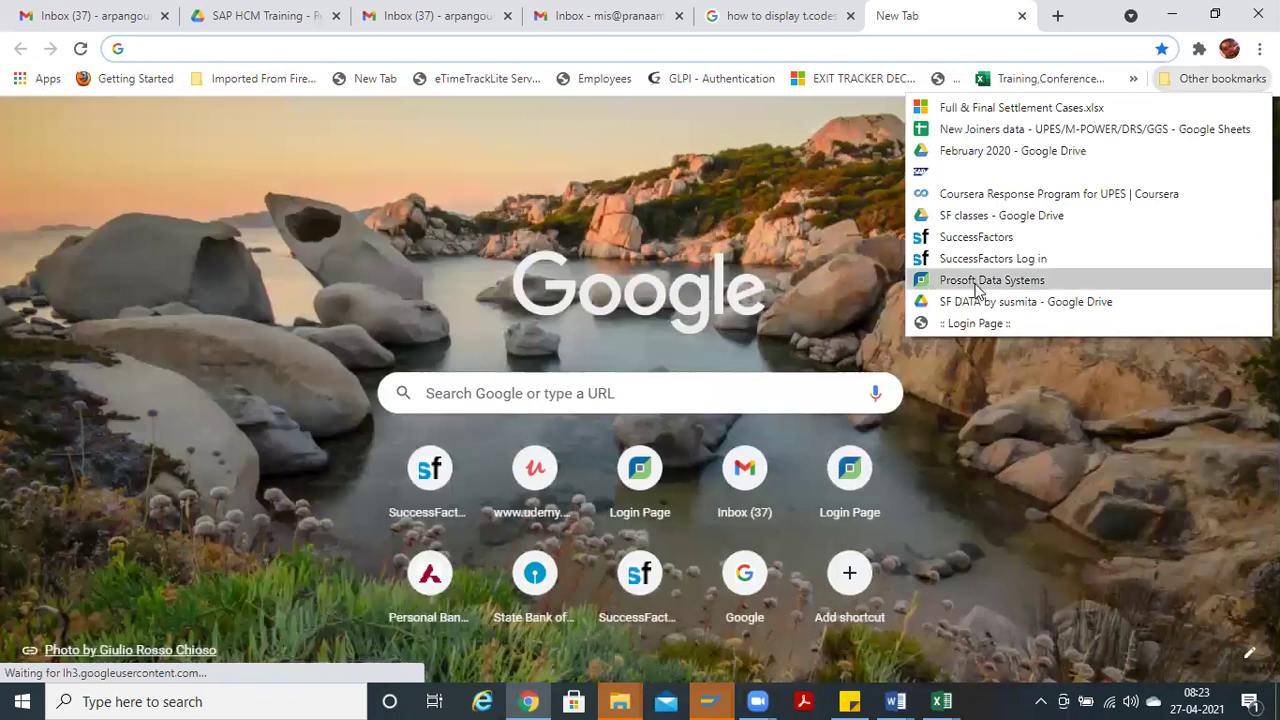
pyautogui.click(978, 264)
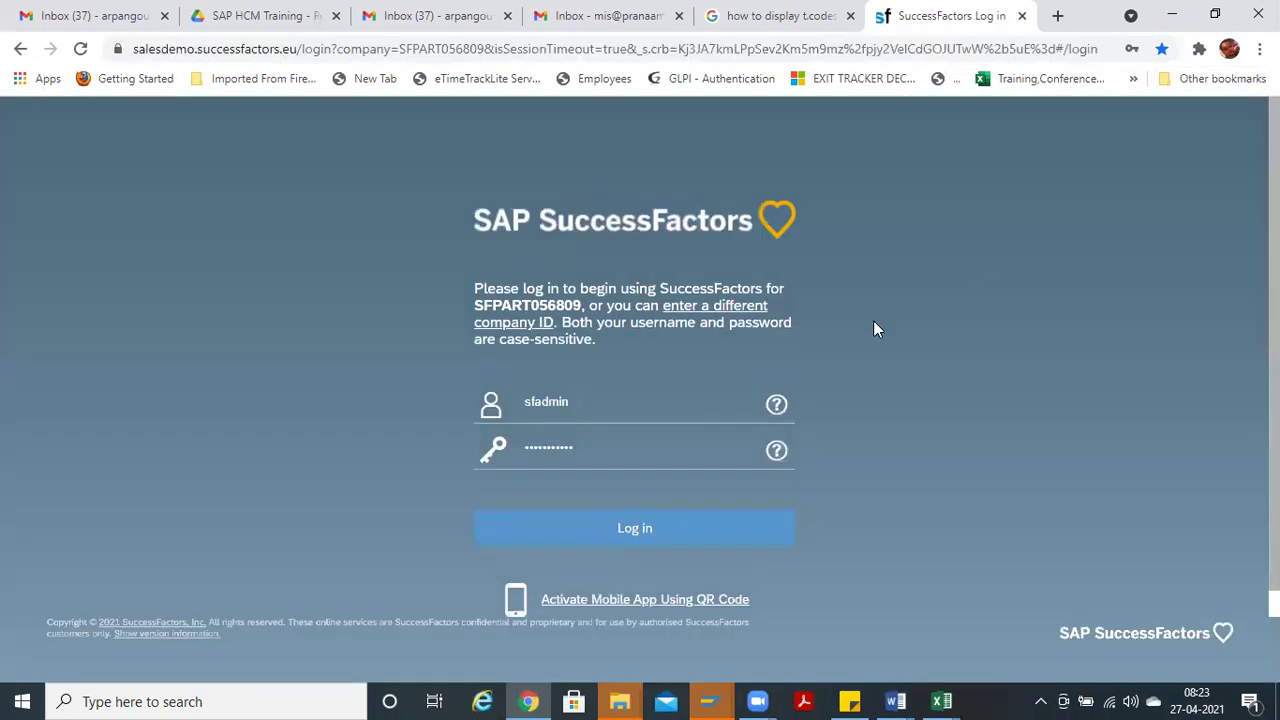
pyautogui.click(725, 523)
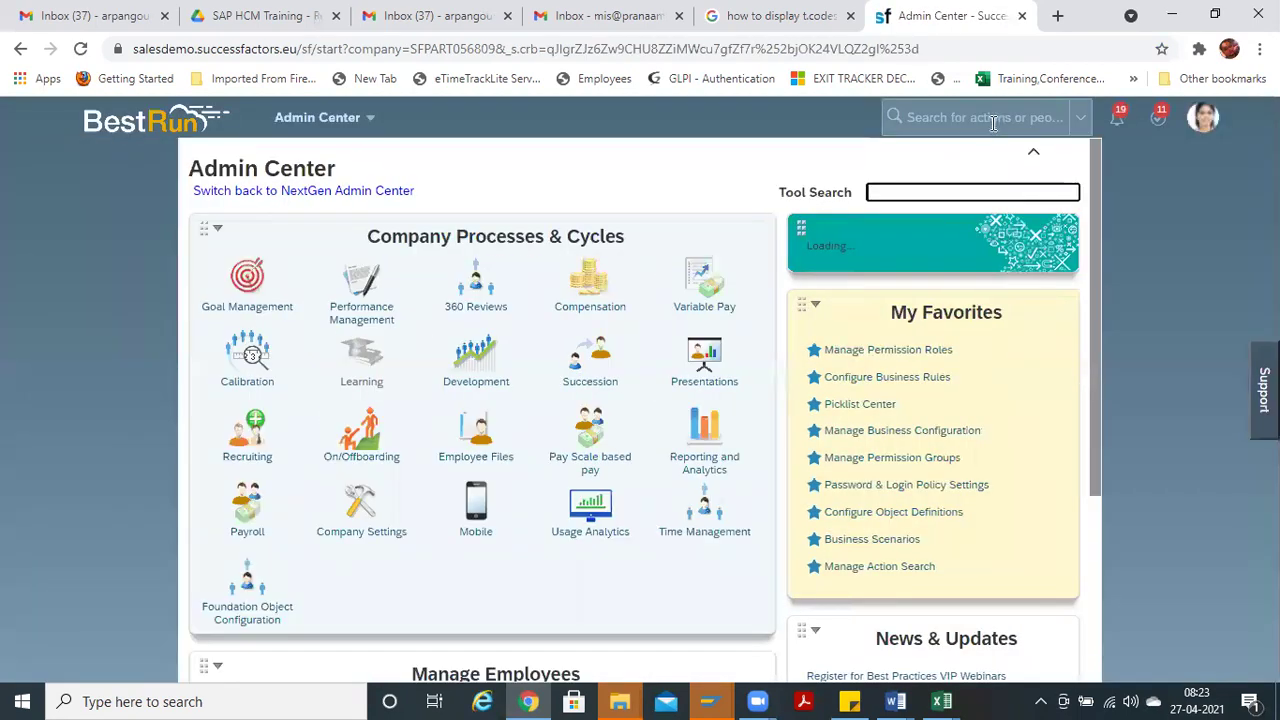
# Step: Search the actions for configure object and open Configure Object Definitions
pyautogui.click(993, 122)
pyautogui.write('don')
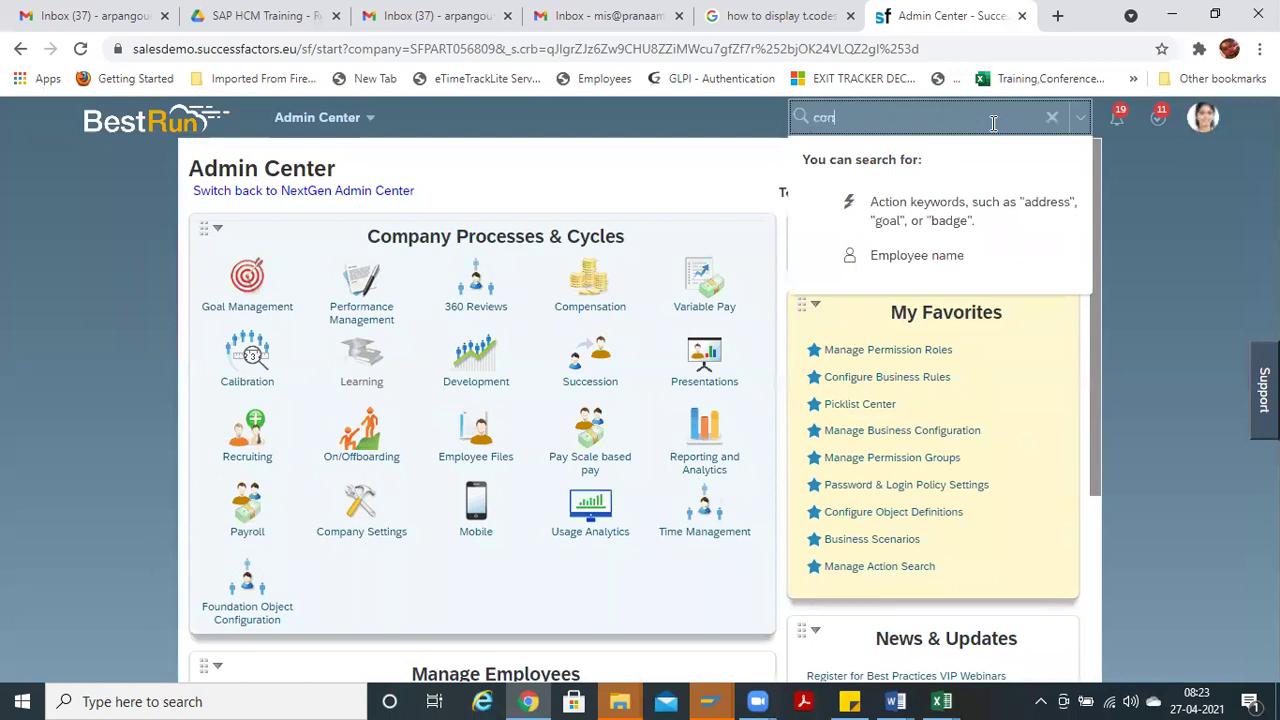
pyautogui.write('figure ')
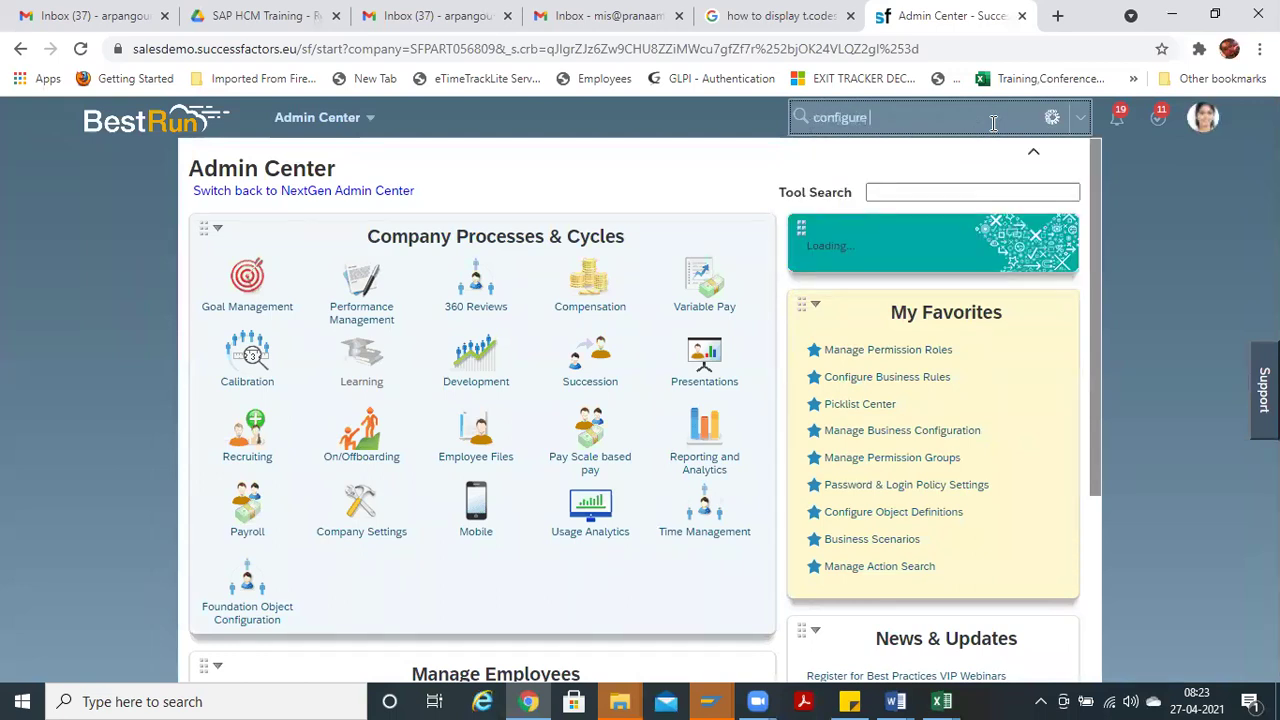
pyautogui.write('object')
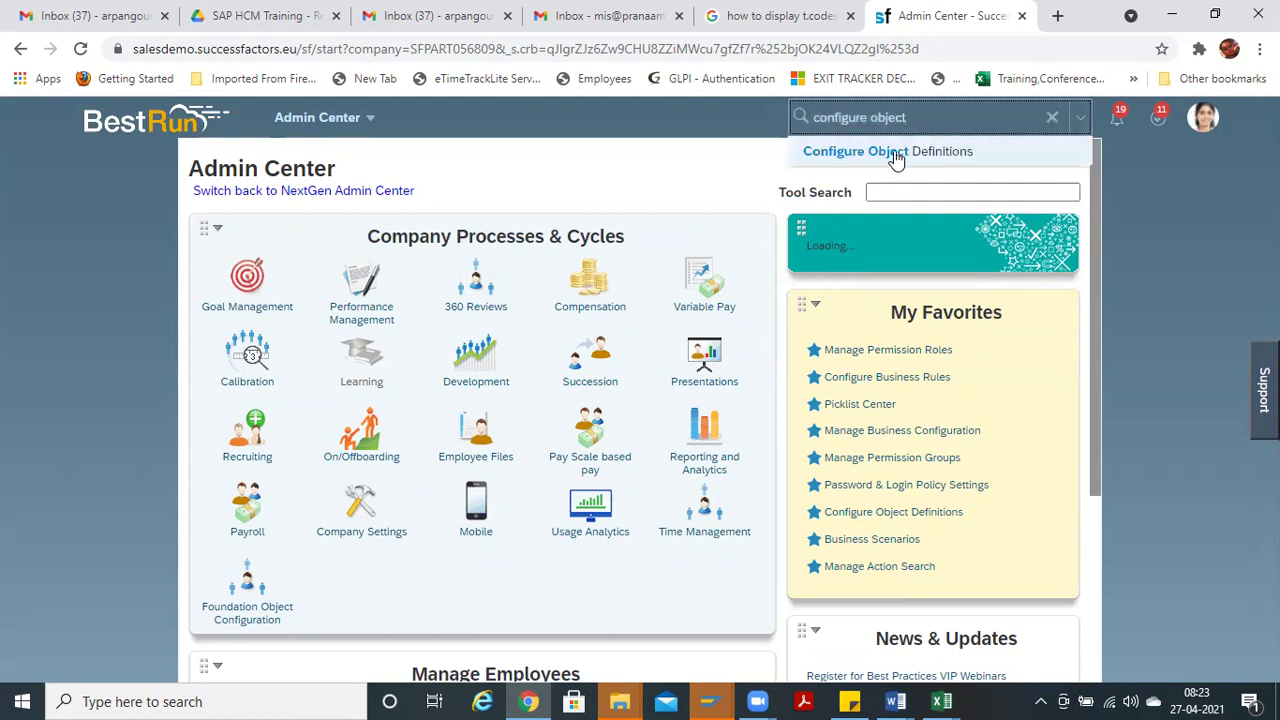
pyautogui.click(894, 150)
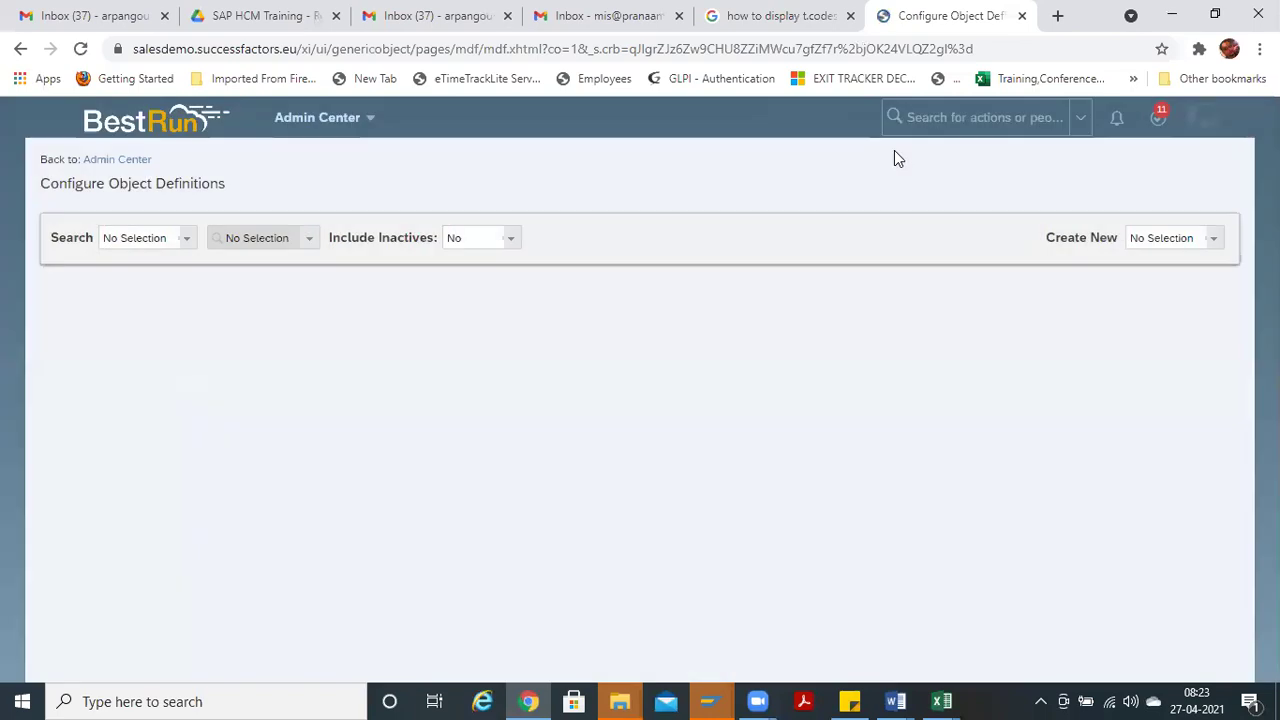
# Step: Look up the Object Definition type and display the Company object's definition
pyautogui.click(181, 240)
pyautogui.click(186, 299)
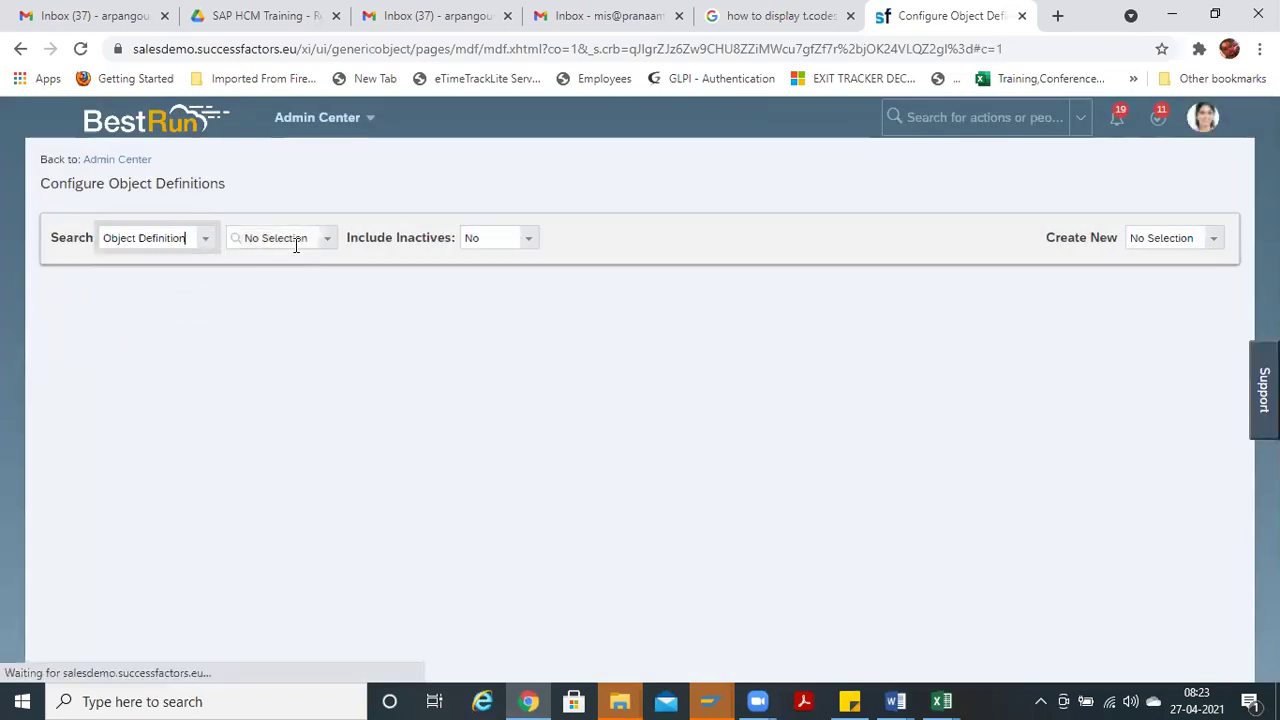
pyautogui.click(330, 248)
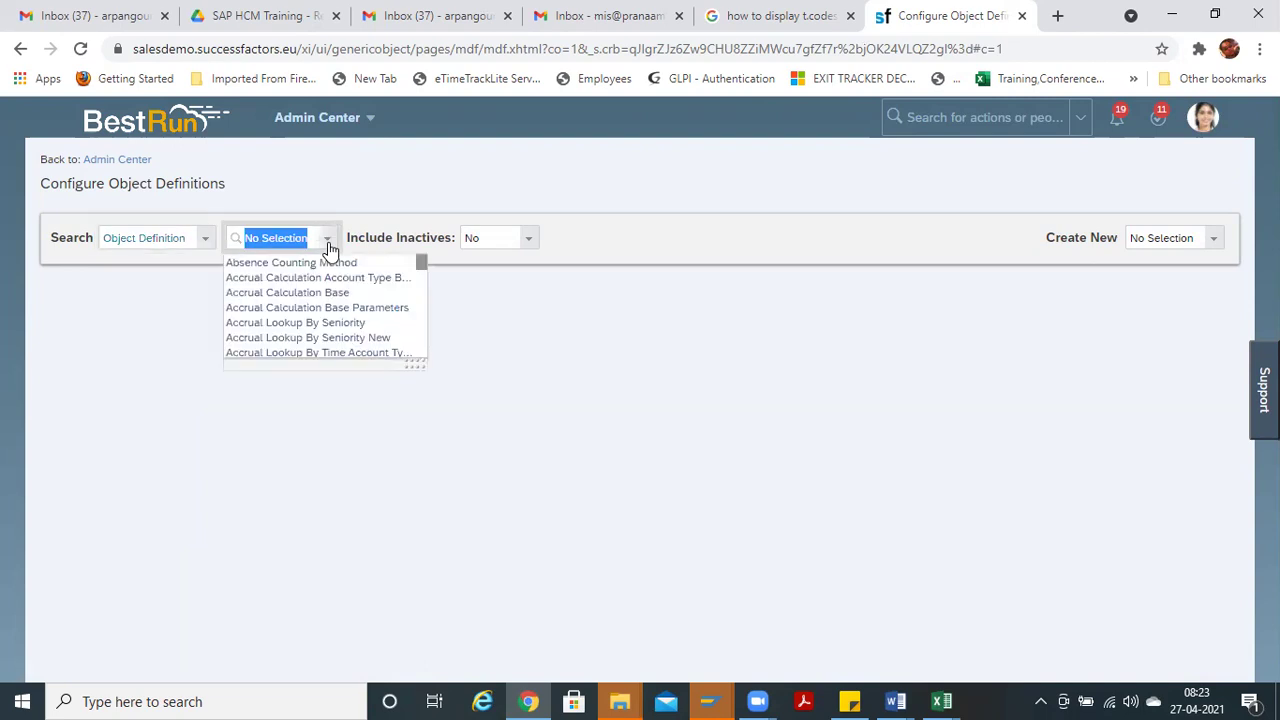
pyautogui.write('legal')
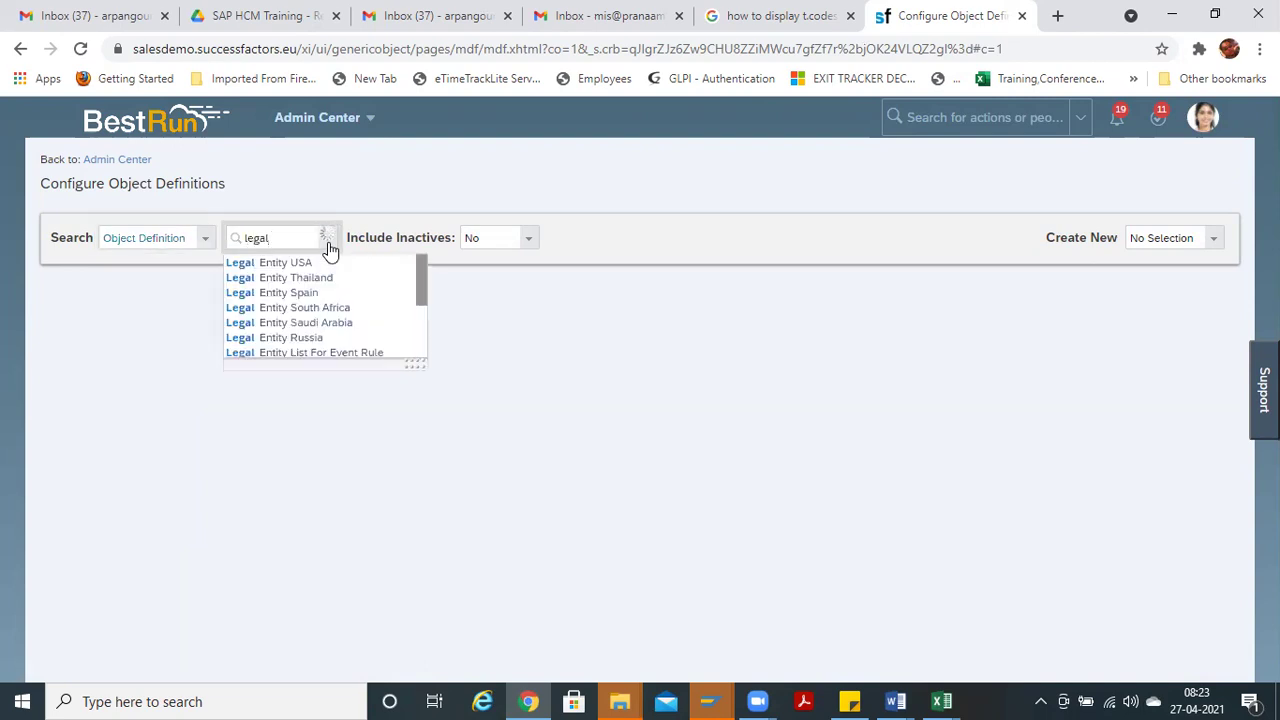
pyautogui.hotkey('ctrl', 'a')
pyautogui.press('BackSpace')
pyautogui.write('company')
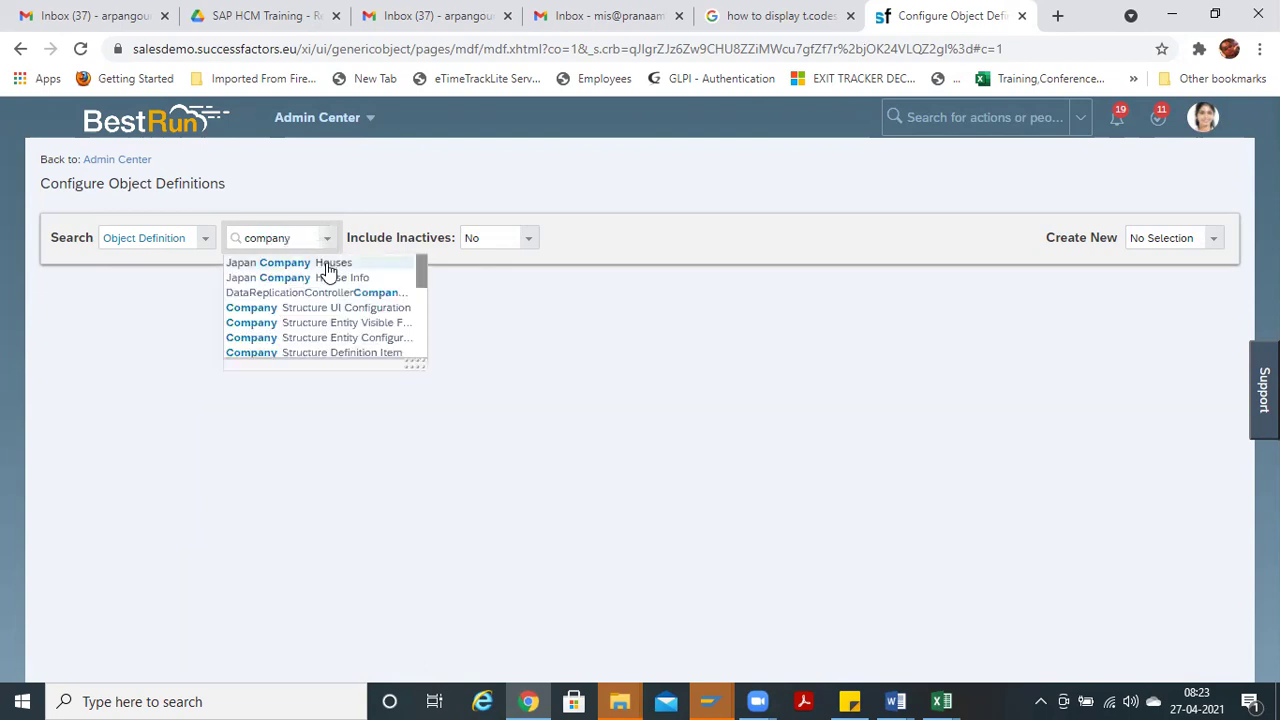
pyautogui.moveTo(417, 264); pyautogui.dragTo(420, 317)
pyautogui.click(300, 336)
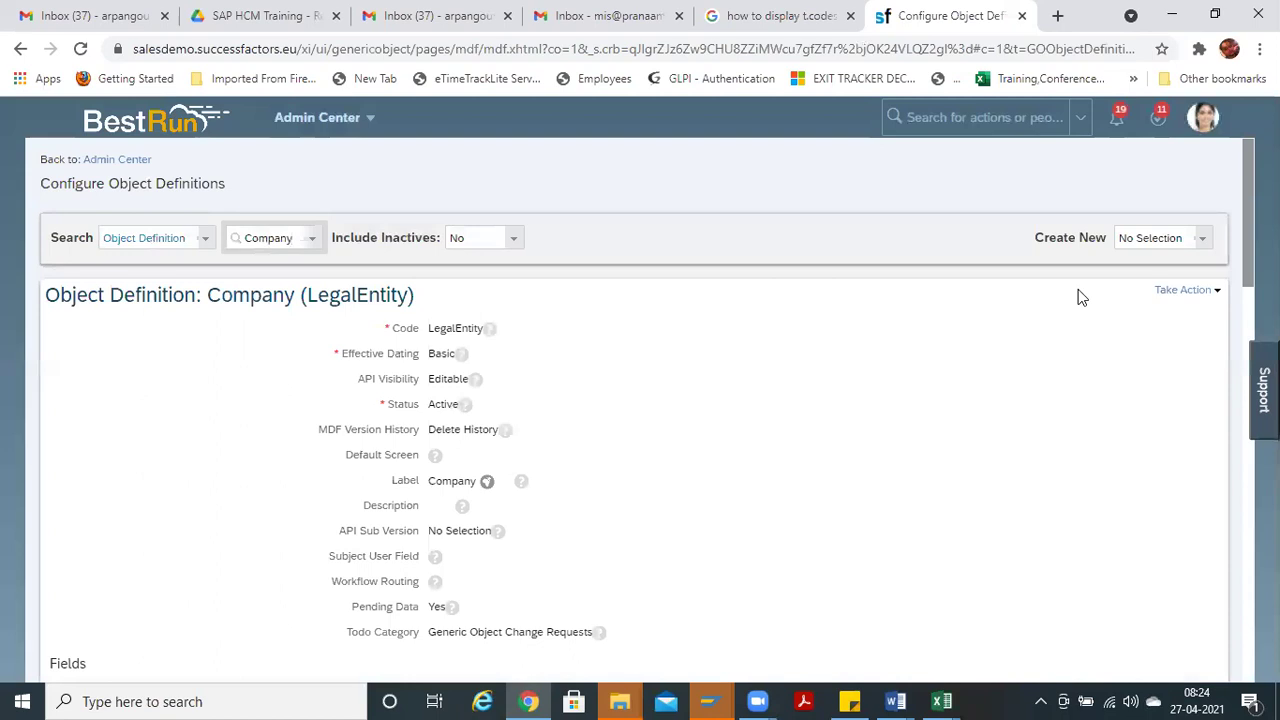
# Step: Open the Company object definition for correction
pyautogui.click(1180, 289)
pyautogui.scroll(-1, 1185, 240)
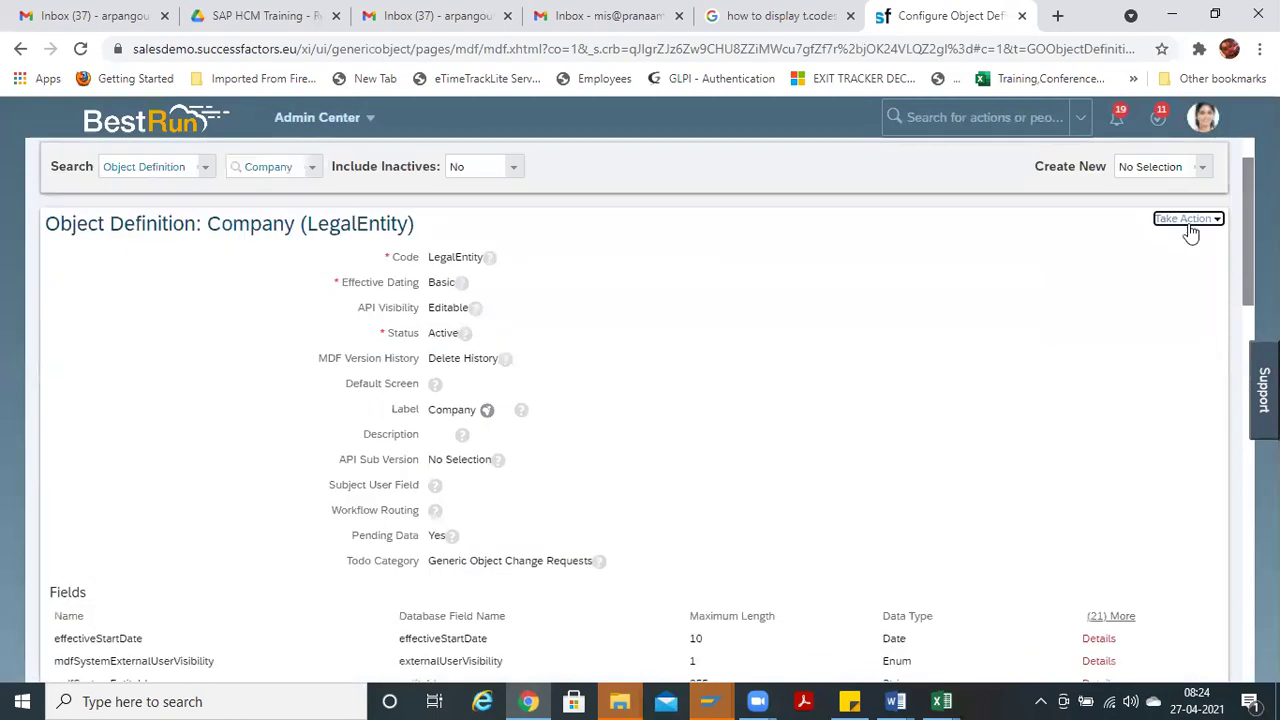
pyautogui.click(1167, 243)
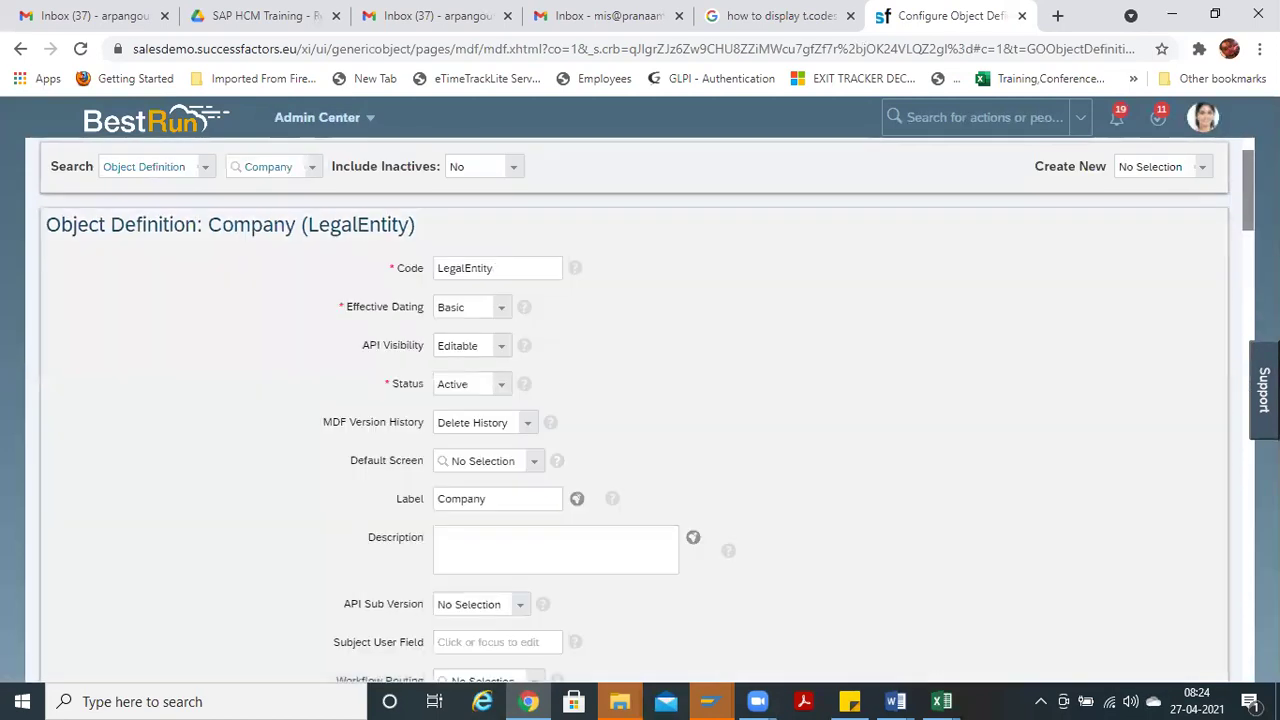
# Step: Set the Valid Values Source of the cust_Objective field to salutation in its details and accept the details
pyautogui.scroll(-5, 640, 420)
pyautogui.scroll(-9, 640, 410)
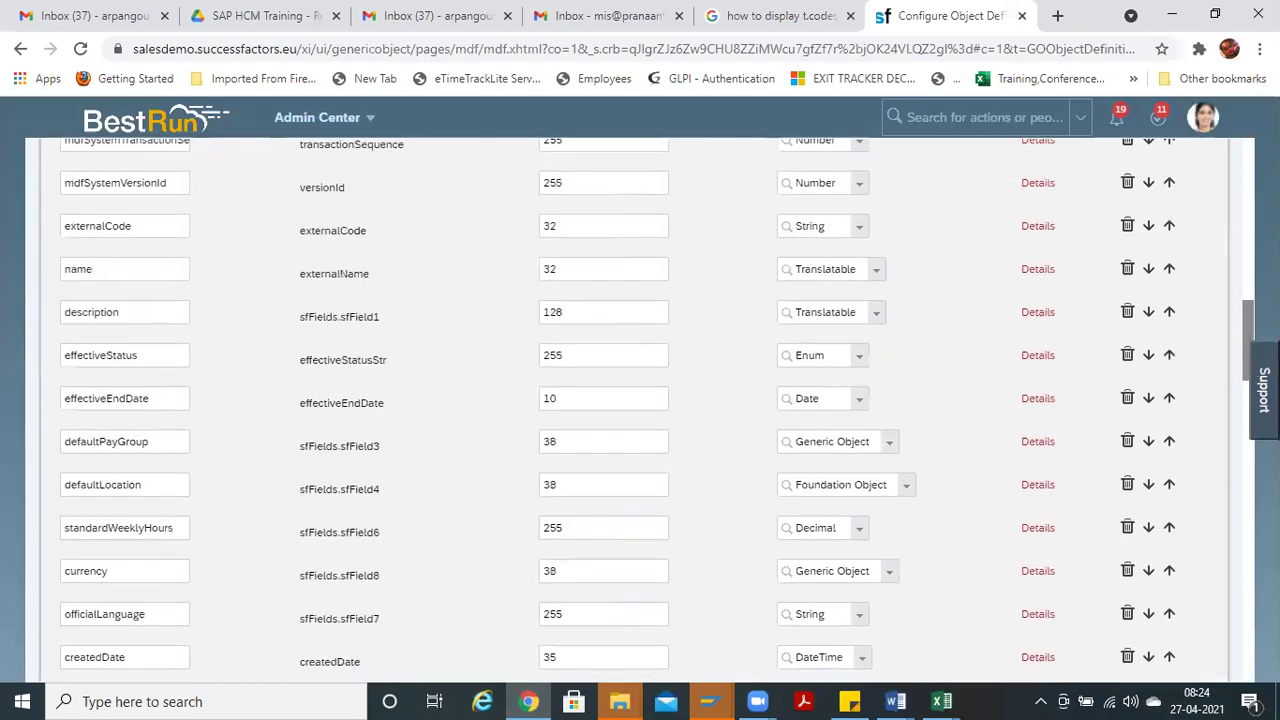
pyautogui.scroll(-2, 640, 410)
pyautogui.scroll(1, 640, 410)
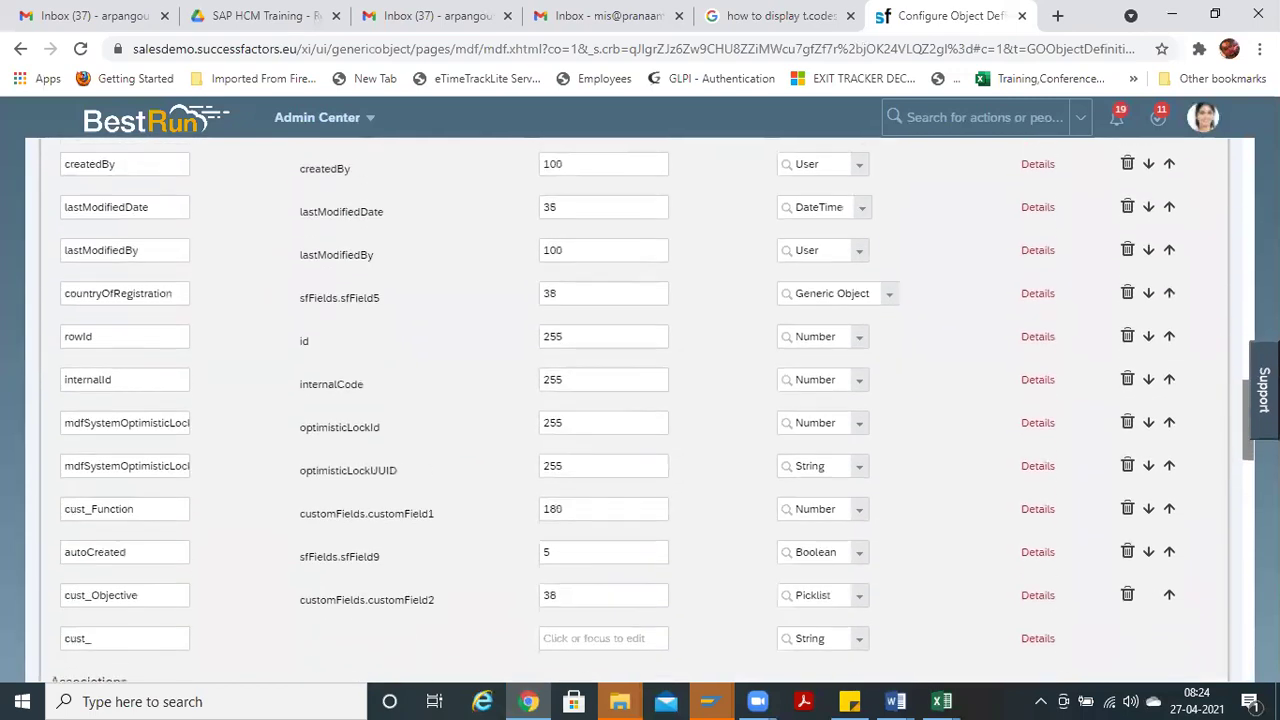
pyautogui.click(1036, 597)
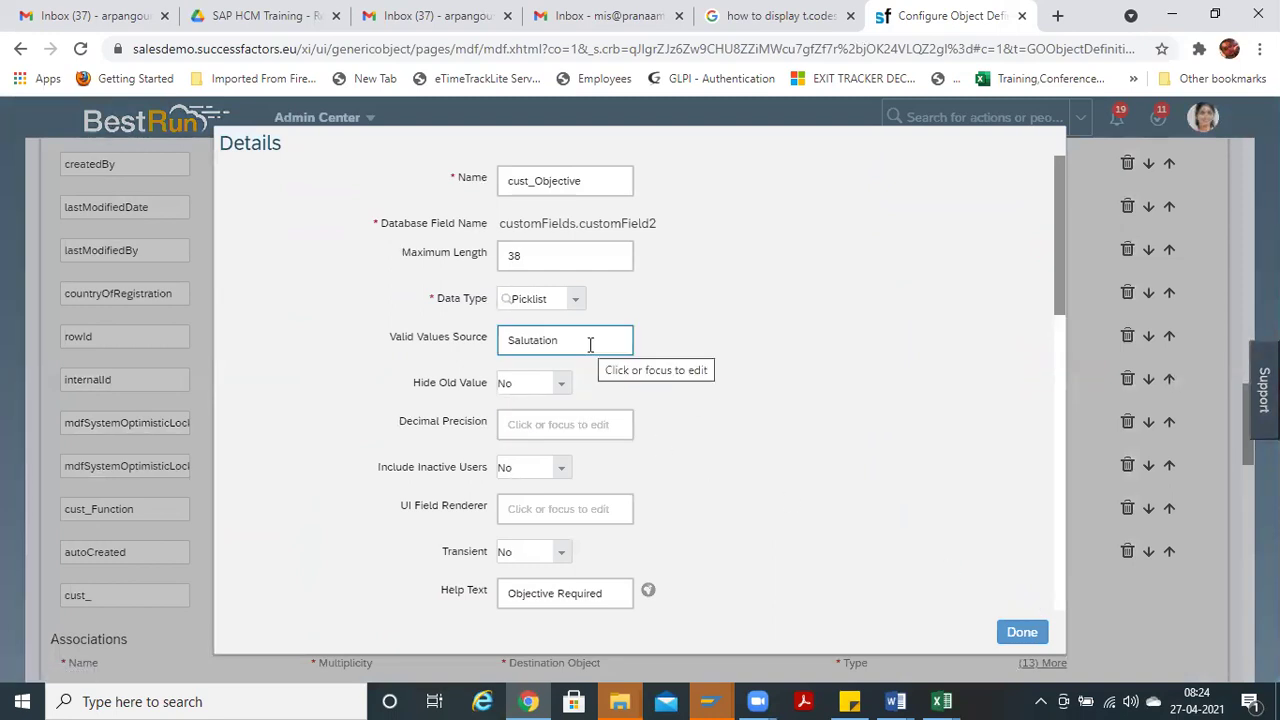
pyautogui.moveTo(590, 344); pyautogui.dragTo(271, 363)
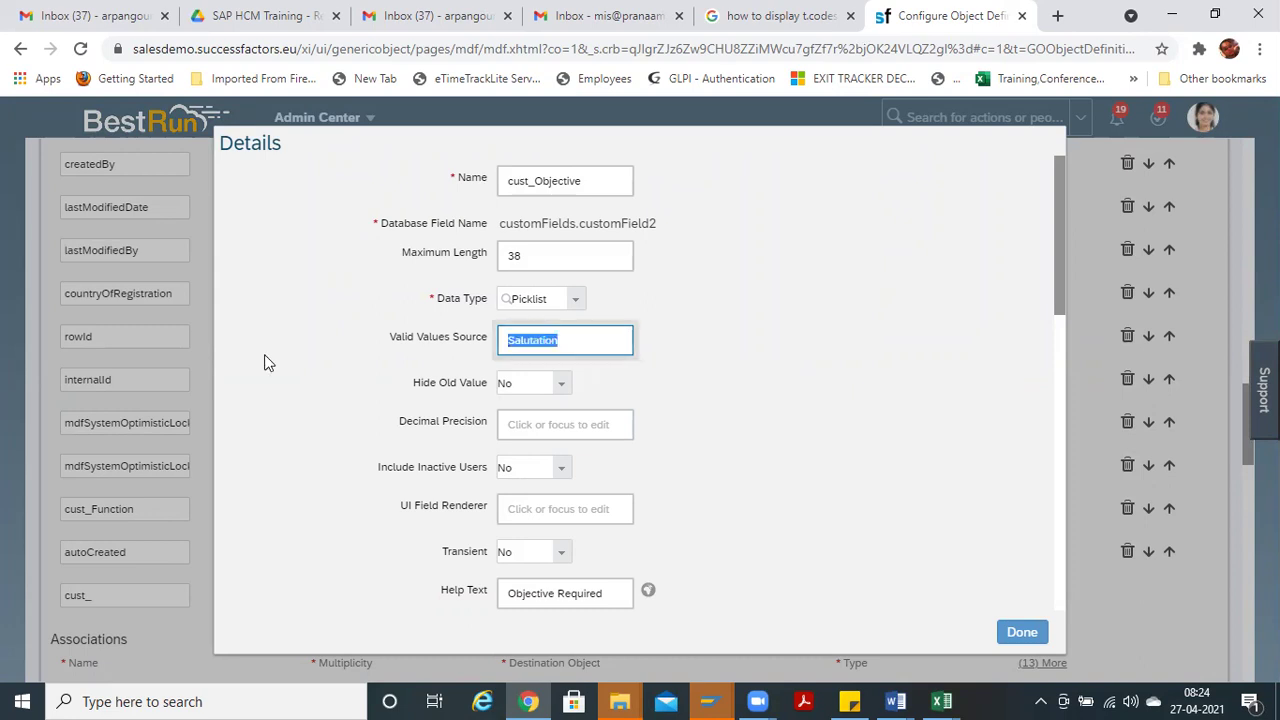
pyautogui.write('sa')
pyautogui.moveTo(1057, 274); pyautogui.dragTo(1057, 334)
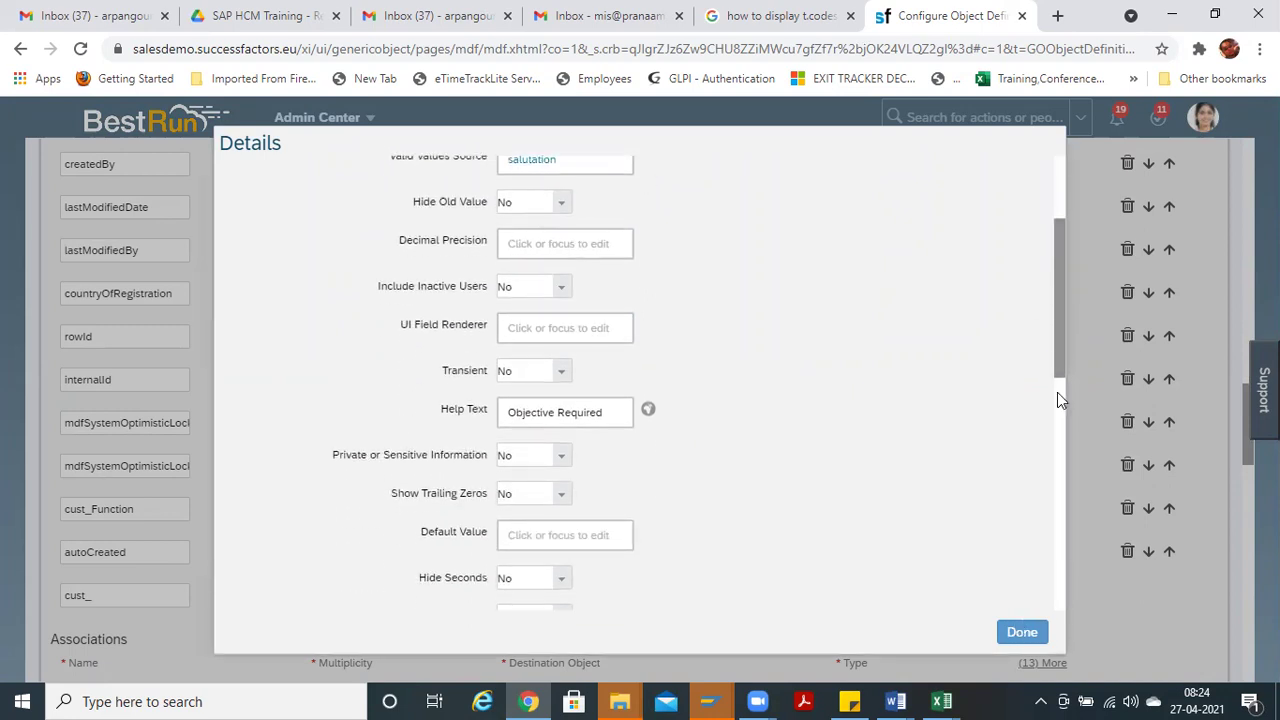
pyautogui.moveTo(1057, 344); pyautogui.dragTo(1055, 515)
pyautogui.click(1018, 630)
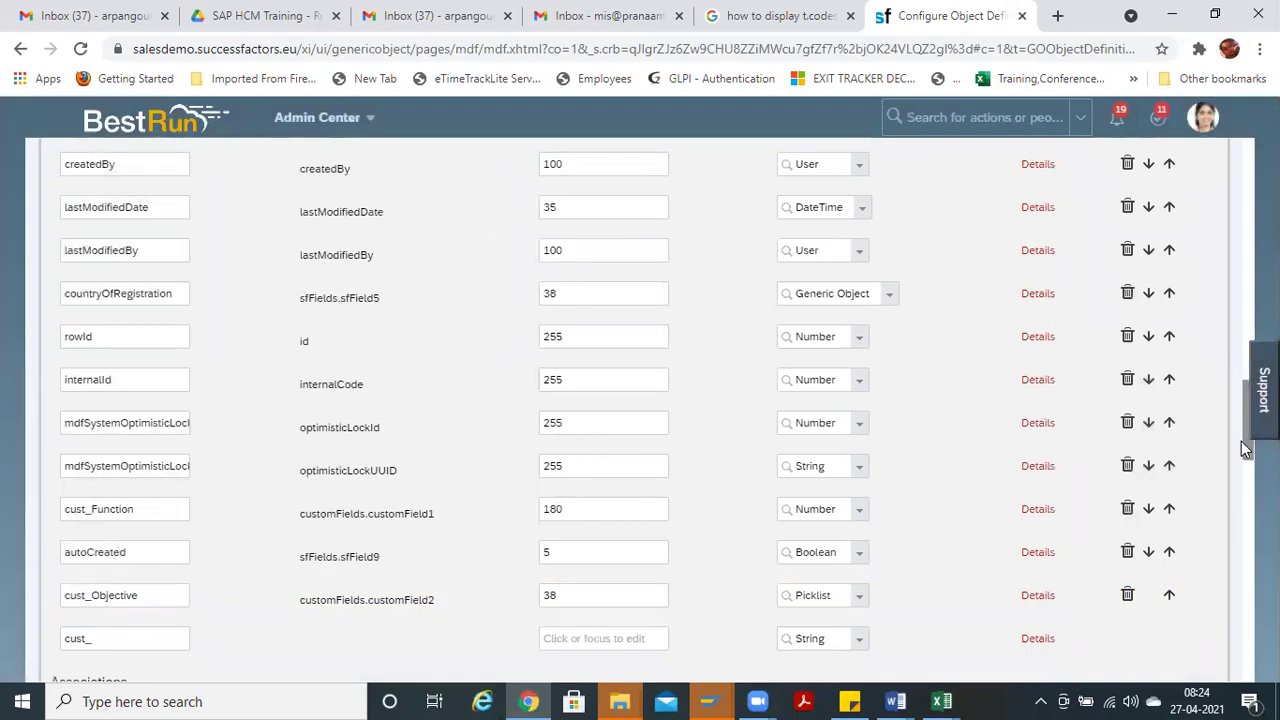
# Step: Save the corrected Company object definition
pyautogui.scroll(3, 1245, 448)
pyautogui.scroll(4, 657, 406)
pyautogui.scroll(3, 657, 406)
pyautogui.scroll(-10, 657, 406)
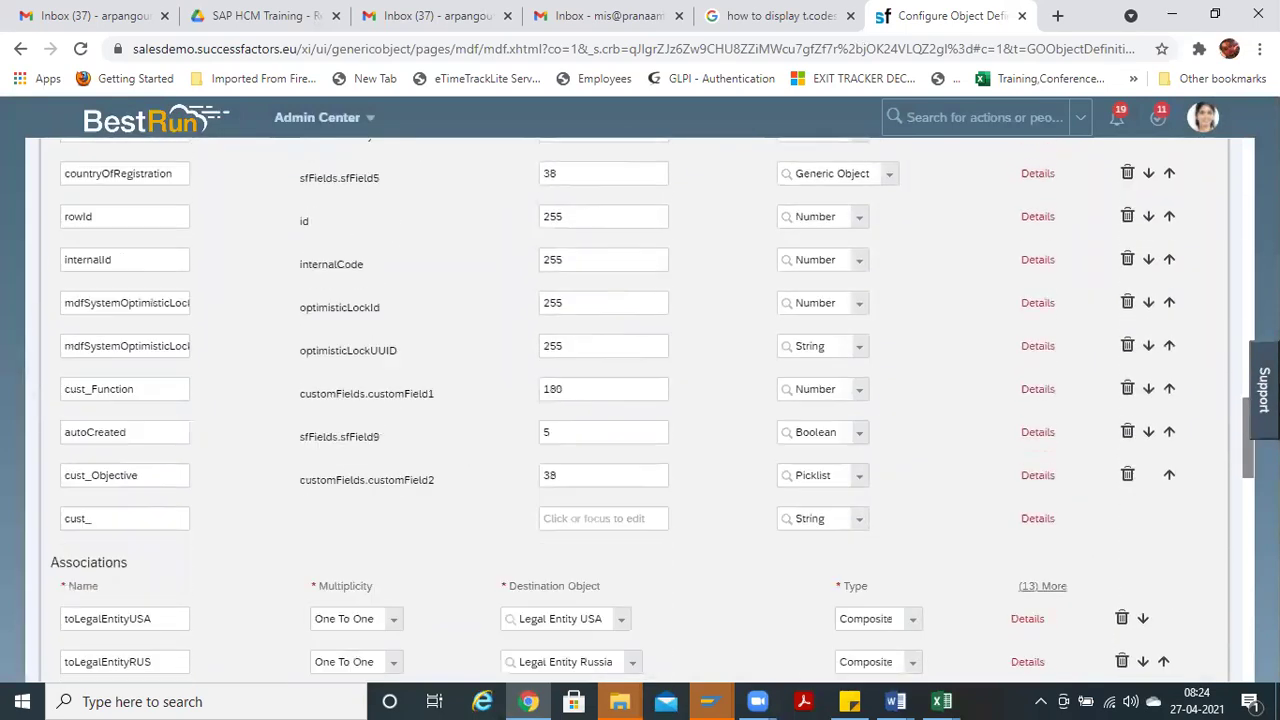
pyautogui.scroll(-2, 657, 406)
pyautogui.scroll(-15, 640, 406)
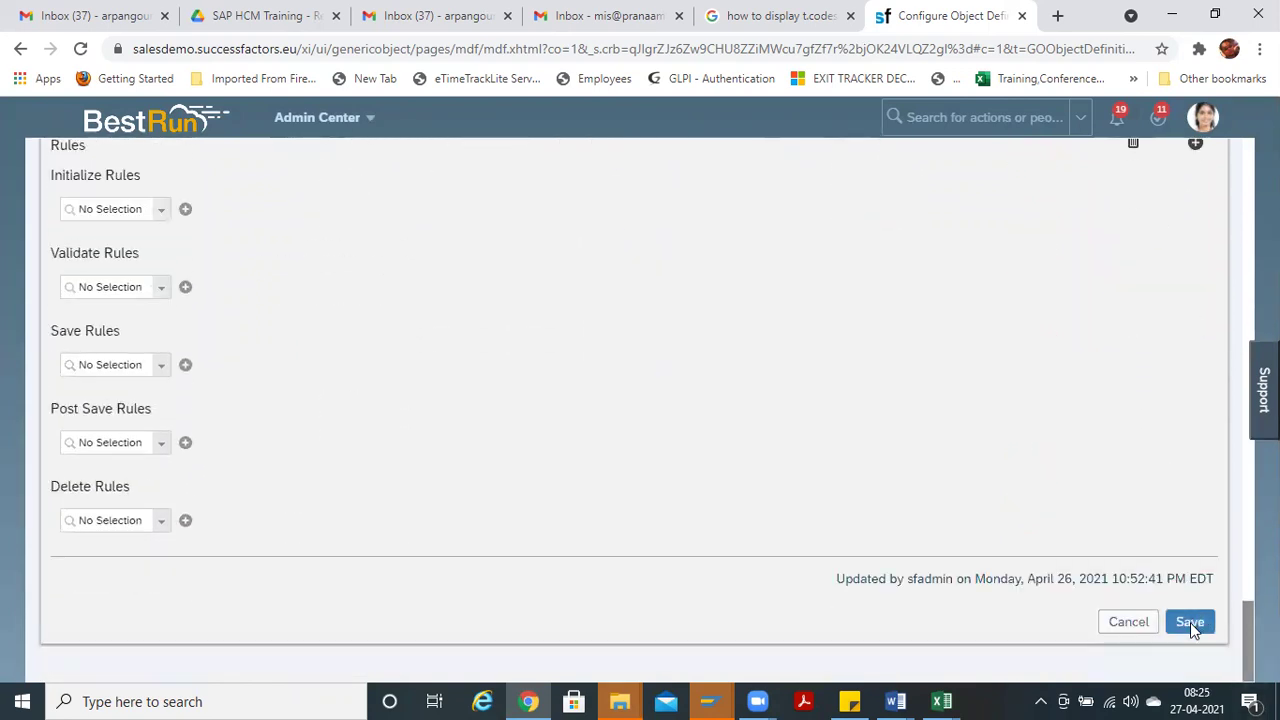
pyautogui.click(1190, 622)
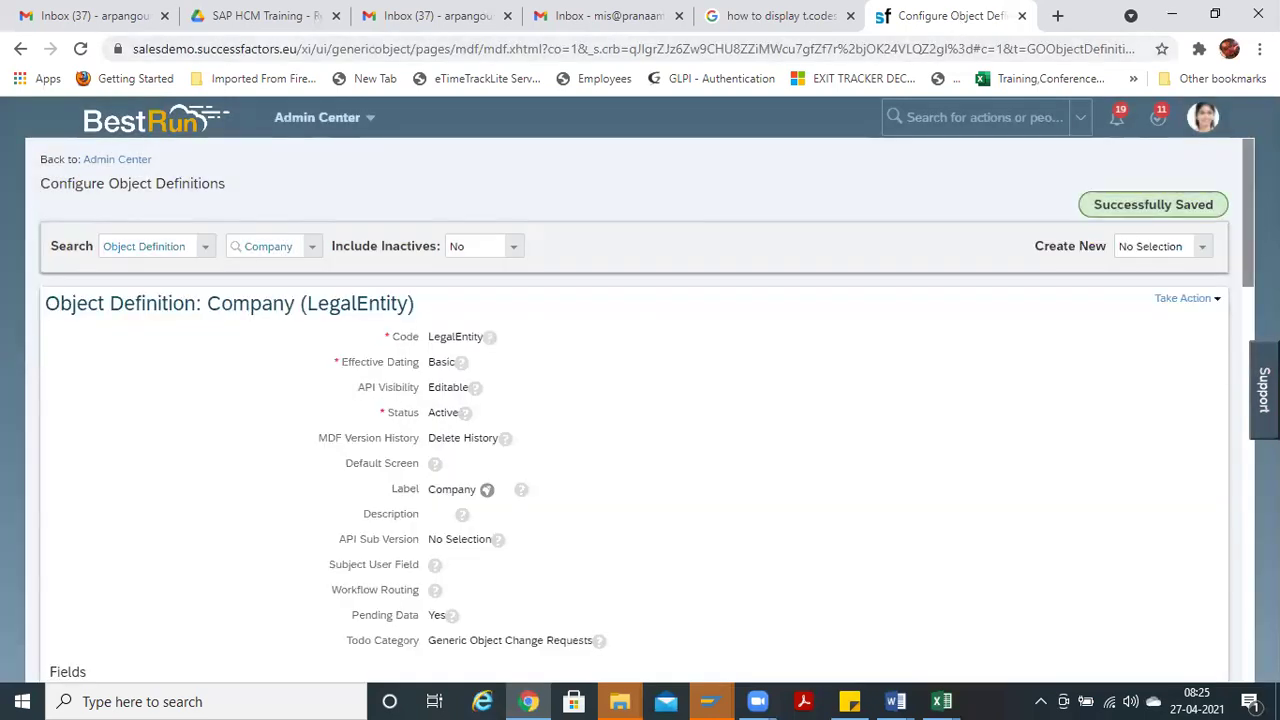
# Step: Check the saved details of the cust_Objective field, including its data type and valid values source
pyautogui.scroll(-10, 640, 400)
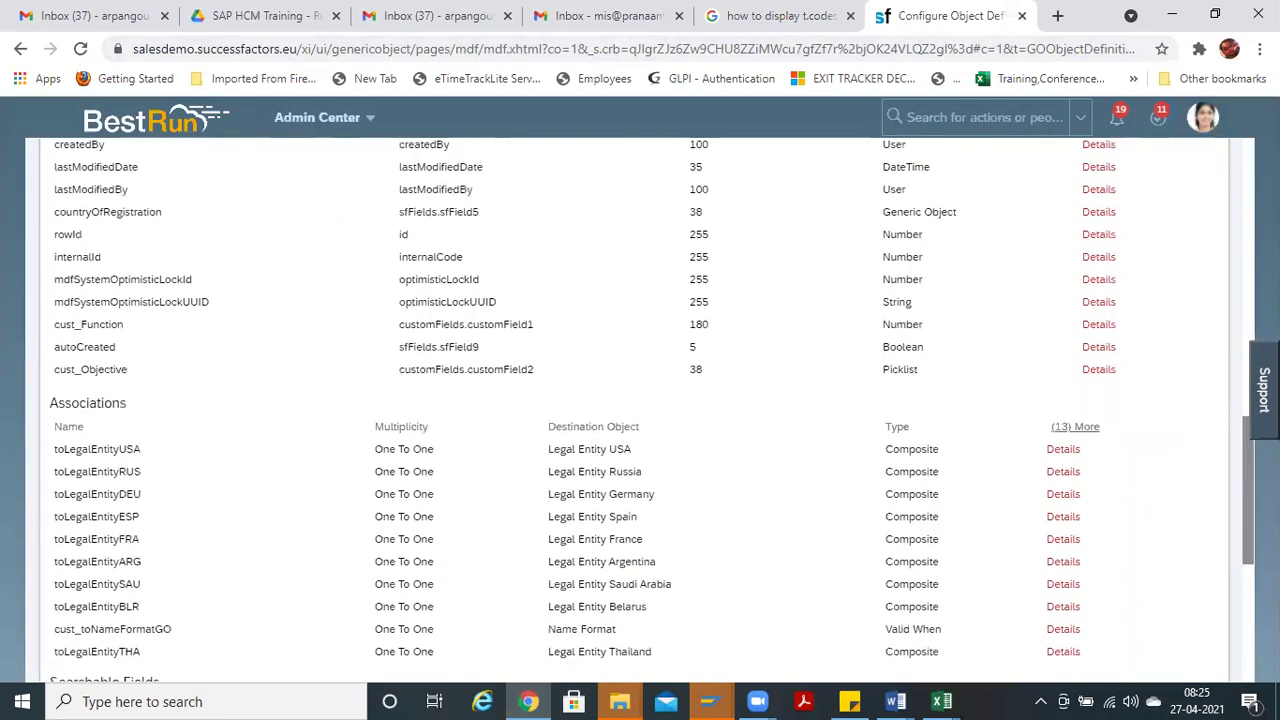
pyautogui.scroll(1, 640, 400)
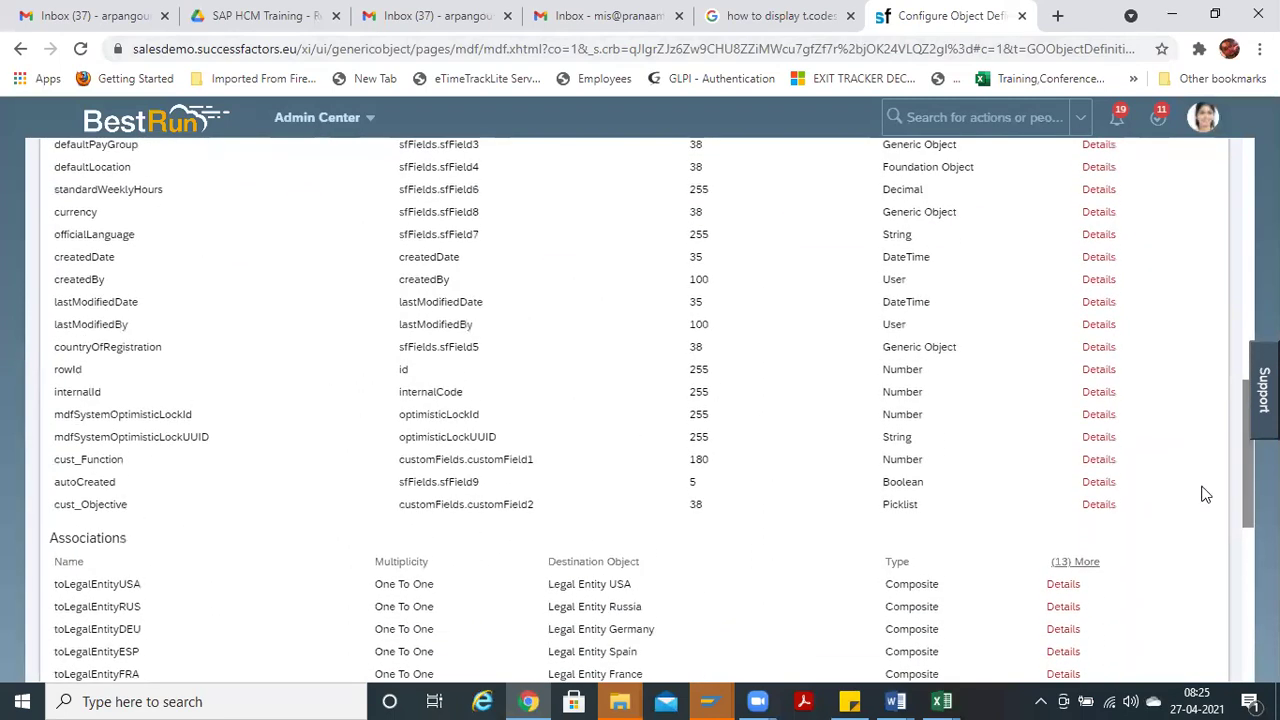
pyautogui.click(1097, 505)
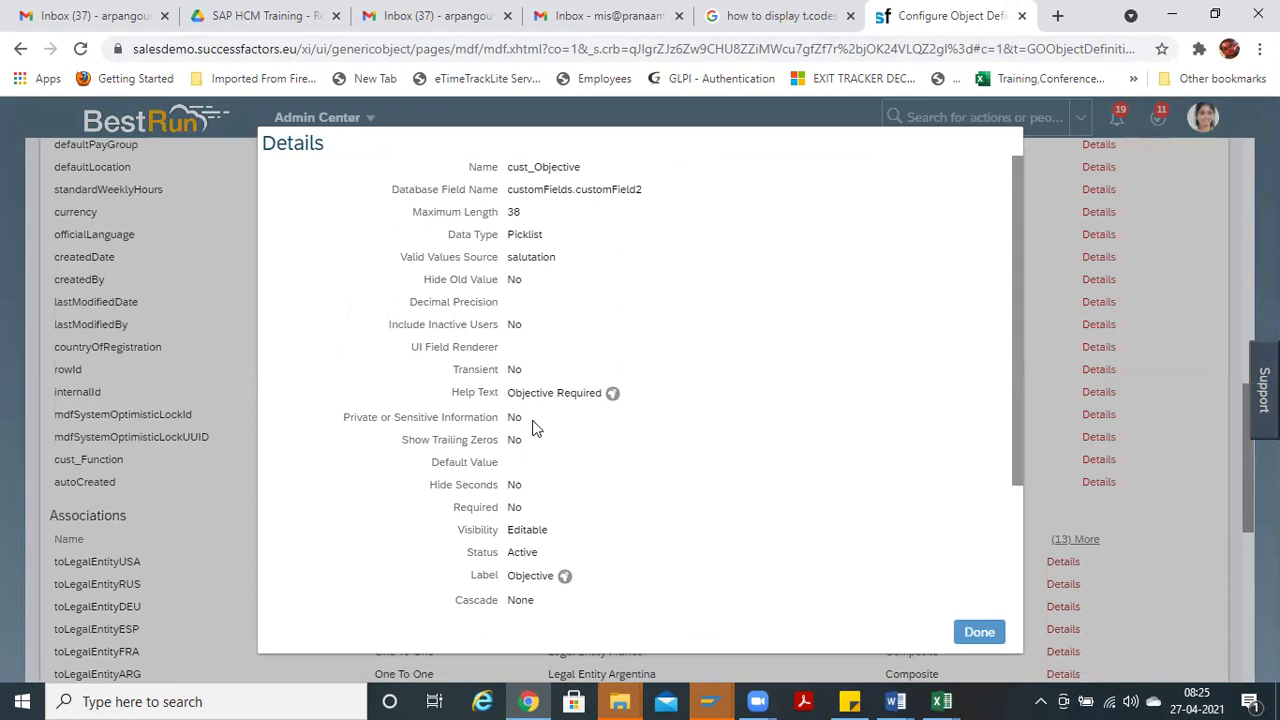
pyautogui.click(979, 634)
# Step: Duplicate the object definitions browser tab and open Manage Data in the copy through an action search for manage data
pyautogui.rightClick(951, 24)
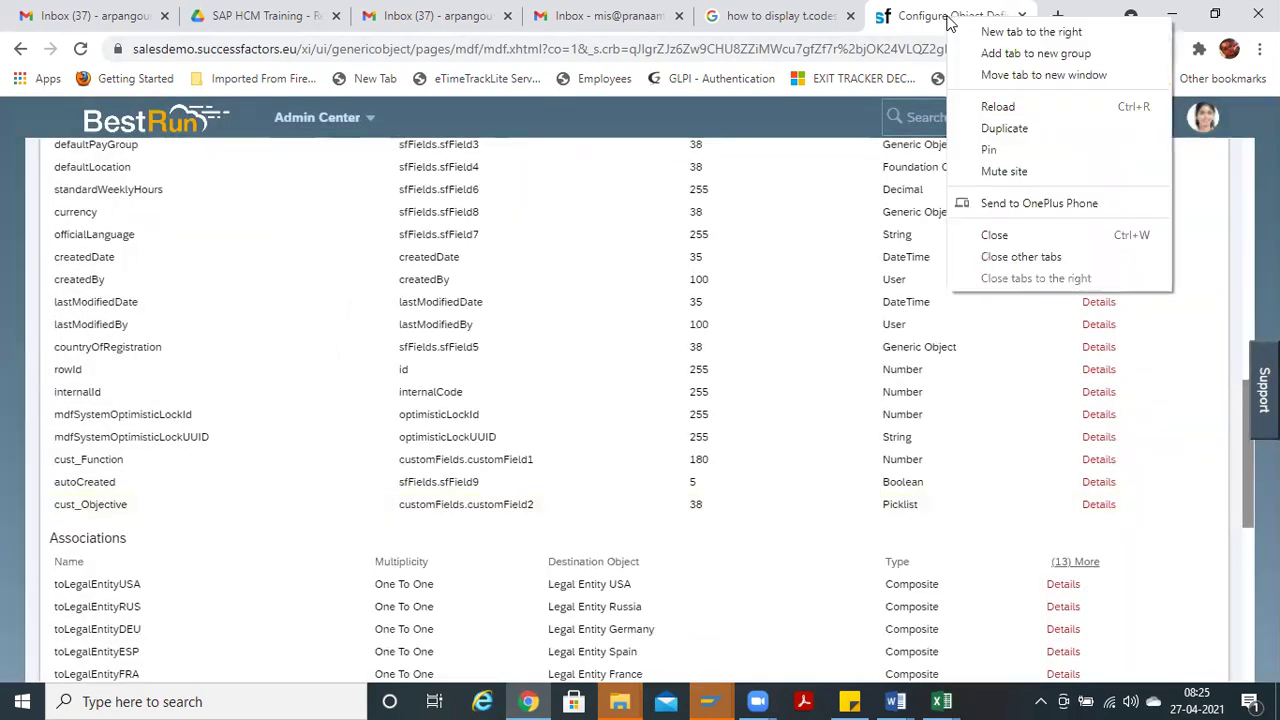
pyautogui.click(1025, 129)
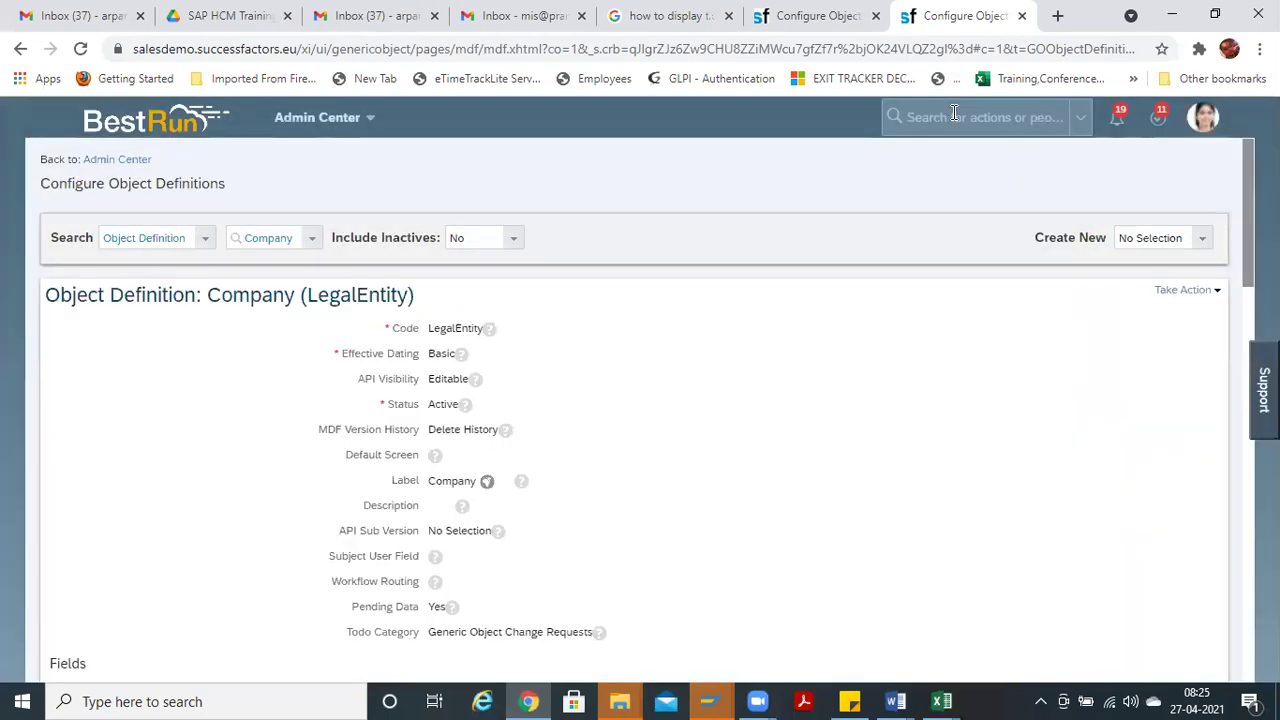
pyautogui.click(954, 113)
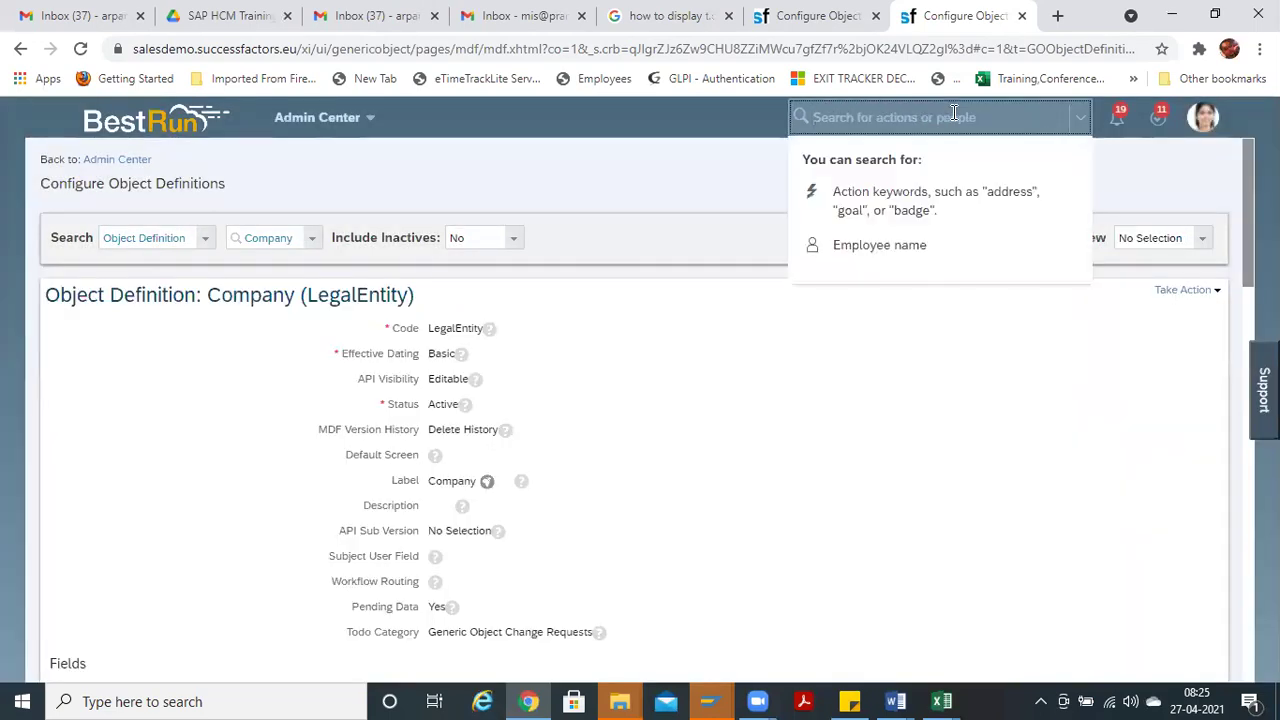
pyautogui.write('manage data')
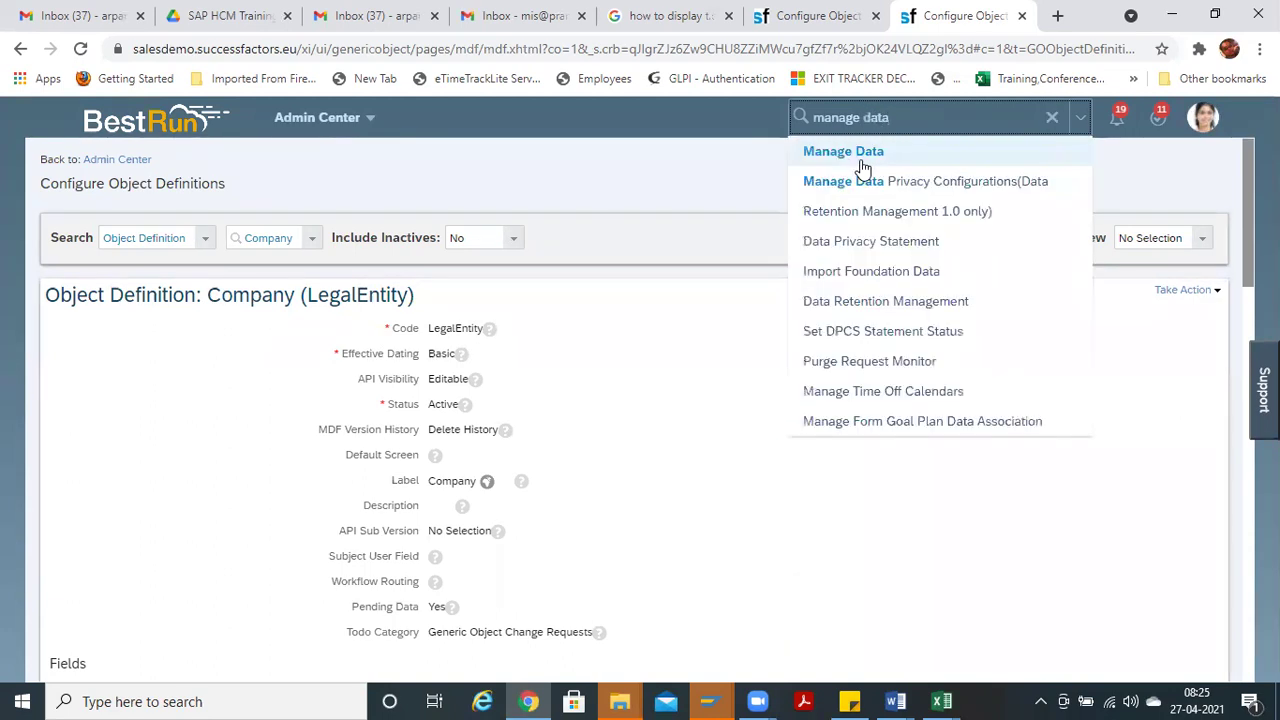
pyautogui.click(862, 163)
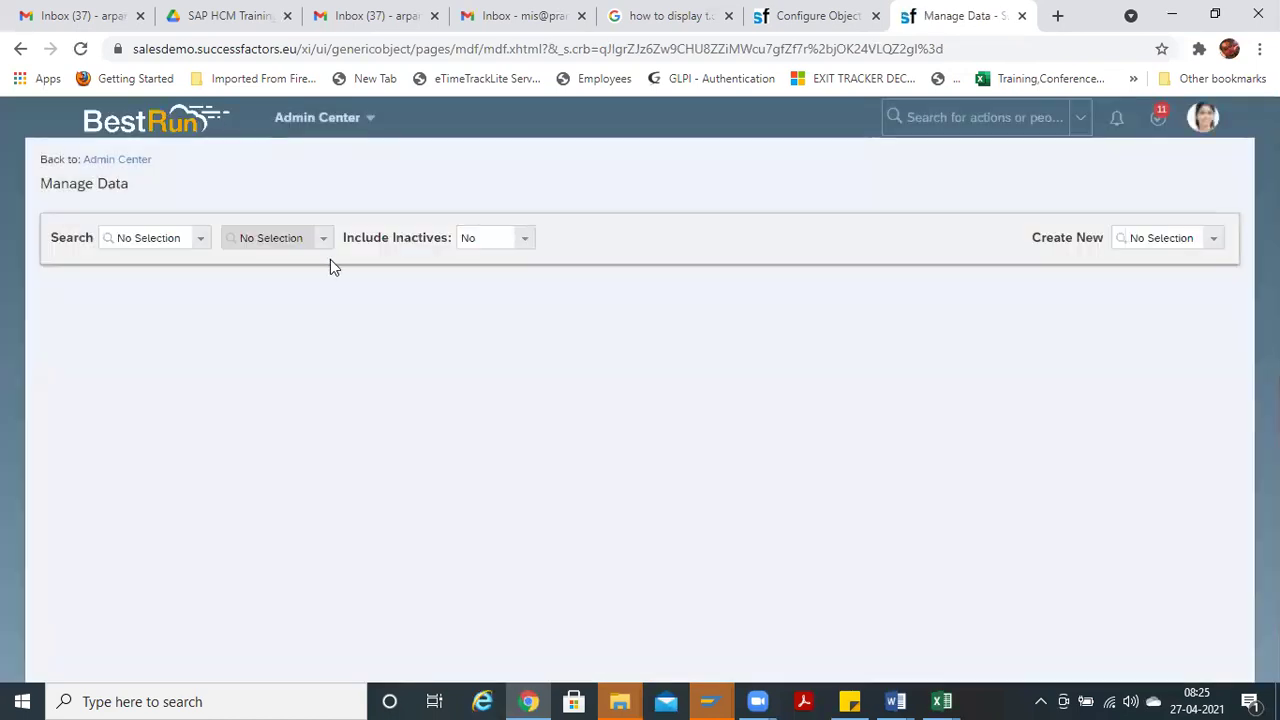
# Step: Start creating a new Company record in Manage Data
pyautogui.click(1214, 241)
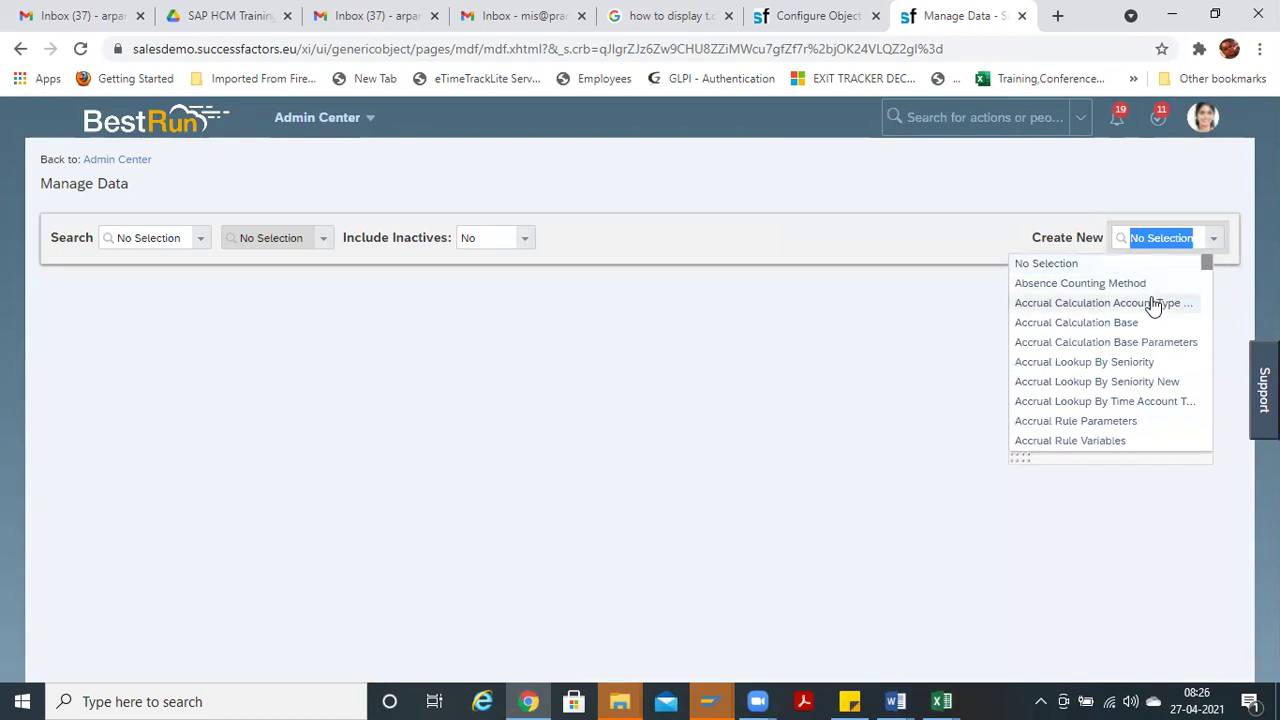
pyautogui.write('legal')
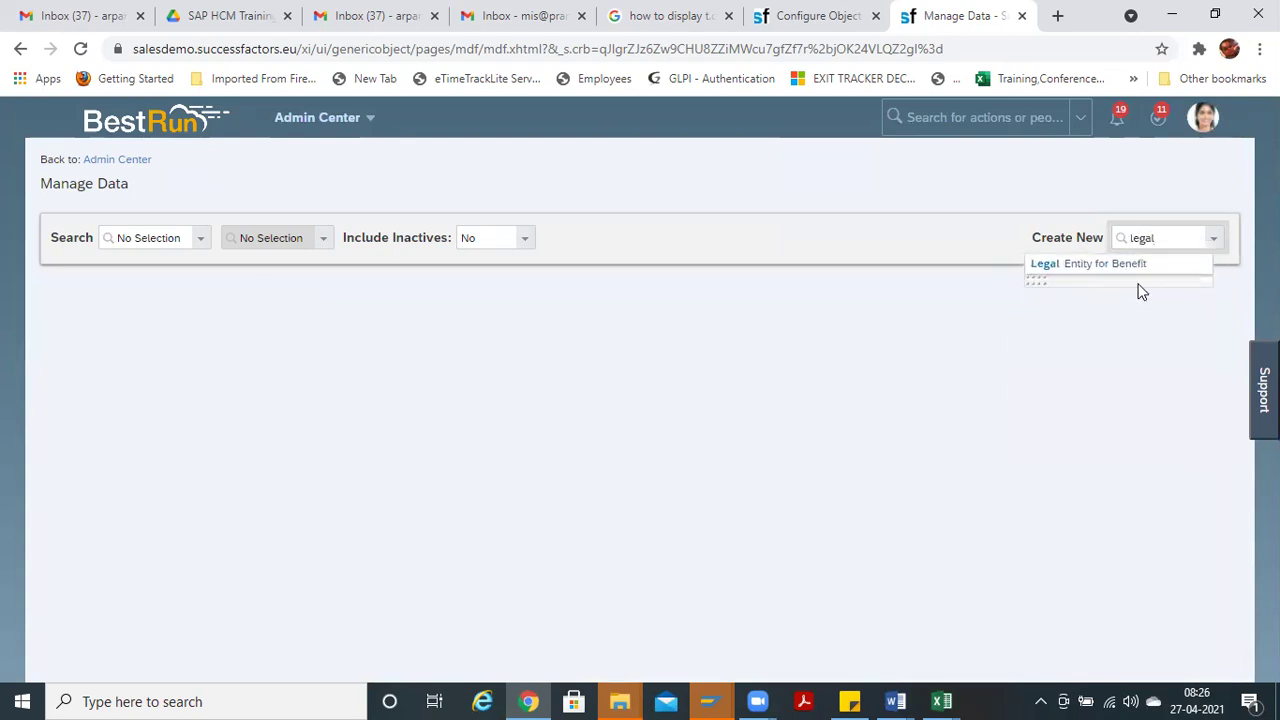
pyautogui.hotkey('ctrl', 'a')
pyautogui.press('BackSpace')
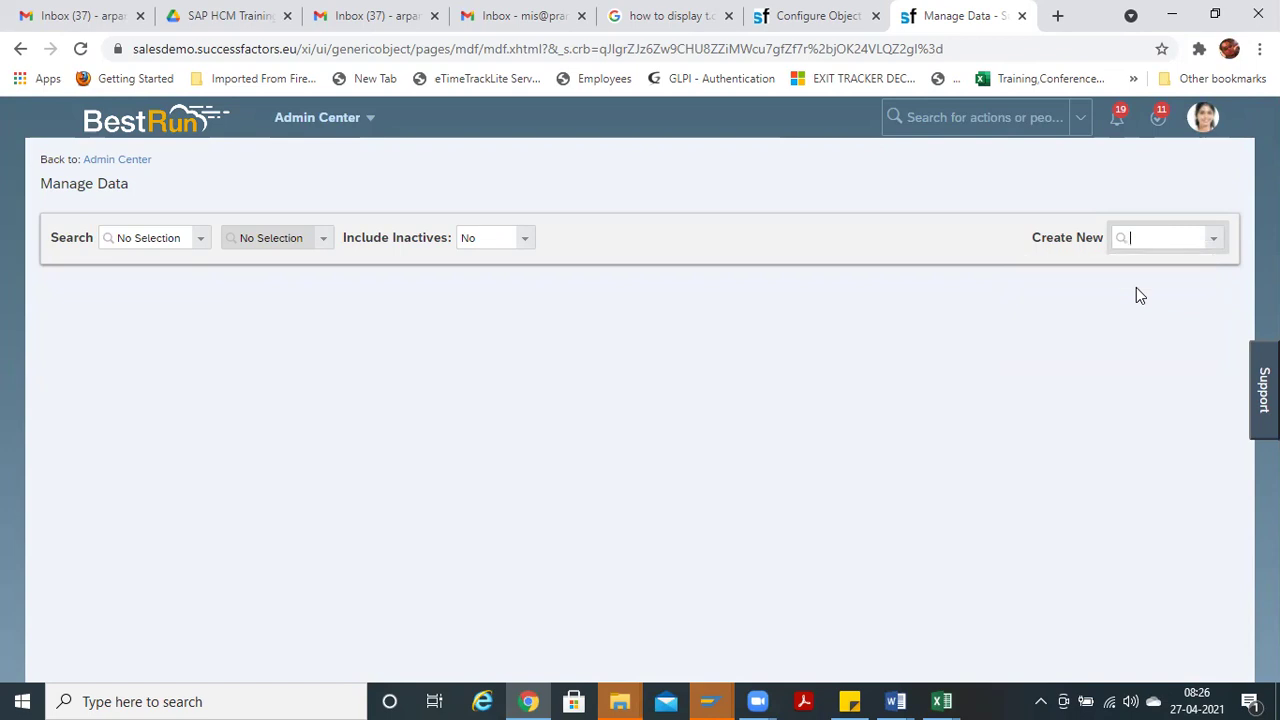
pyautogui.write('company')
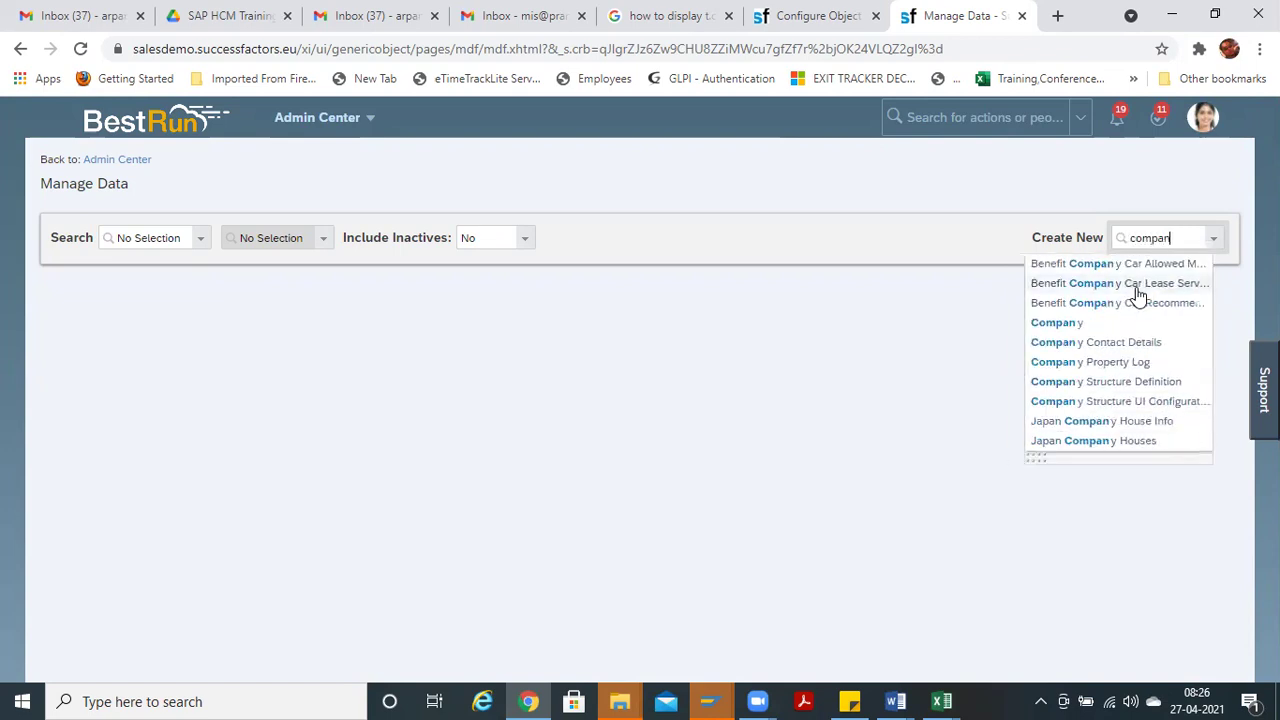
pyautogui.click(1111, 324)
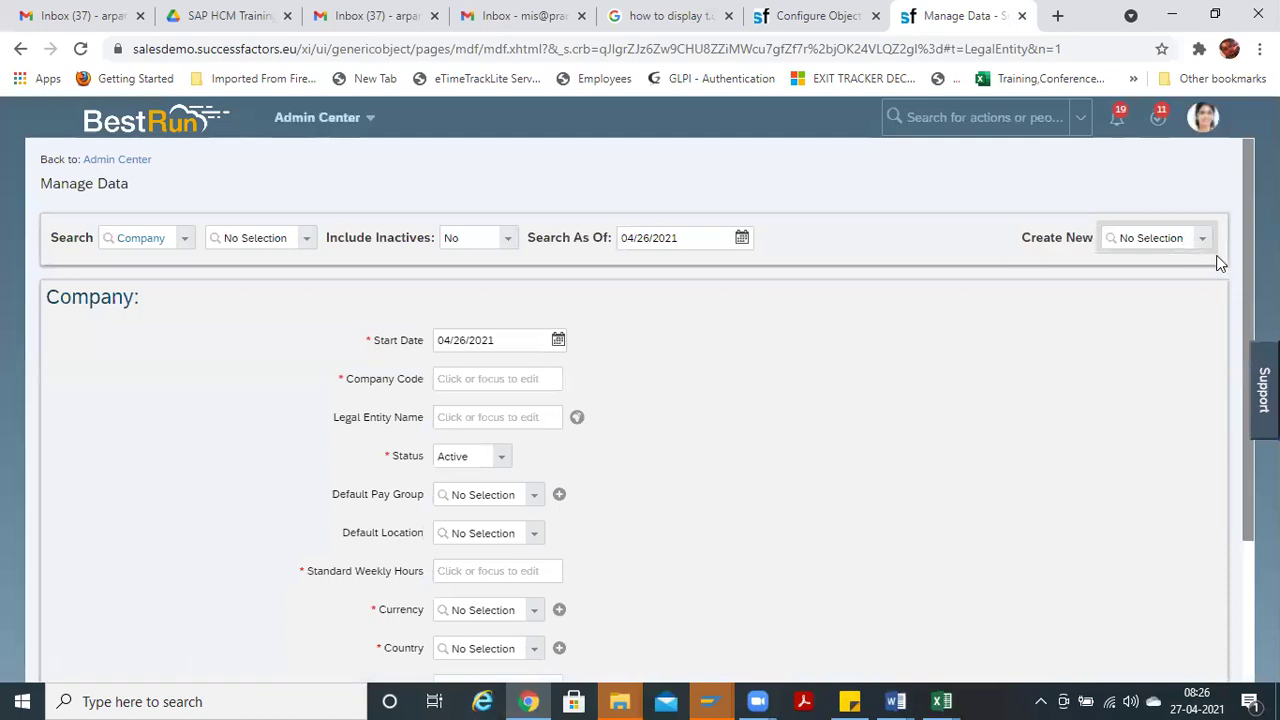
# Step: Examine the values offered by the Objective picklist on the new company record without choosing one
pyautogui.moveTo(1247, 256); pyautogui.dragTo(1242, 428)
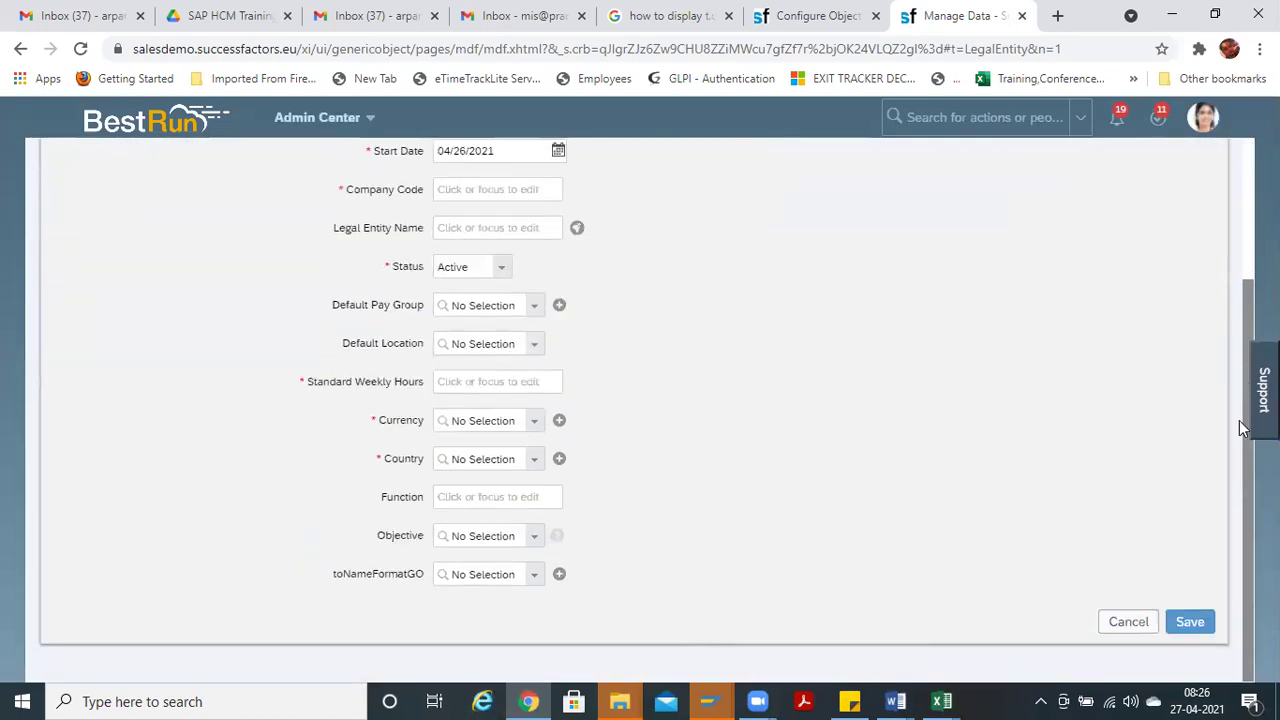
pyautogui.click(536, 541)
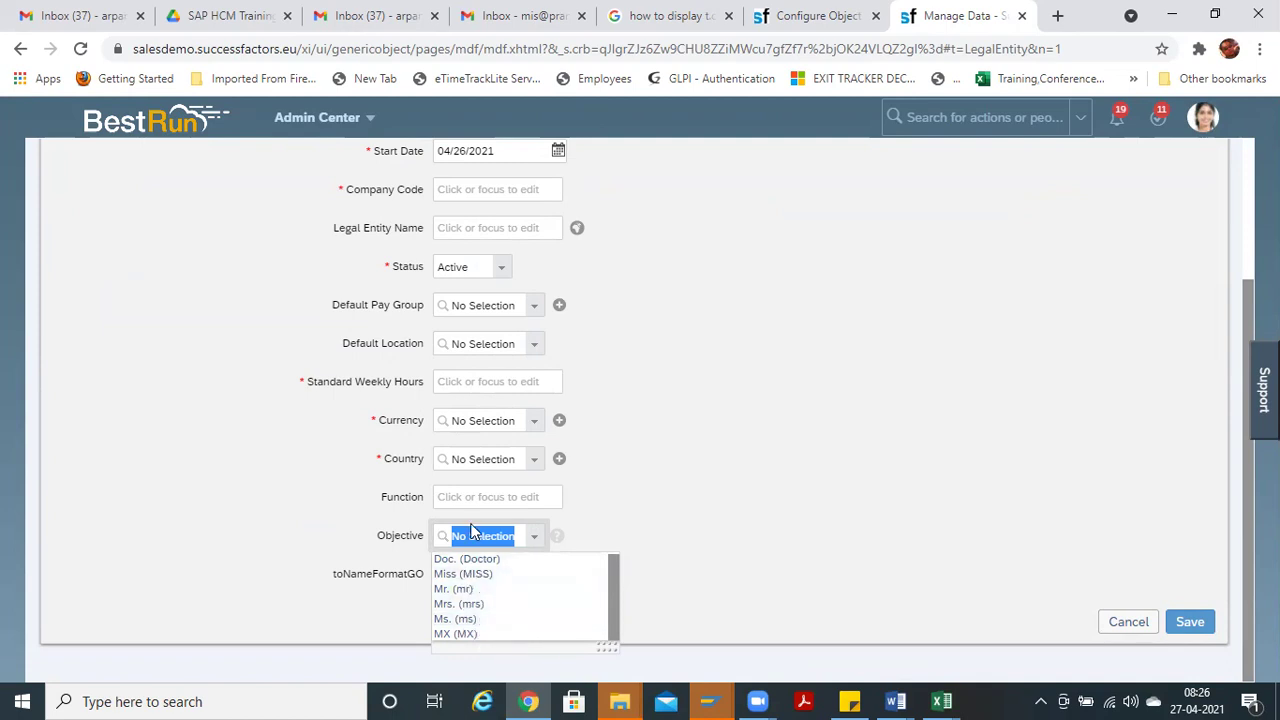
pyautogui.click(660, 560)
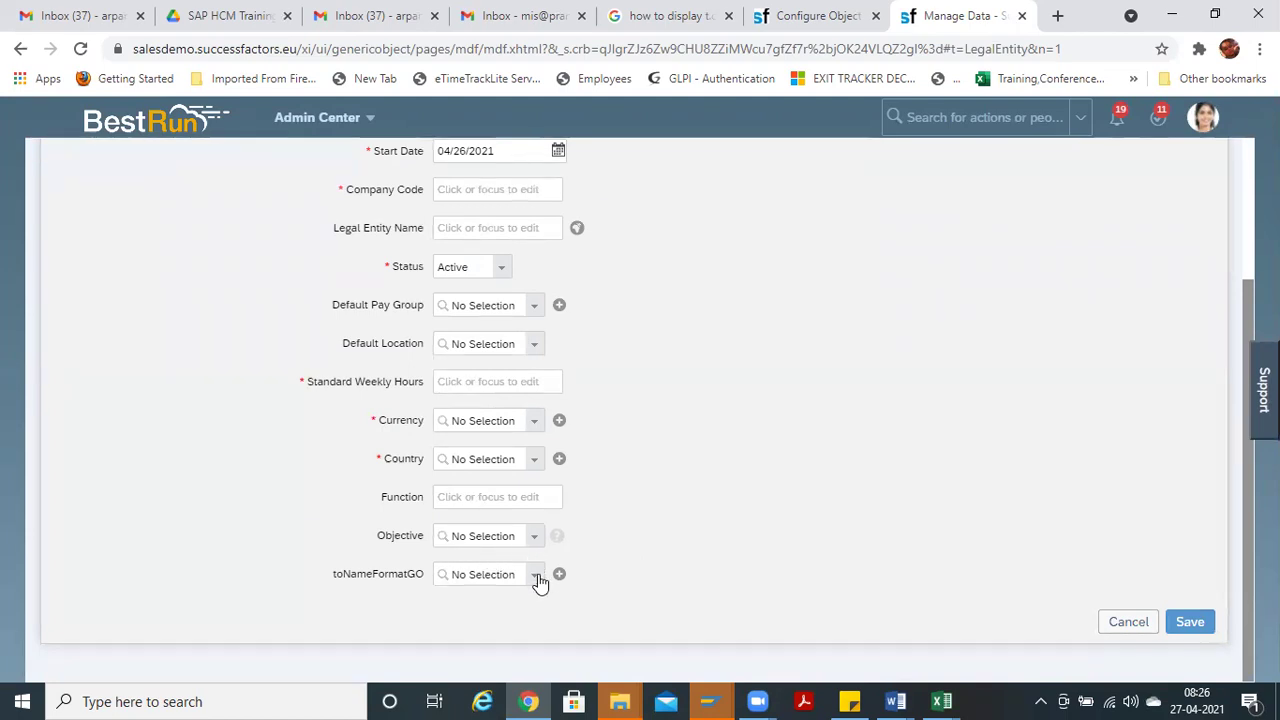
pyautogui.click(535, 537)
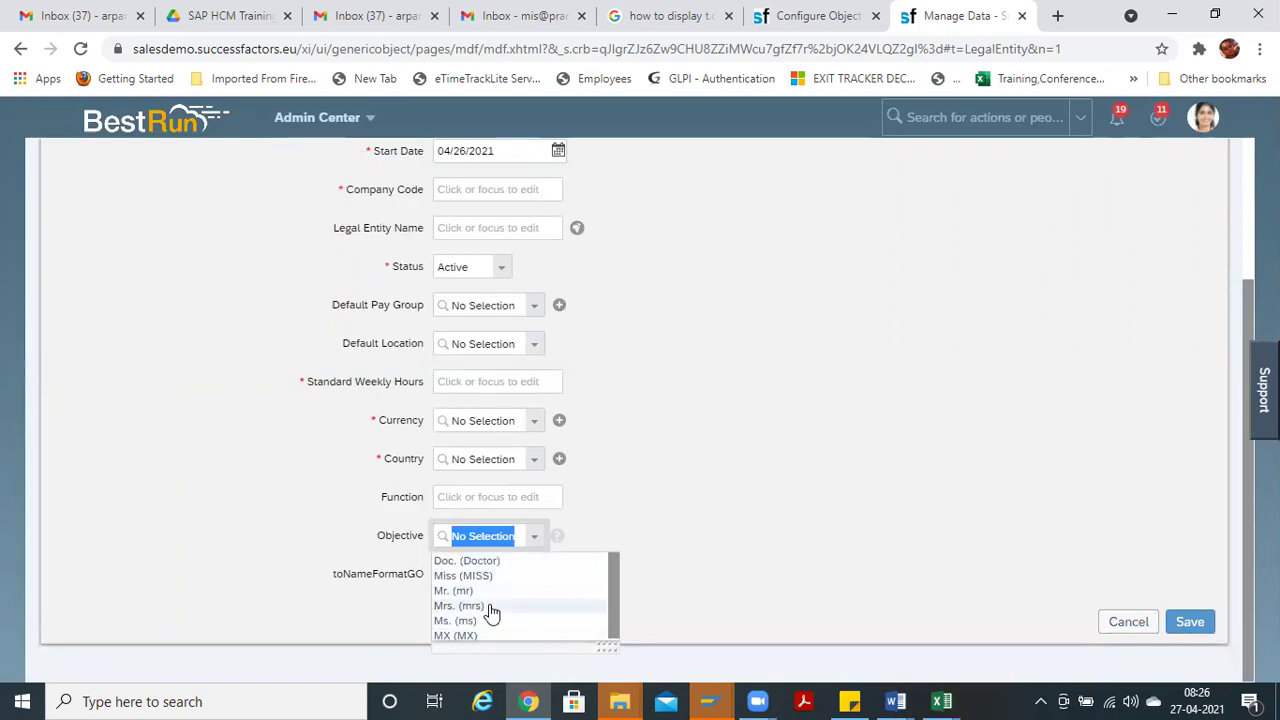
pyautogui.click(712, 484)
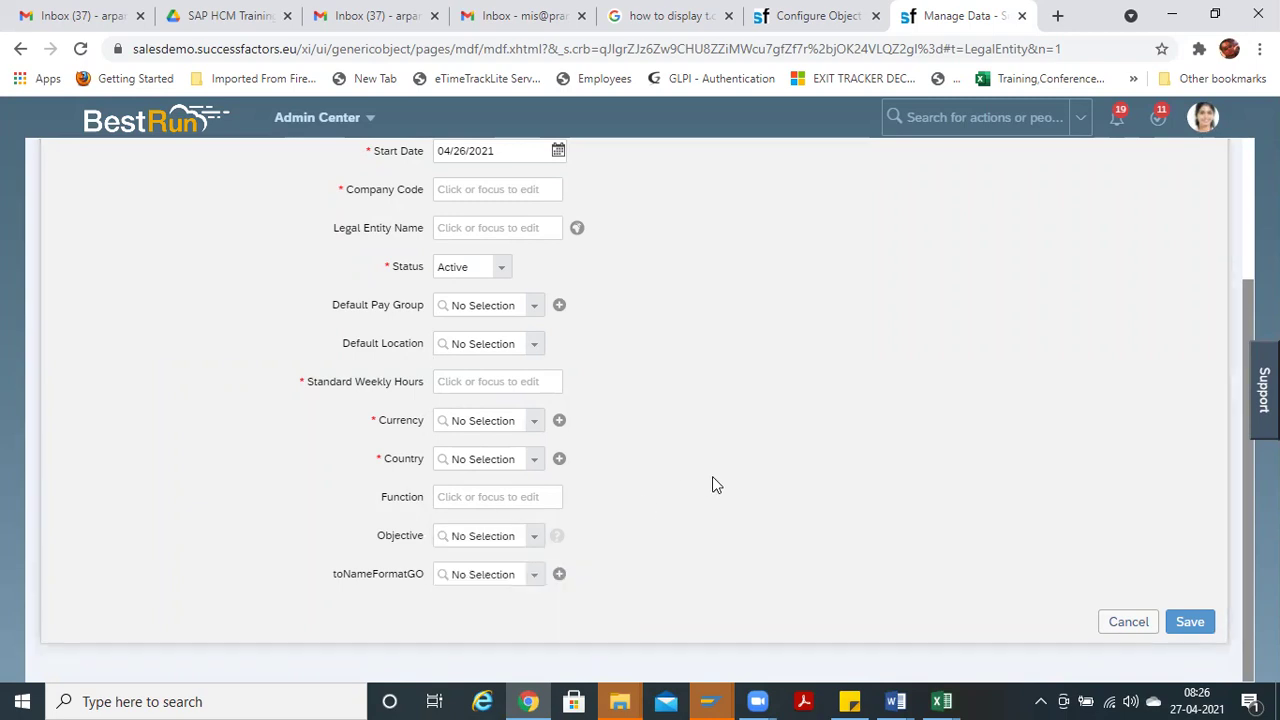
# Step: Return to the Configure Object Definitions browser tab and reopen the Company definition for correction
pyautogui.click(802, 16)
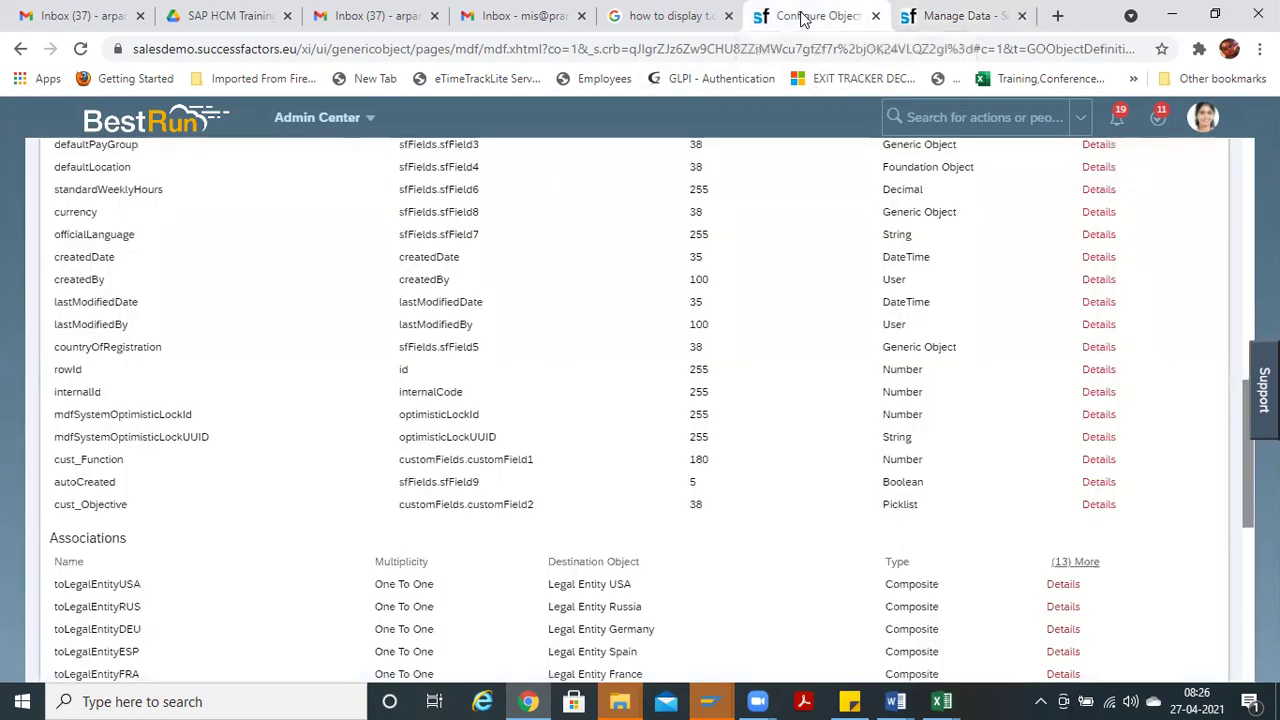
pyautogui.moveTo(1248, 432); pyautogui.dragTo(1248, 190)
pyautogui.click(1178, 297)
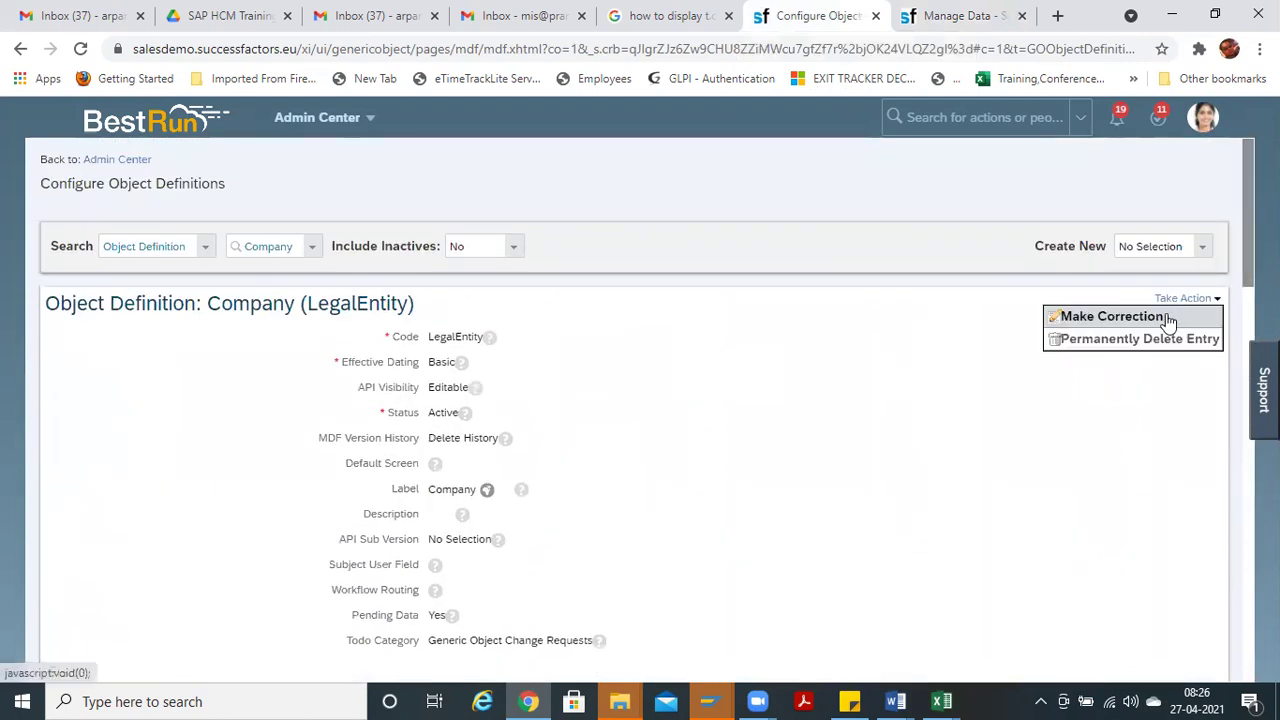
pyautogui.click(1168, 318)
# Step: Open the details of the cust_Objective field in the Company definition and clear its valid values source
pyautogui.scroll(-5, 640, 400)
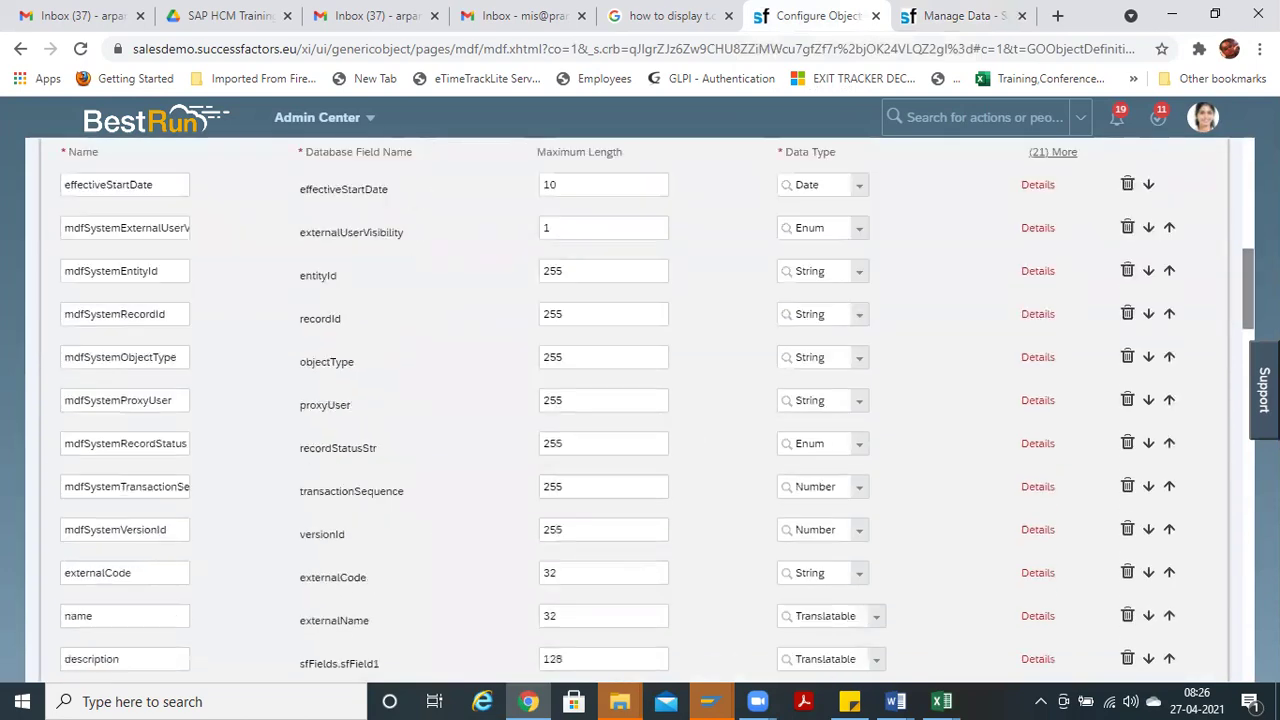
pyautogui.scroll(-10, 640, 410)
pyautogui.scroll(1, 640, 410)
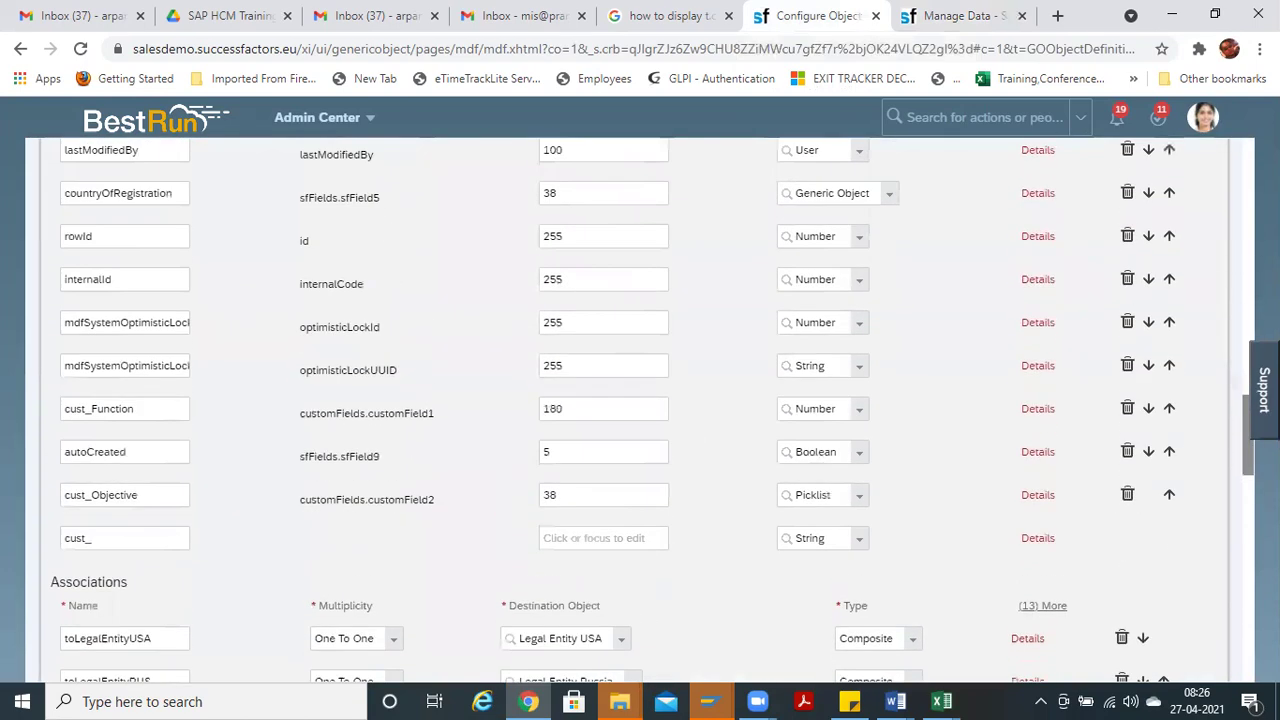
pyautogui.click(1040, 497)
pyautogui.click(550, 338)
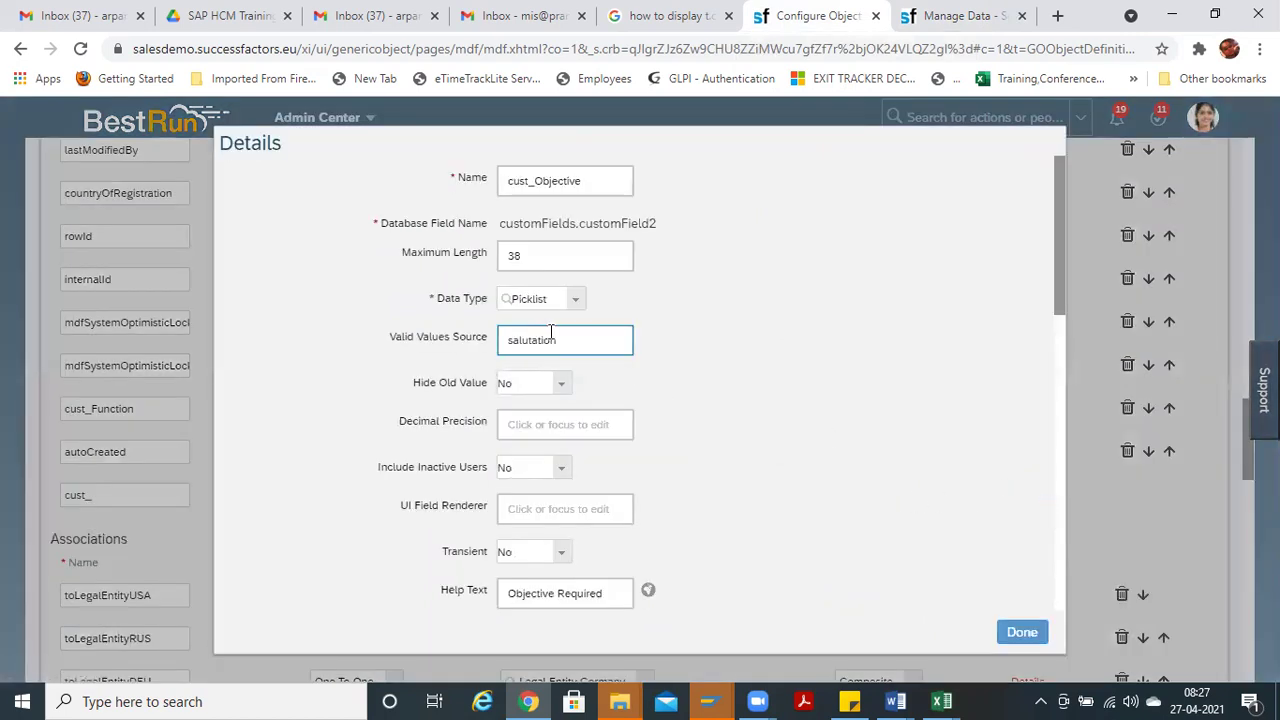
pyautogui.doubleClick(569, 341)
pyautogui.press('BackSpace')
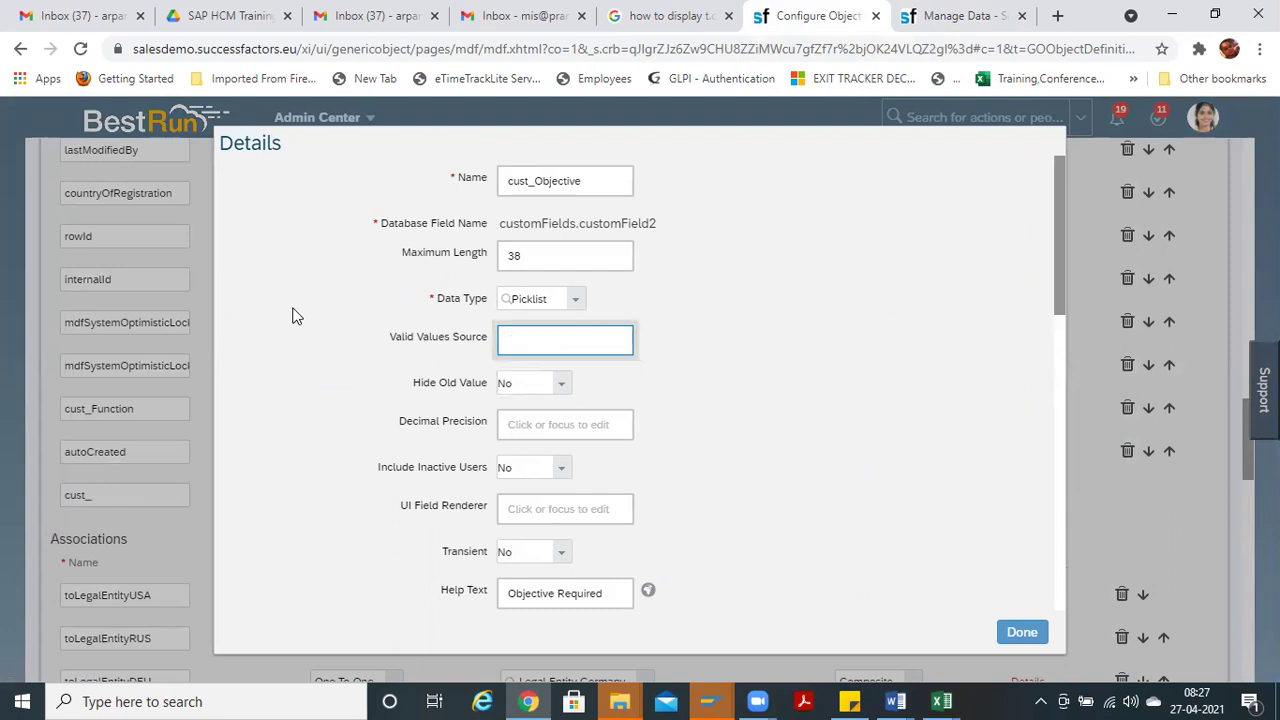
# Step: Change the cust_Objective field's data type to Date and save the Company definition, accepting the data type change
pyautogui.click(576, 300)
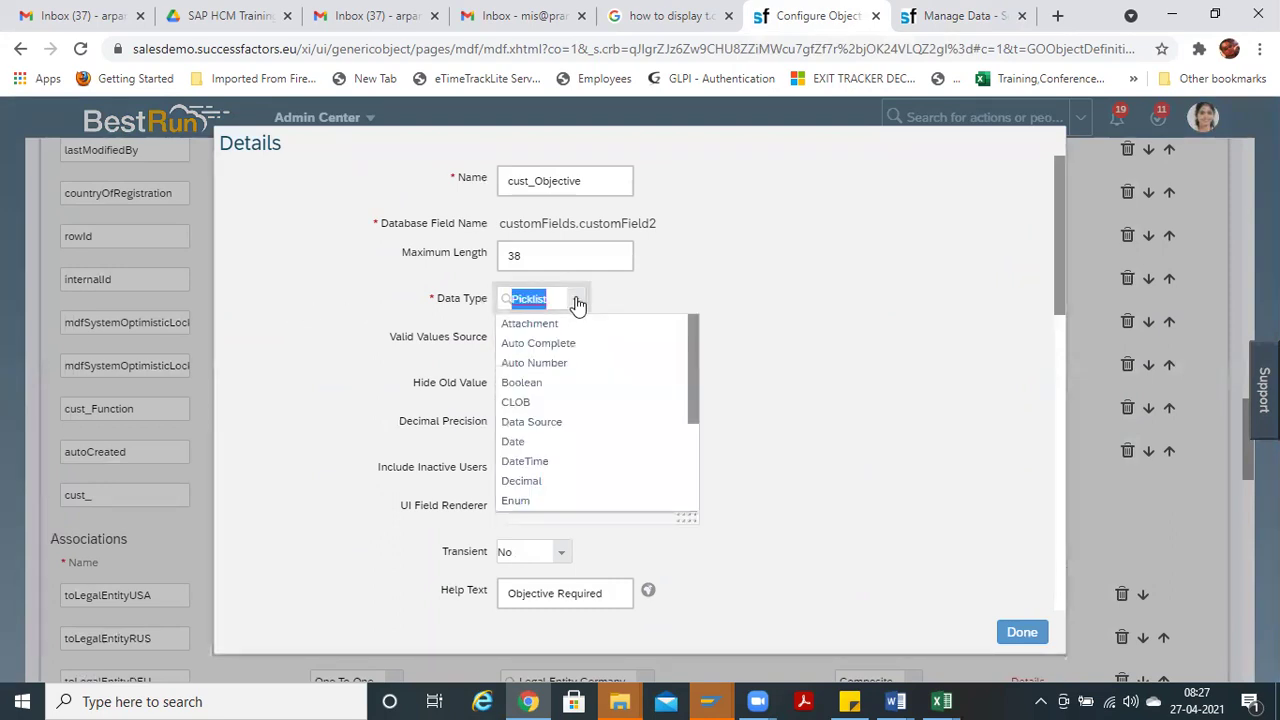
pyautogui.click(554, 441)
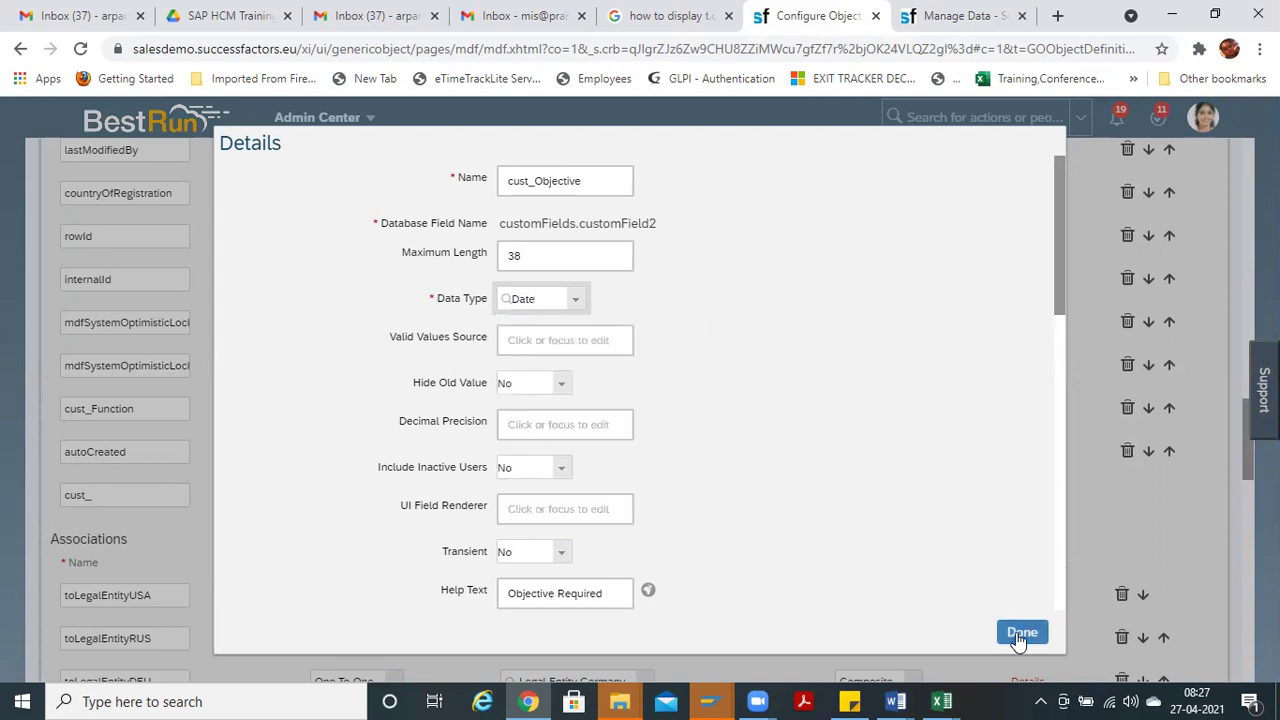
pyautogui.click(1018, 633)
pyautogui.scroll(-15, 1209, 636)
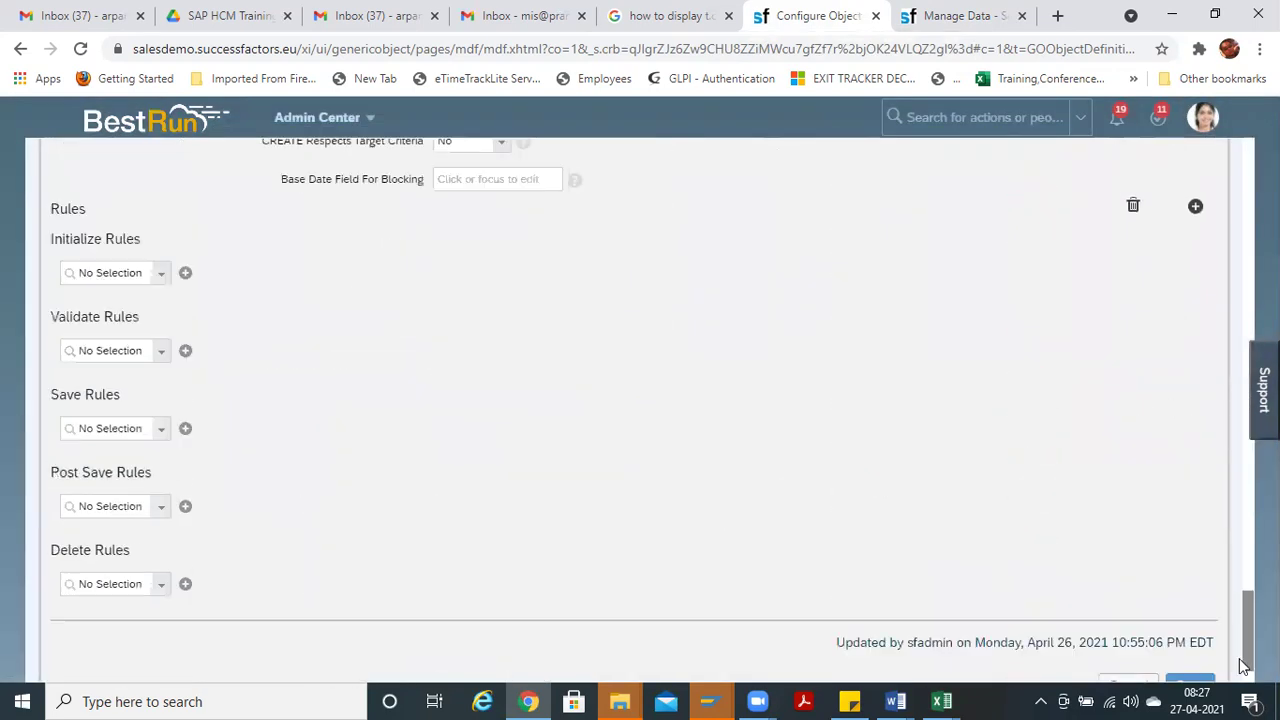
pyautogui.click(1189, 621)
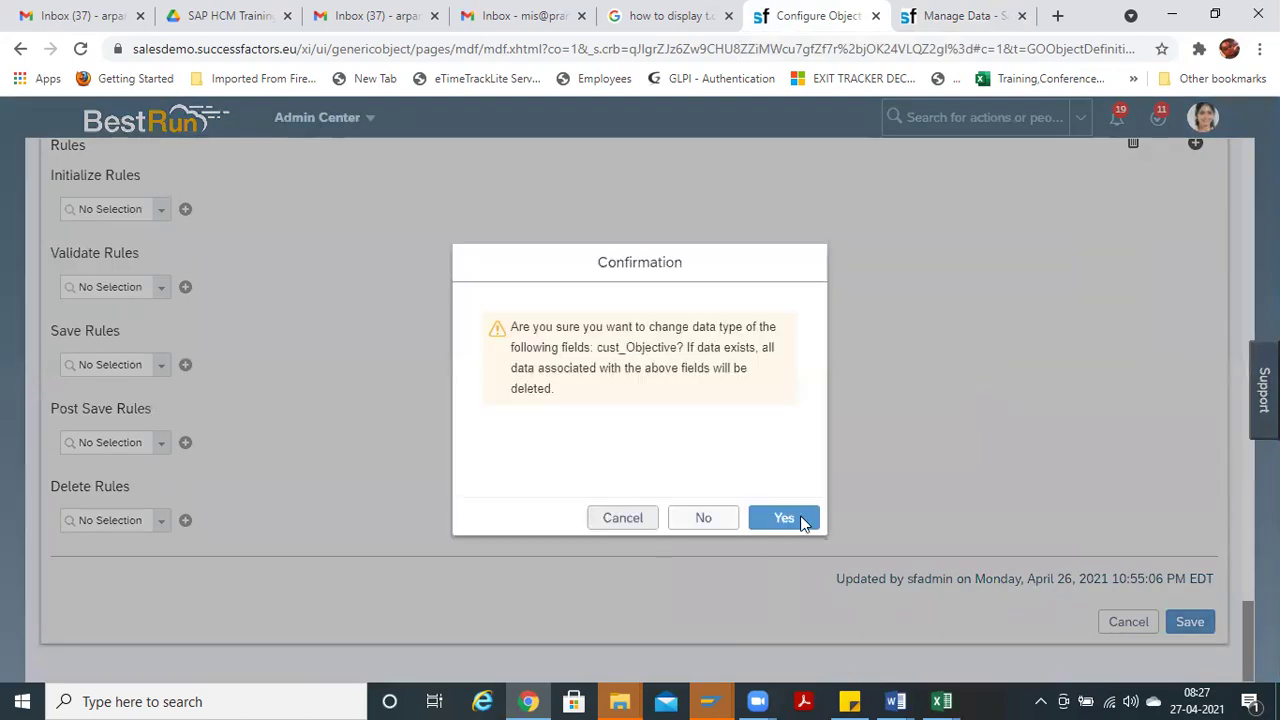
pyautogui.click(776, 518)
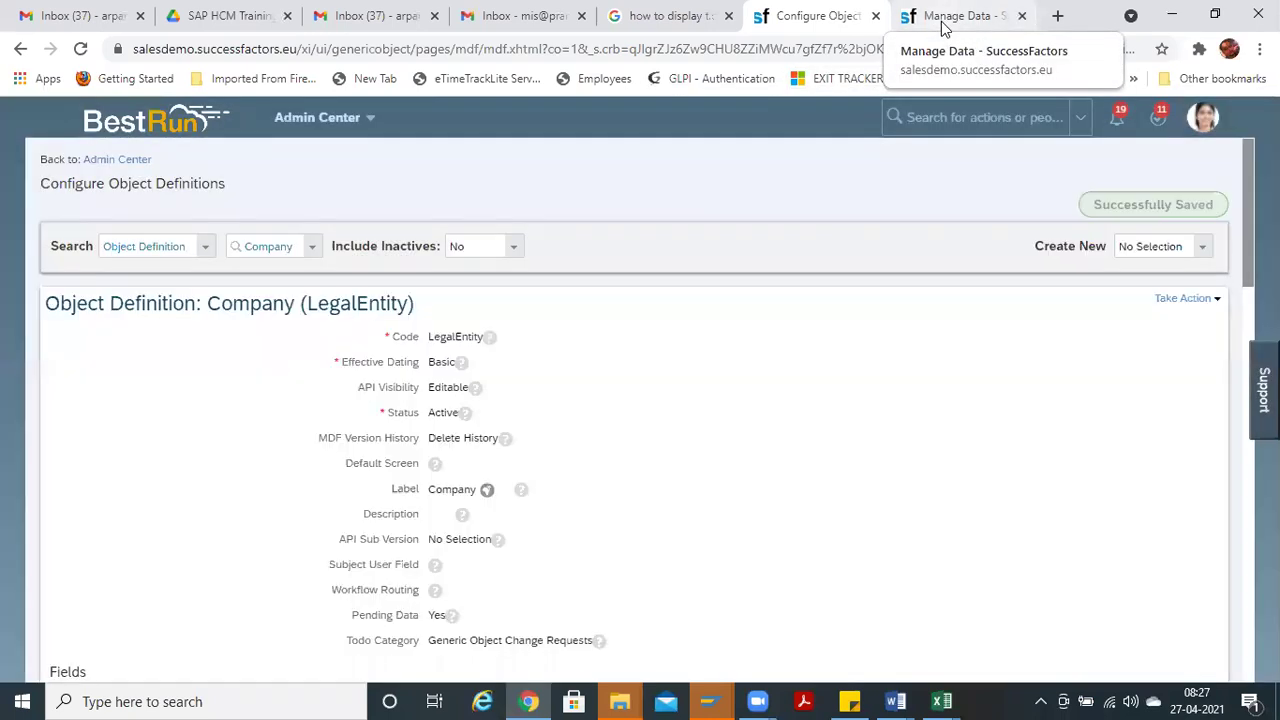
# Step: Reload the new company record in the Manage Data browser tab and inspect the Objective field's calendar without choosing a date
pyautogui.click(941, 27)
pyautogui.click(723, 49)
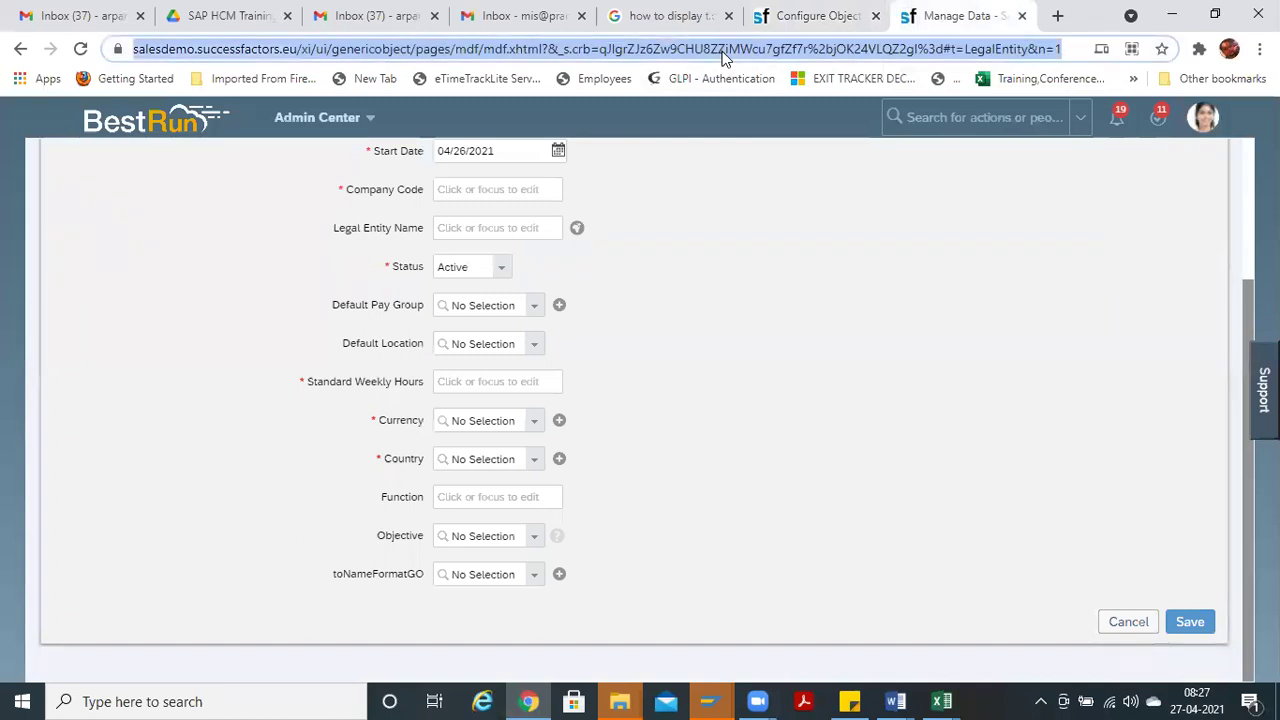
pyautogui.press('Return')
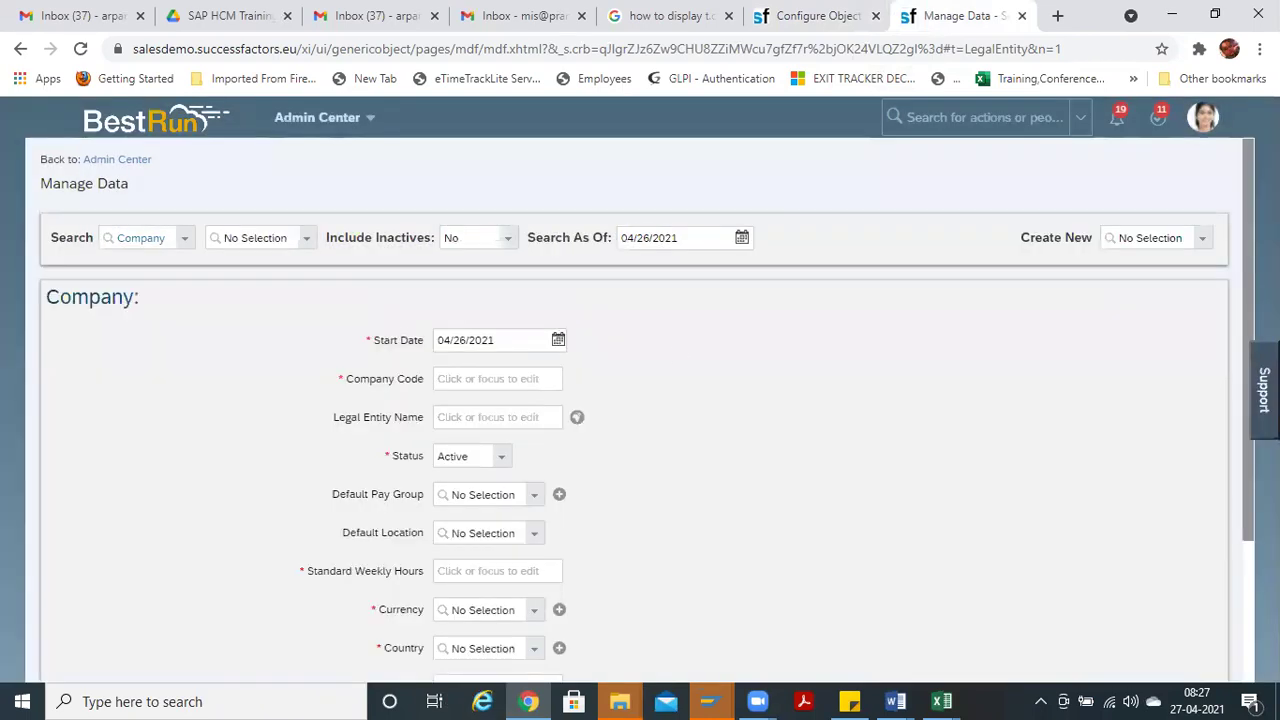
pyautogui.scroll(-2, 556, 540)
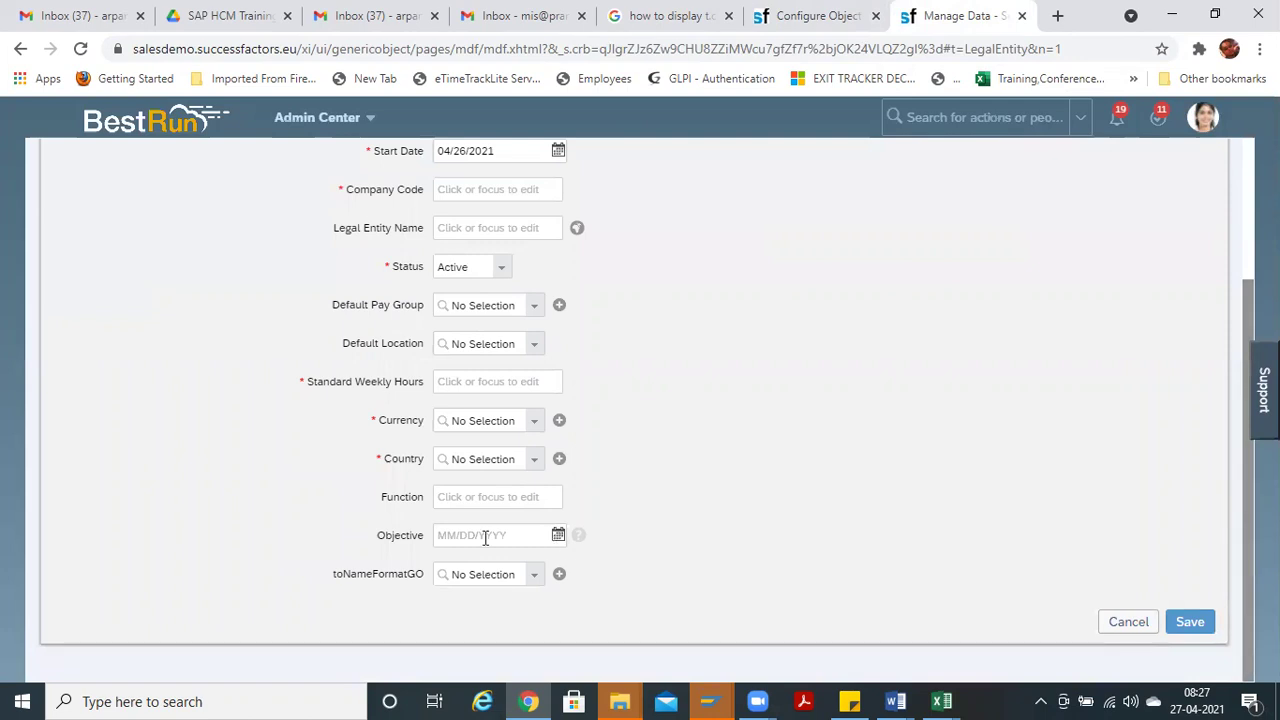
pyautogui.click(558, 534)
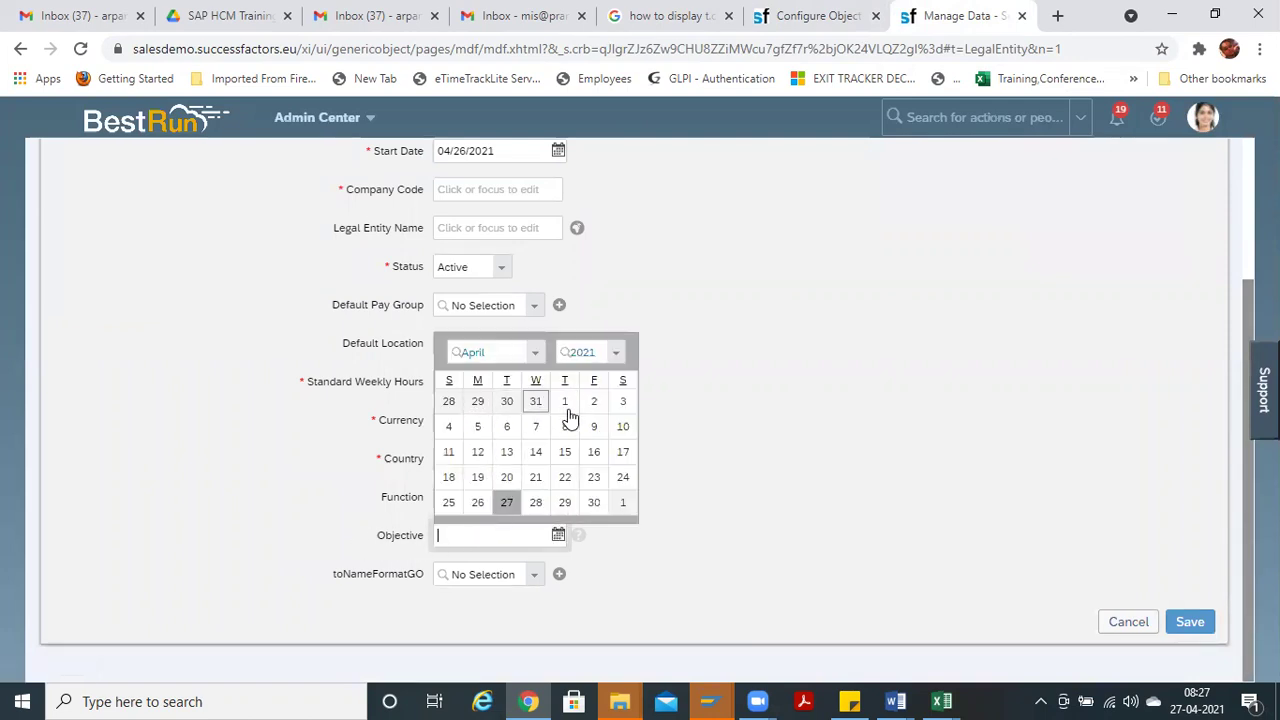
pyautogui.click(617, 374)
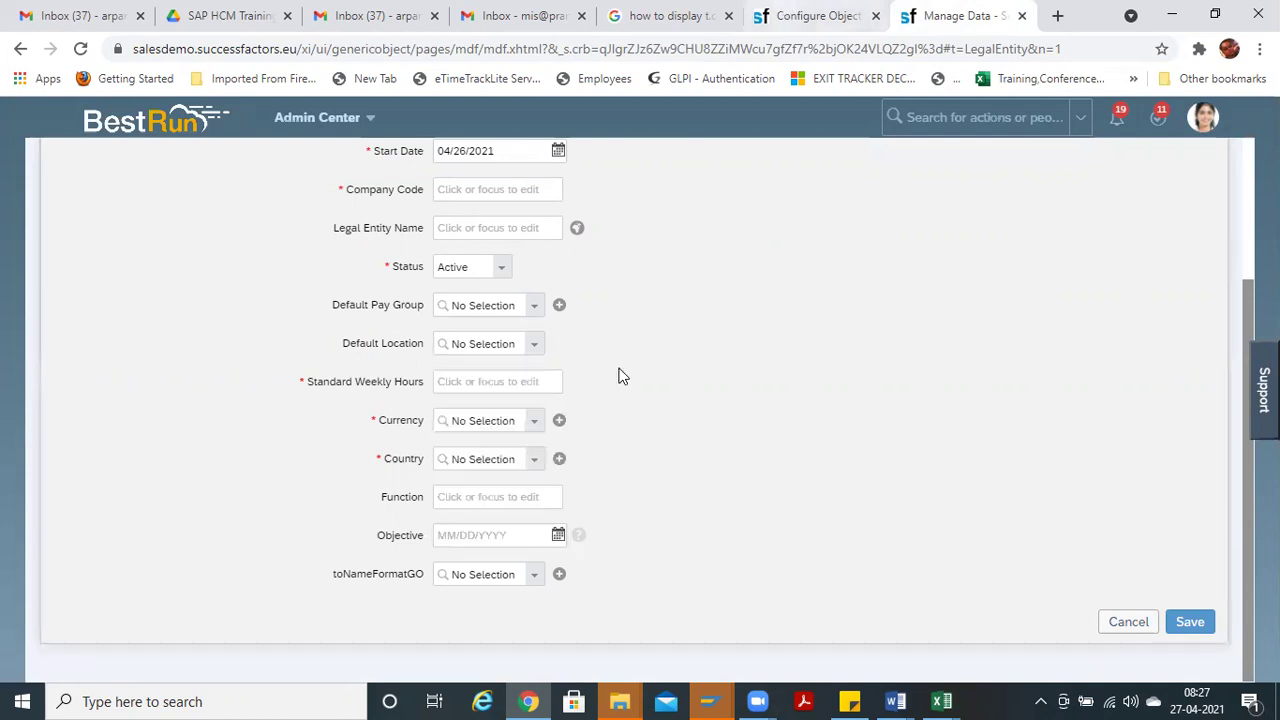
# Step: Return to the Configure Object Definitions browser tab and reopen the Company definition for correction at its custom fields
pyautogui.click(800, 15)
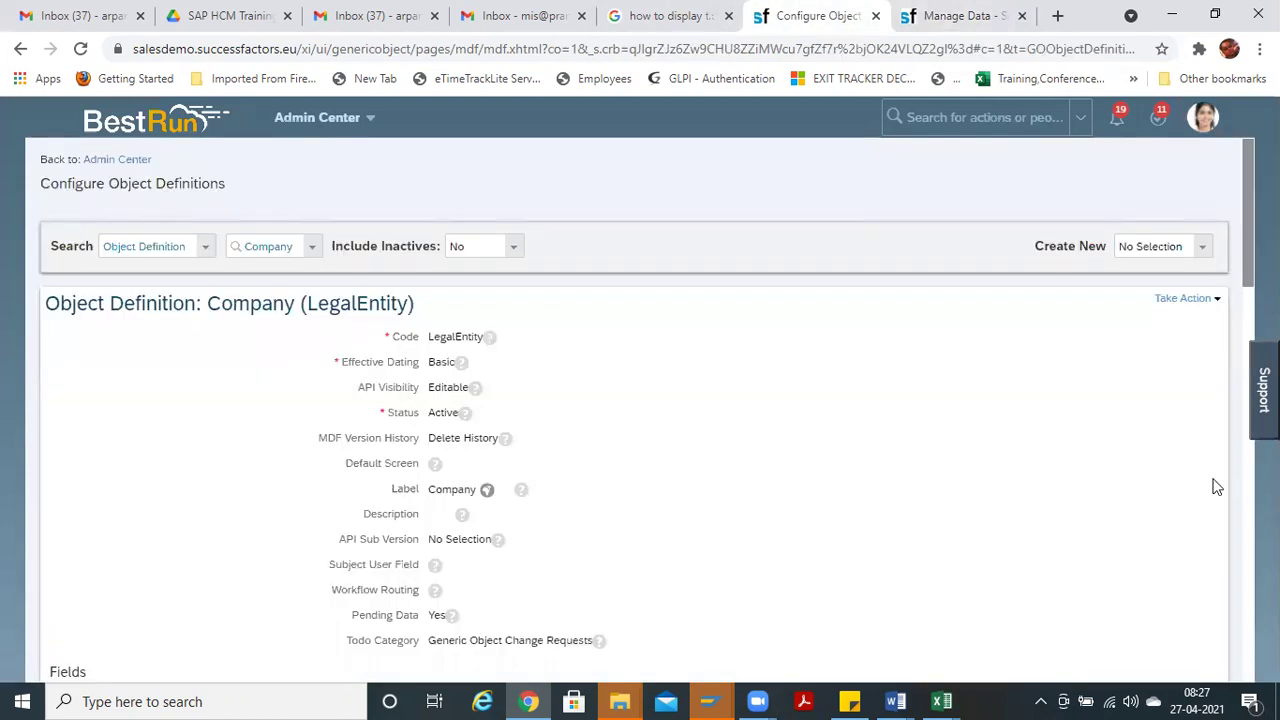
pyautogui.click(1197, 299)
pyautogui.click(1195, 316)
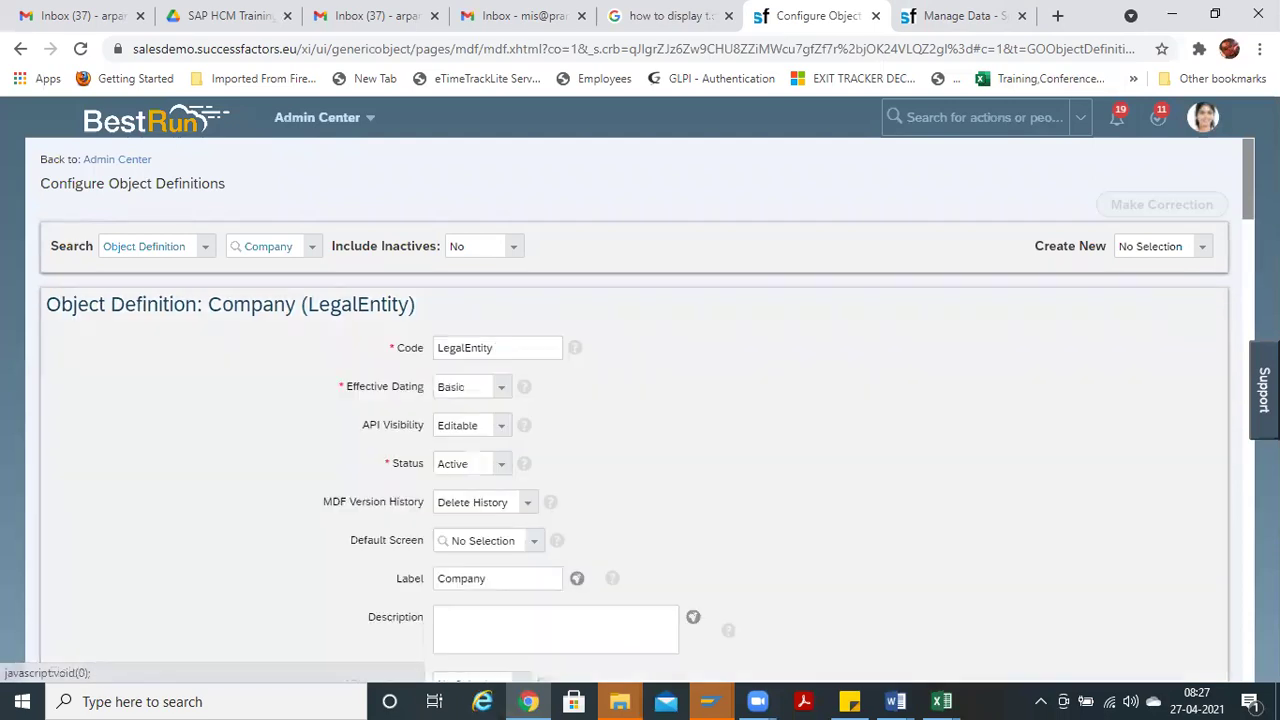
pyautogui.moveTo(1247, 218); pyautogui.dragTo(1247, 495)
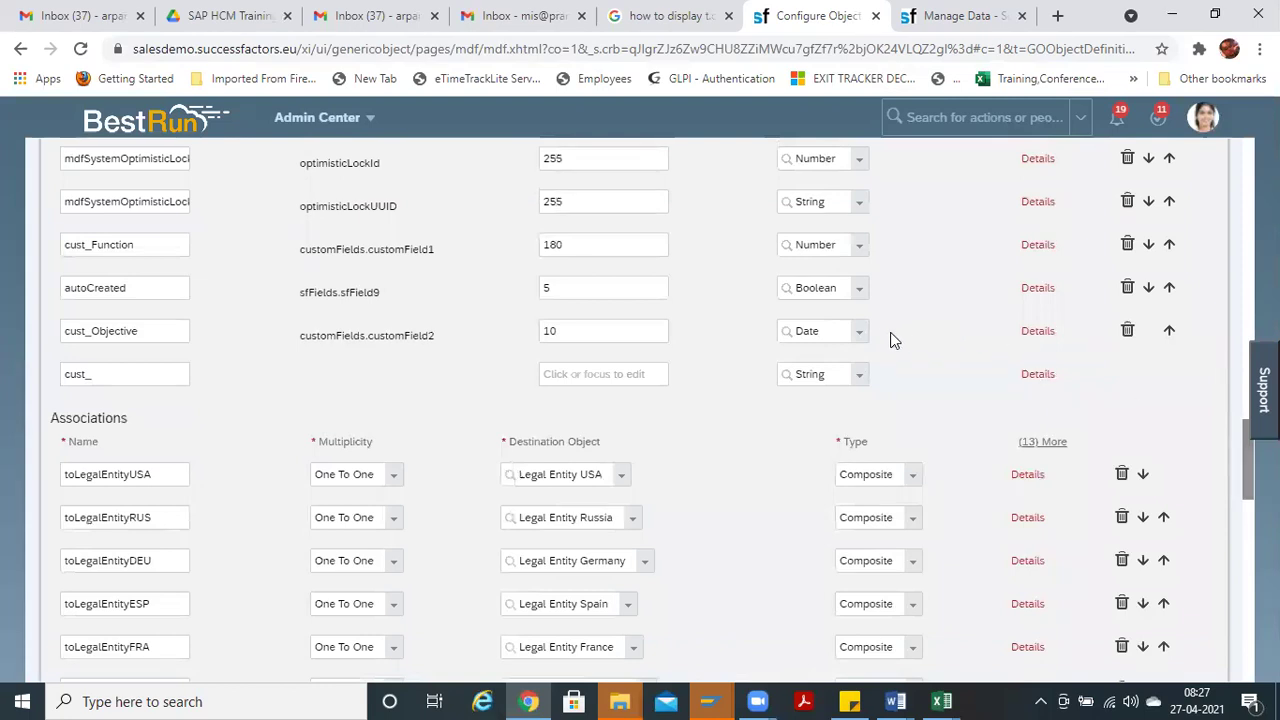
# Step: Try to save the Company definition with the cust_Objective field's data type set to Enum
pyautogui.click(859, 333)
pyautogui.moveTo(971, 407); pyautogui.dragTo(974, 455)
pyautogui.click(831, 476)
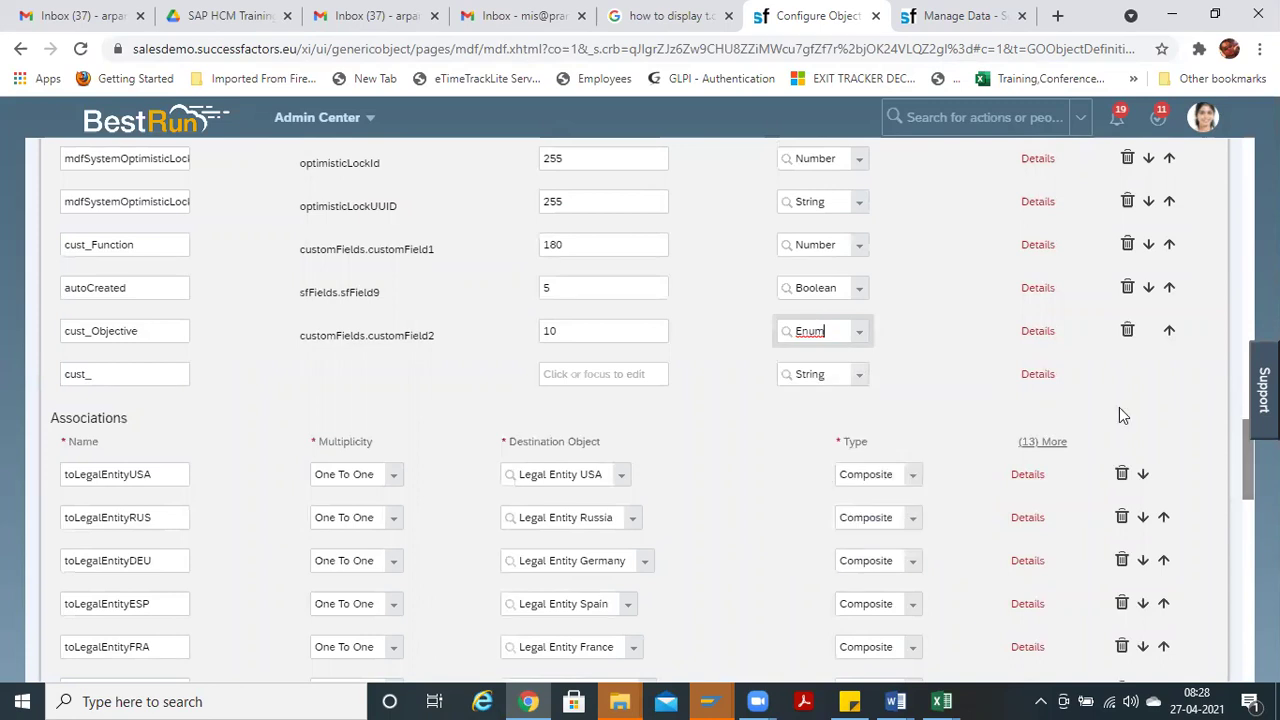
pyautogui.scroll(-10, 640, 400)
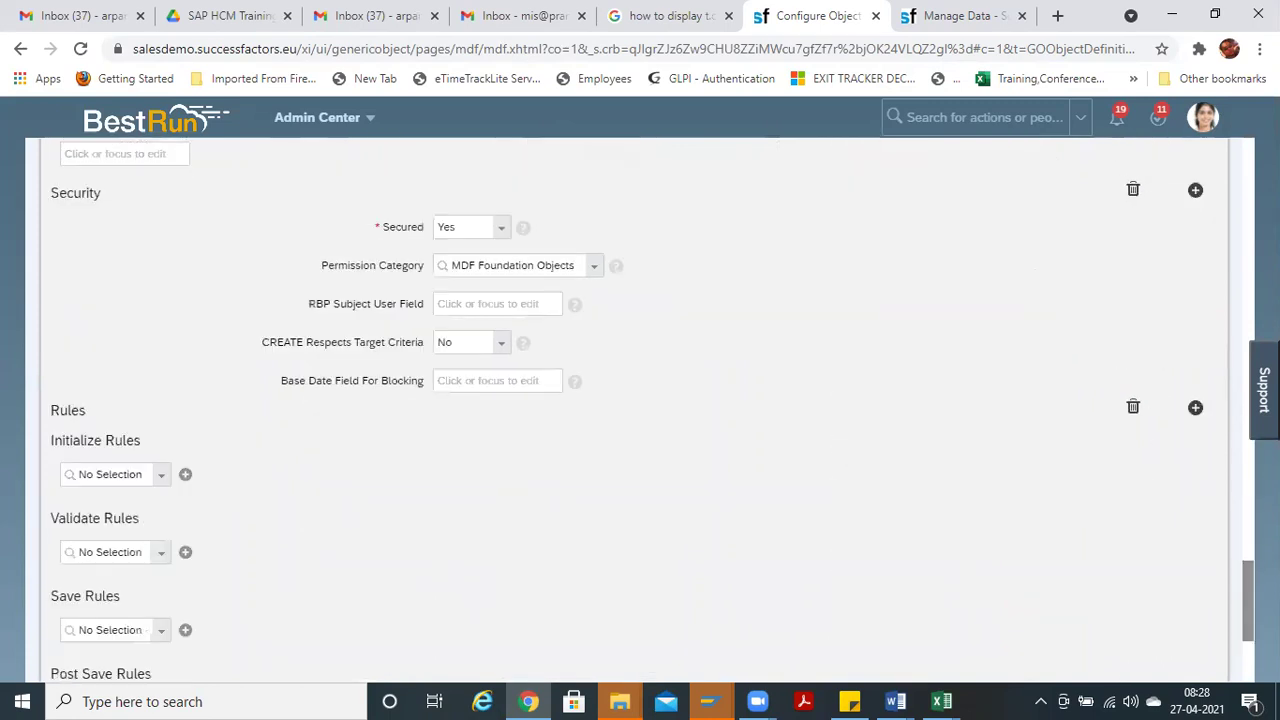
pyautogui.scroll(-3, 640, 400)
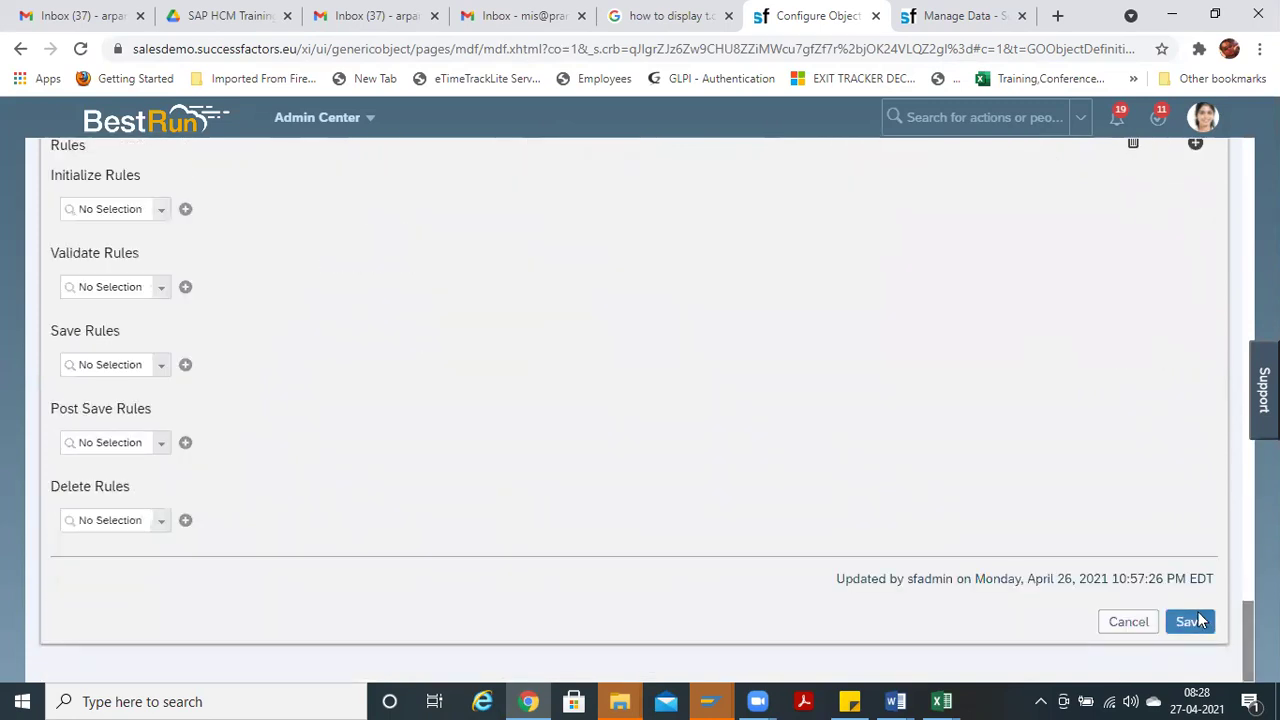
pyautogui.click(1200, 621)
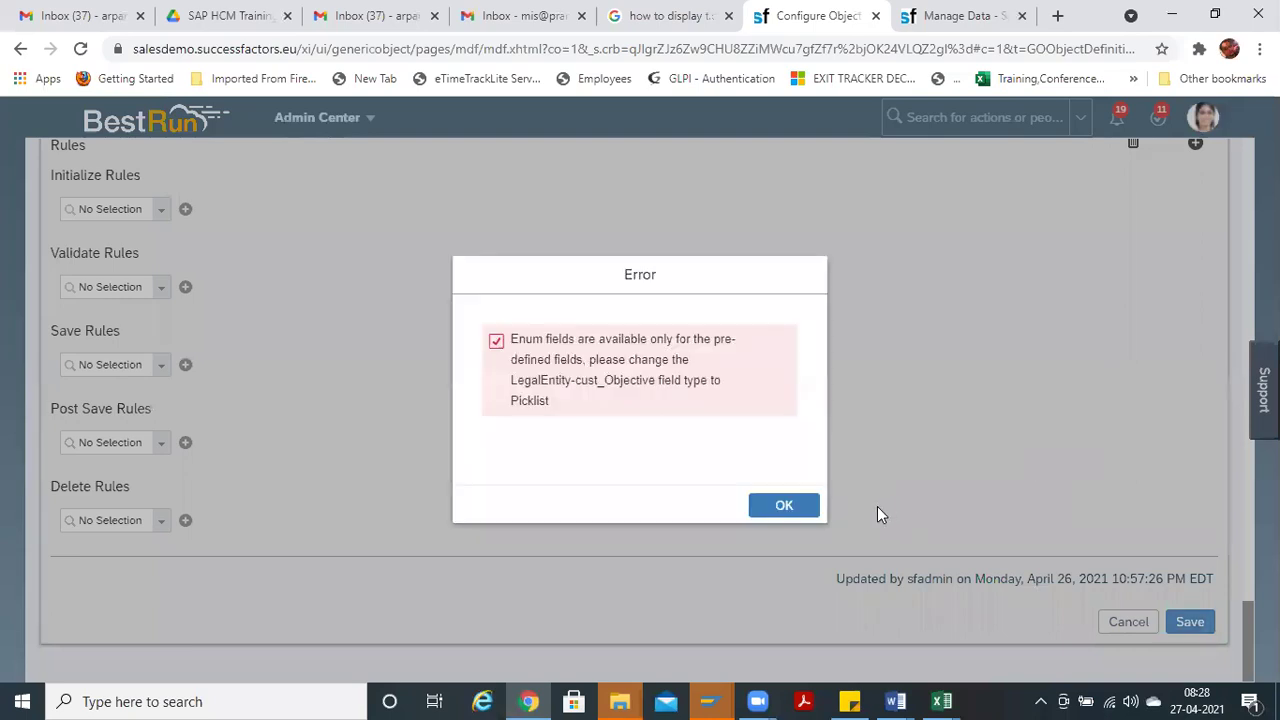
pyautogui.click(781, 508)
# Step: Go back to the cust_Objective field and review its available data types without choosing one
pyautogui.scroll(10, 640, 400)
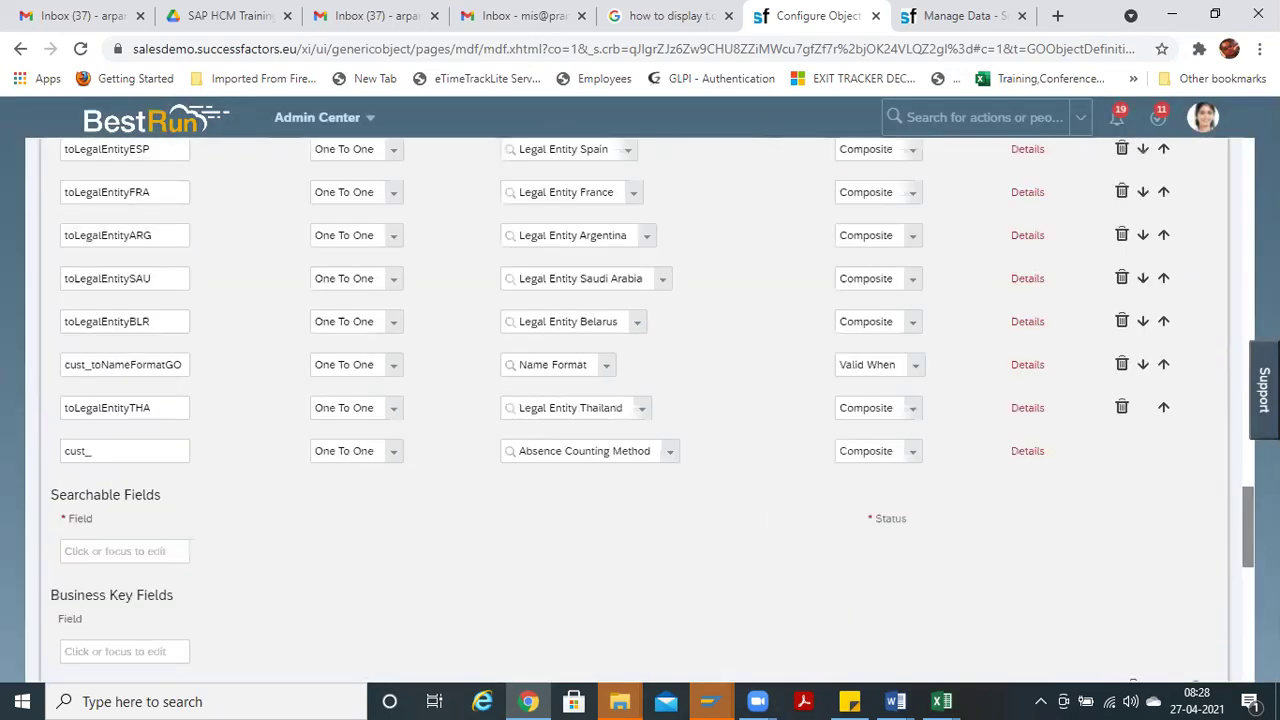
pyautogui.scroll(1, 652, 409)
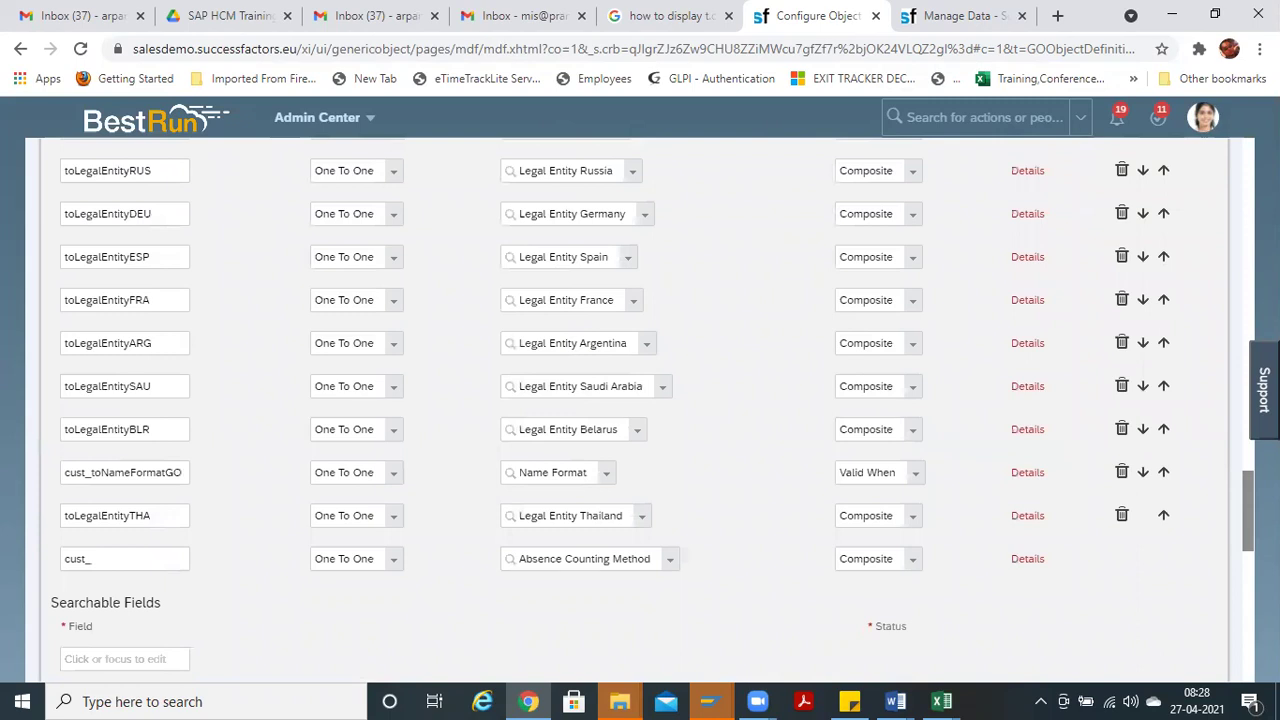
pyautogui.scroll(-3, 640, 400)
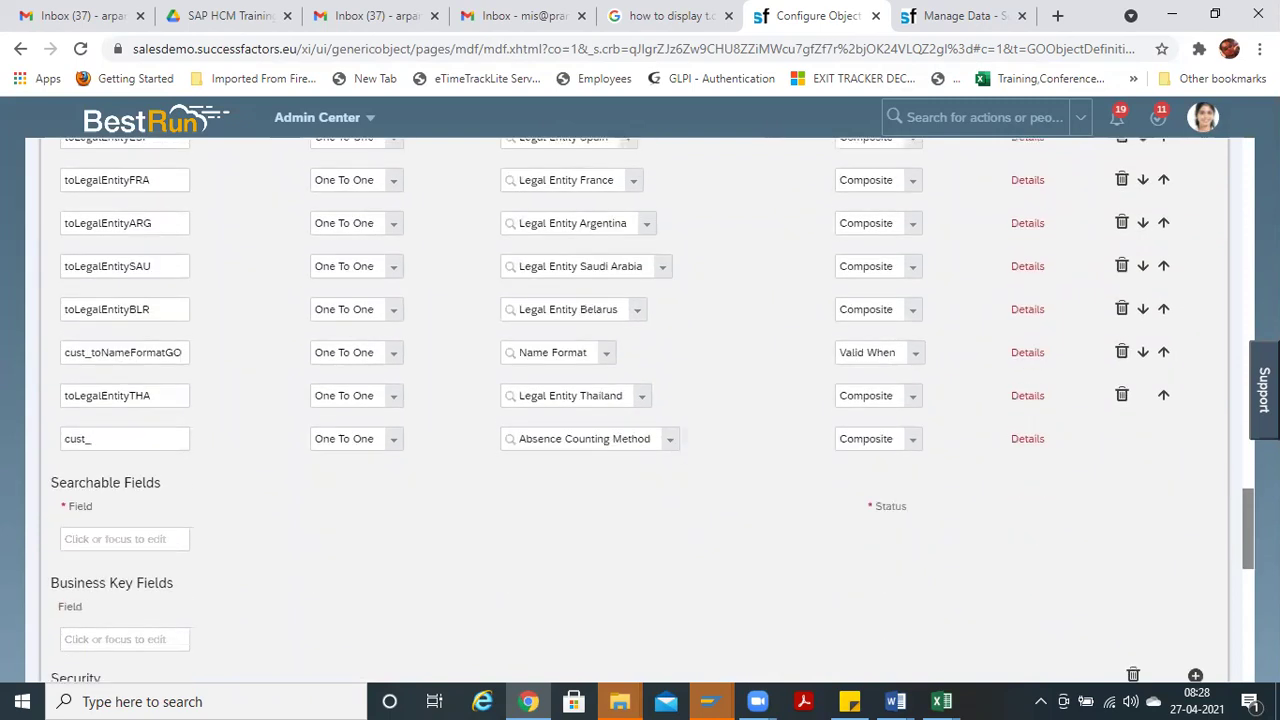
pyautogui.moveTo(1248, 548); pyautogui.dragTo(1248, 438)
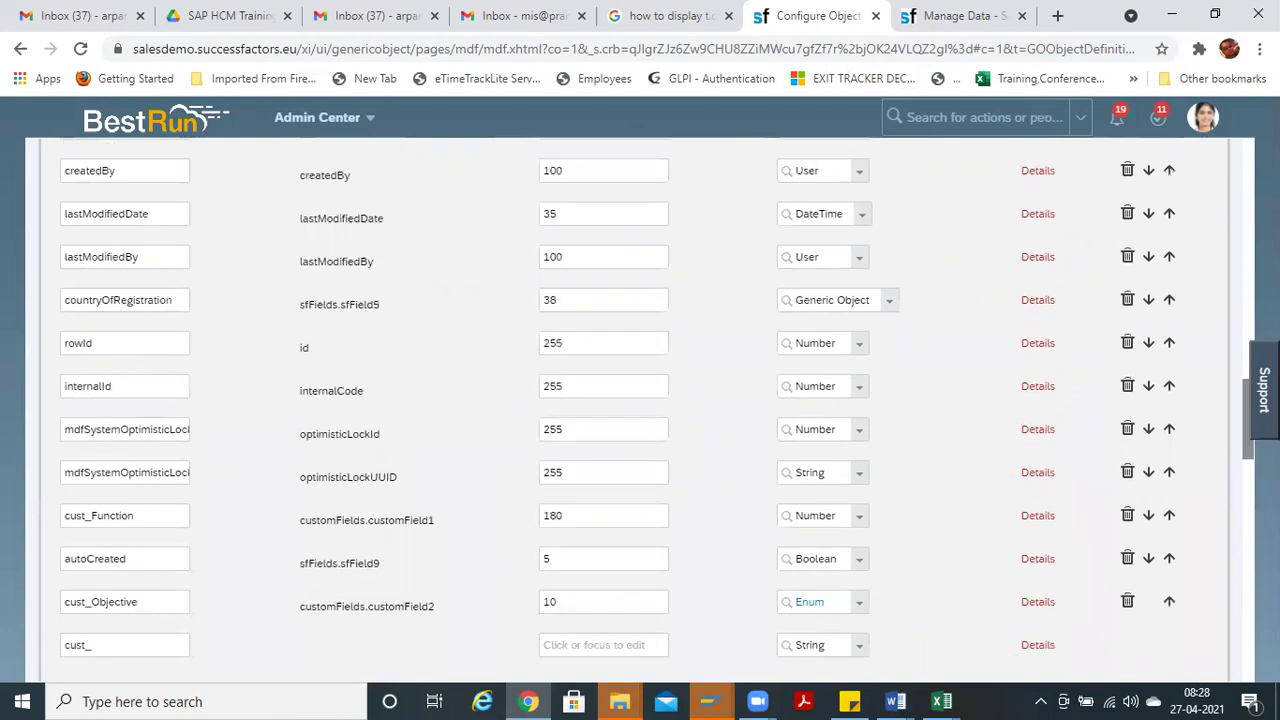
pyautogui.click(862, 604)
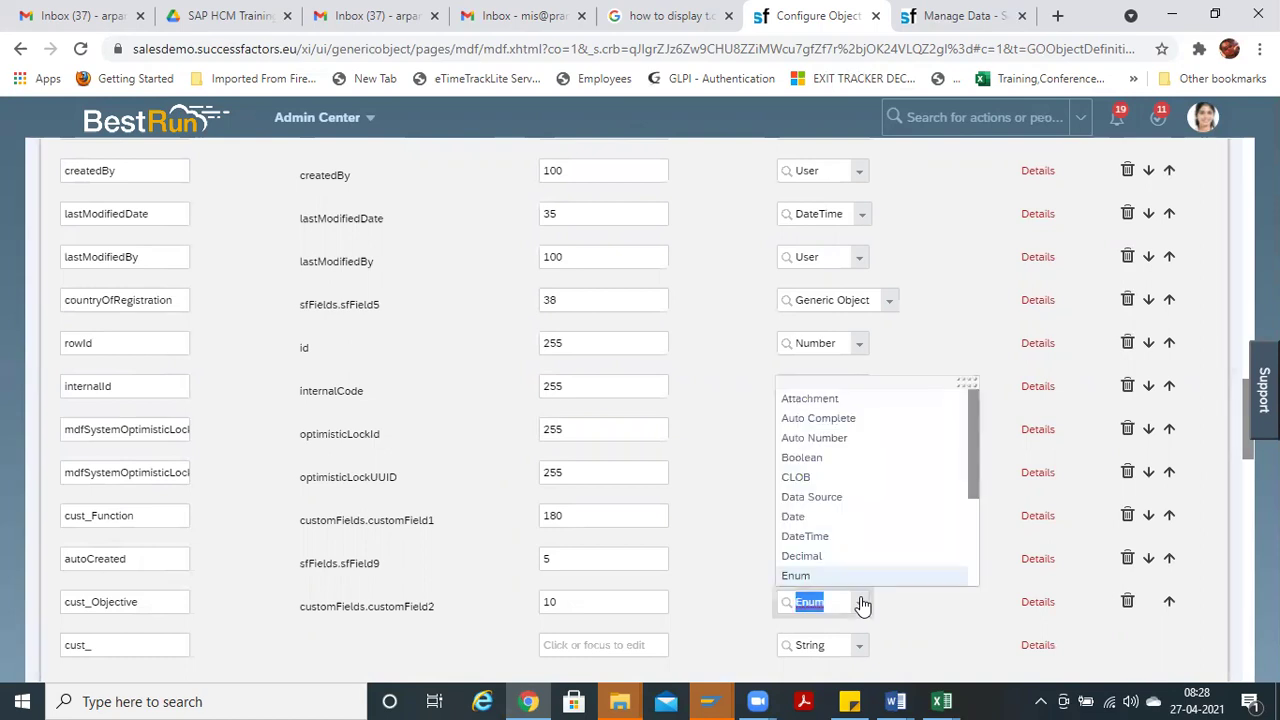
pyautogui.click(1000, 455)
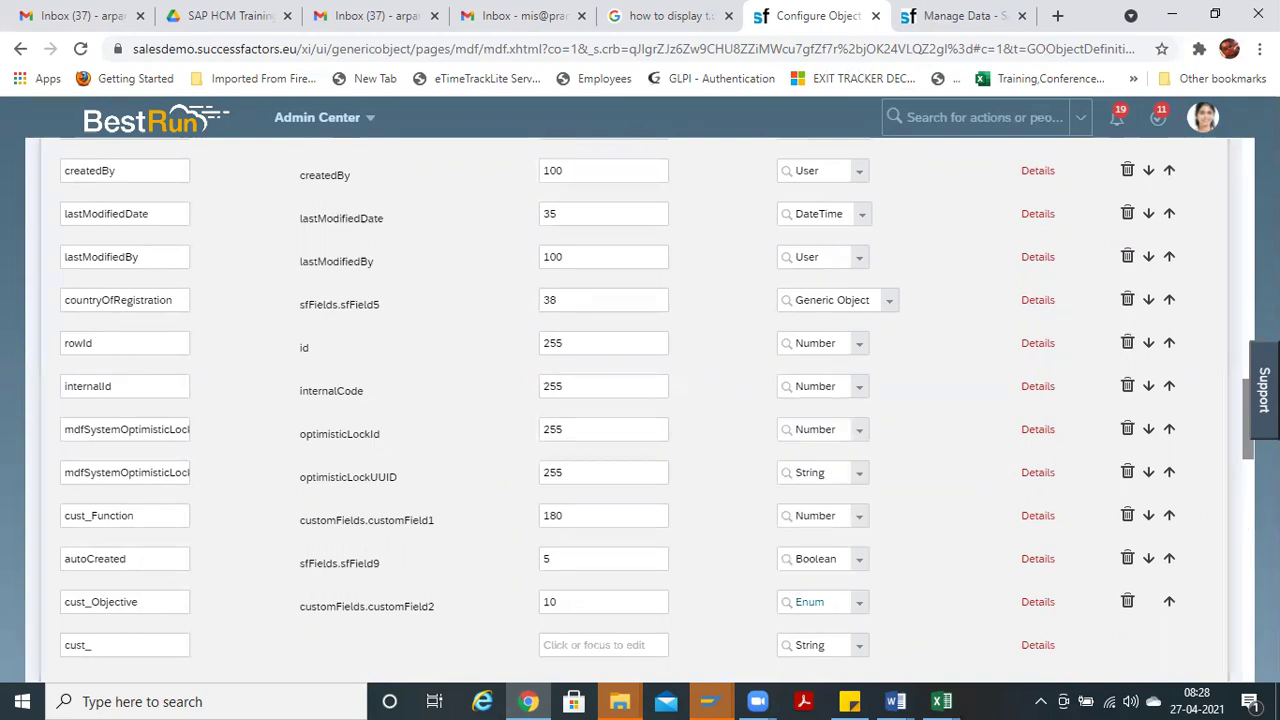
# Step: Check the predefined effectiveStatus field's data type and examine the Status options on the company record in Manage Data
pyautogui.scroll(2, 1245, 460)
pyautogui.scroll(3, 658, 410)
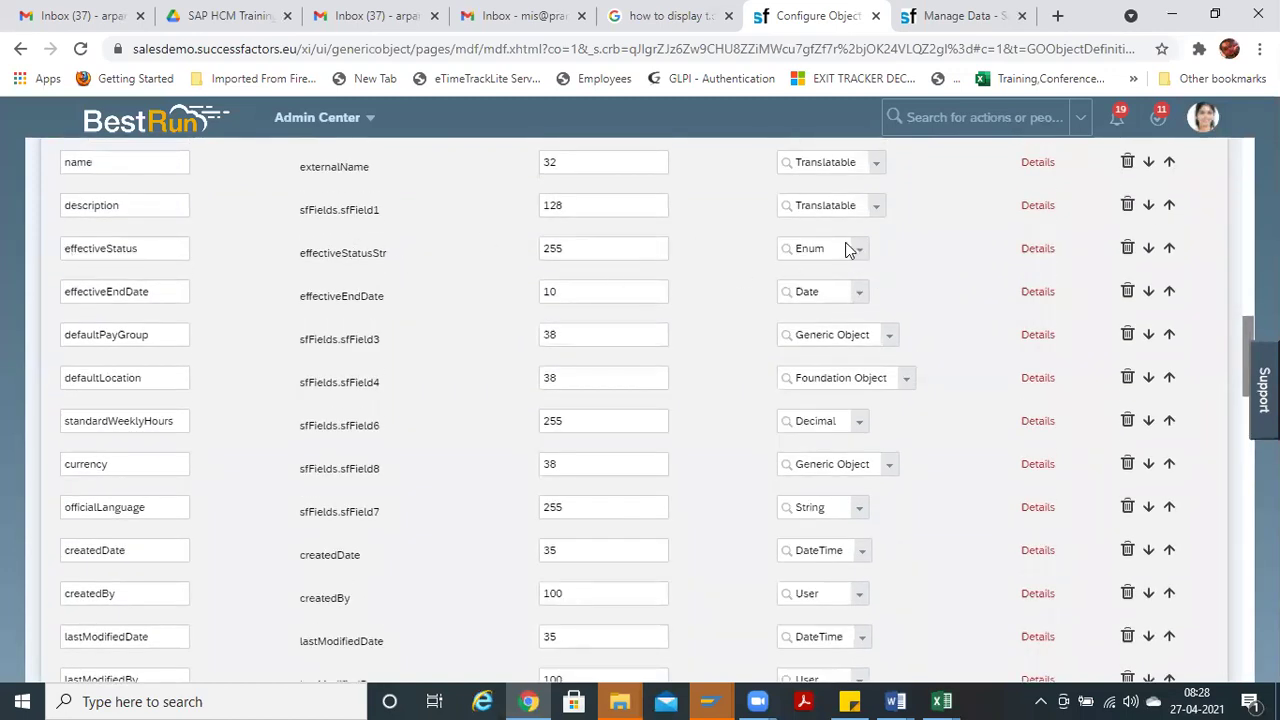
pyautogui.click(968, 15)
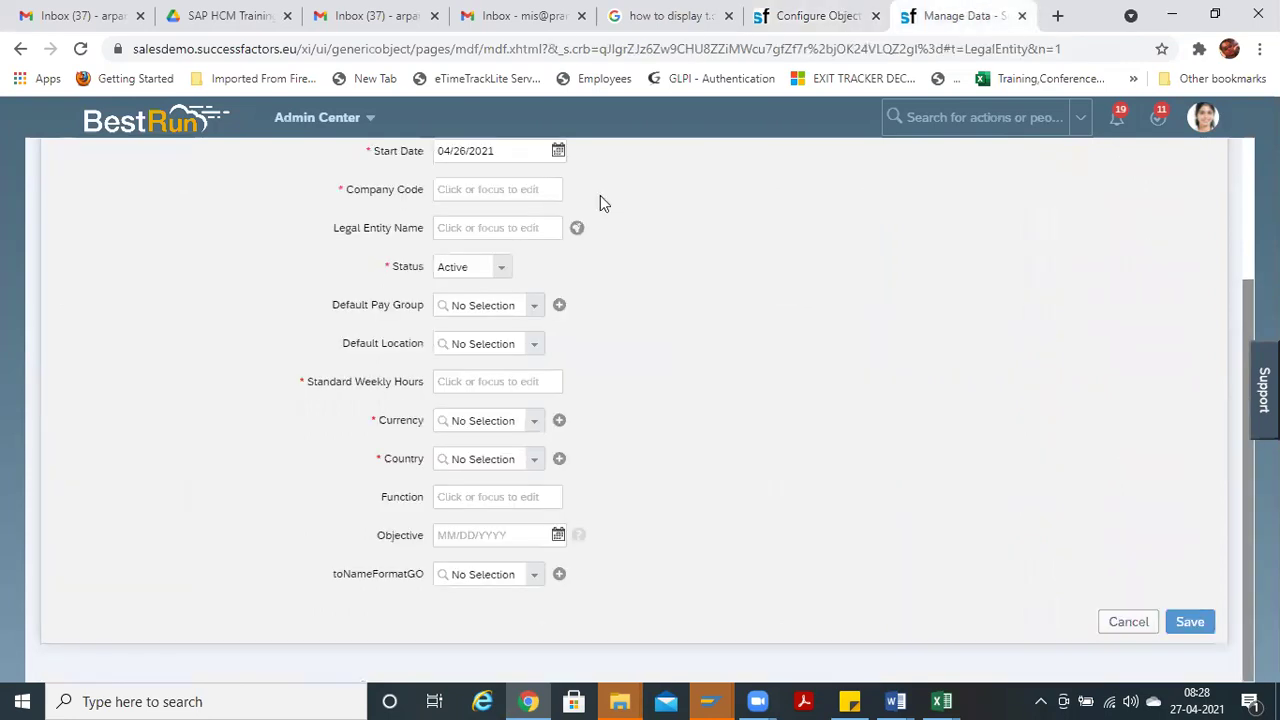
pyautogui.click(501, 267)
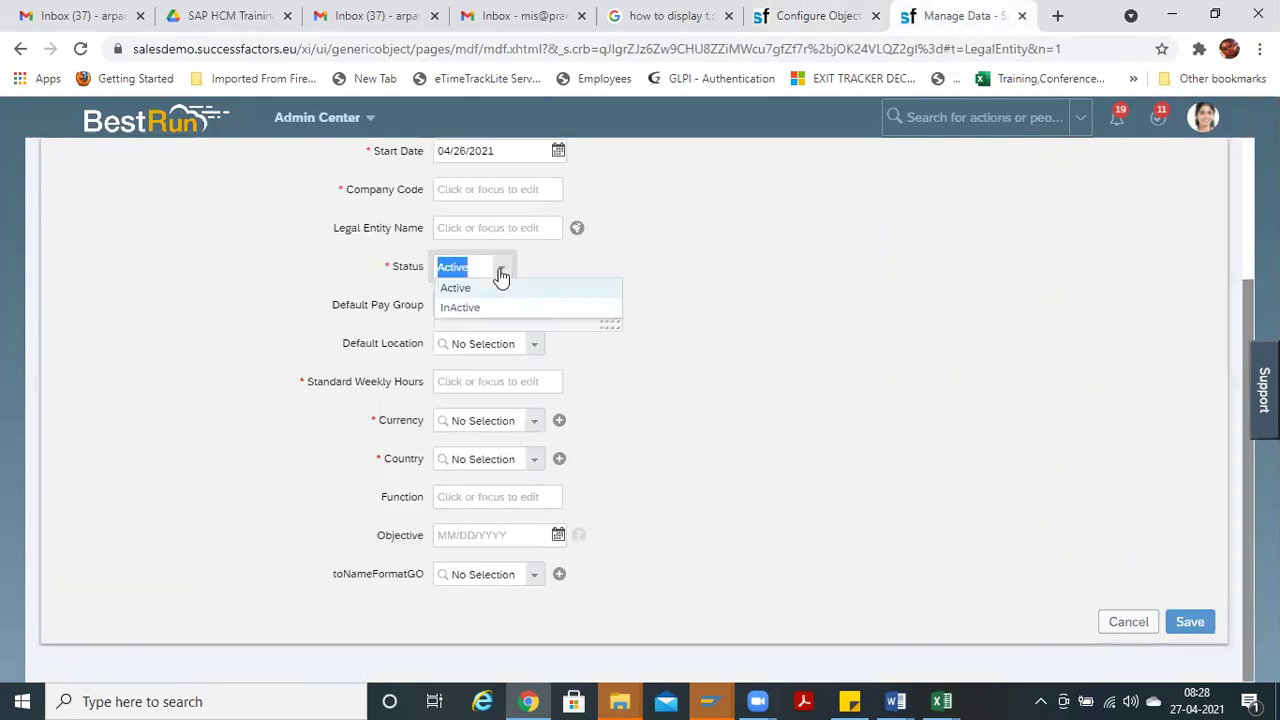
pyautogui.click(684, 374)
# Step: Return to the Company definition's browser tab and set the cust_Objective field's data type to Picklist
pyautogui.click(808, 14)
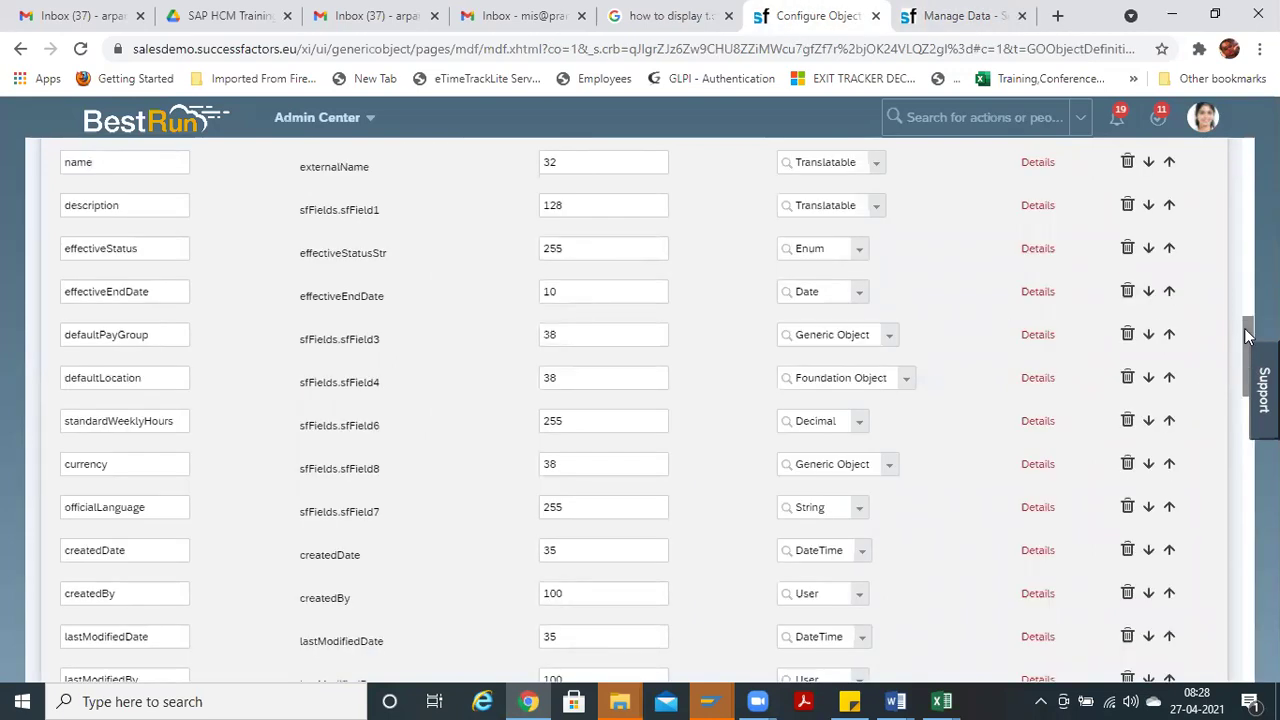
pyautogui.scroll(-5, 652, 404)
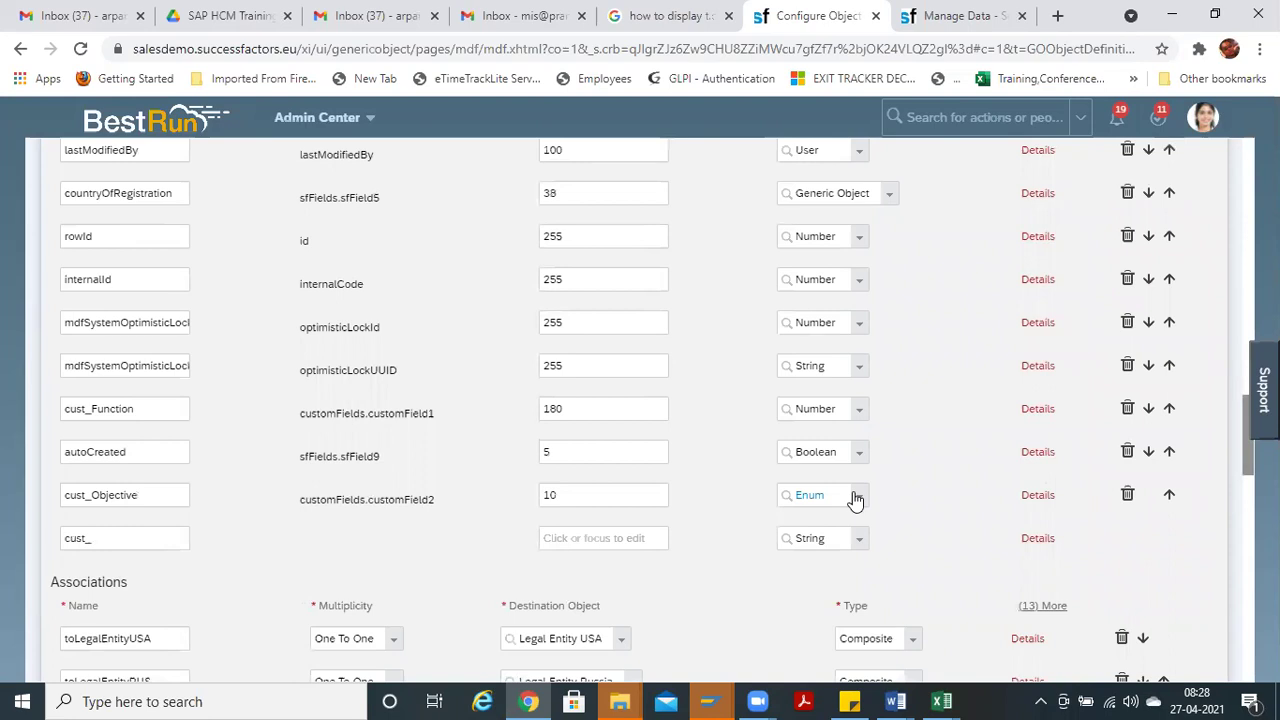
pyautogui.click(857, 496)
pyautogui.scroll(-1, 973, 424)
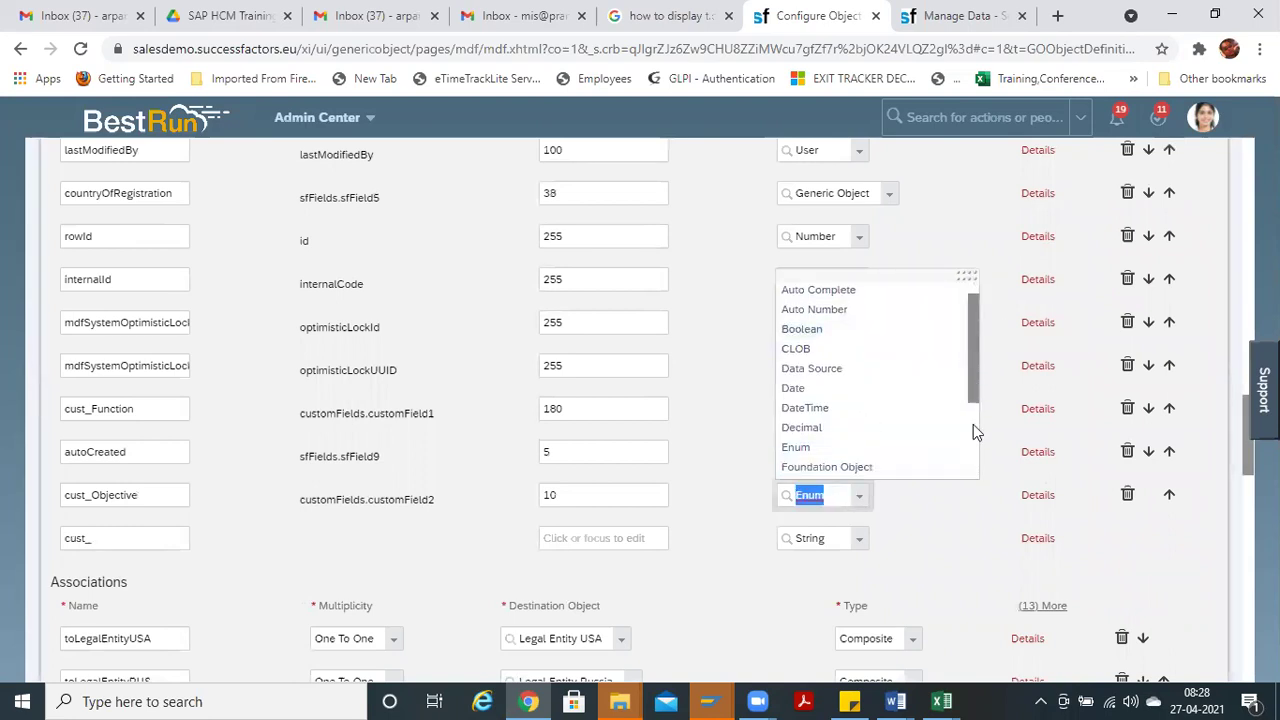
pyautogui.scroll(-3, 973, 440)
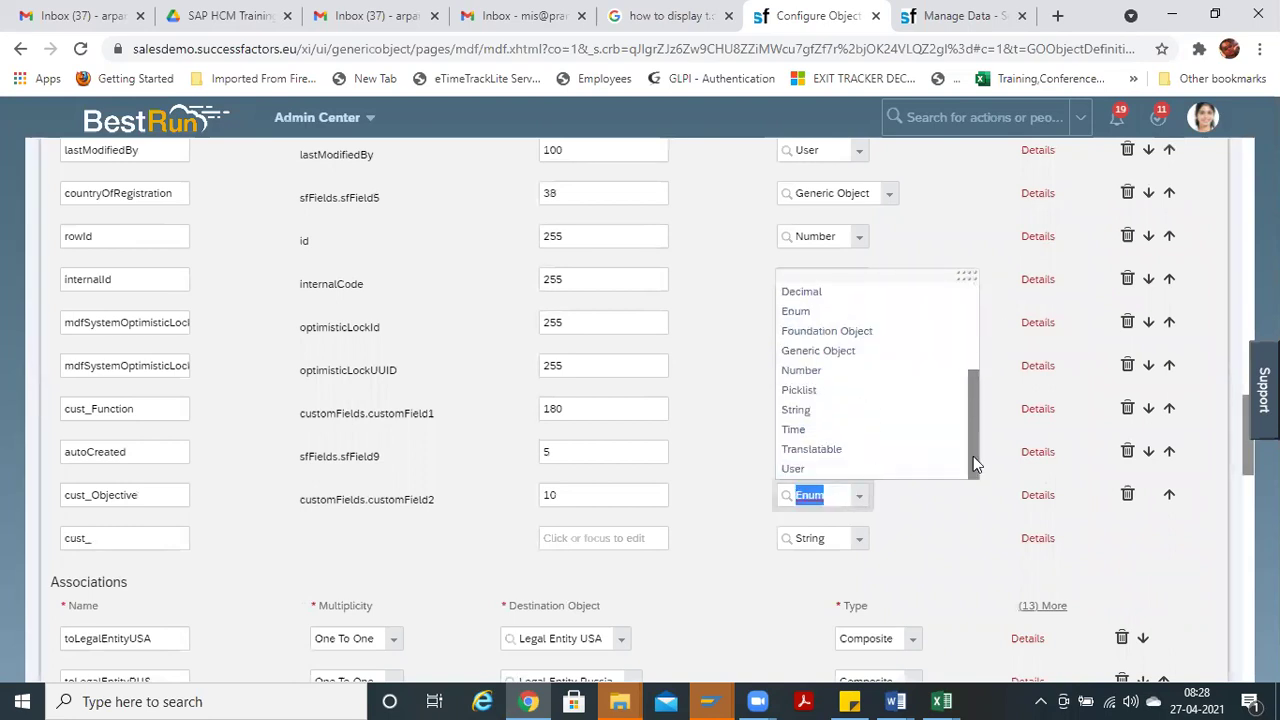
pyautogui.click(834, 392)
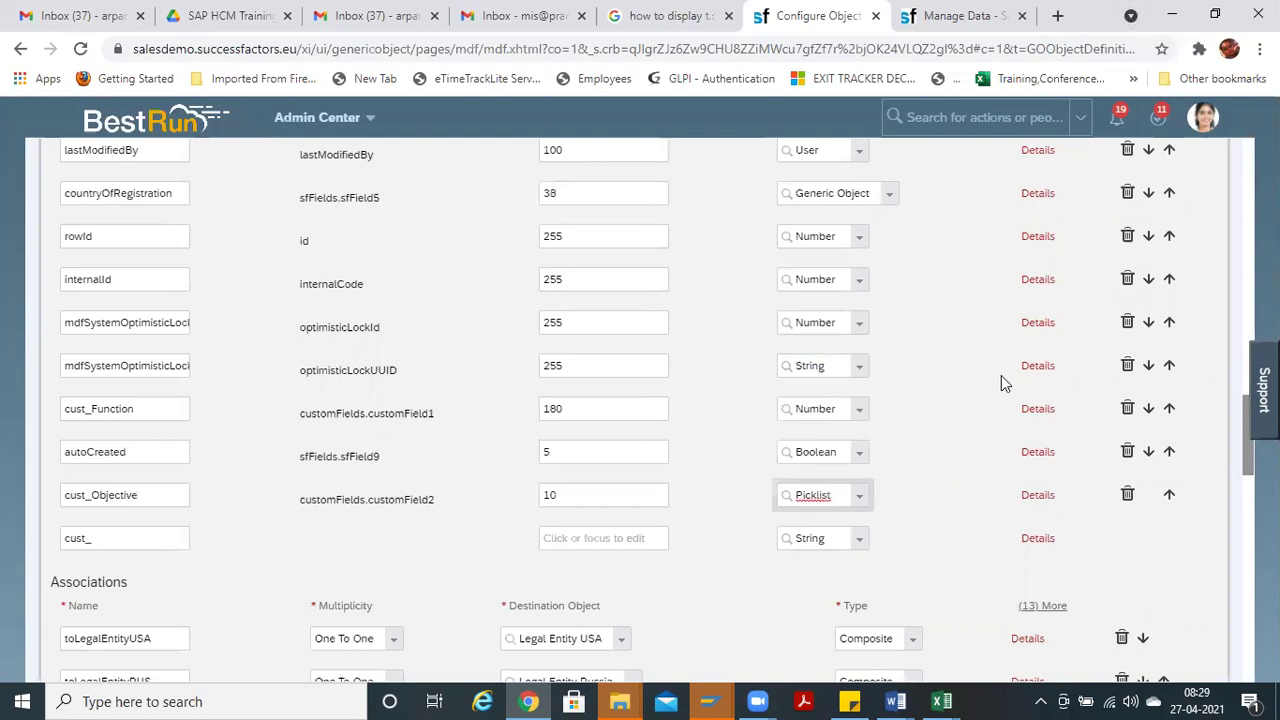
# Step: Set the cust_Objective field's data type to Foundation Object
pyautogui.click(855, 503)
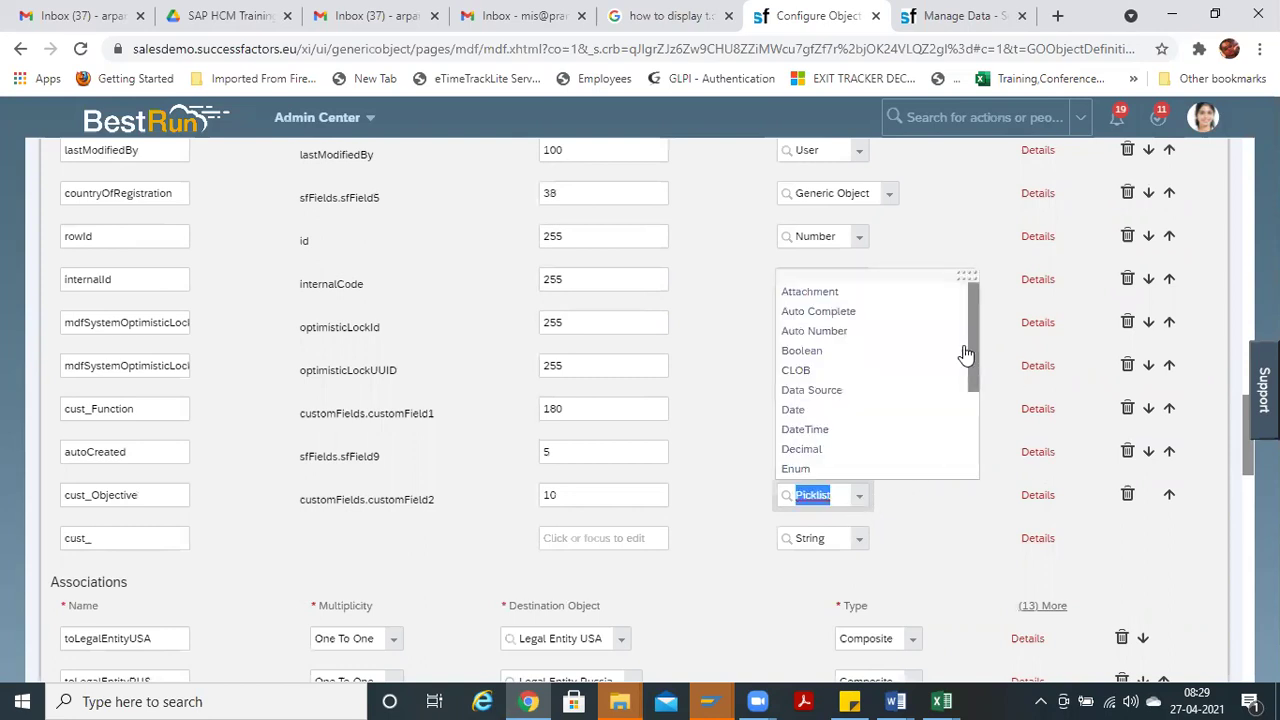
pyautogui.moveTo(968, 360); pyautogui.dragTo(971, 424)
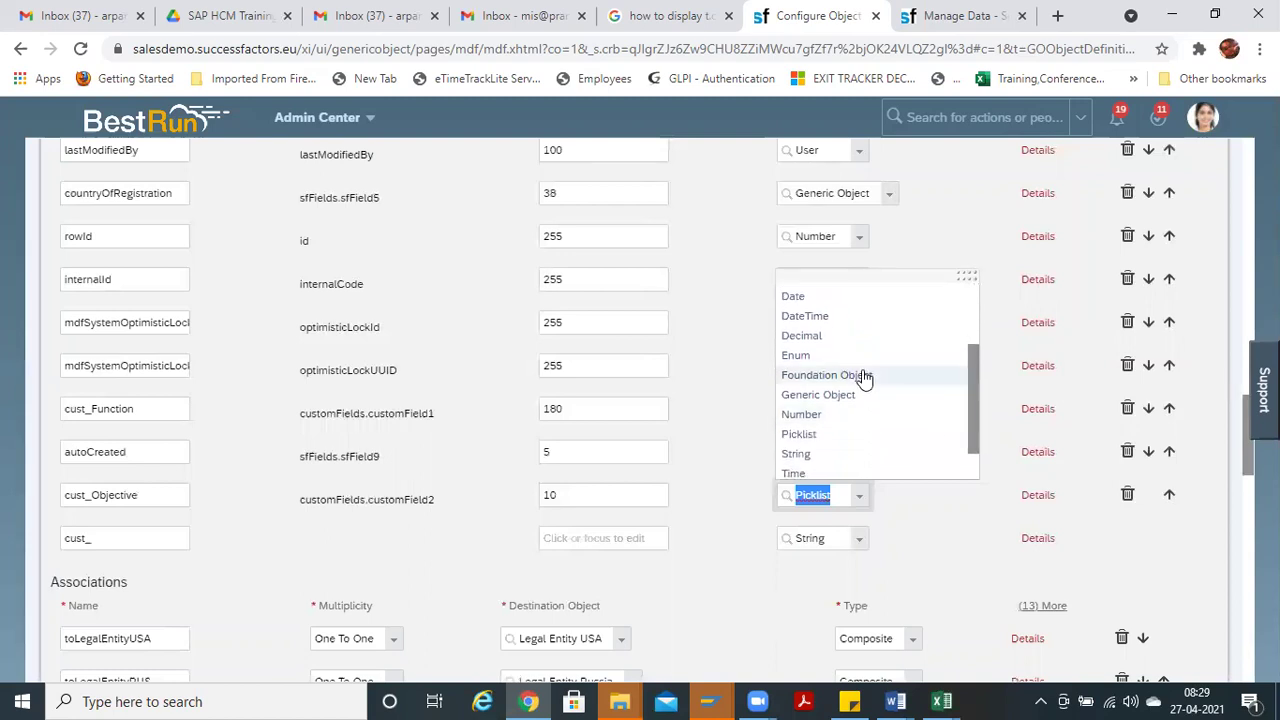
pyautogui.click(863, 374)
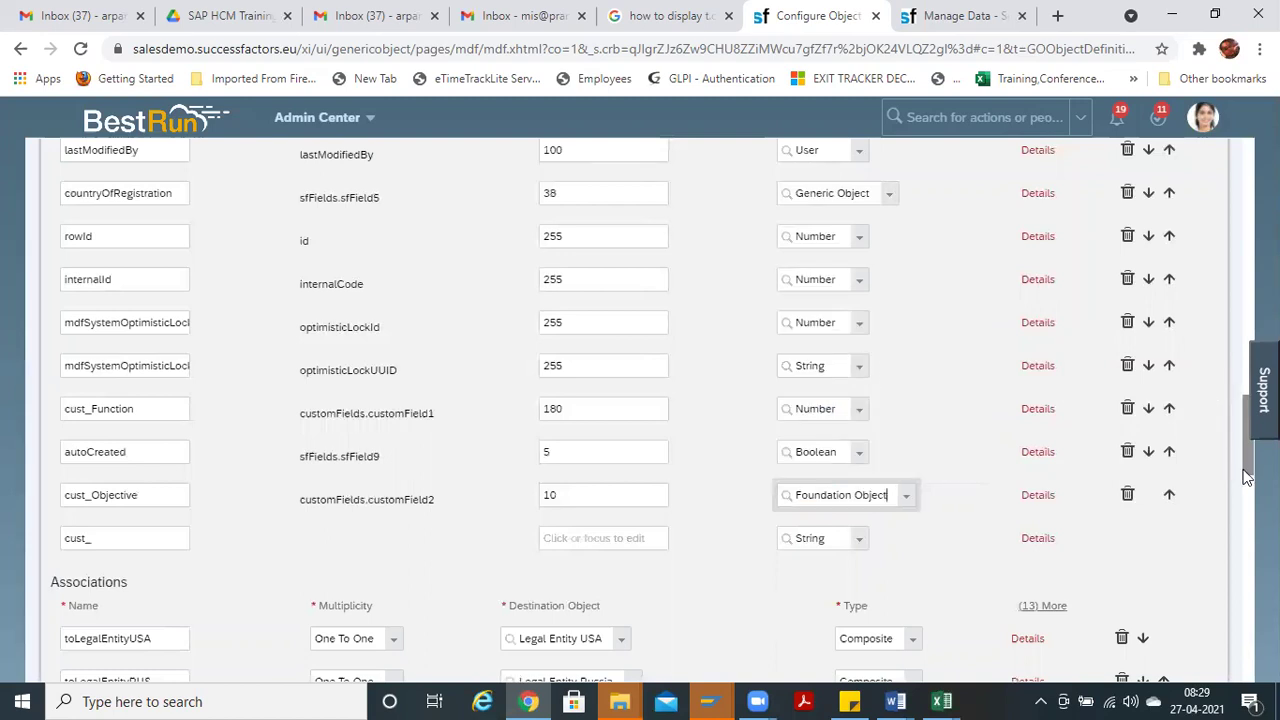
# Step: Open the predefined defaultLocation field's details and examine the Default Location options on the company record in Manage Data
pyautogui.scroll(5, 1245, 477)
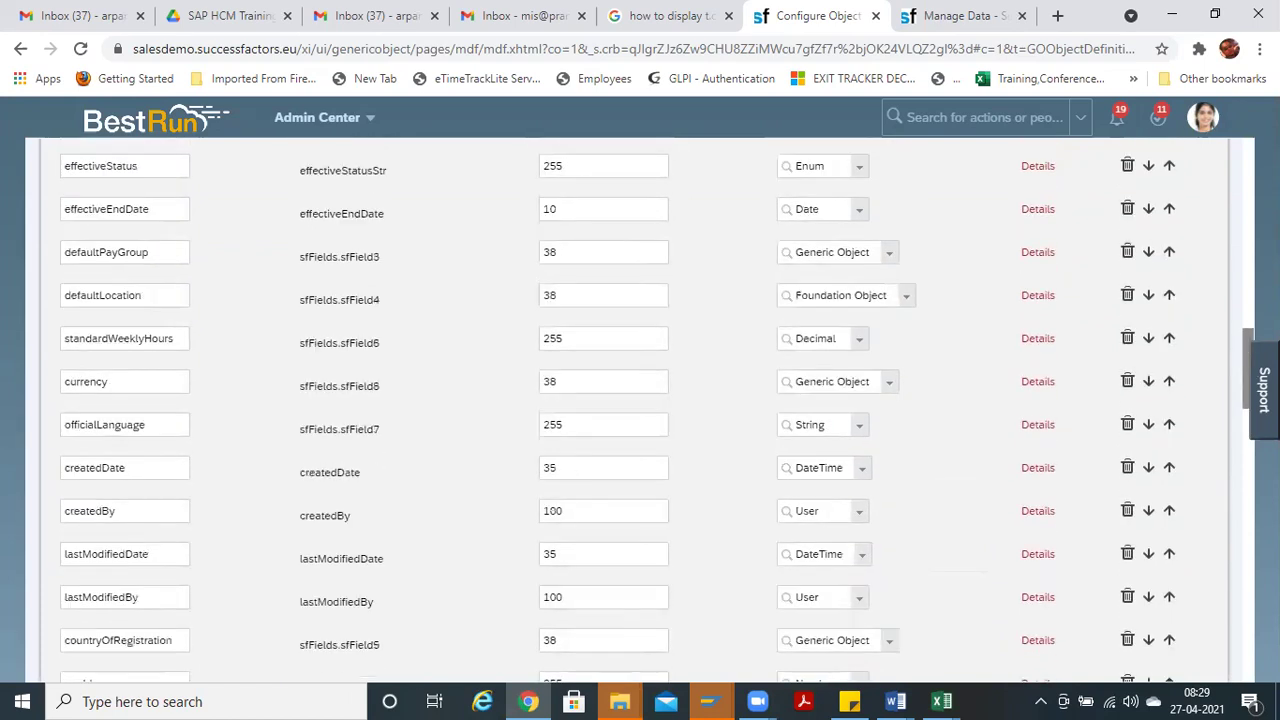
pyautogui.scroll(1, 1220, 392)
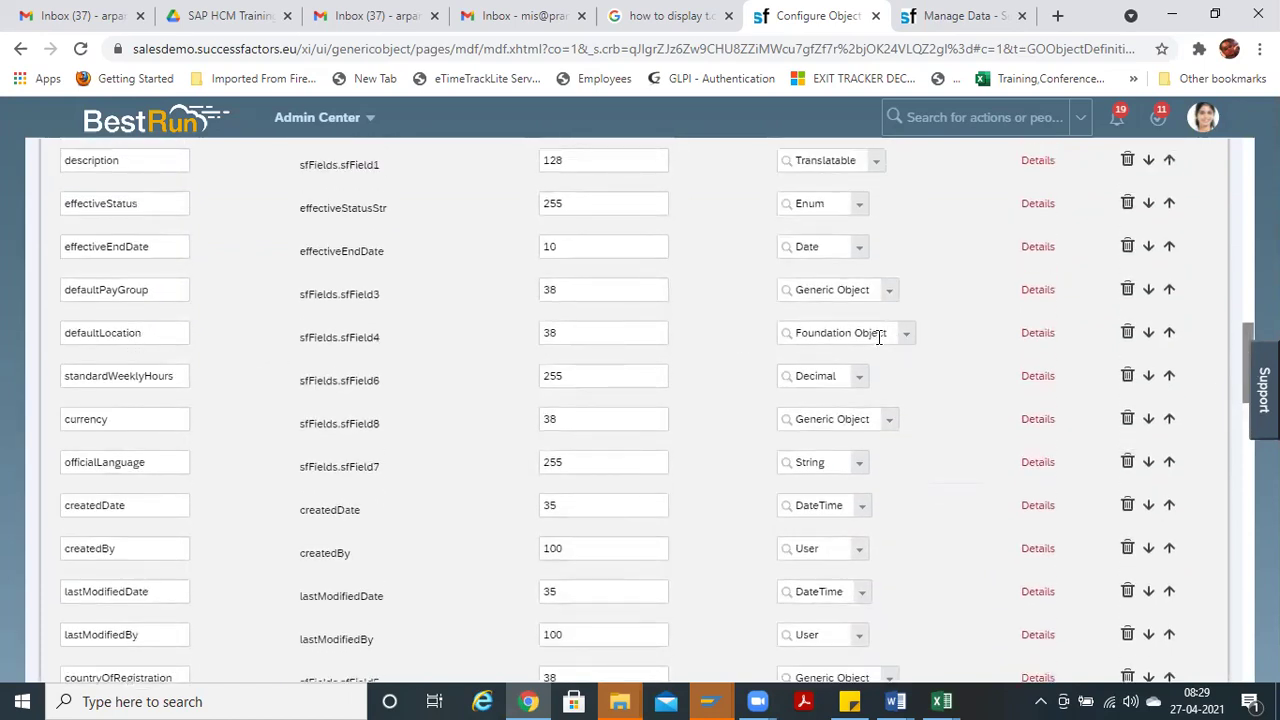
pyautogui.click(1038, 334)
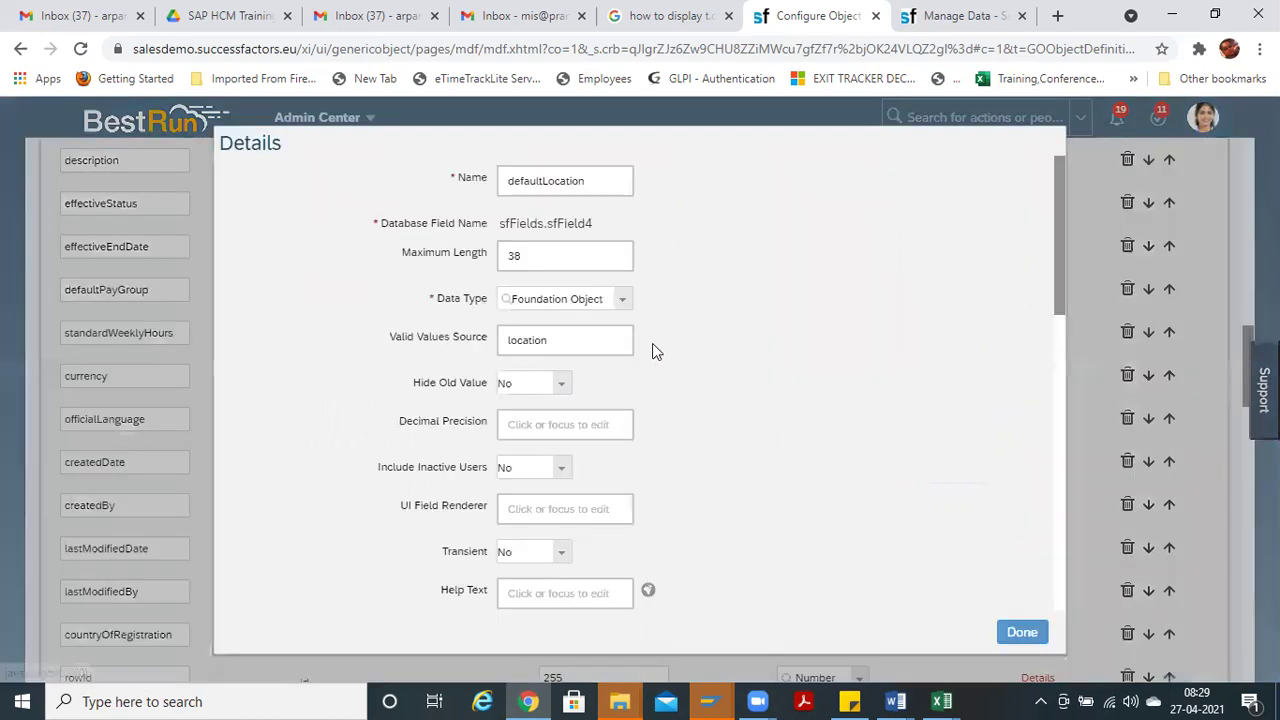
pyautogui.click(947, 16)
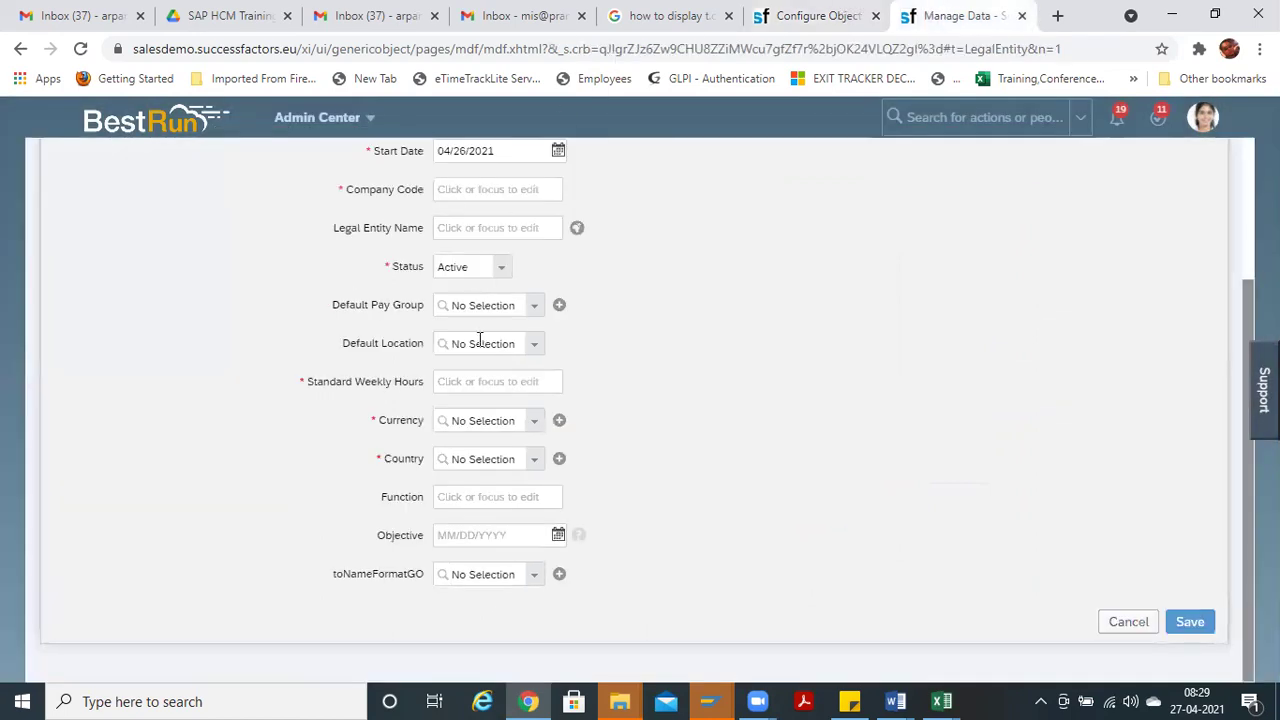
pyautogui.click(535, 345)
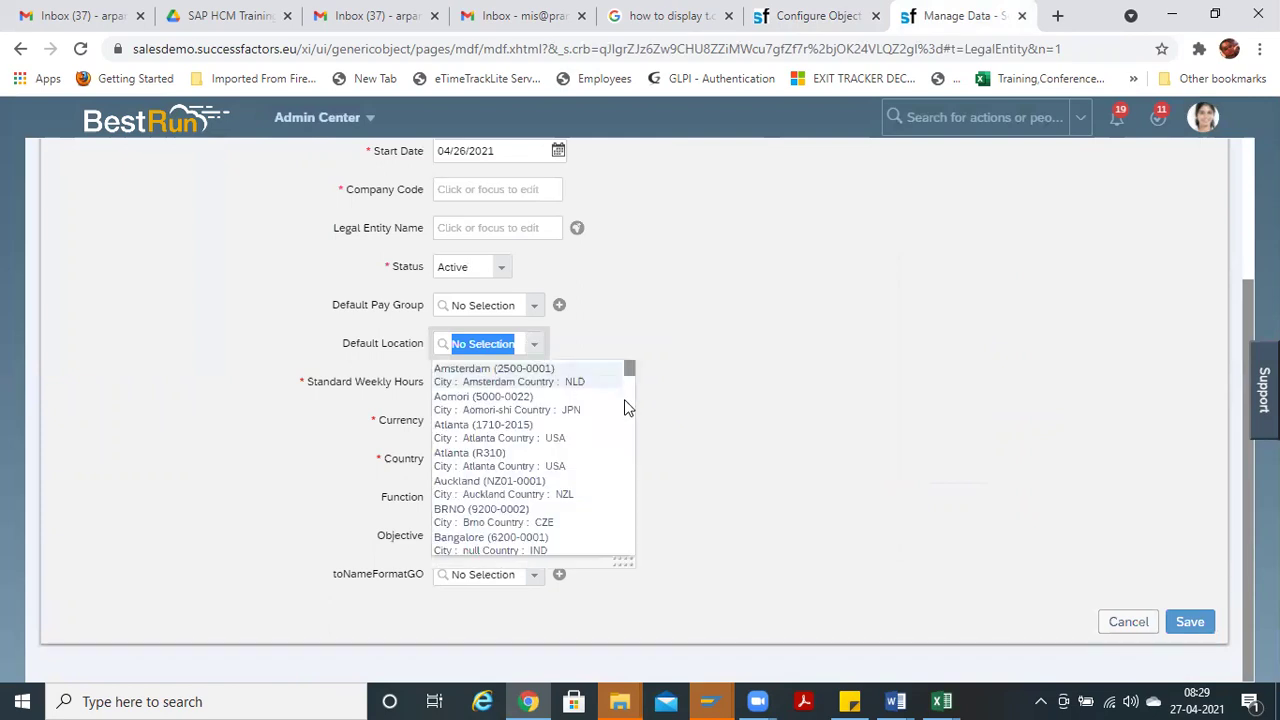
pyautogui.click(761, 381)
# Step: Return to the Company definition and examine defaultLocation's Data Type and Valid Values Source, leaving both as they are, and close its details
pyautogui.click(812, 15)
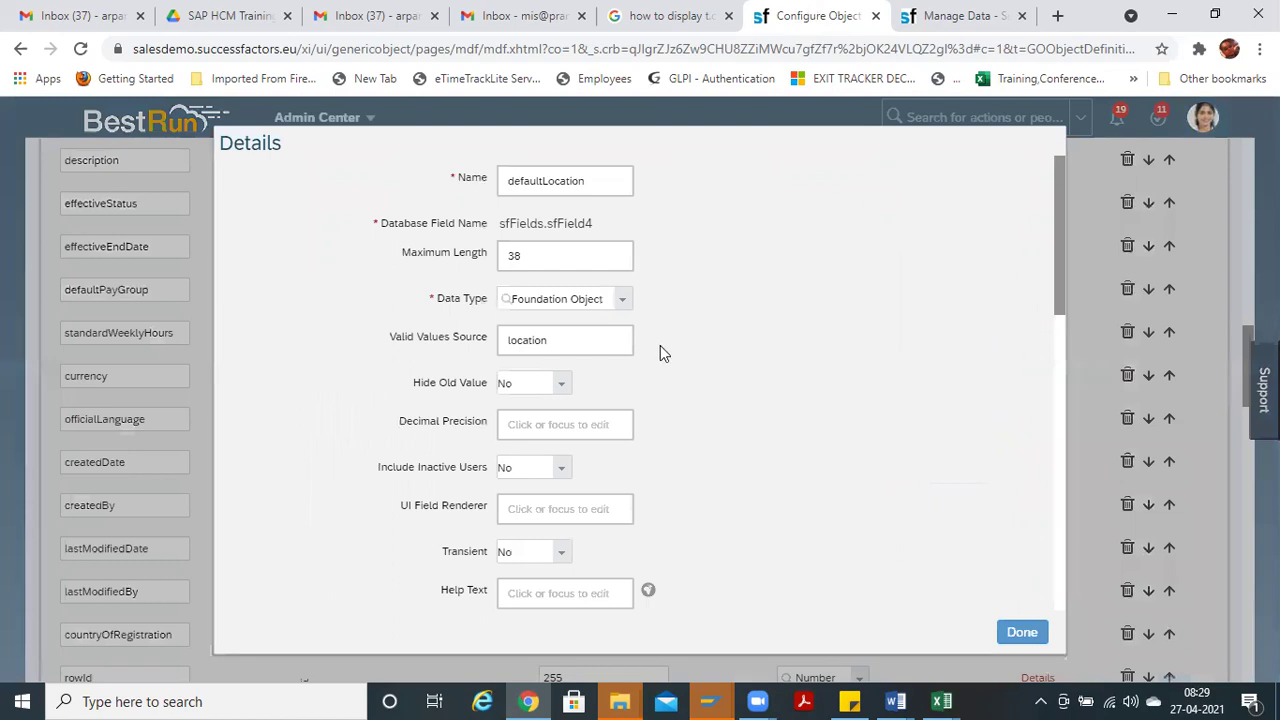
pyautogui.click(567, 335)
pyautogui.moveTo(567, 335); pyautogui.dragTo(465, 345)
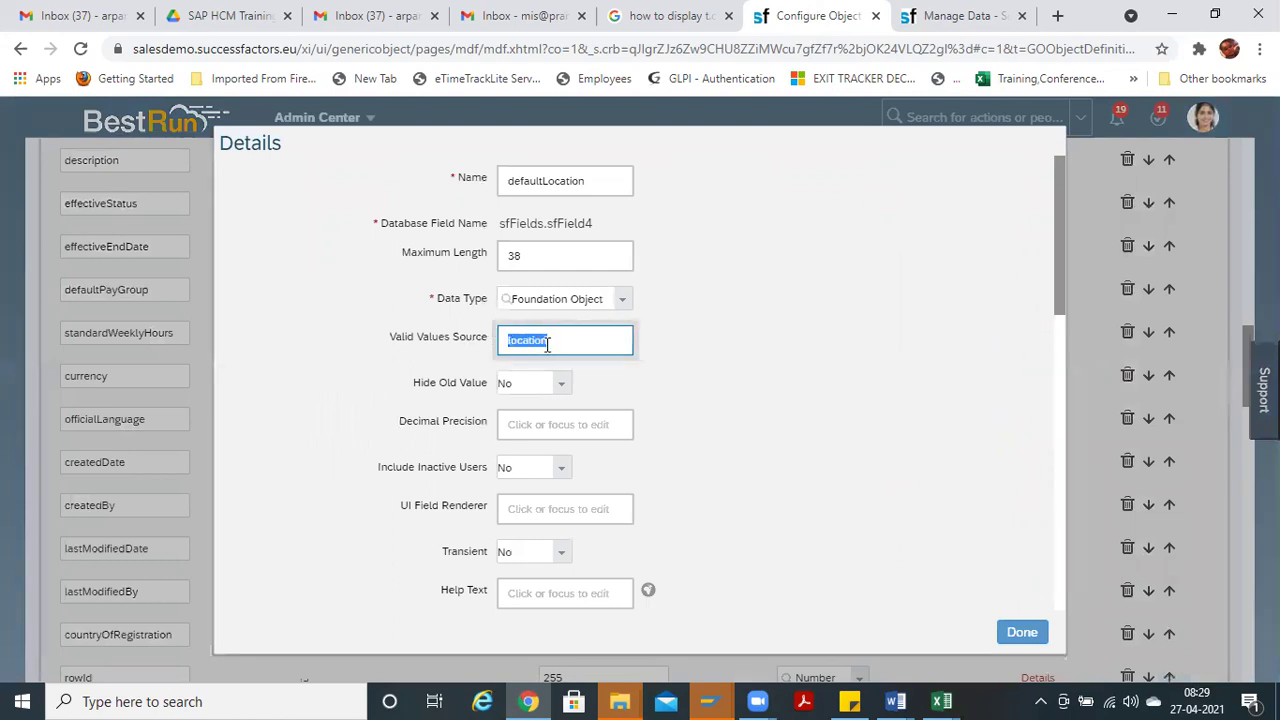
pyautogui.moveTo(569, 338); pyautogui.dragTo(483, 333)
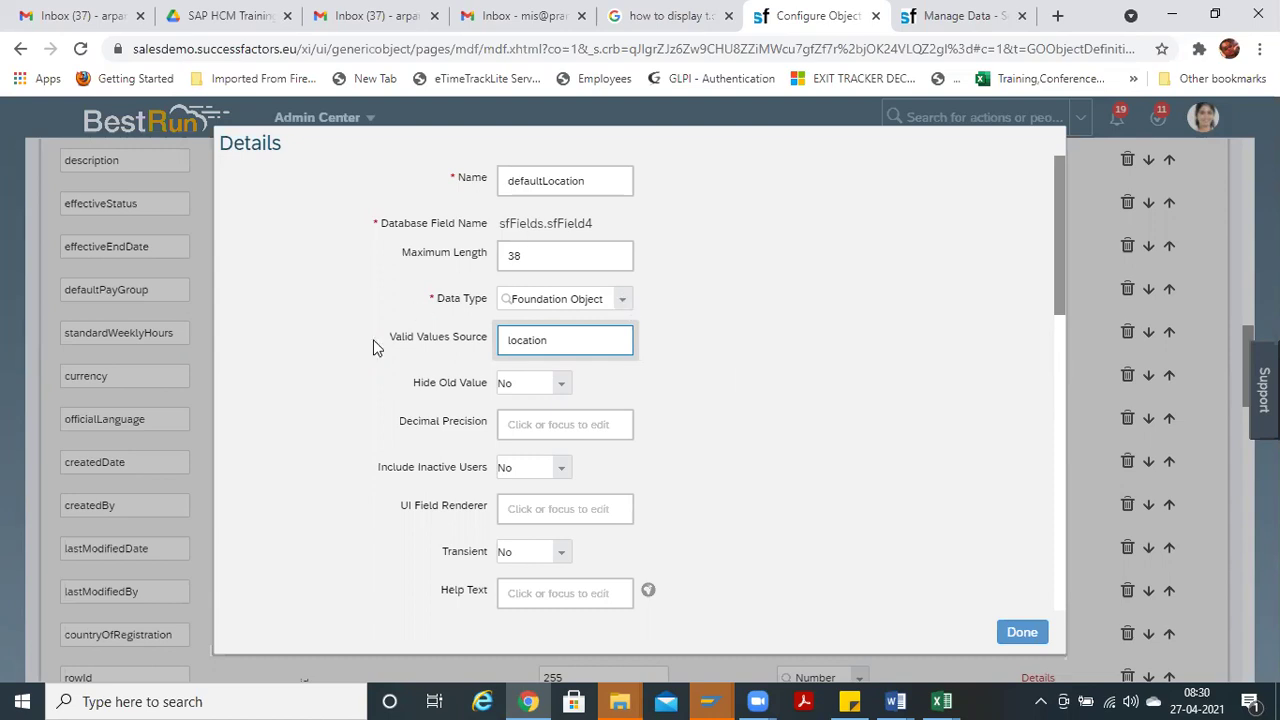
pyautogui.click(621, 302)
pyautogui.click(831, 437)
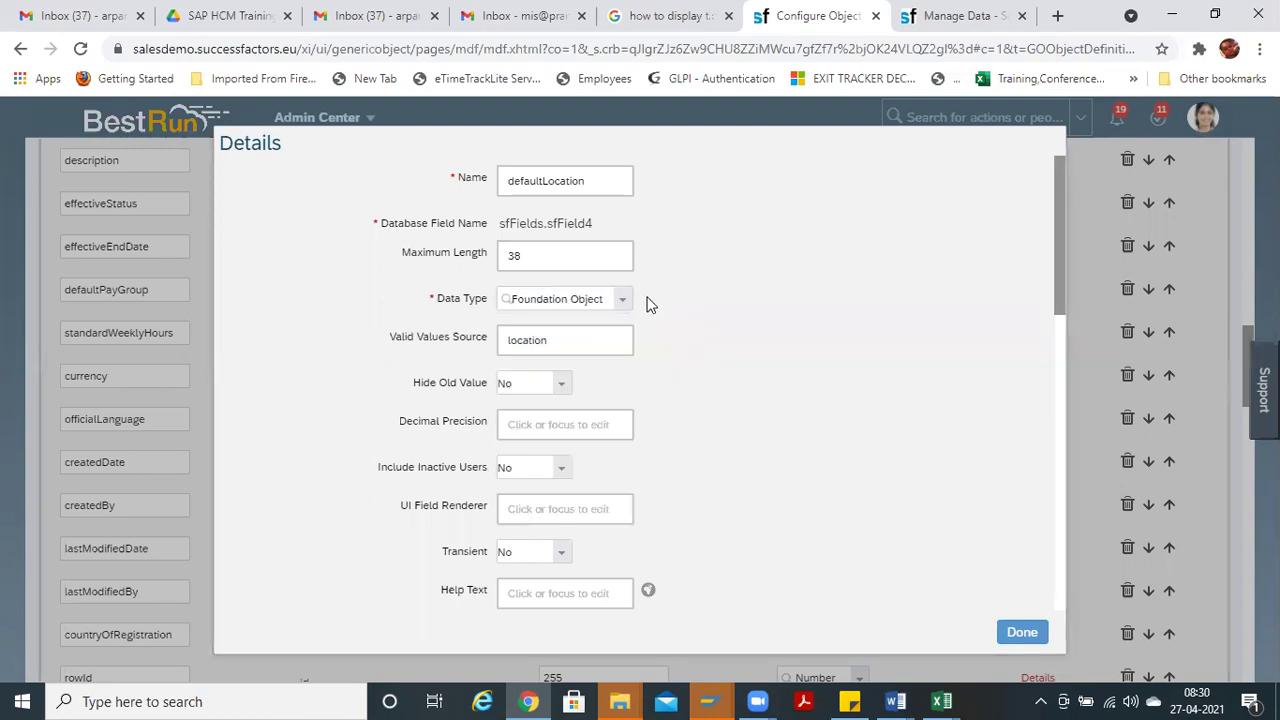
pyautogui.click(573, 340)
pyautogui.moveTo(573, 340); pyautogui.dragTo(362, 319)
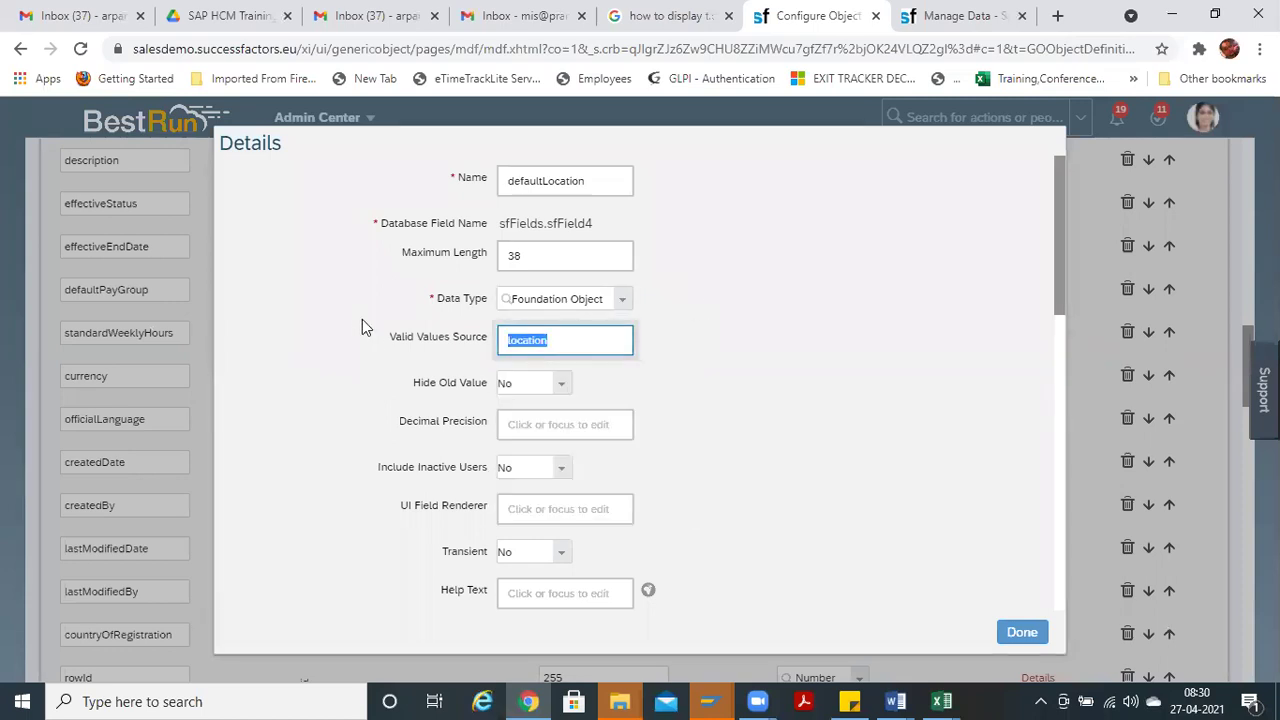
pyautogui.click(545, 341)
pyautogui.moveTo(557, 341); pyautogui.dragTo(459, 336)
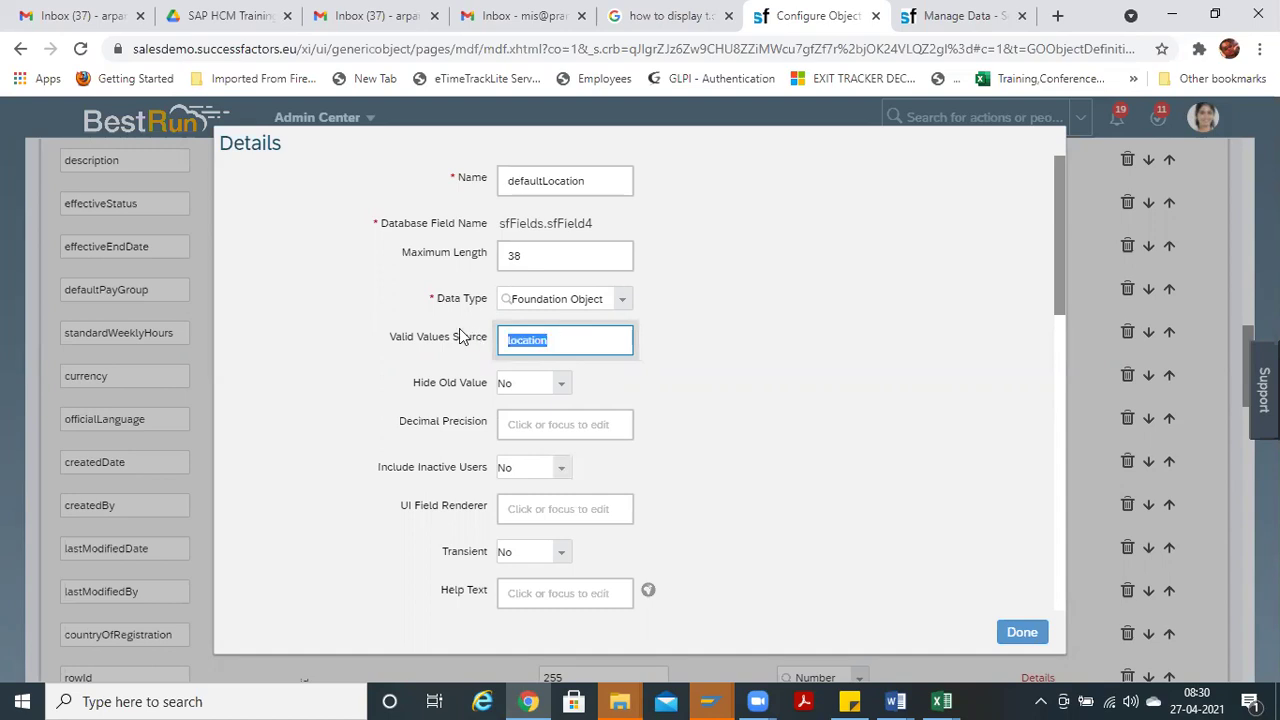
pyautogui.click(550, 343)
pyautogui.click(401, 340)
pyautogui.click(569, 342)
pyautogui.click(475, 330)
pyautogui.click(555, 342)
pyautogui.click(494, 340)
pyautogui.click(550, 341)
pyautogui.click(1025, 632)
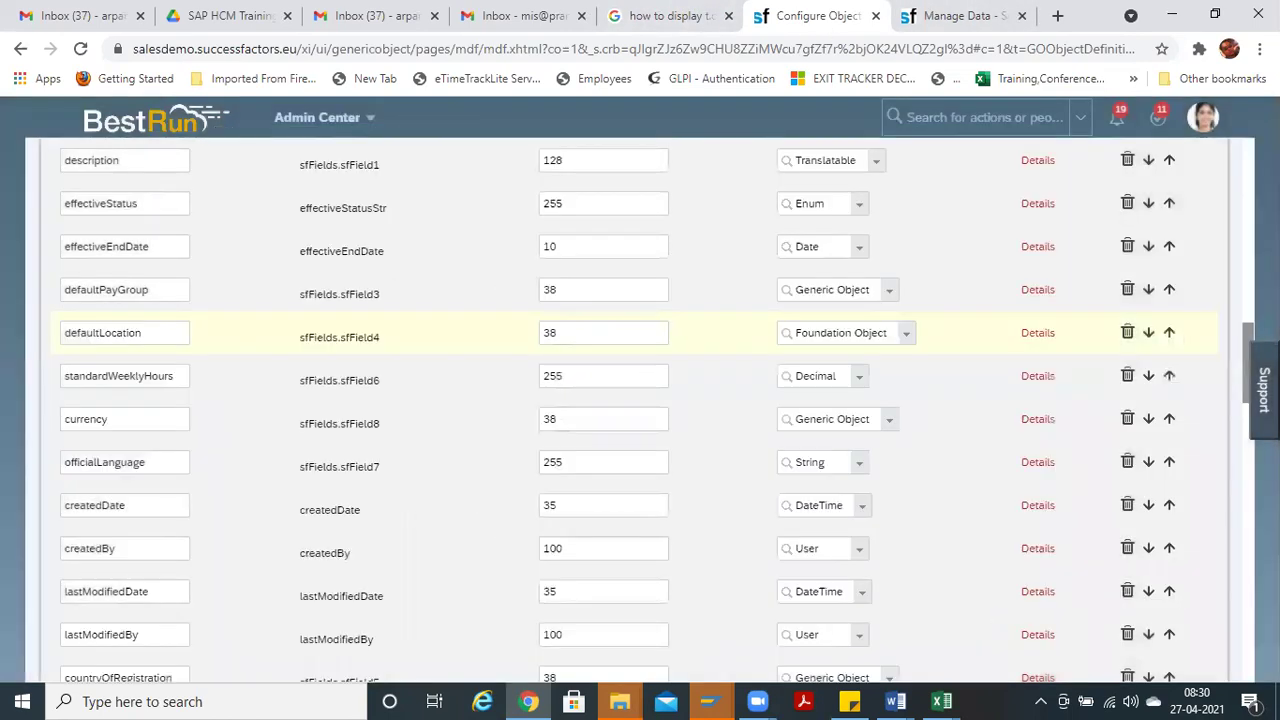
# Step: Examine the Code of the Company object definition in its header settings
pyautogui.scroll(20, 480, 425)
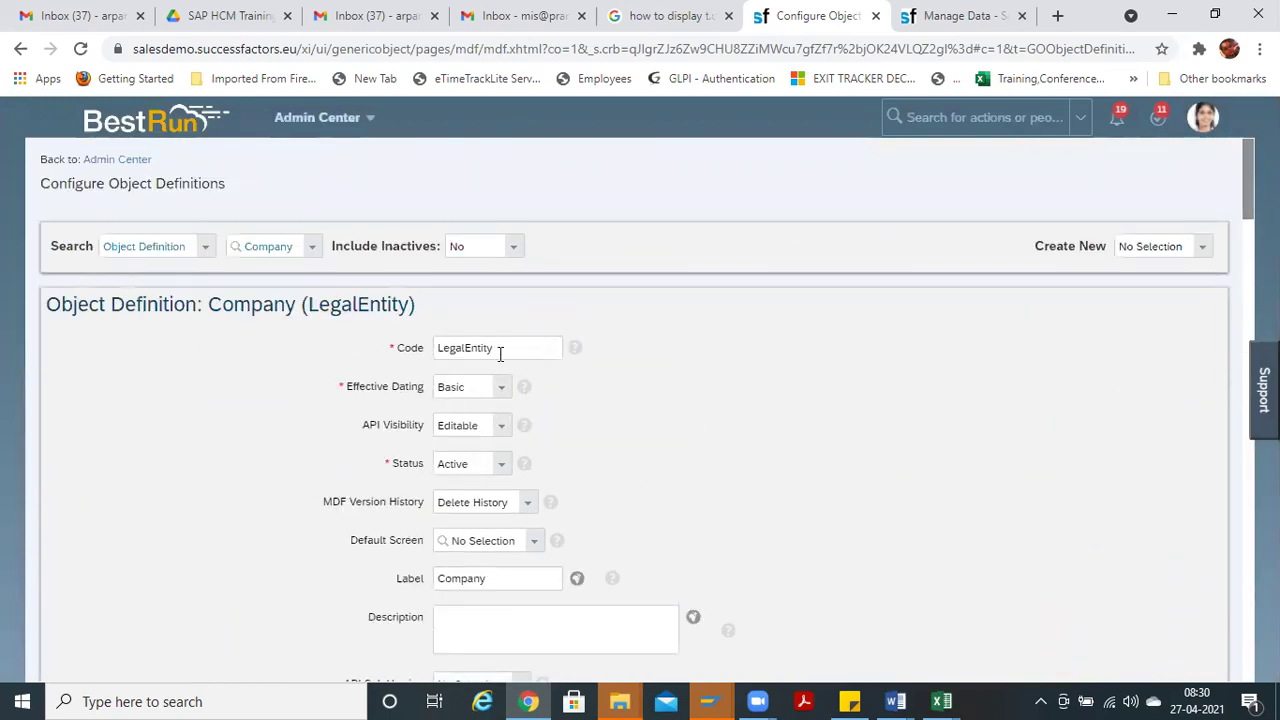
pyautogui.moveTo(500, 354); pyautogui.dragTo(412, 340)
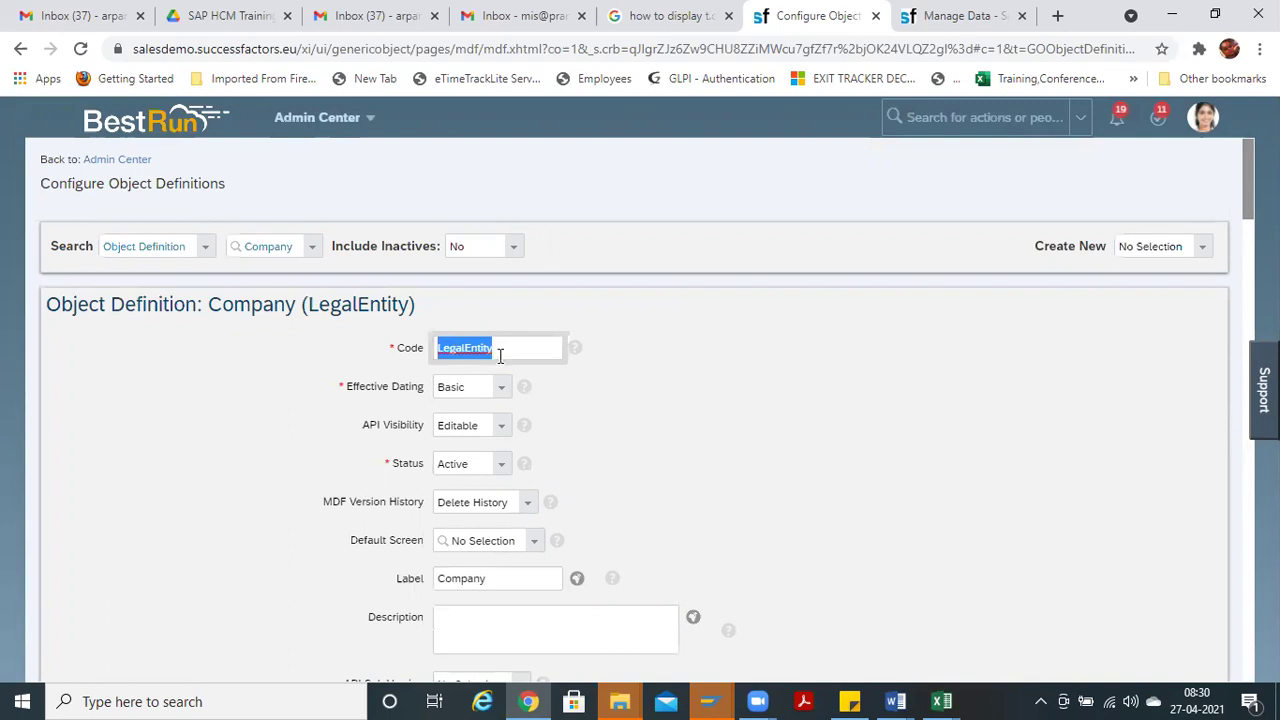
pyautogui.click(511, 353)
pyautogui.doubleClick(458, 347)
# Step: Find the predefined countryOfRegistration field in the Company definition and open its details
pyautogui.scroll(-15, 646, 410)
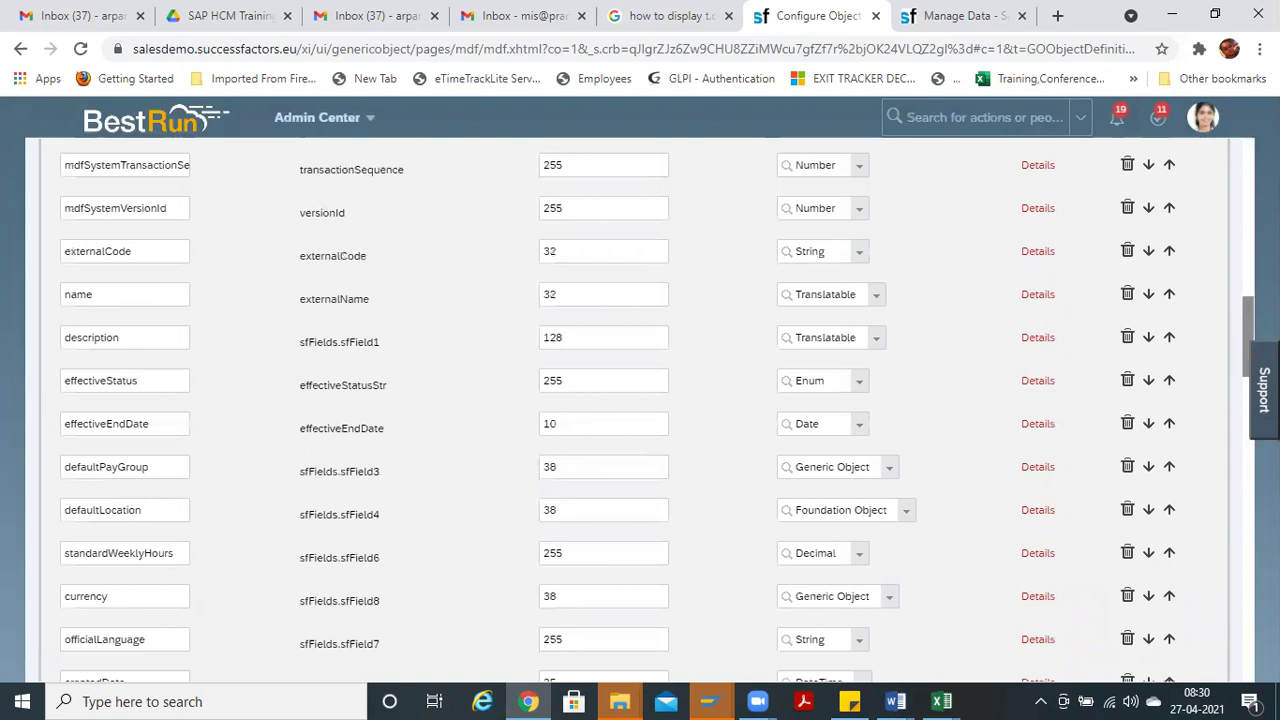
pyautogui.scroll(1, 646, 410)
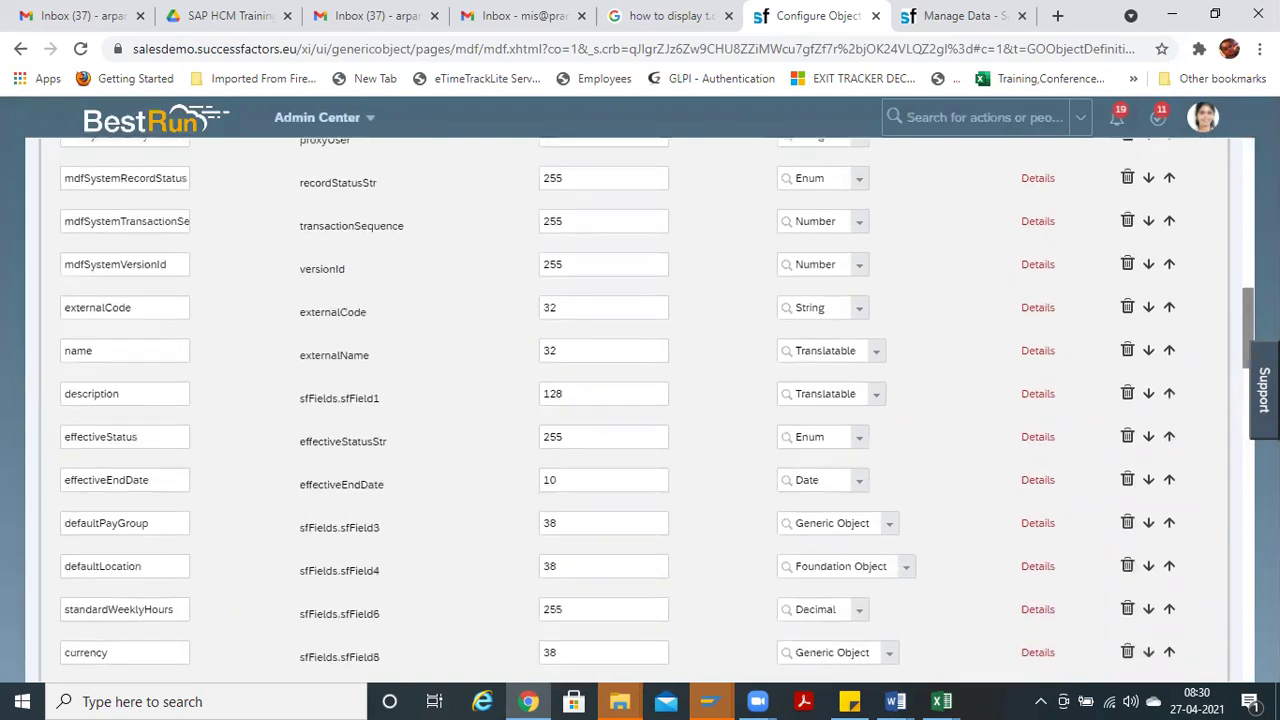
pyautogui.scroll(3, 646, 410)
pyautogui.scroll(-3, 646, 410)
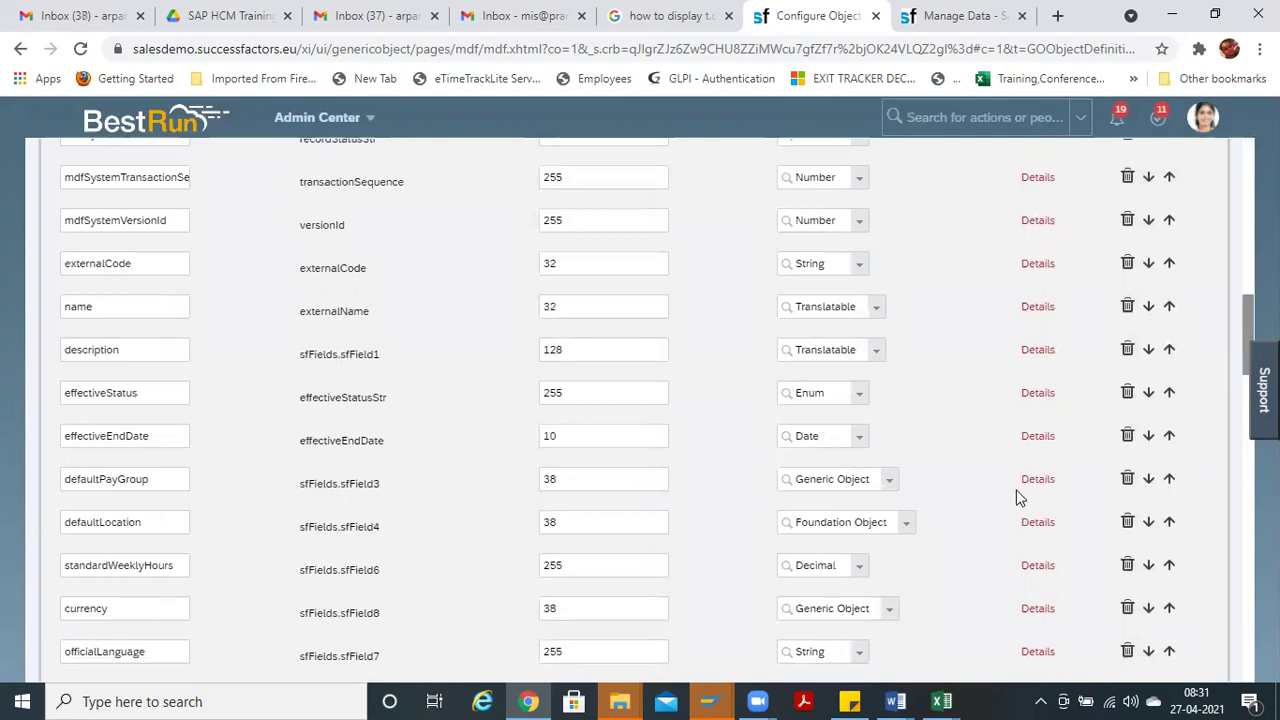
pyautogui.scroll(-1, 640, 400)
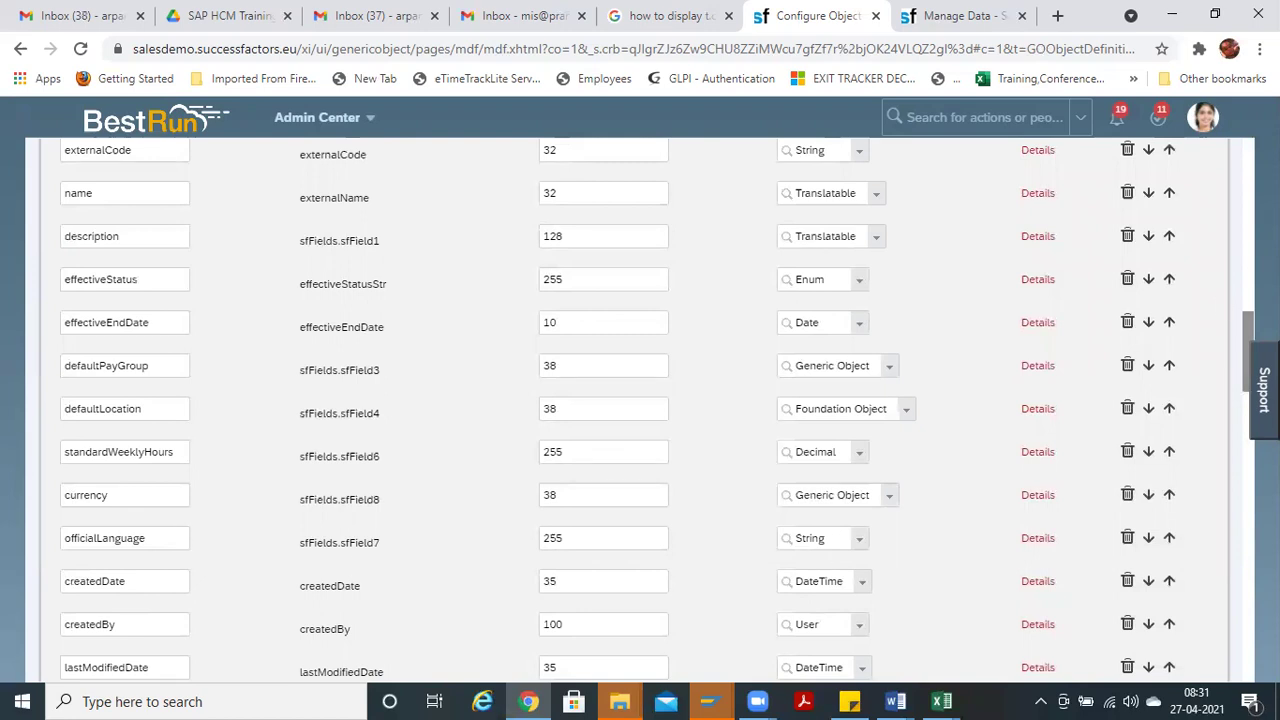
pyautogui.scroll(-2, 1222, 367)
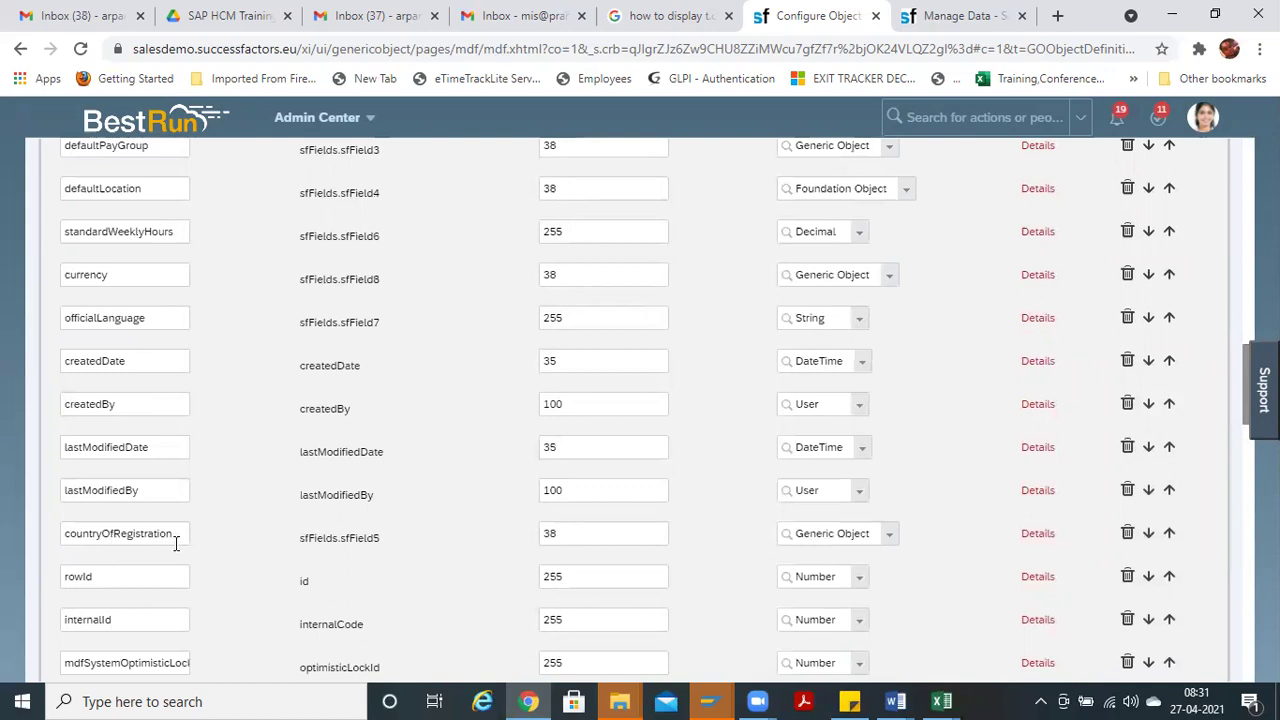
pyautogui.click(1038, 534)
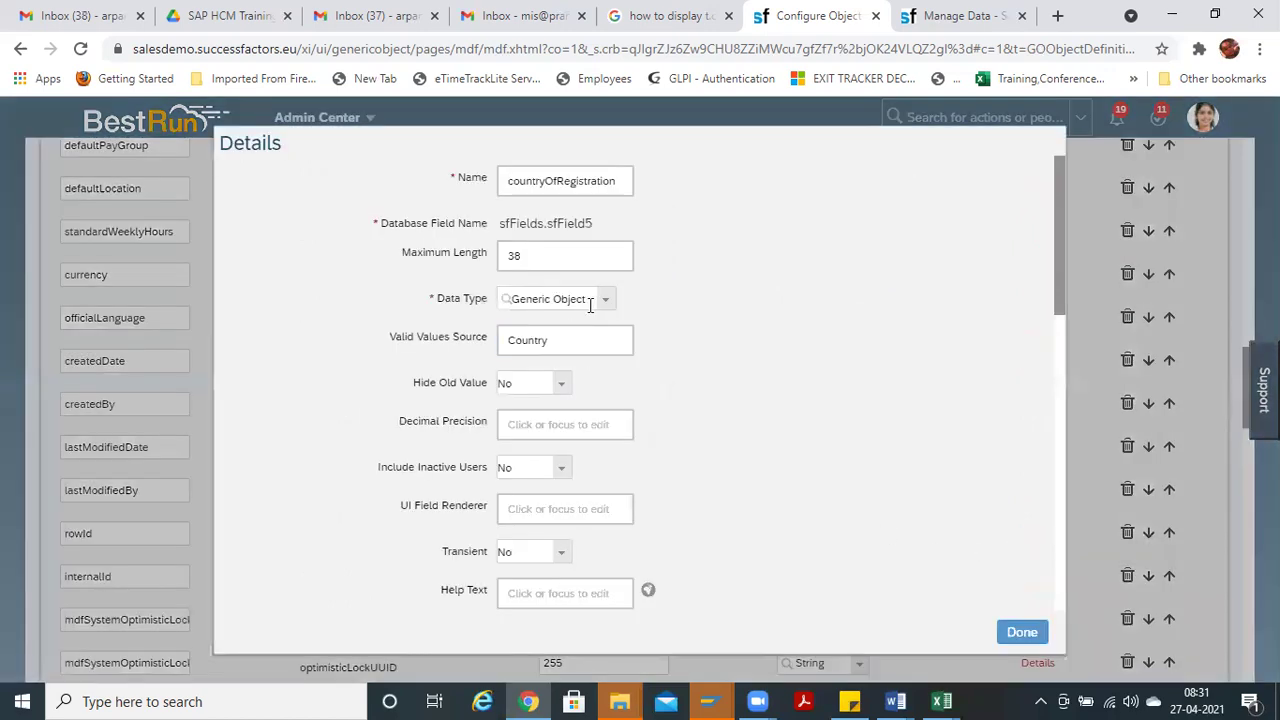
# Step: Switch to Manage Data and examine the Country options on the company record without choosing one
pyautogui.click(975, 16)
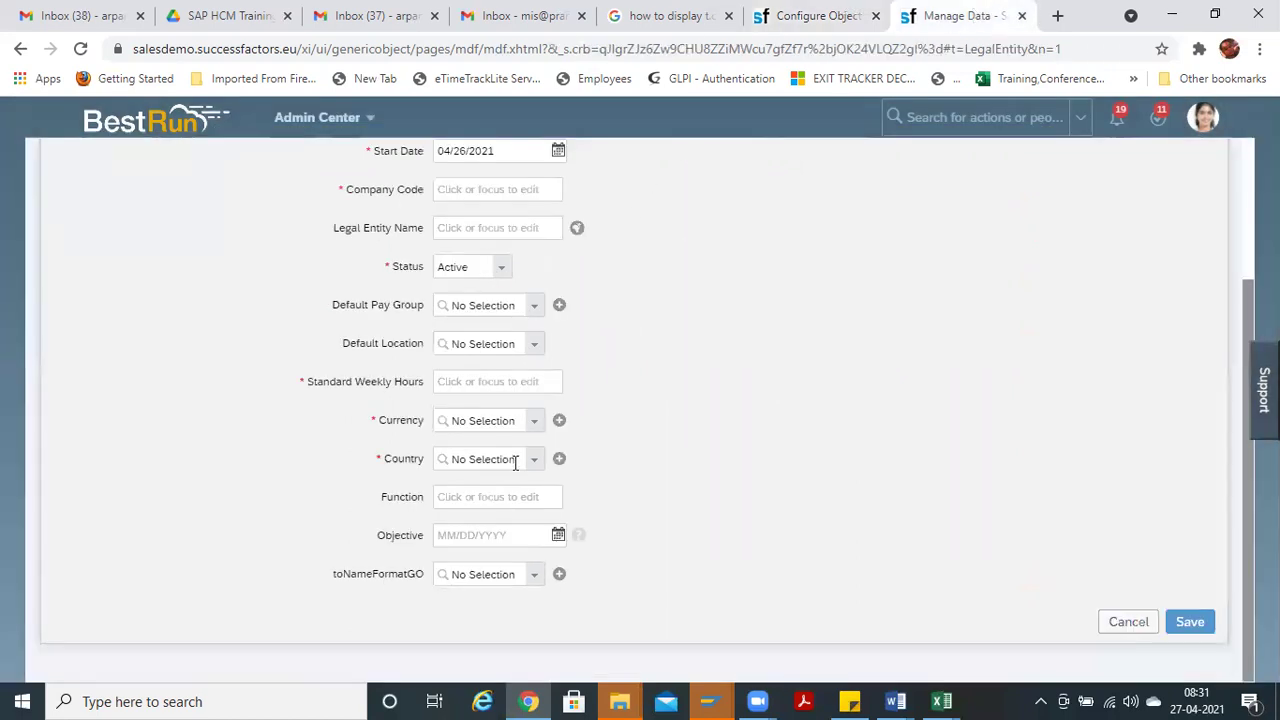
pyautogui.click(537, 463)
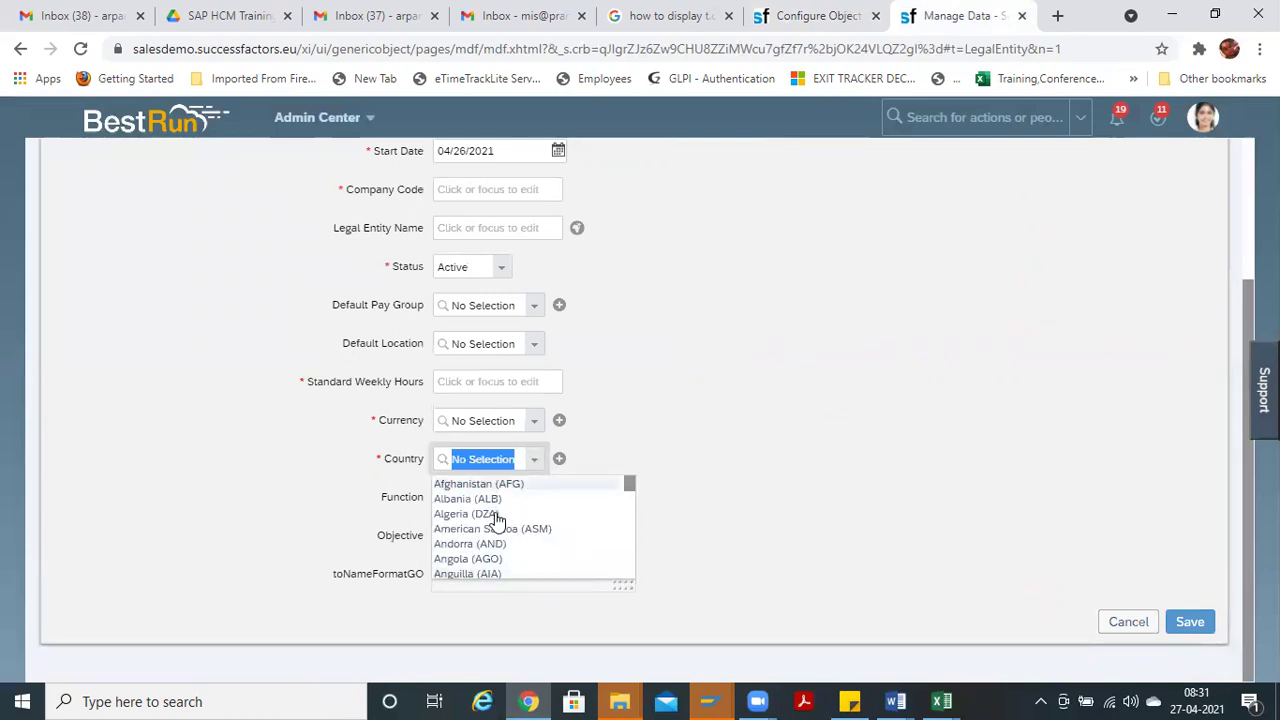
pyautogui.click(608, 368)
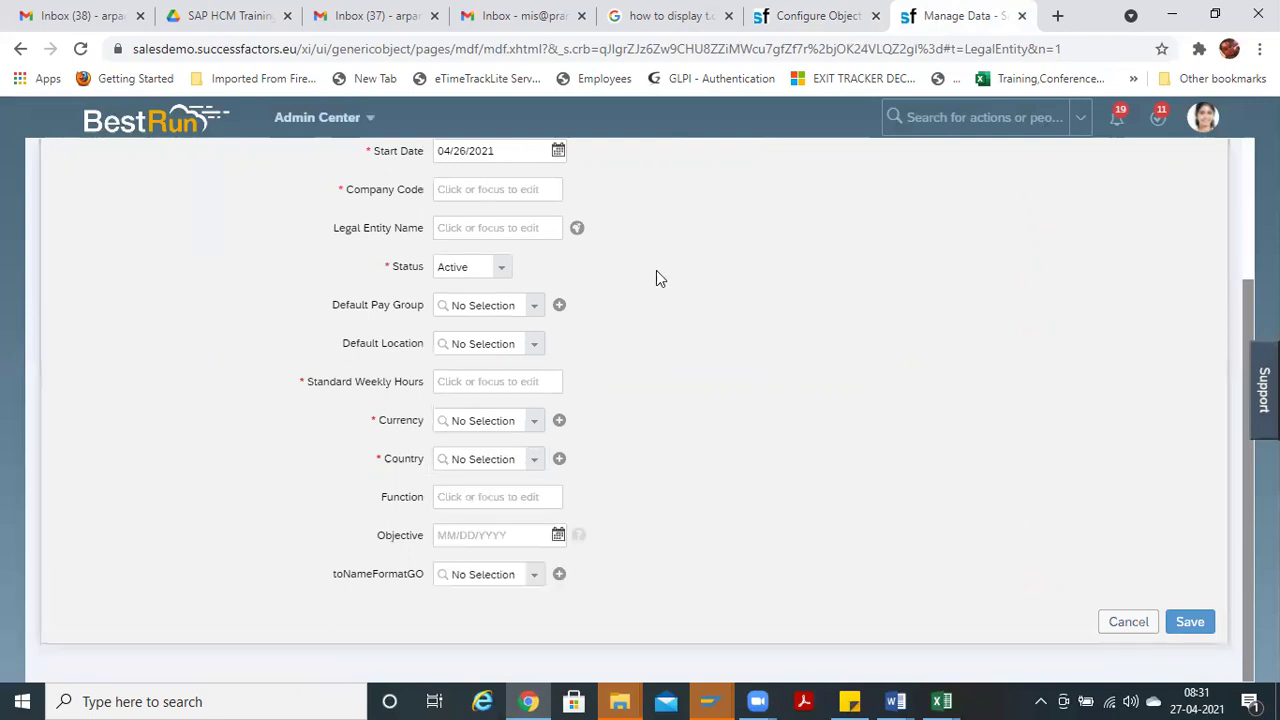
# Step: Return to the countryOfRegistration details and review the available data types and the Valid Values Source without changing them
pyautogui.click(814, 16)
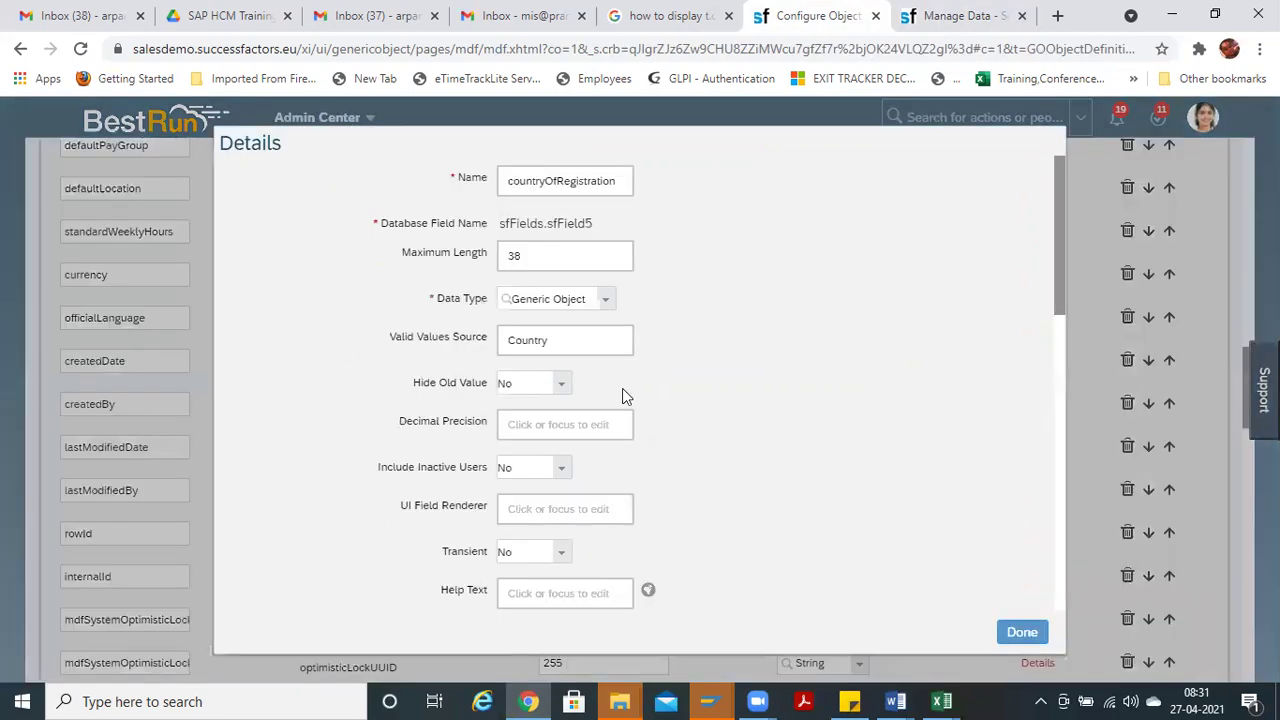
pyautogui.click(605, 302)
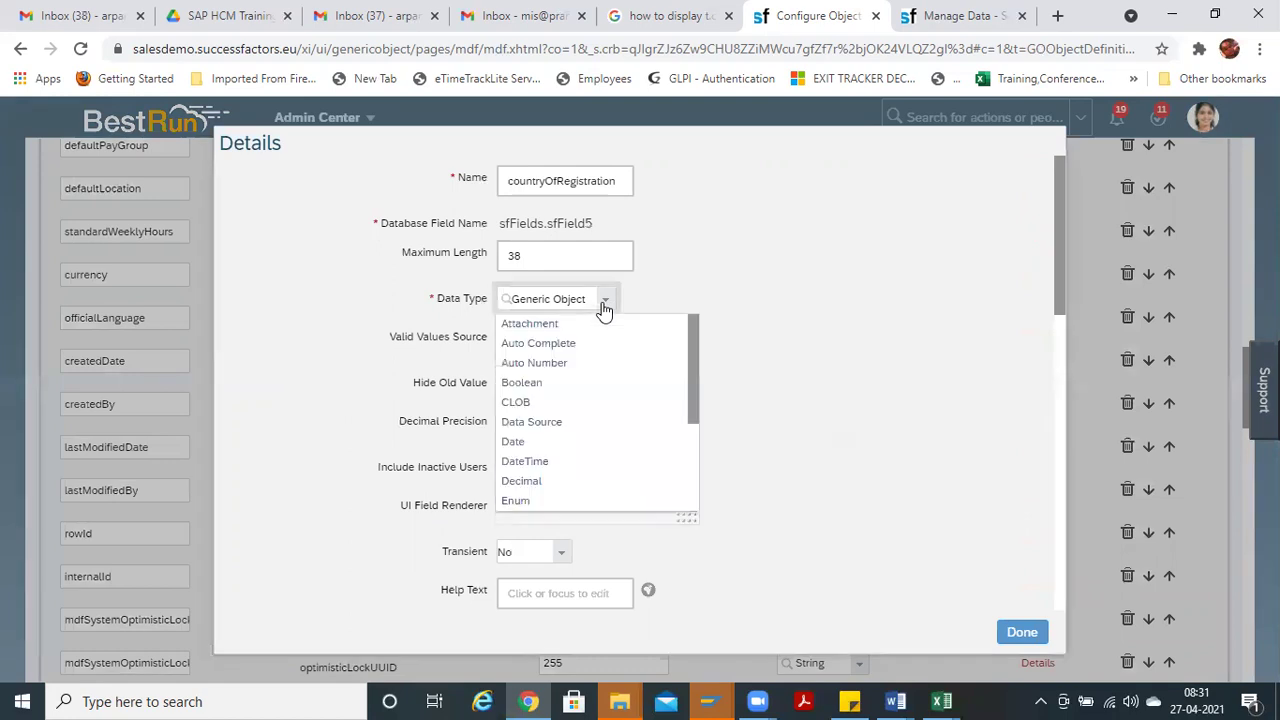
pyautogui.click(603, 334)
pyautogui.moveTo(562, 347); pyautogui.dragTo(414, 341)
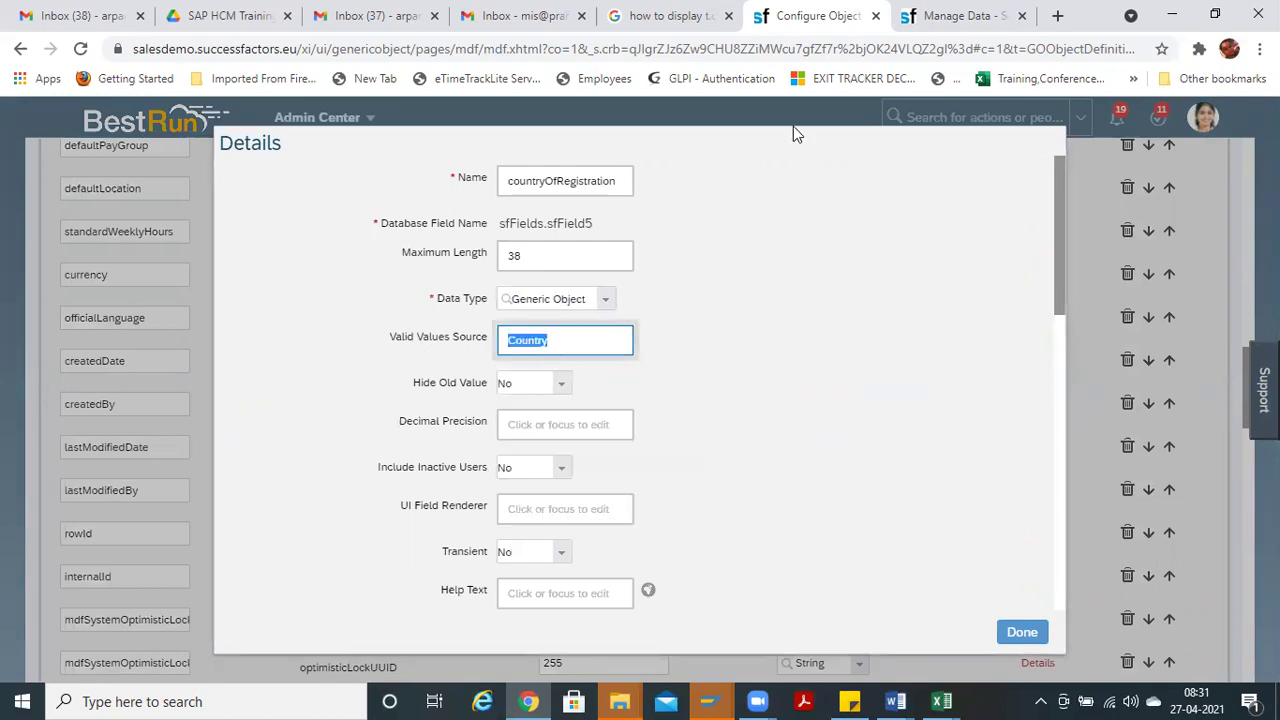
# Step: In Manage Data, search for the Country/Region object and list its existing records
pyautogui.click(945, 14)
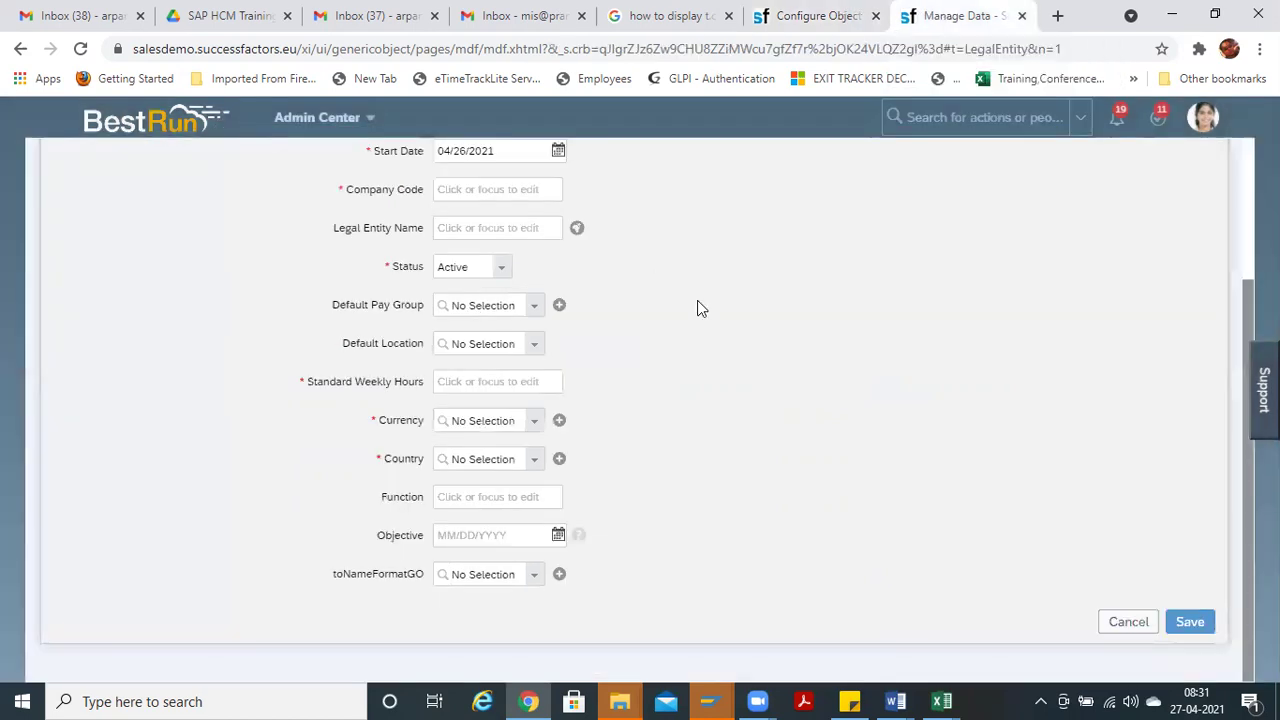
pyautogui.scroll(3, 320, 171)
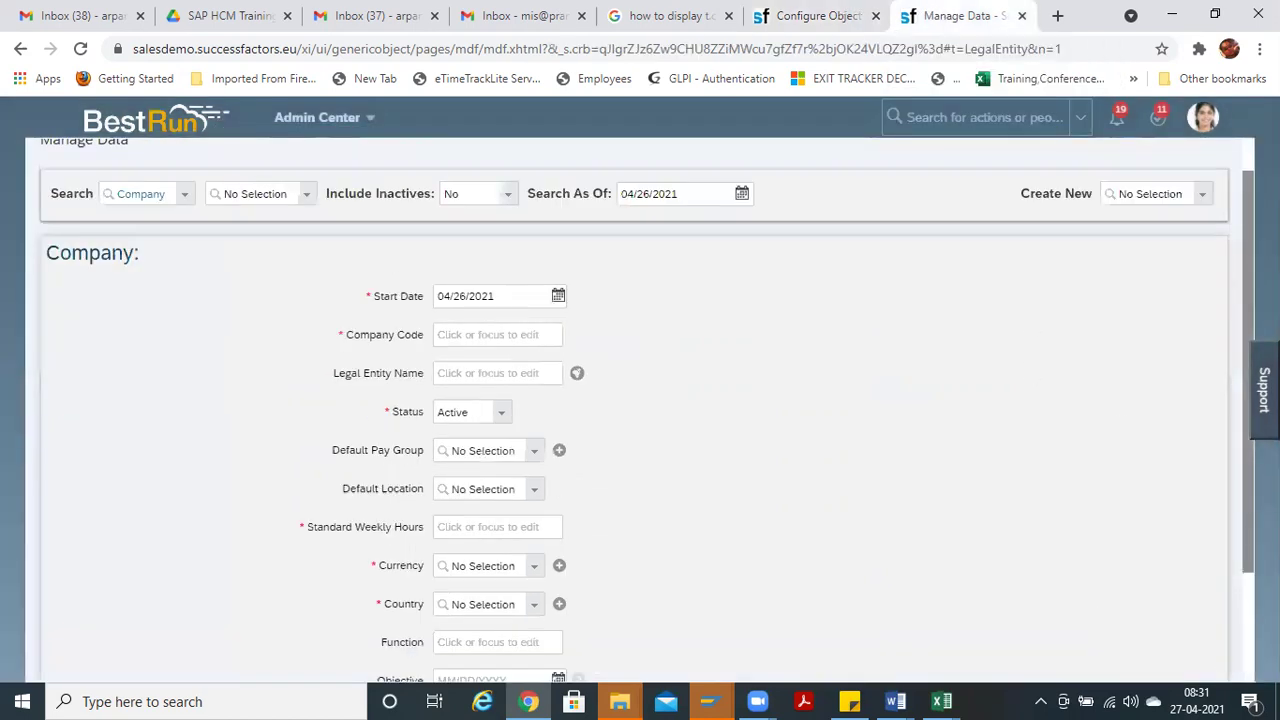
pyautogui.click(183, 245)
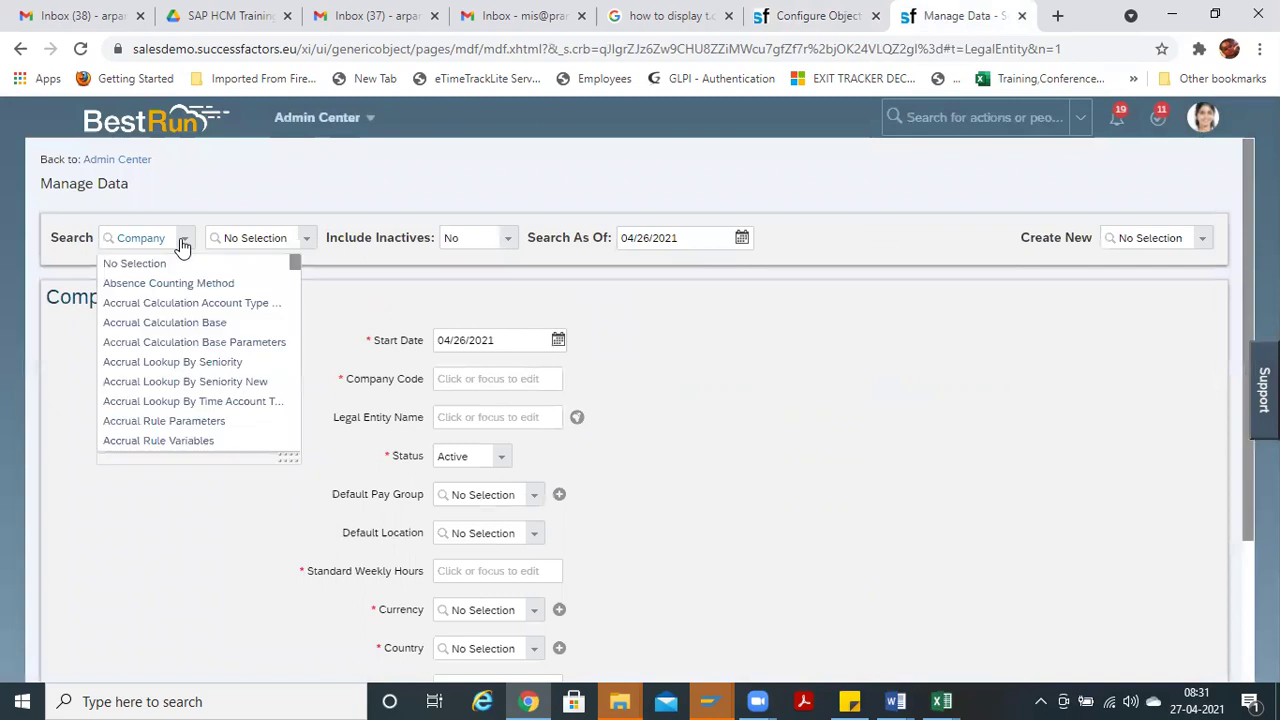
pyautogui.write('country')
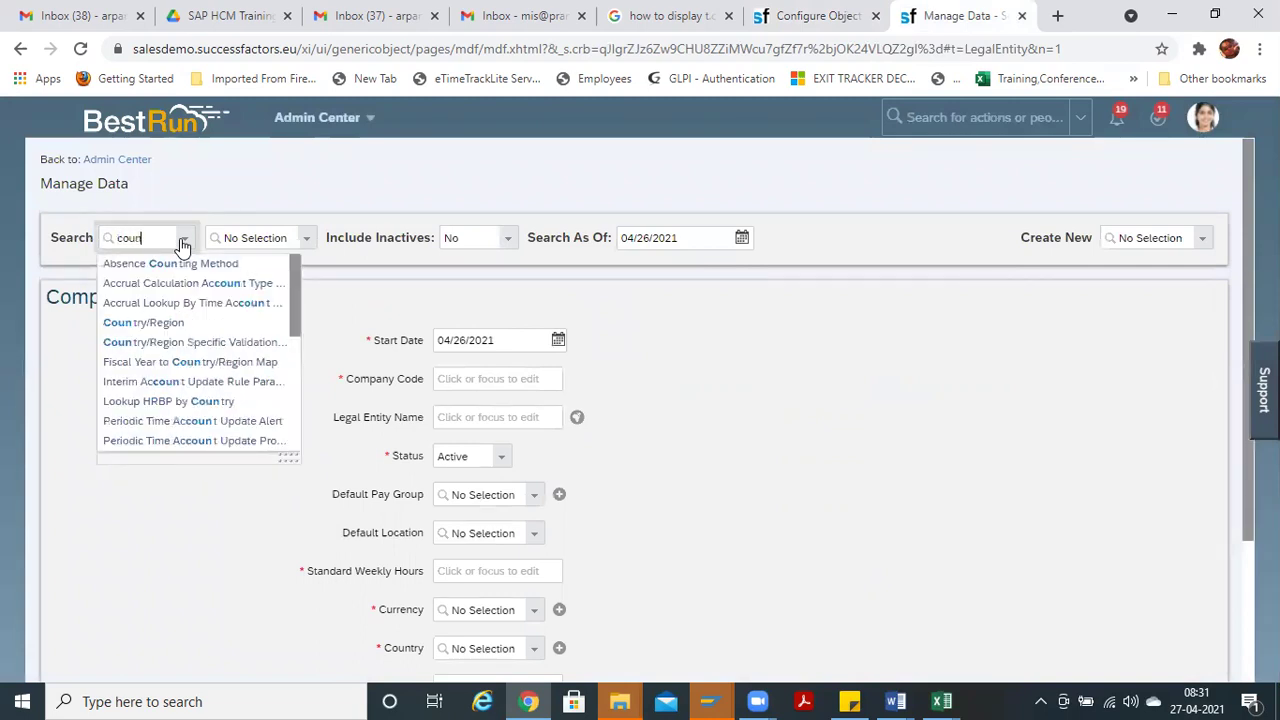
pyautogui.click(238, 263)
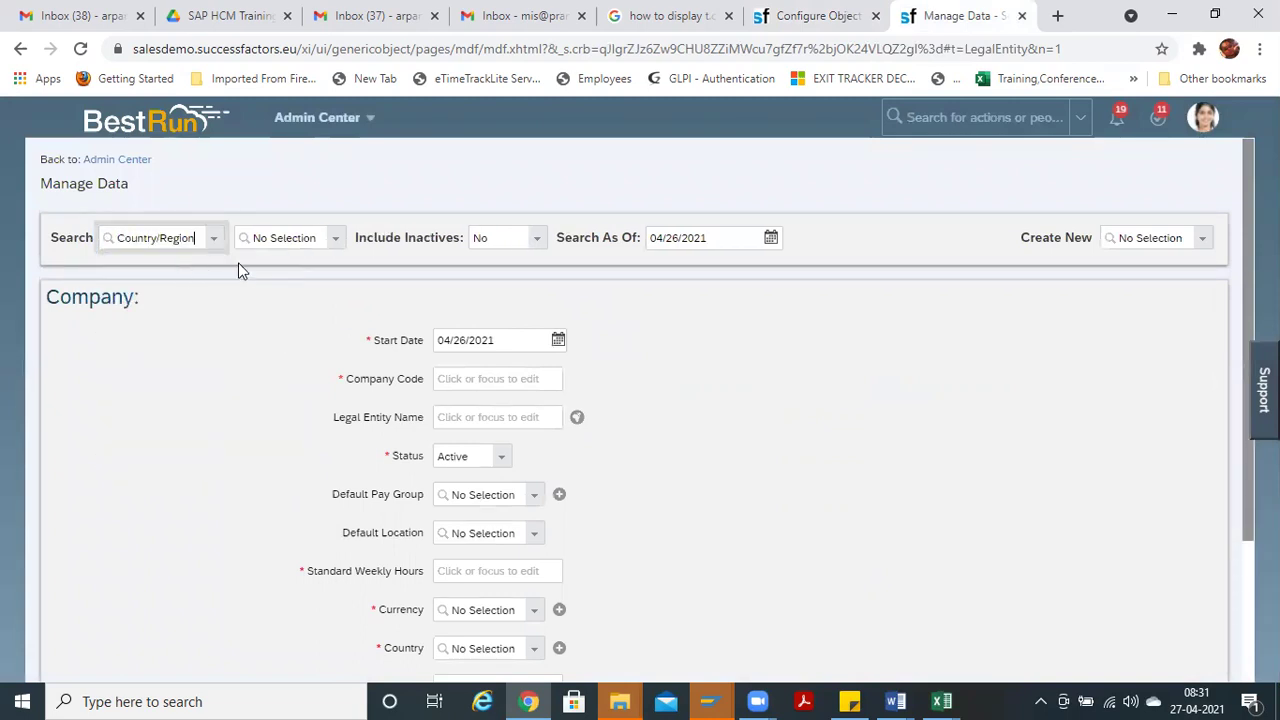
pyautogui.click(340, 244)
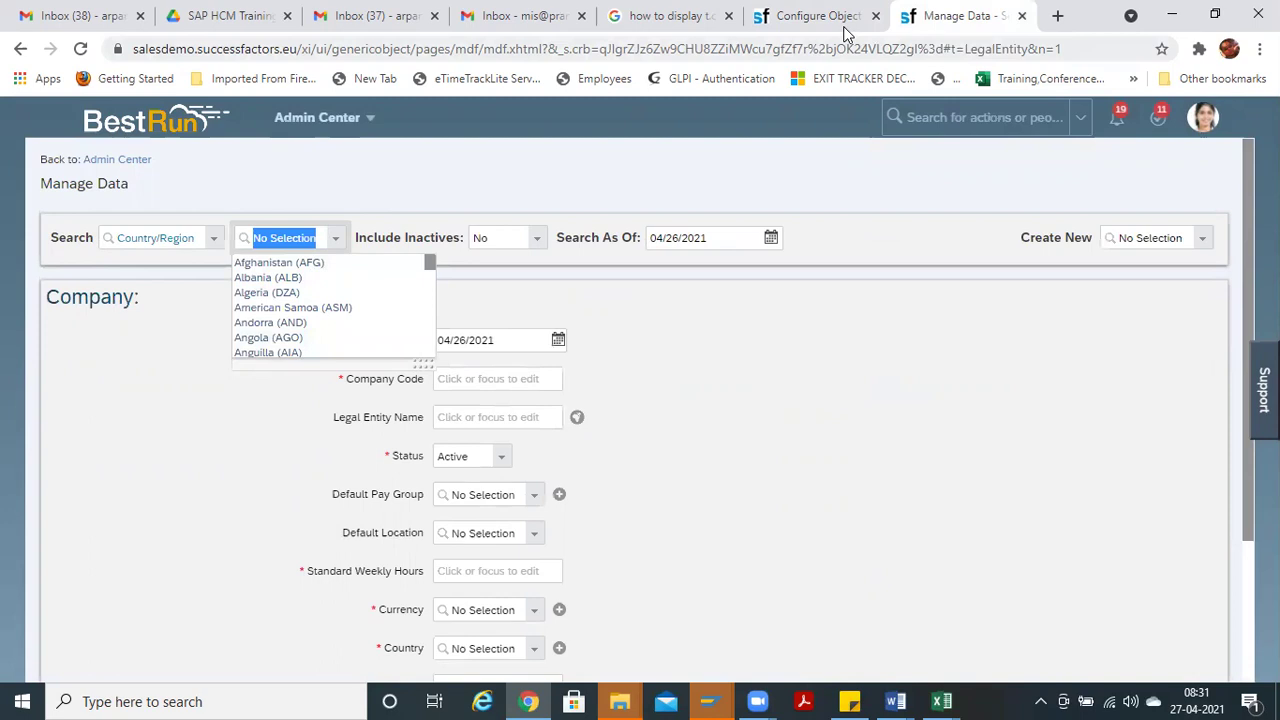
# Step: Duplicate the Manage Data page and set the copy to search the Country/Region object
pyautogui.rightClick(995, 22)
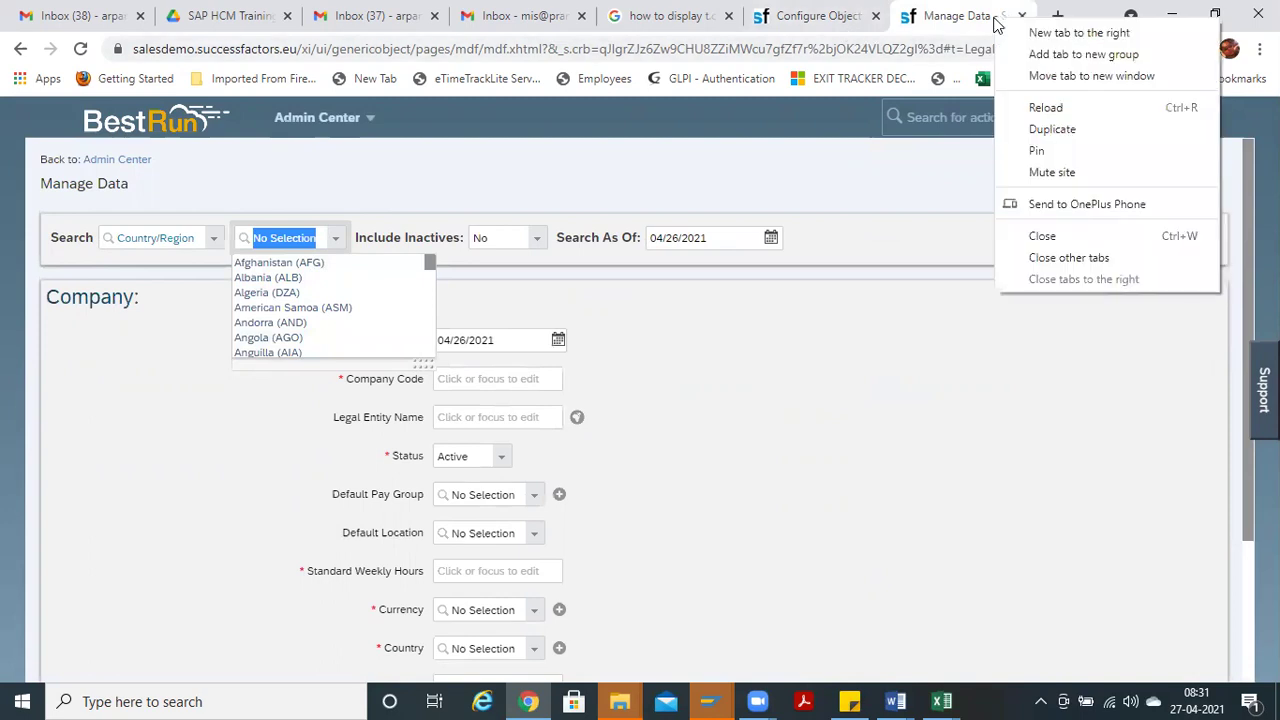
pyautogui.click(1050, 130)
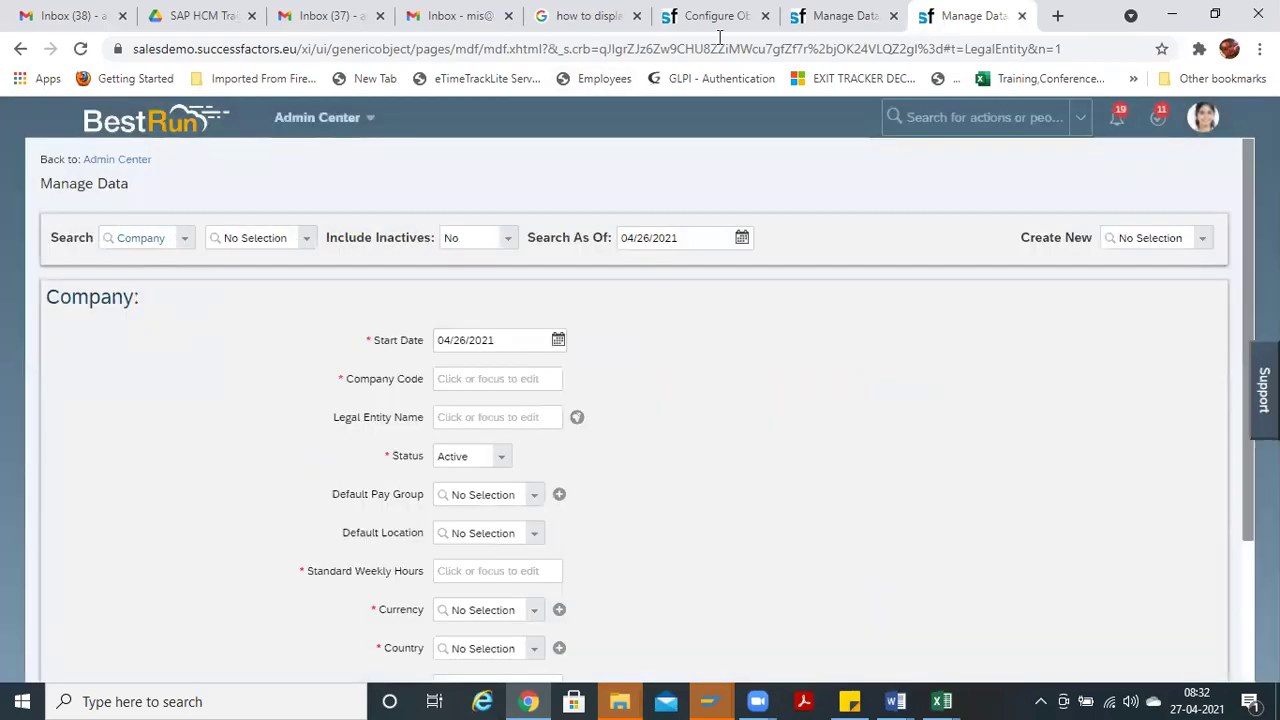
pyautogui.click(190, 250)
pyautogui.click(190, 250)
pyautogui.write('countr')
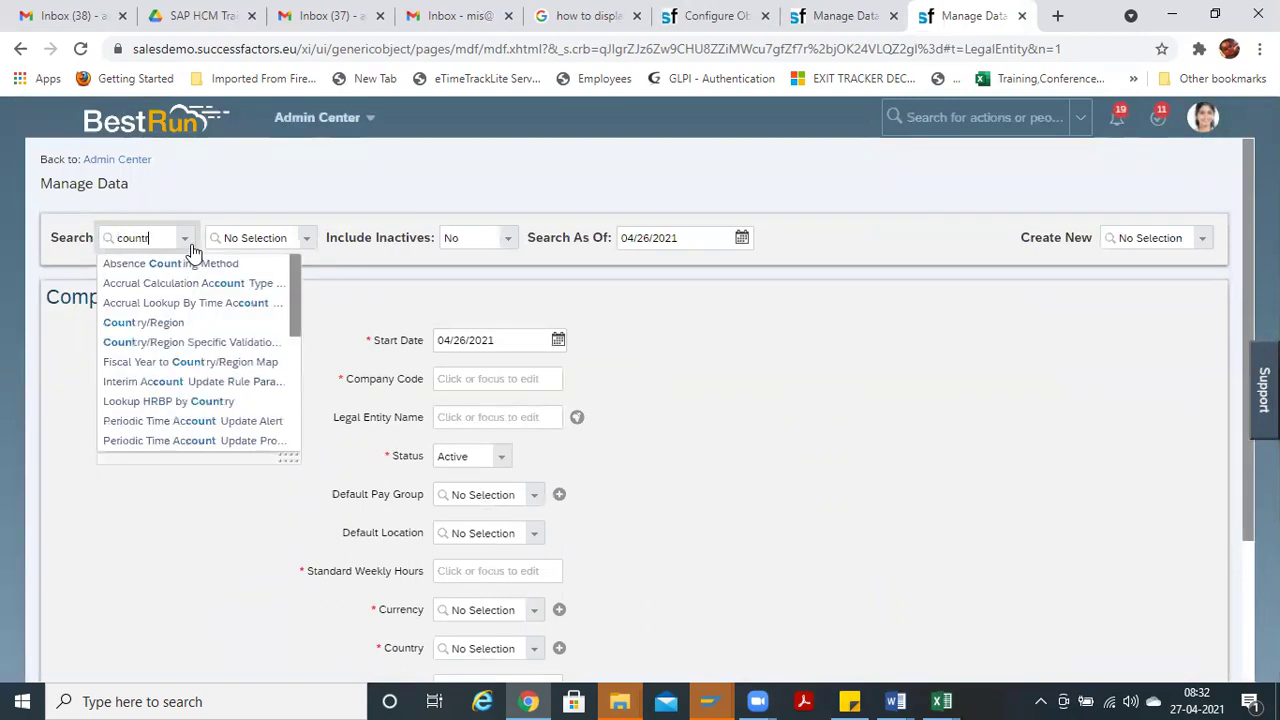
pyautogui.click(186, 264)
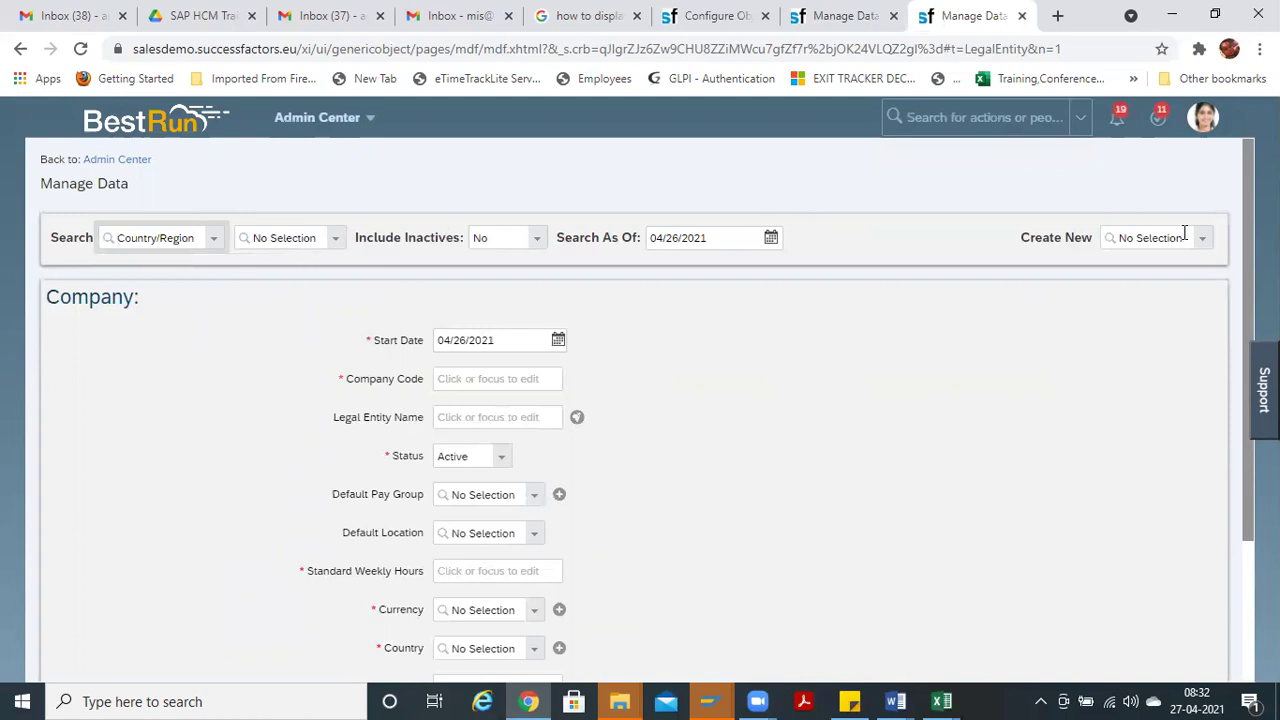
# Step: Open the Afghanistan (AFG) record of the Country/Region object
pyautogui.click(334, 242)
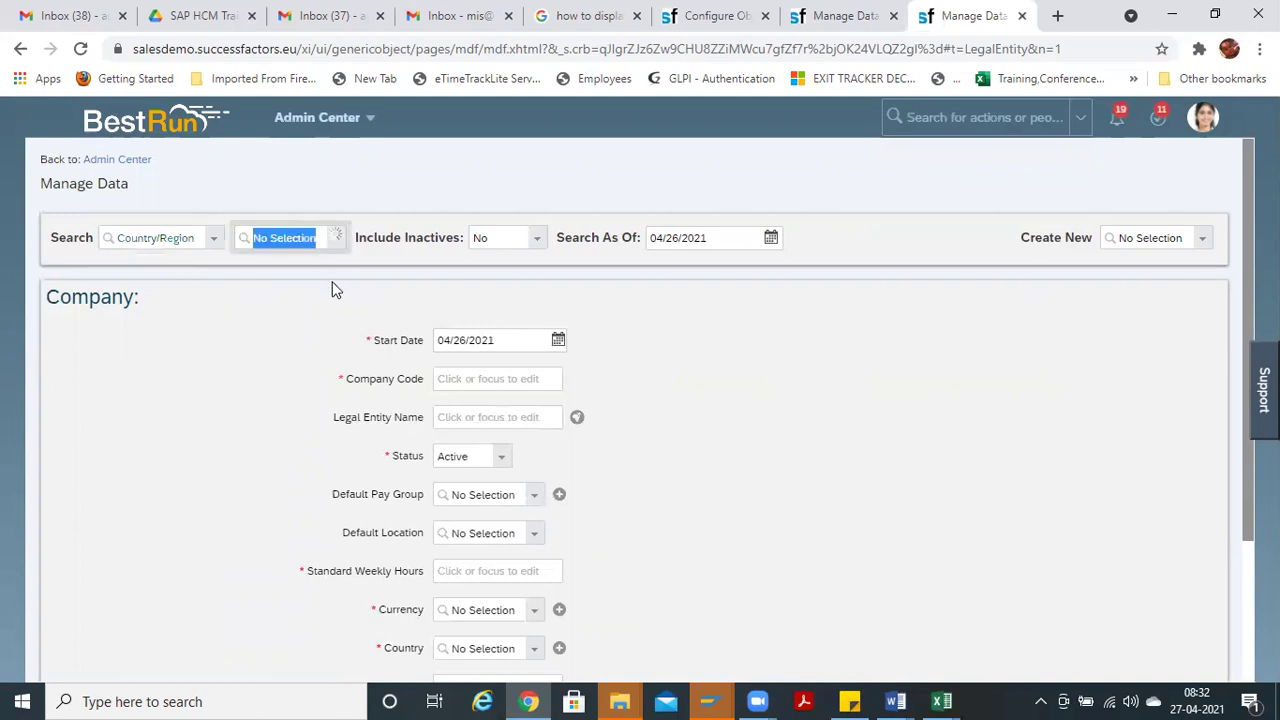
pyautogui.click(531, 295)
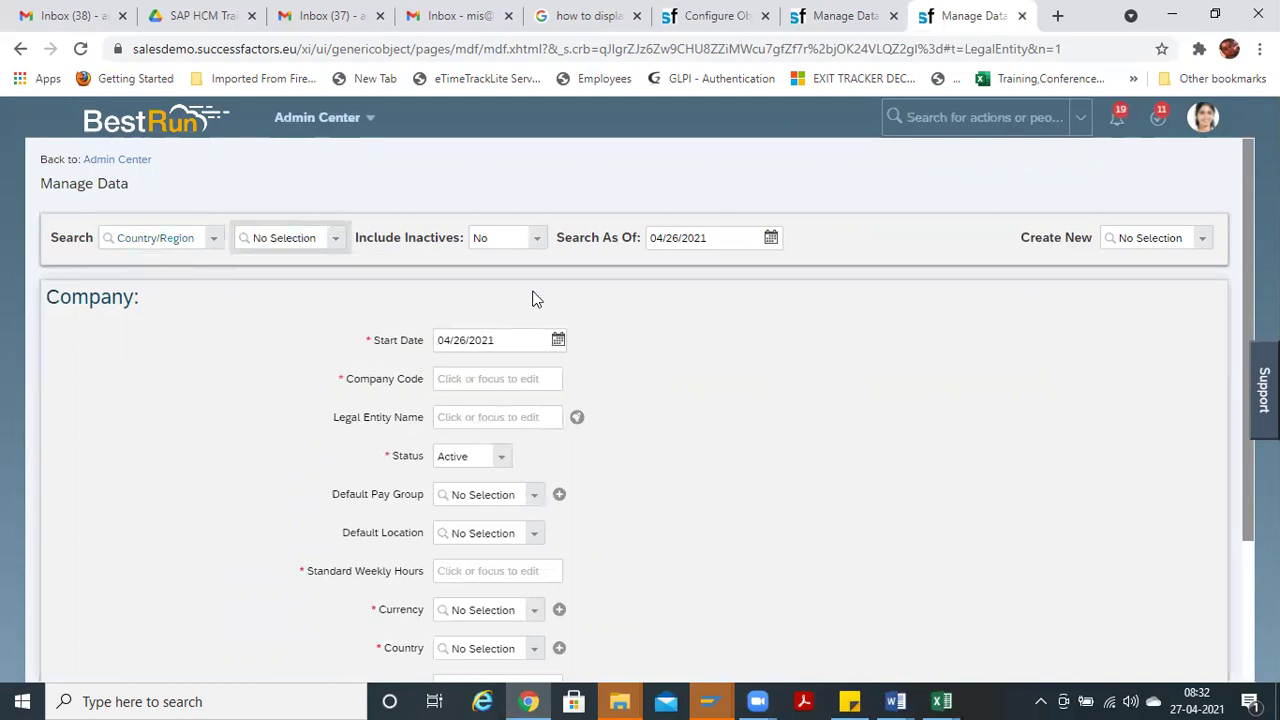
pyautogui.click(330, 248)
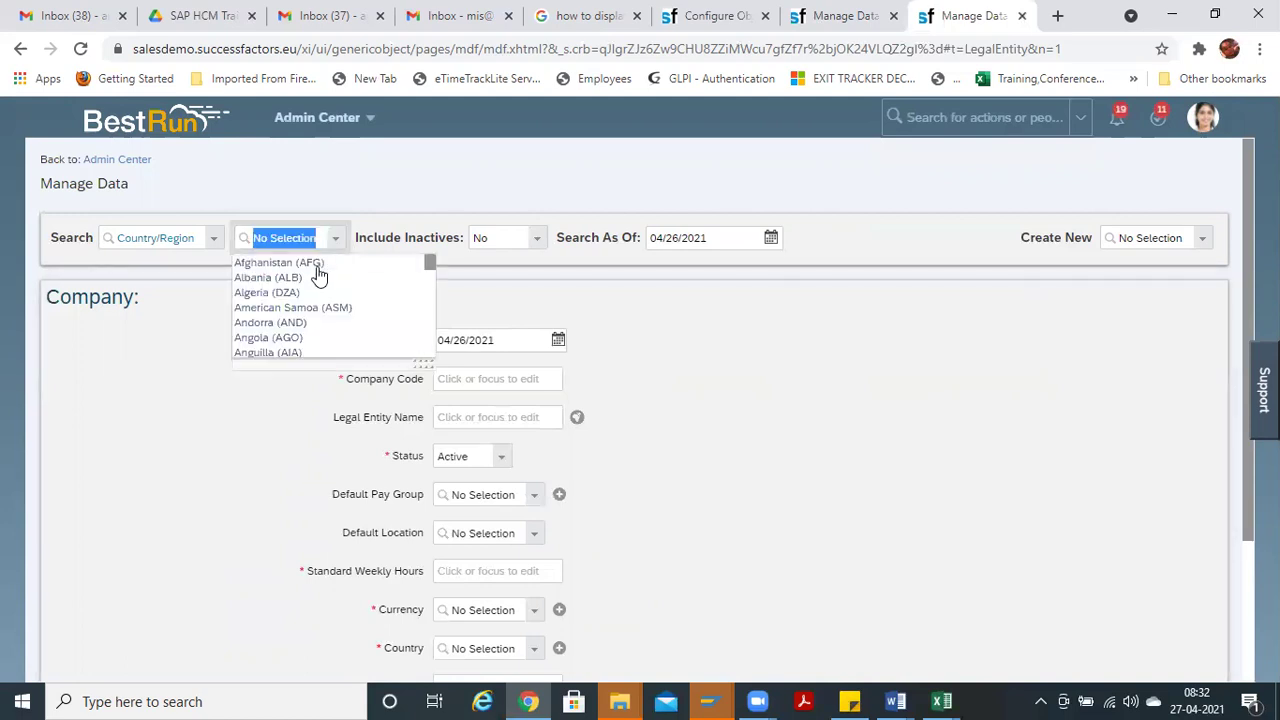
pyautogui.click(317, 265)
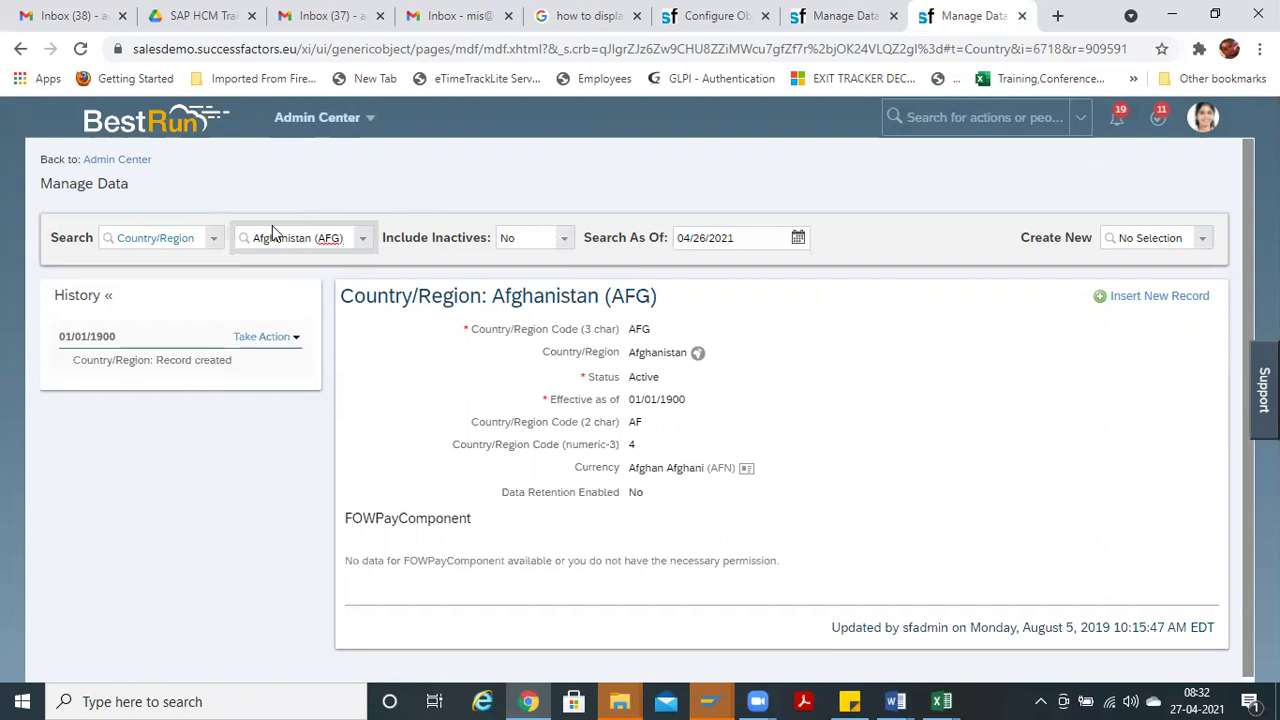
# Step: Return to the countryOfRegistration details and examine the Data Type and Valid Values Source without changing them
pyautogui.hotkey('alt', 'Tab')
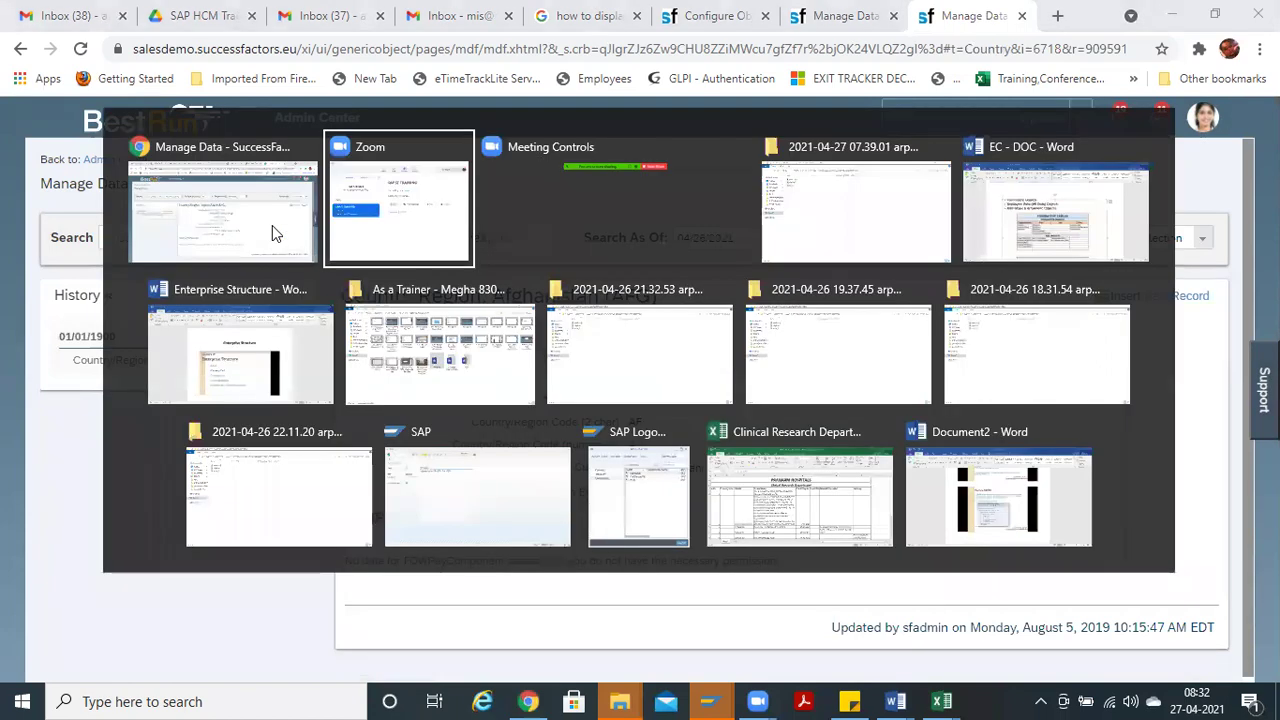
pyautogui.click(272, 225)
pyautogui.click(686, 18)
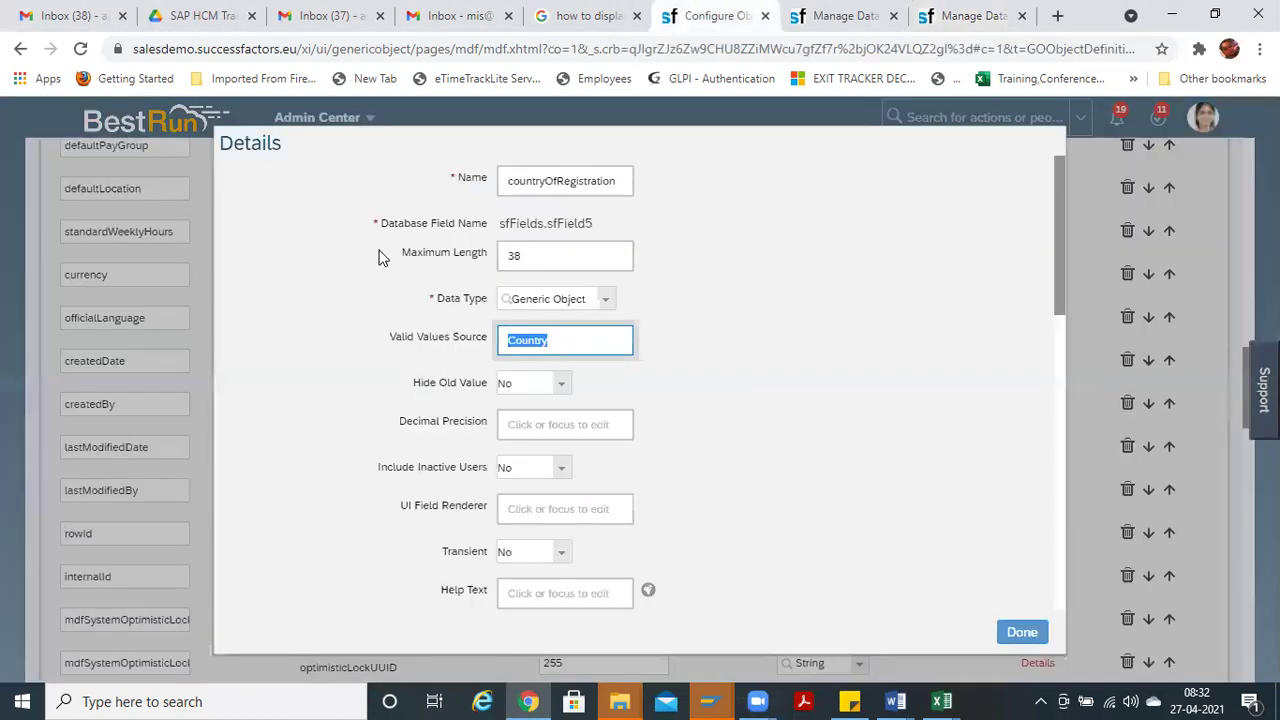
pyautogui.click(569, 344)
pyautogui.doubleClick(575, 344)
pyautogui.click(601, 306)
pyautogui.click(754, 269)
pyautogui.moveTo(549, 340); pyautogui.dragTo(435, 347)
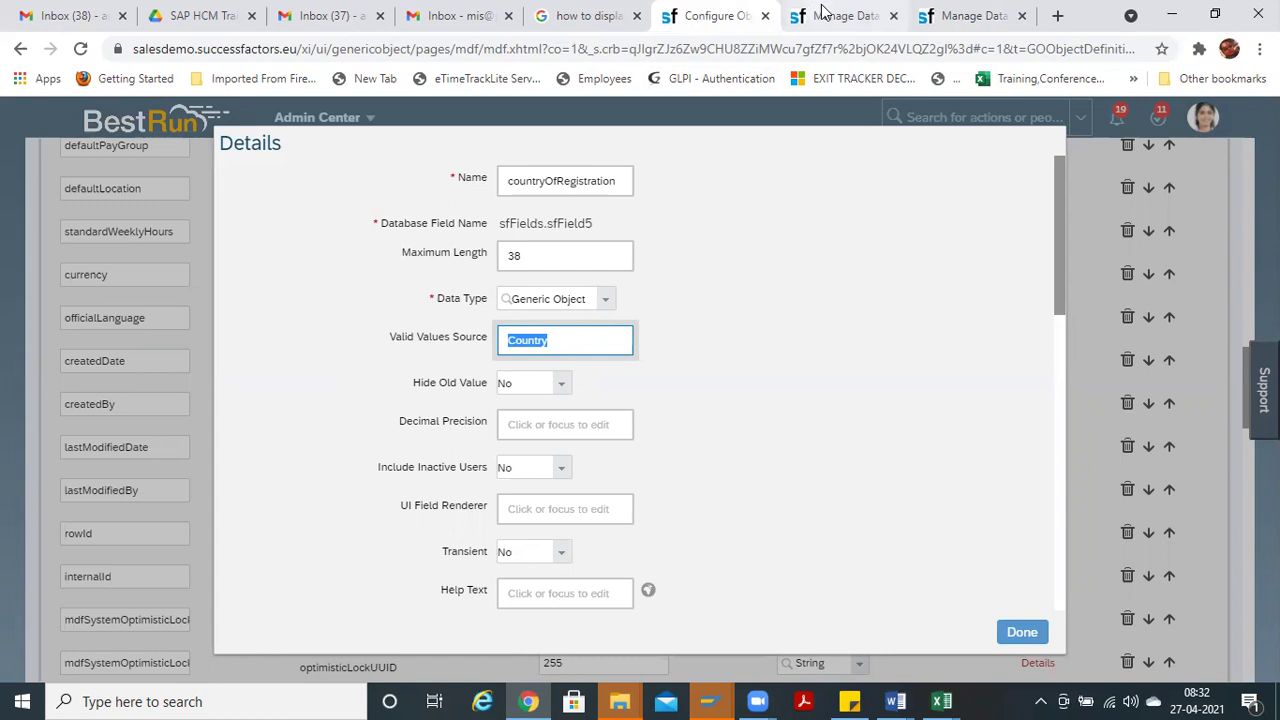
# Step: From the duplicated Manage Data page, search for "configure object" and open Configure Object Definitions
pyautogui.click(955, 17)
pyautogui.click(916, 118)
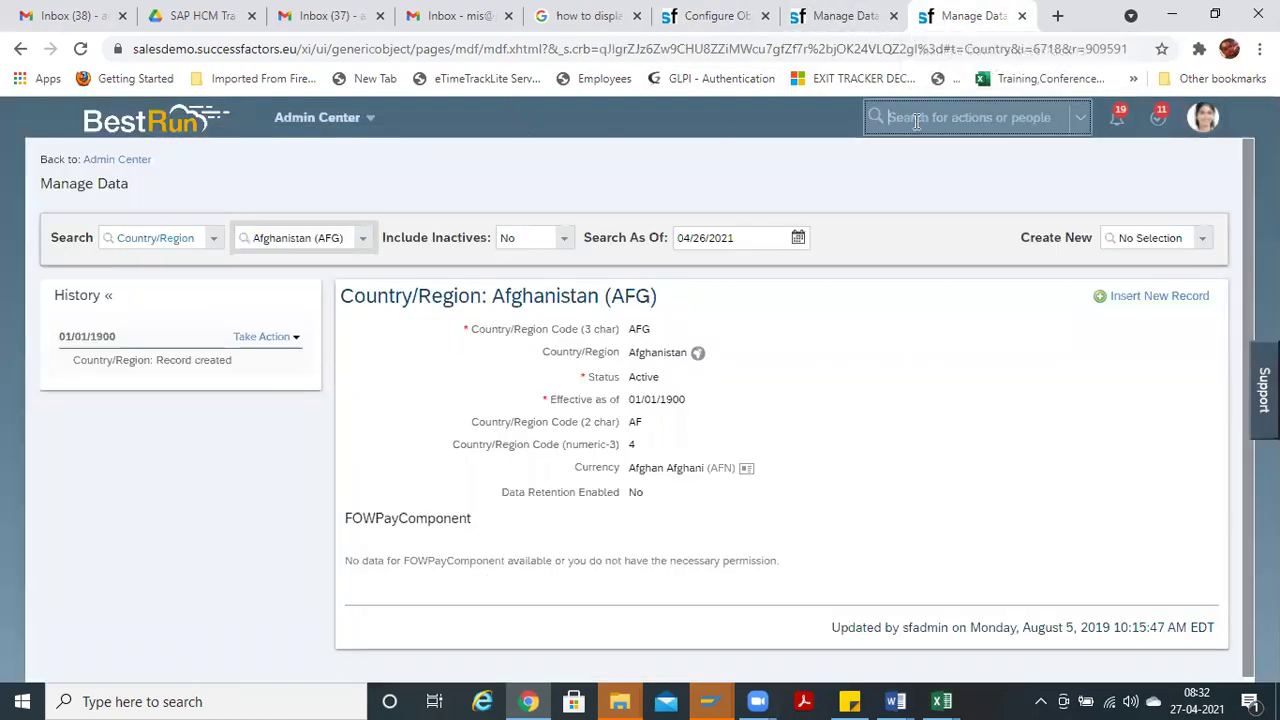
pyautogui.write('canfigure')
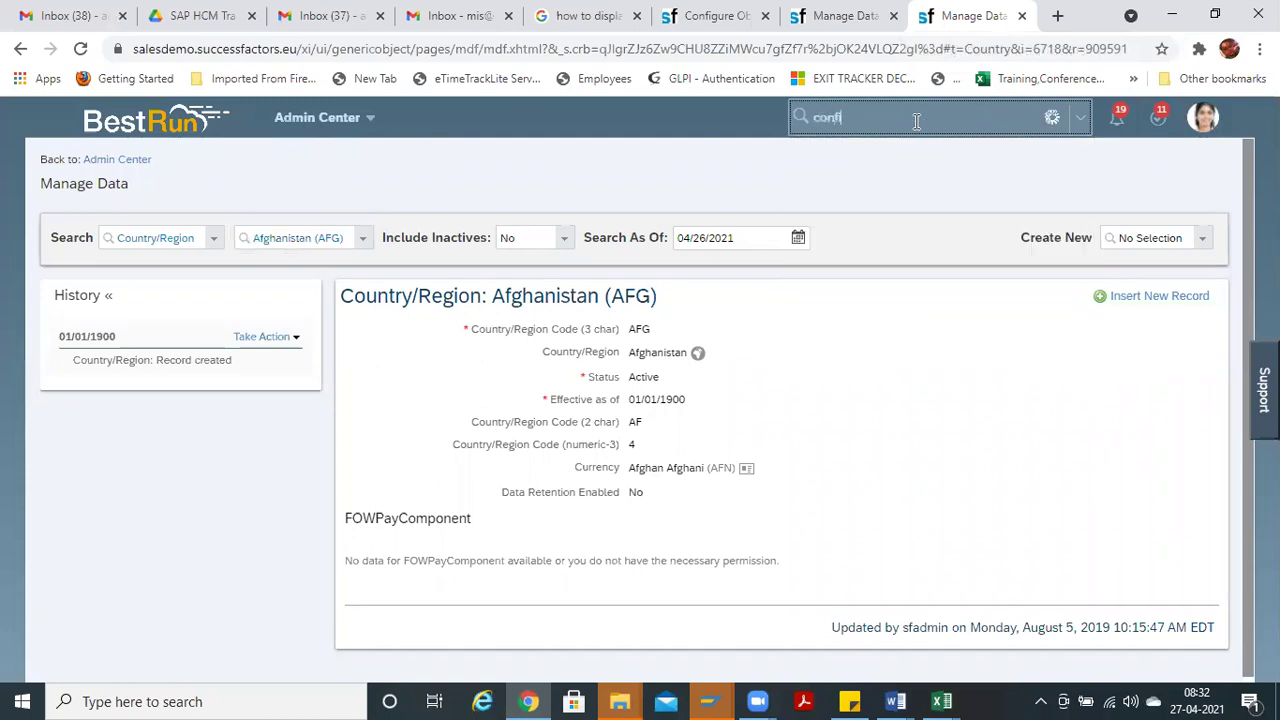
pyautogui.write(' object')
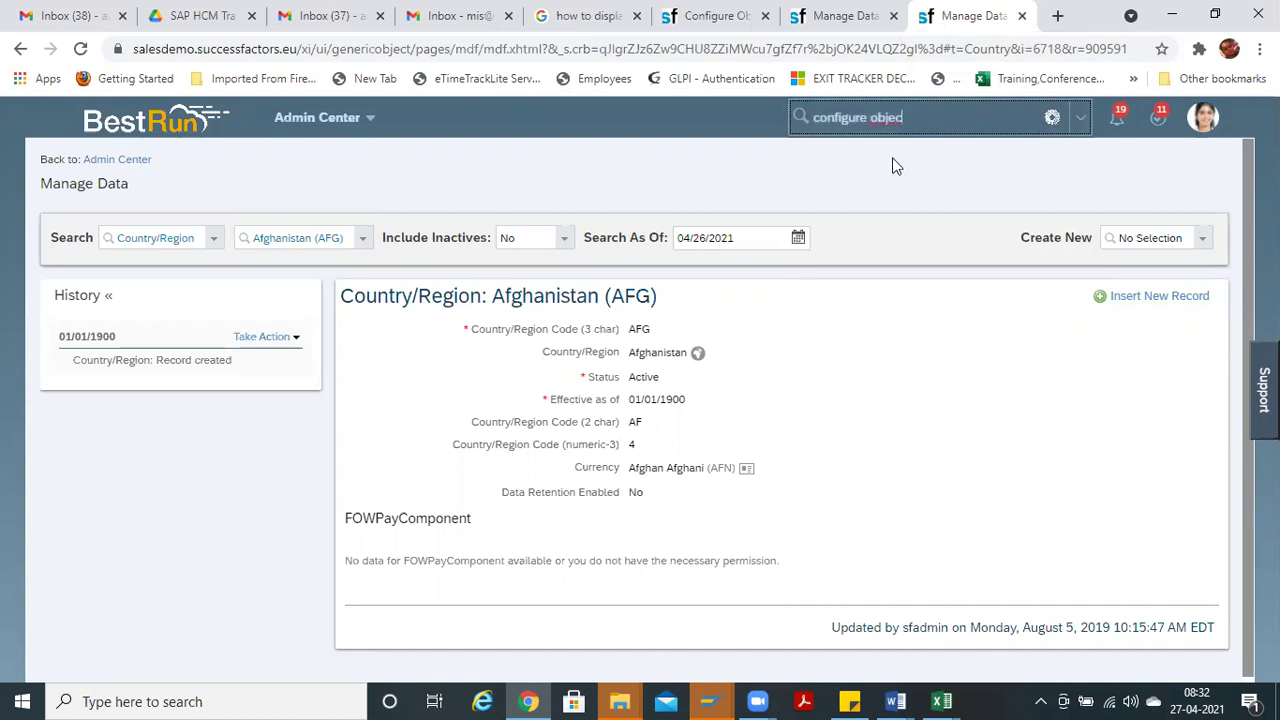
pyautogui.click(885, 156)
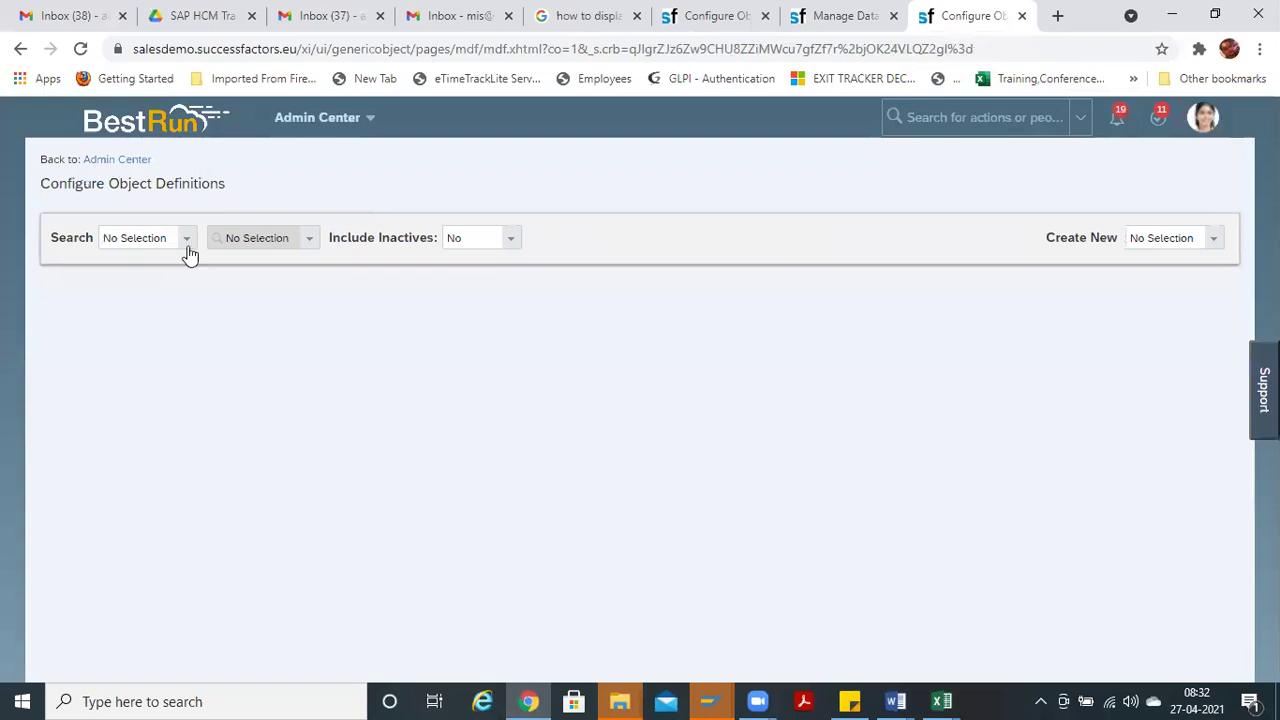
# Step: Find the Country/Region object definition by searching for "country", open it and examine its Code
pyautogui.click(187, 240)
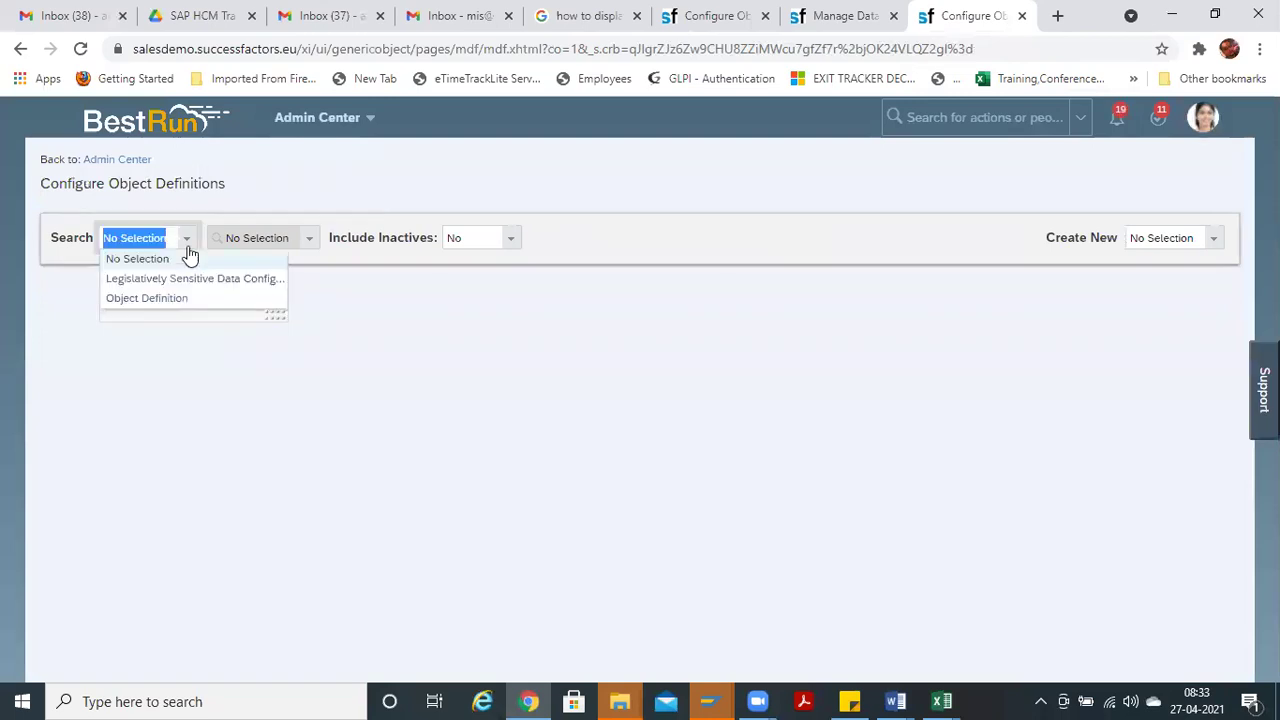
pyautogui.click(190, 298)
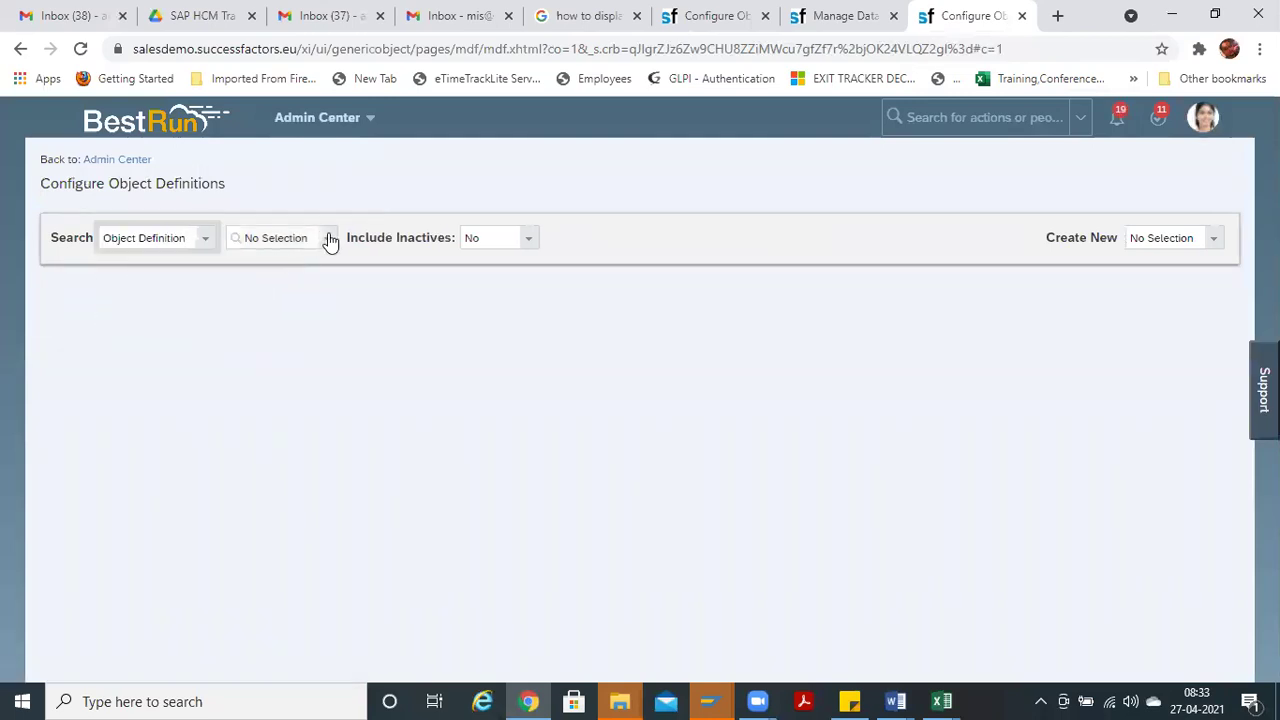
pyautogui.click(330, 240)
pyautogui.write('countr')
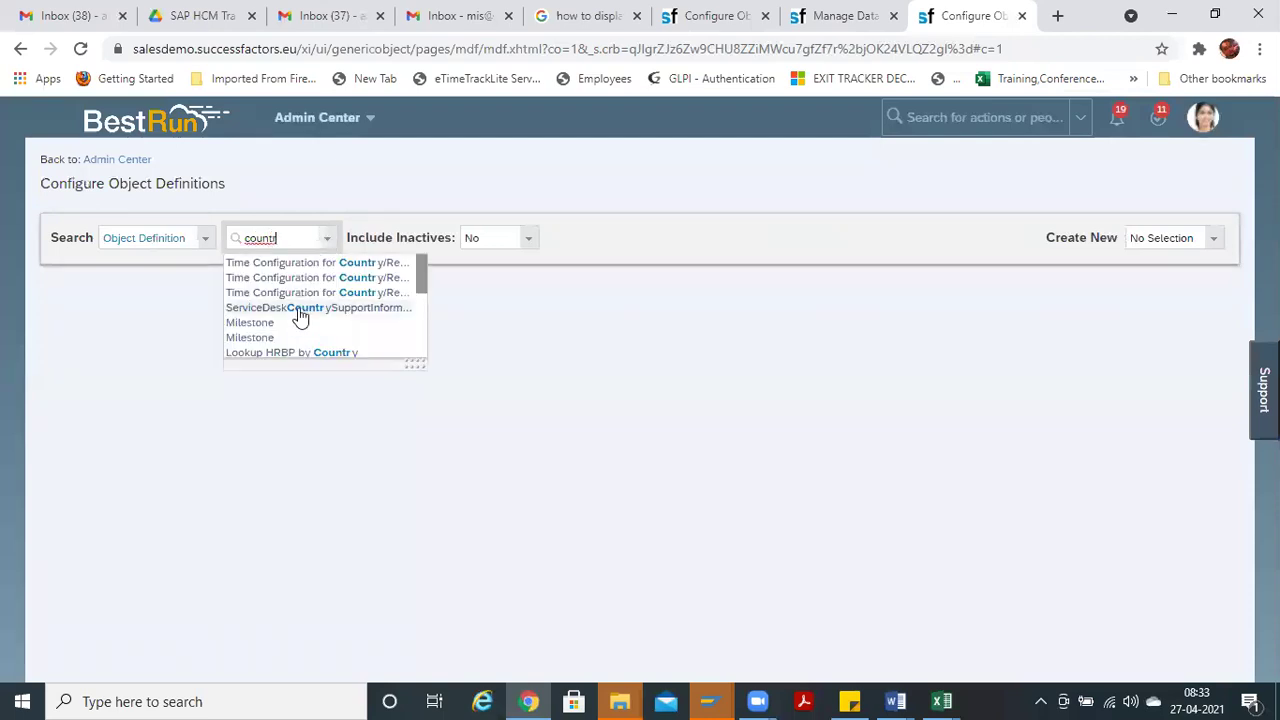
pyautogui.write('y')
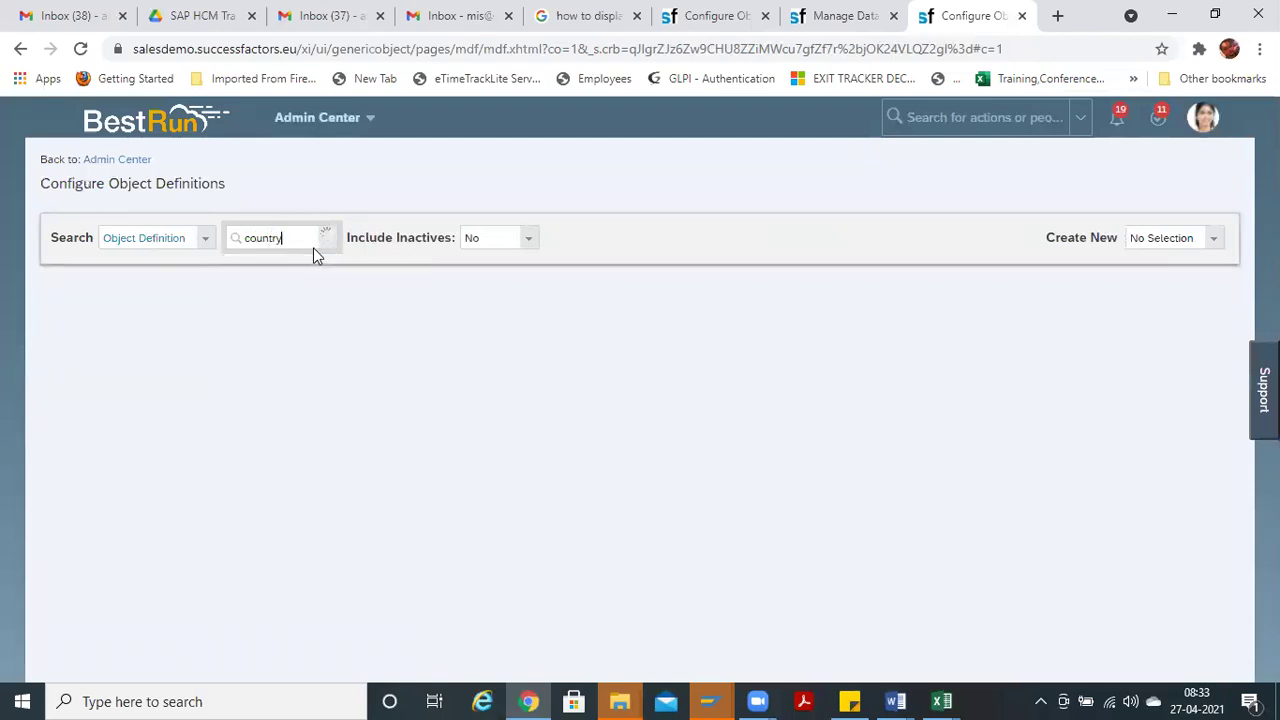
pyautogui.moveTo(420, 268); pyautogui.dragTo(416, 346)
pyautogui.click(281, 324)
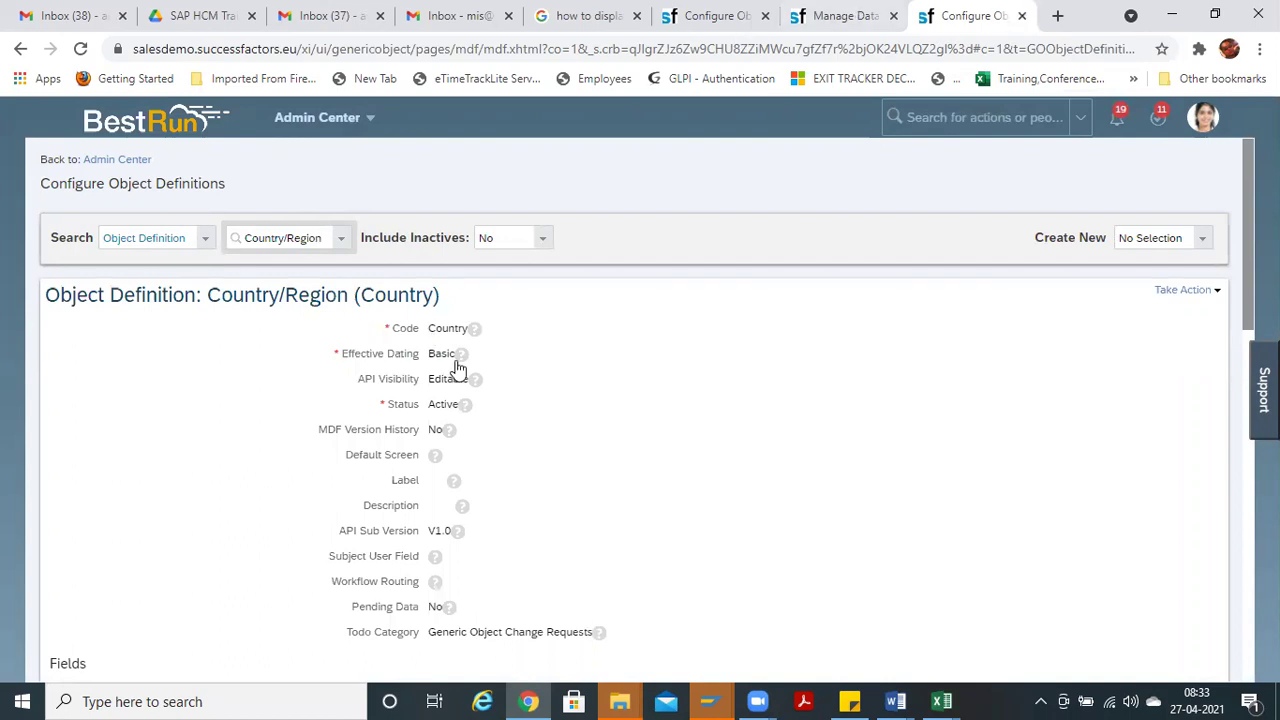
pyautogui.moveTo(430, 328); pyautogui.dragTo(468, 328)
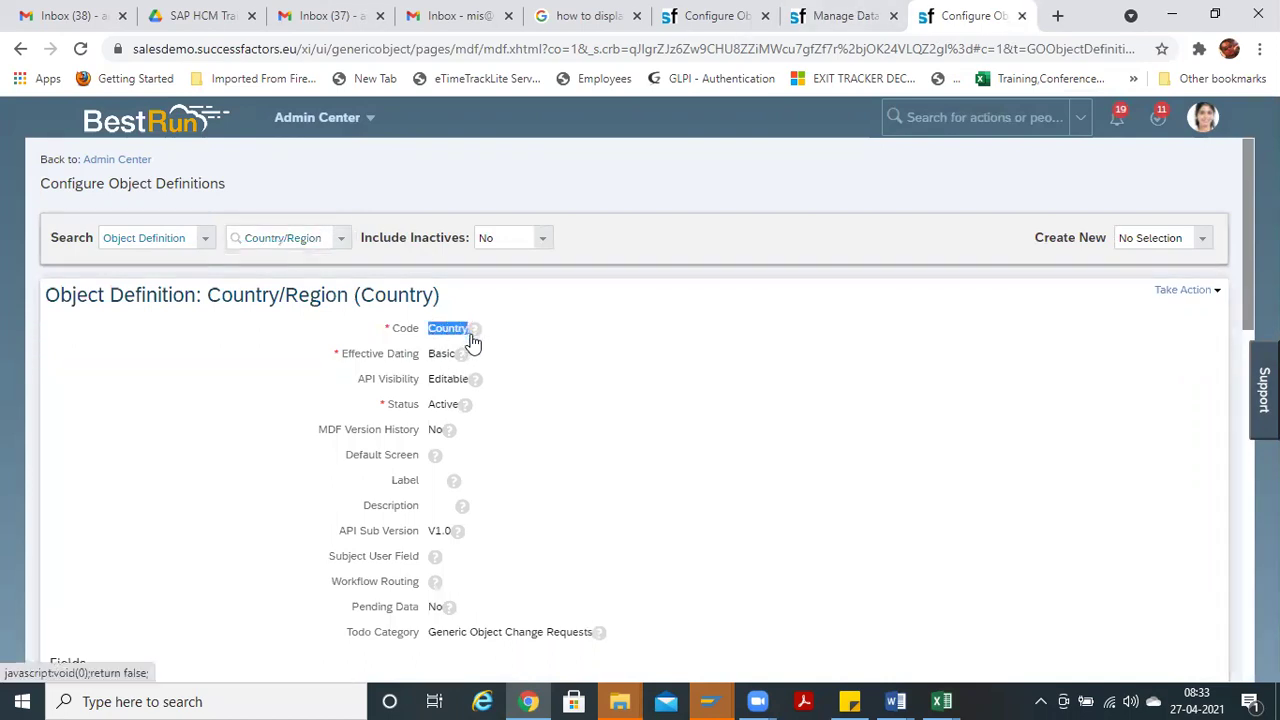
# Step: Go back to the countryOfRegistration details and review the field's name, data type and Valid Values Source
pyautogui.click(707, 22)
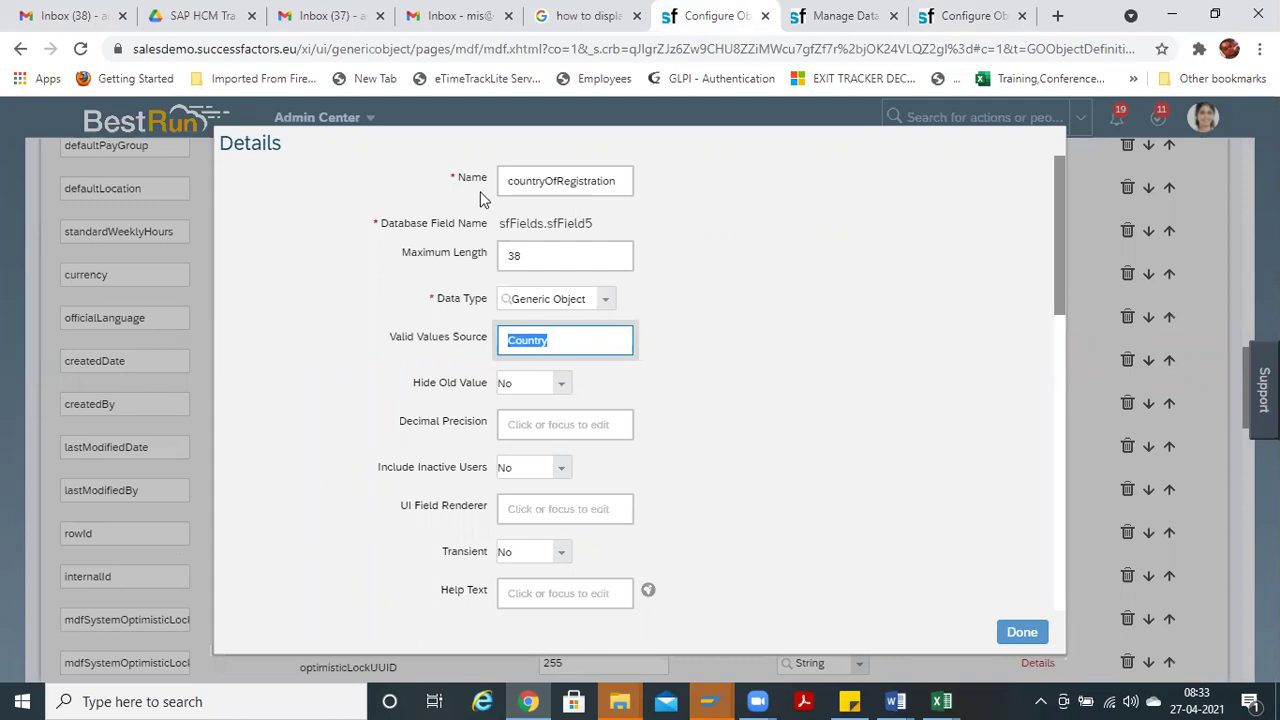
pyautogui.moveTo(503, 180); pyautogui.dragTo(637, 194)
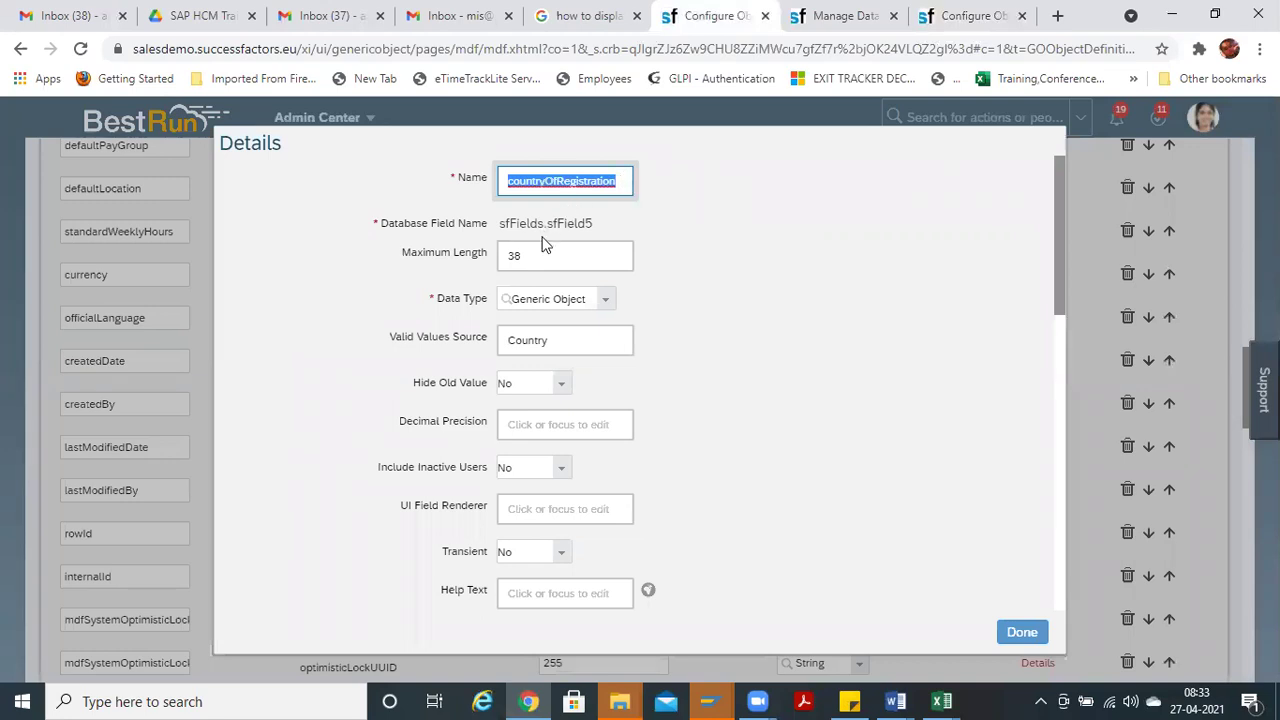
pyautogui.click(604, 300)
pyautogui.click(673, 292)
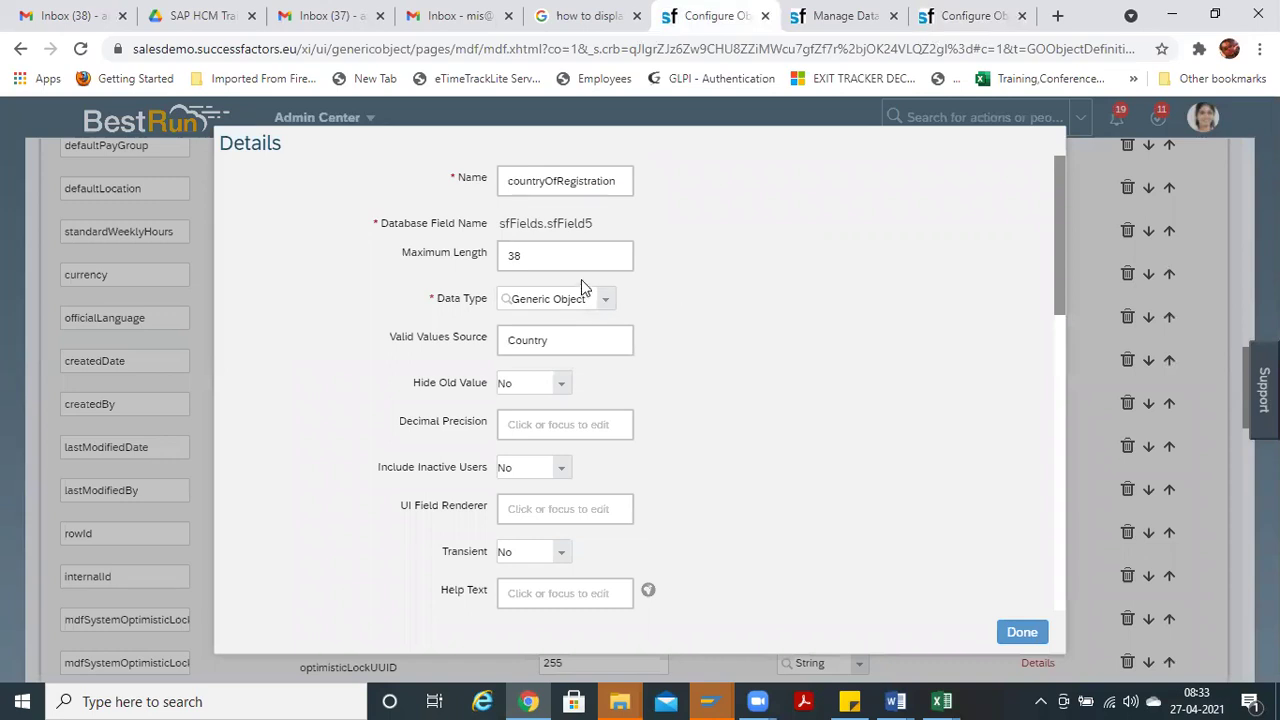
pyautogui.click(560, 347)
pyautogui.moveTo(557, 346); pyautogui.dragTo(500, 357)
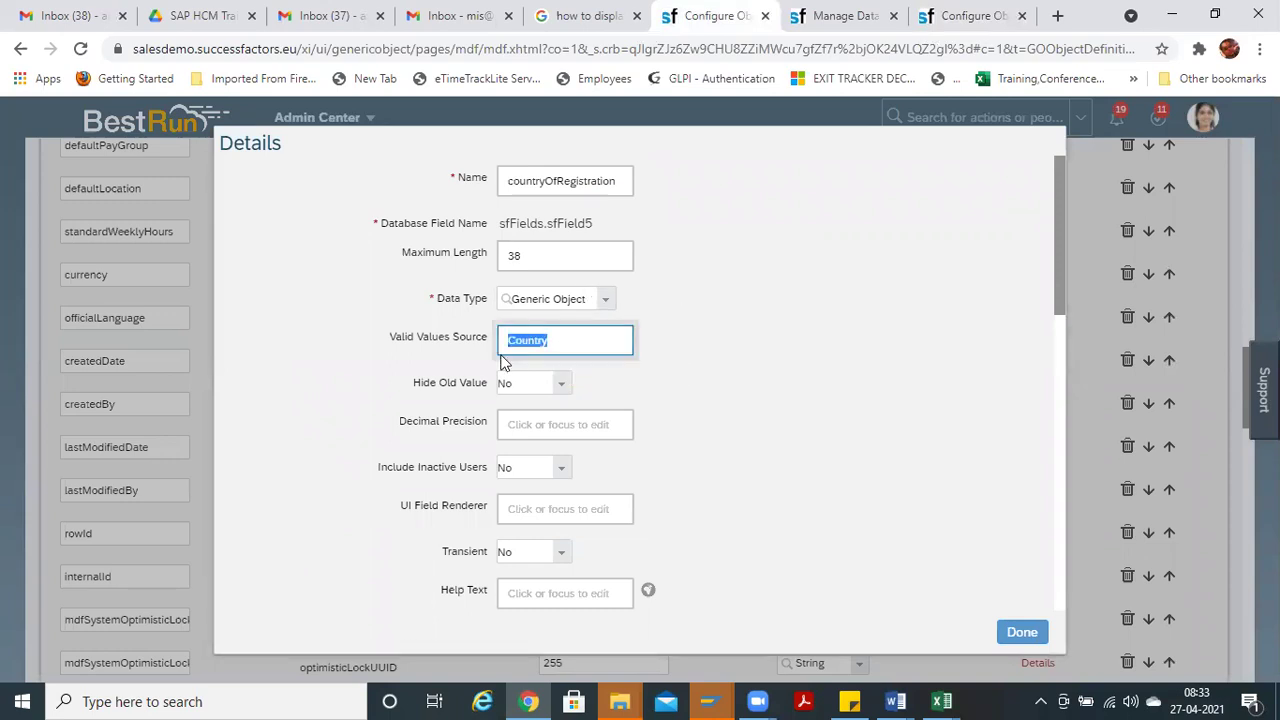
# Step: Compare the Country/Region definition's Code with the field's Valid Values Source, then close the countryOfRegistration details
pyautogui.click(946, 10)
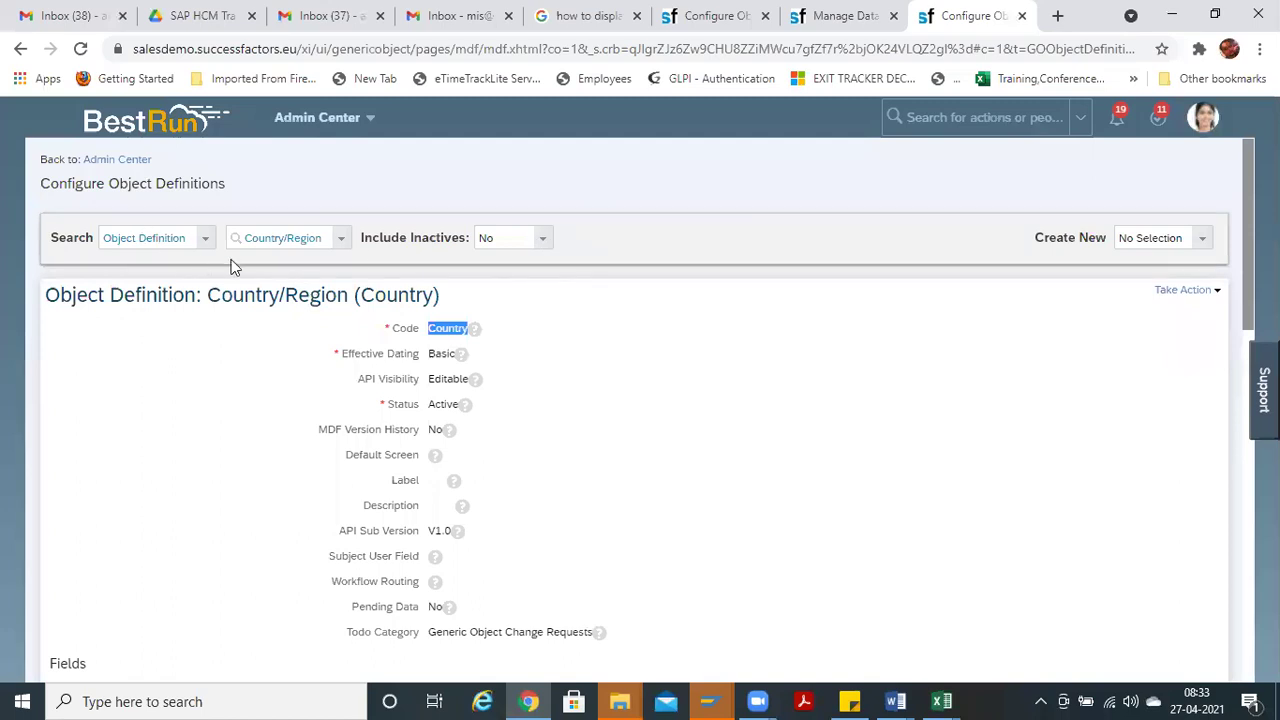
pyautogui.click(432, 330)
pyautogui.doubleClick(432, 329)
pyautogui.click(705, 16)
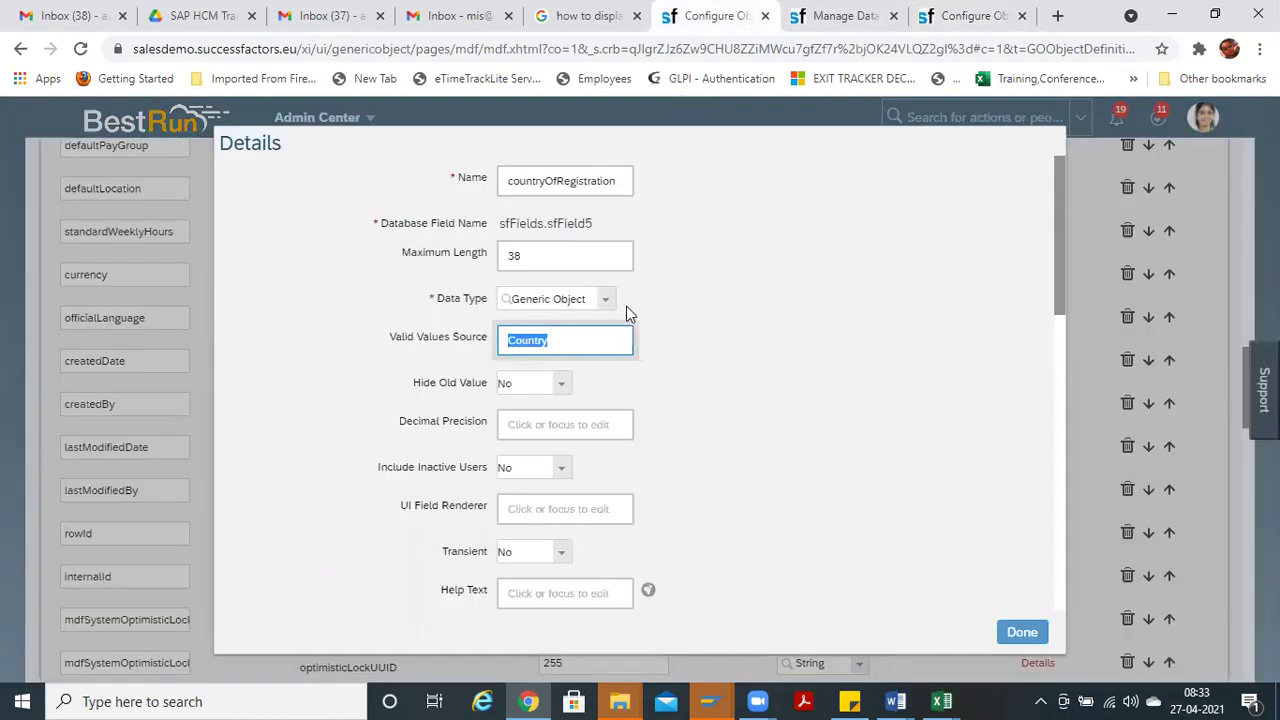
pyautogui.click(1023, 634)
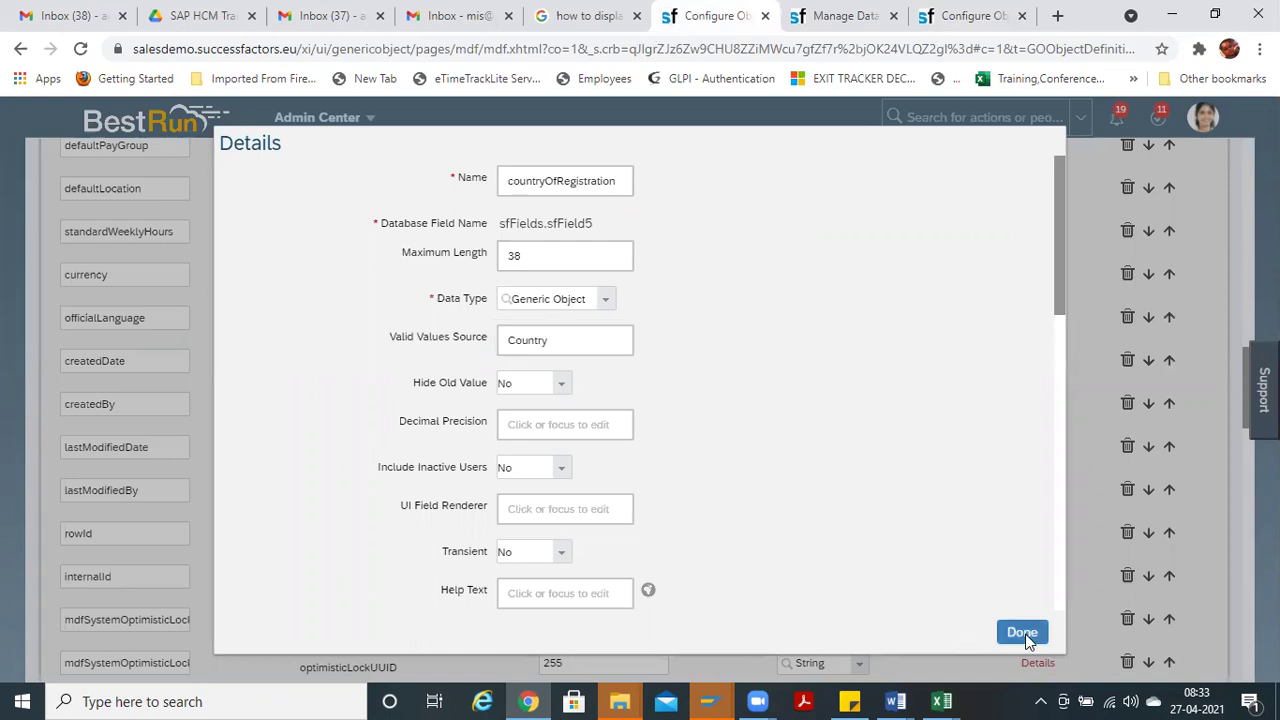
# Step: In the original Manage Data page, search the Company object and open the Bestrun (BE)123 (2510) record
pyautogui.click(826, 14)
pyautogui.click(747, 420)
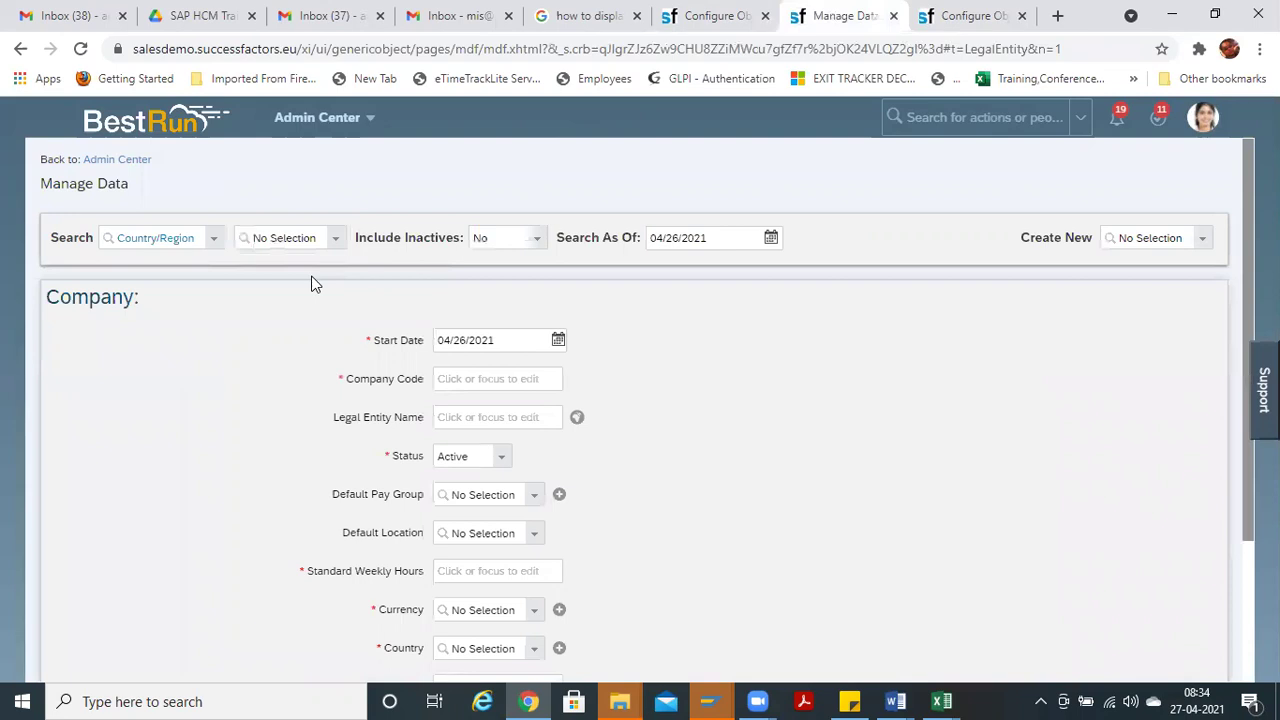
pyautogui.click(213, 238)
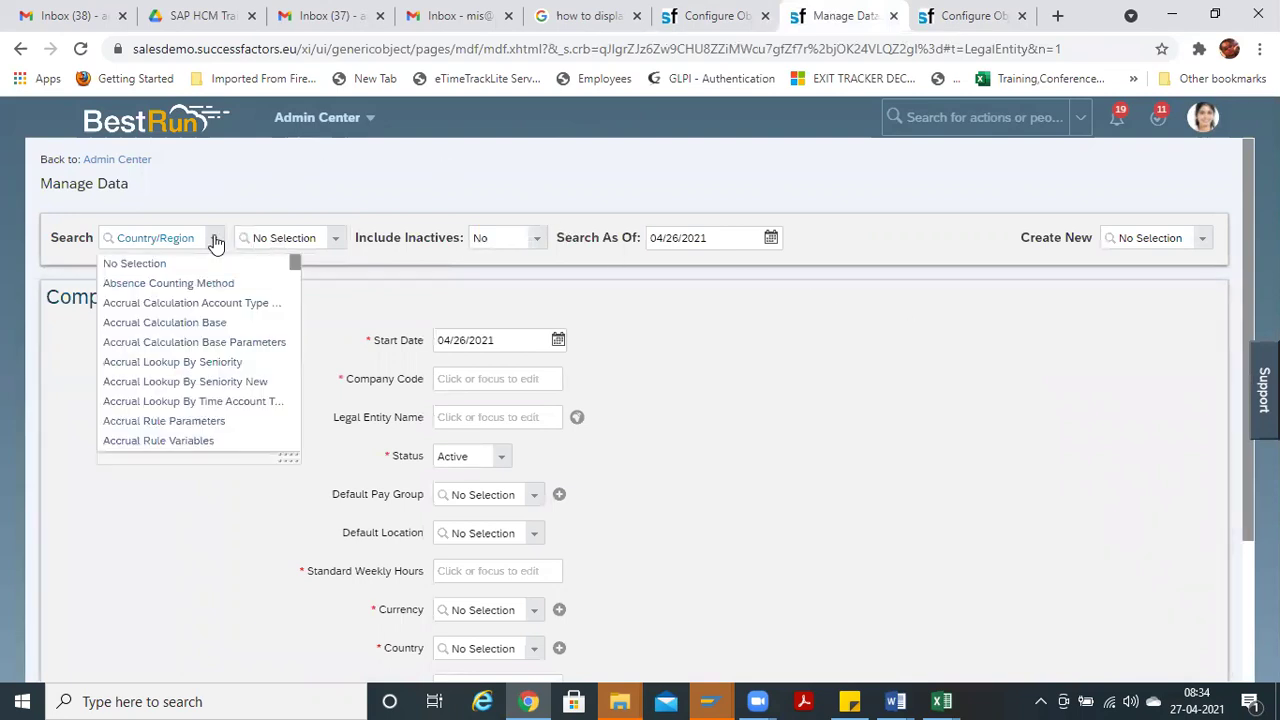
pyautogui.write('compna')
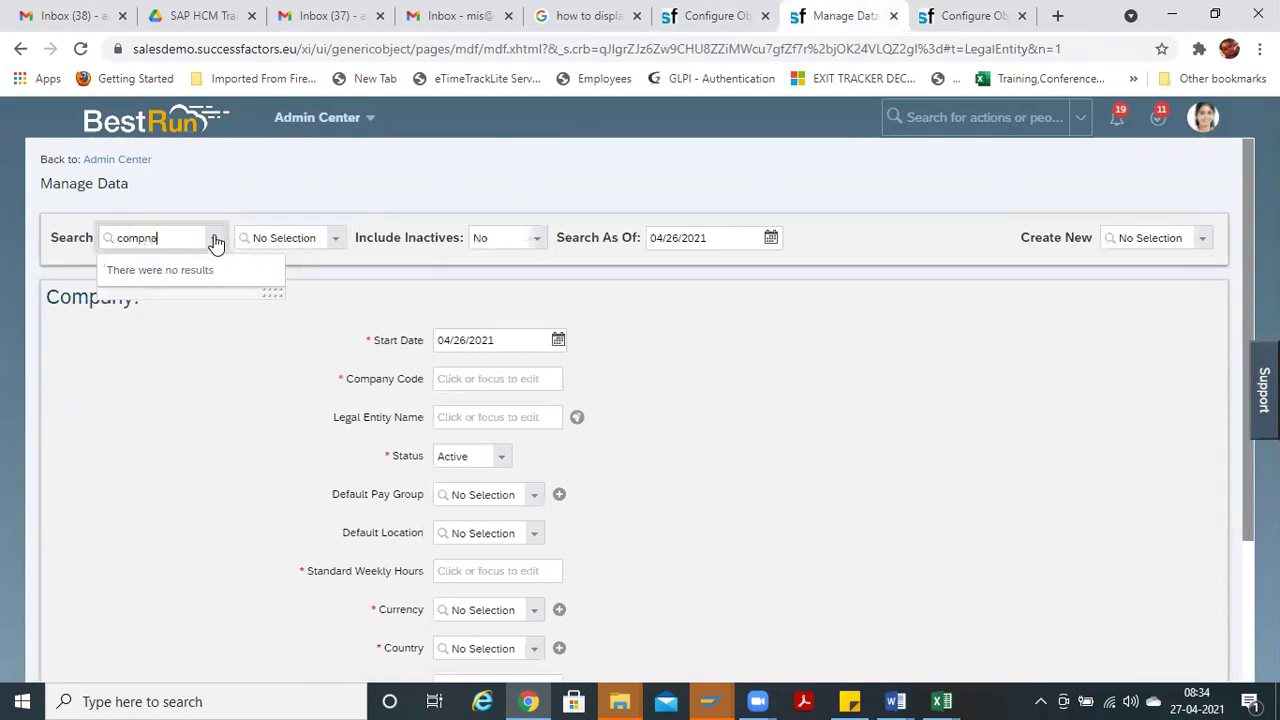
pyautogui.press('BackSpace')
pyautogui.press('BackSpace')
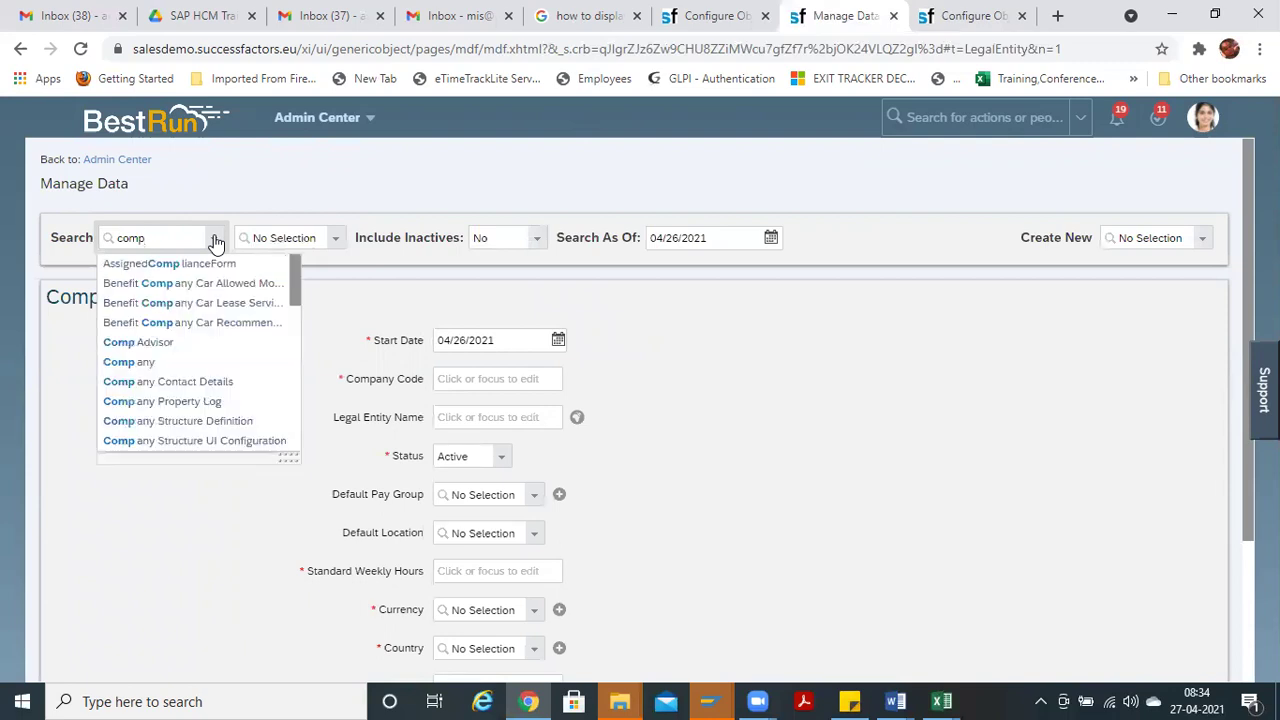
pyautogui.write('any')
pyautogui.click(169, 324)
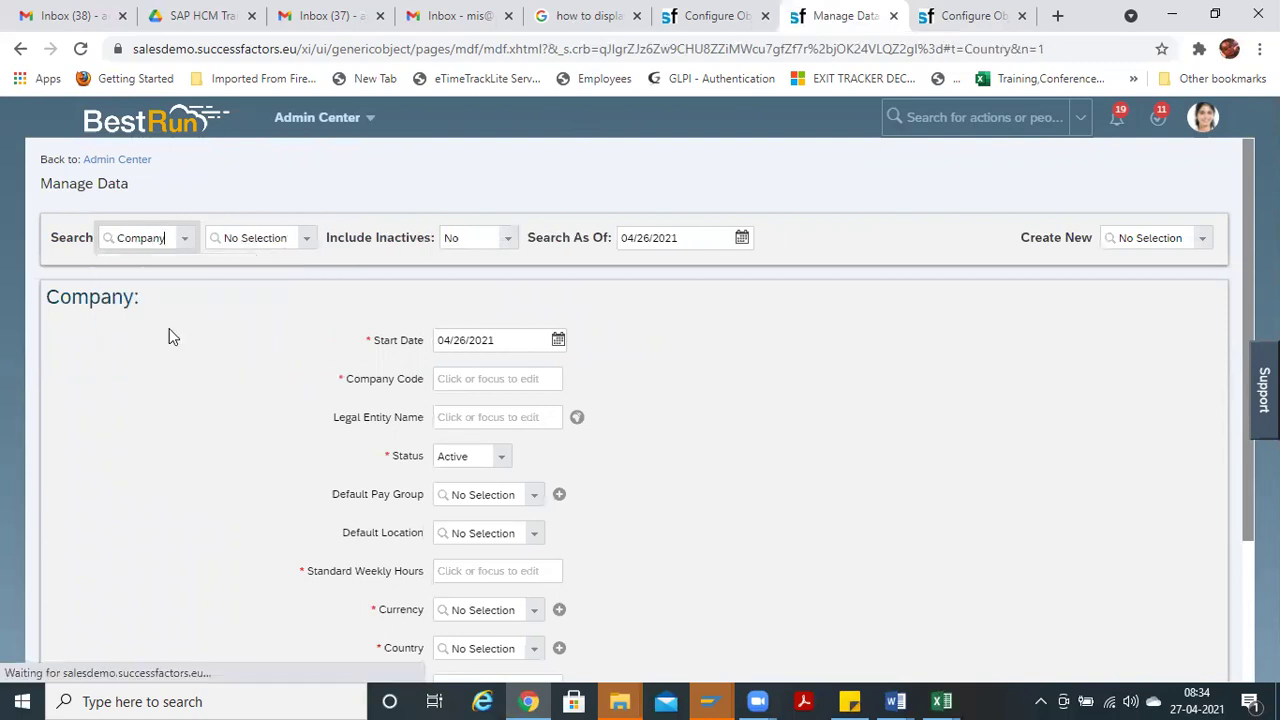
pyautogui.click(309, 248)
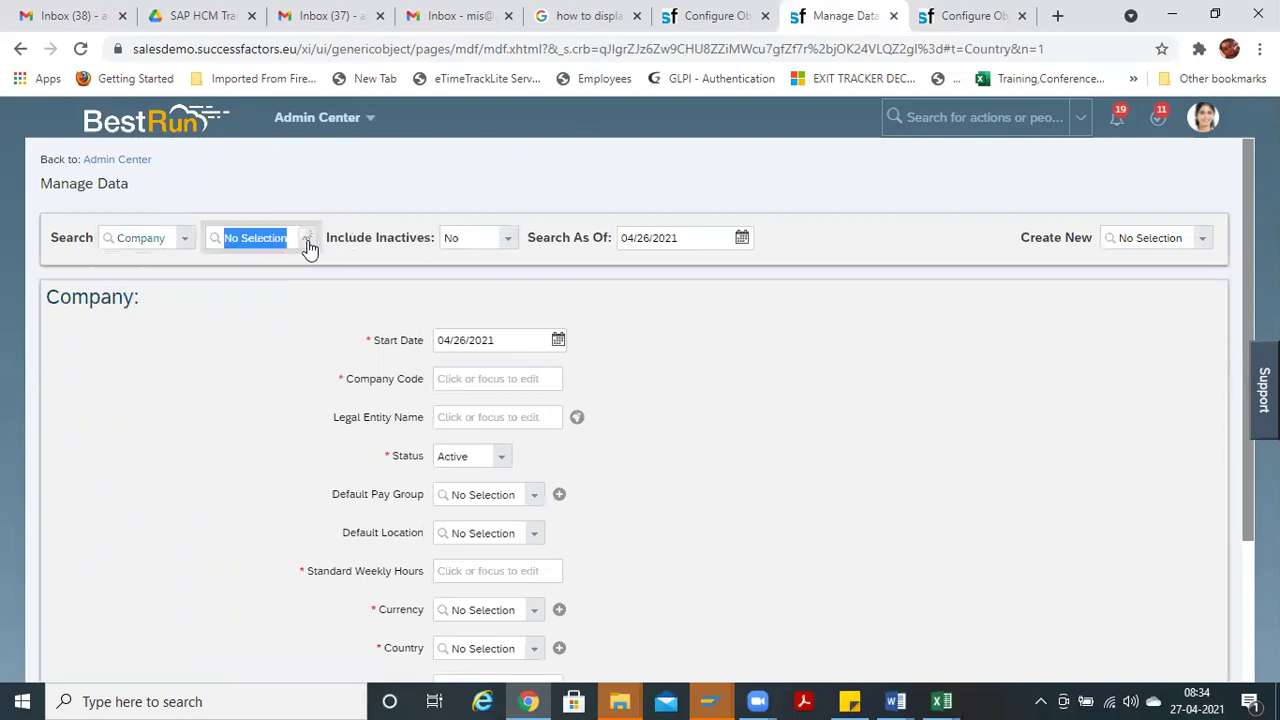
pyautogui.click(282, 268)
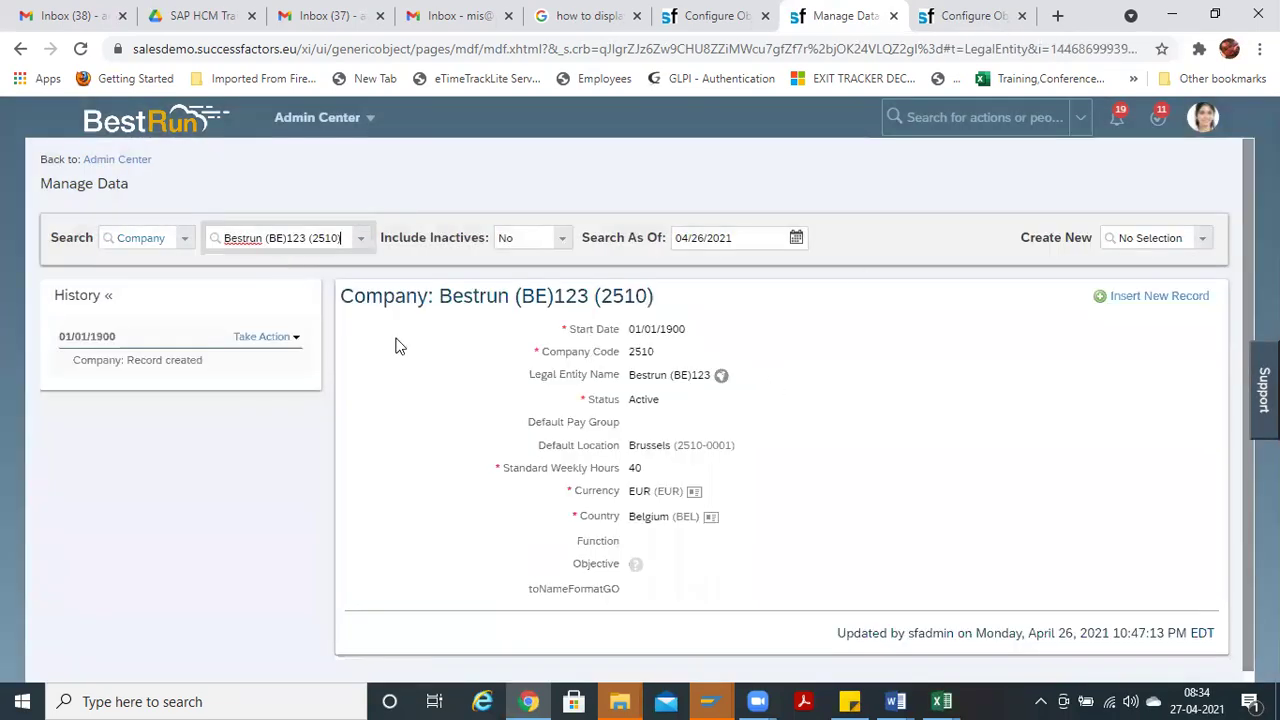
# Step: Open the Bestrun (BE)123 (2510) company record for correction and browse the values offered for its Country field
pyautogui.click(264, 338)
pyautogui.click(258, 352)
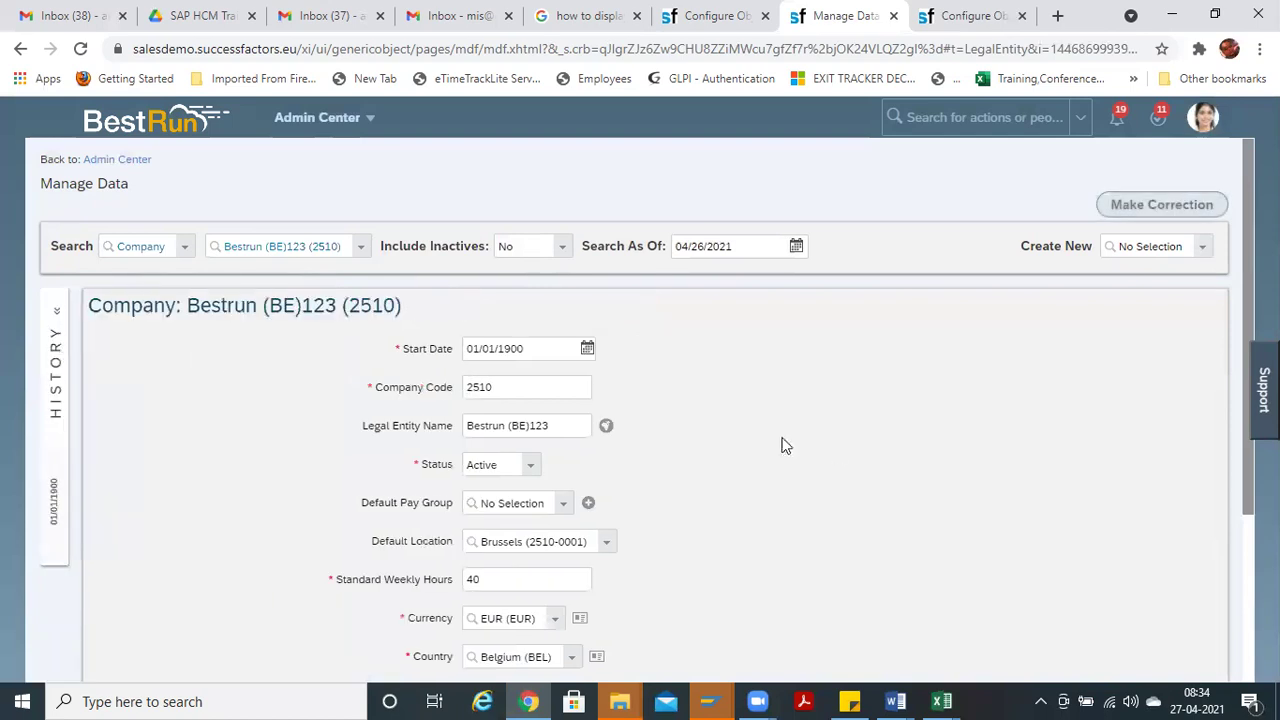
pyautogui.scroll(-1, 654, 600)
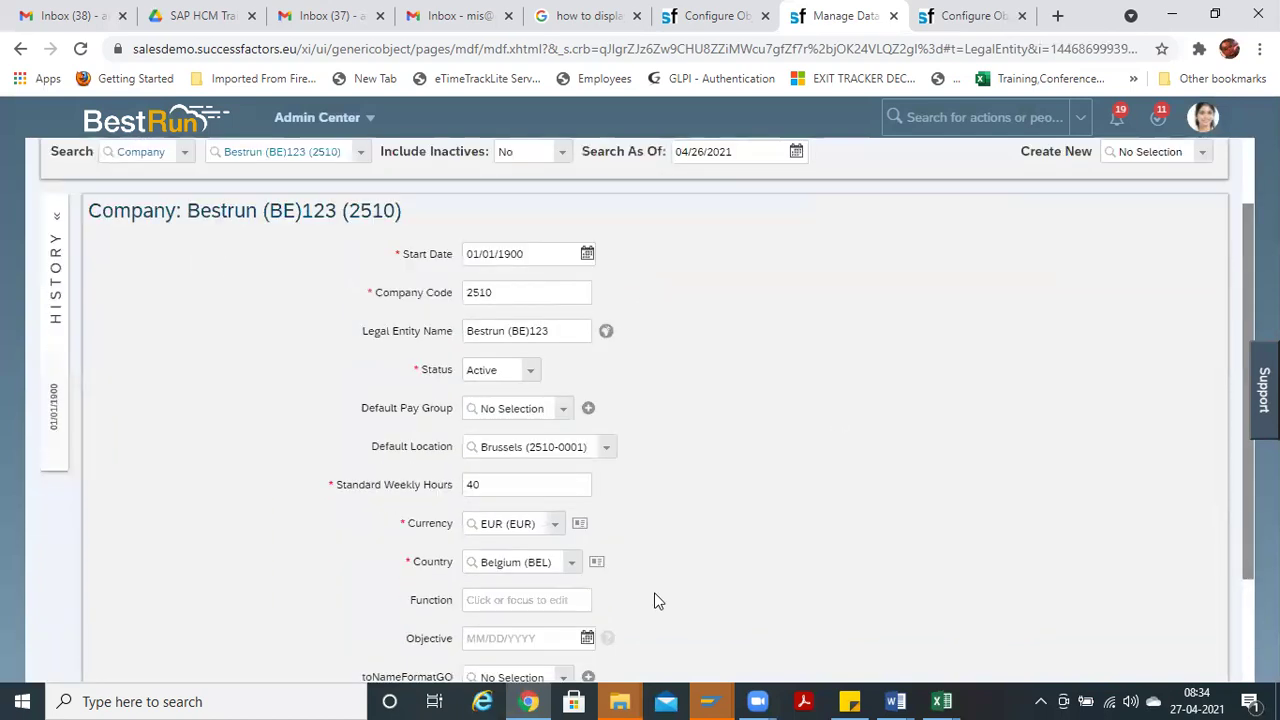
pyautogui.click(572, 564)
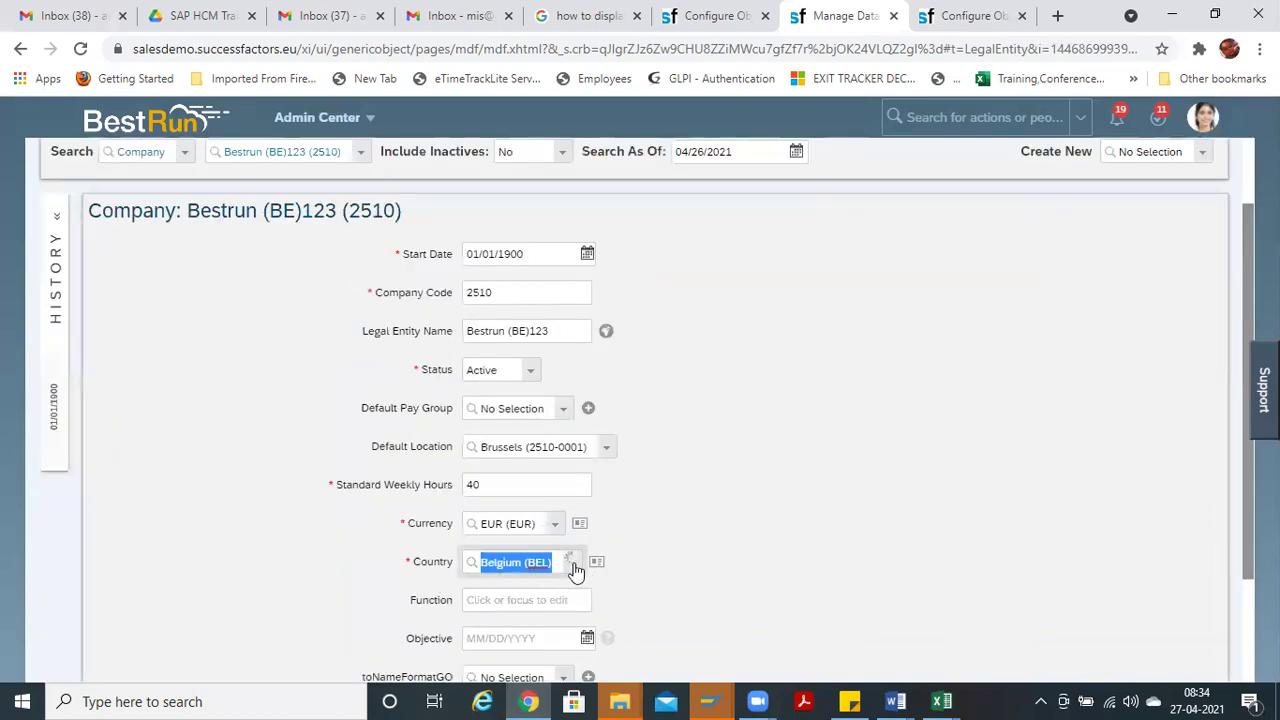
pyautogui.moveTo(658, 448); pyautogui.dragTo(657, 490)
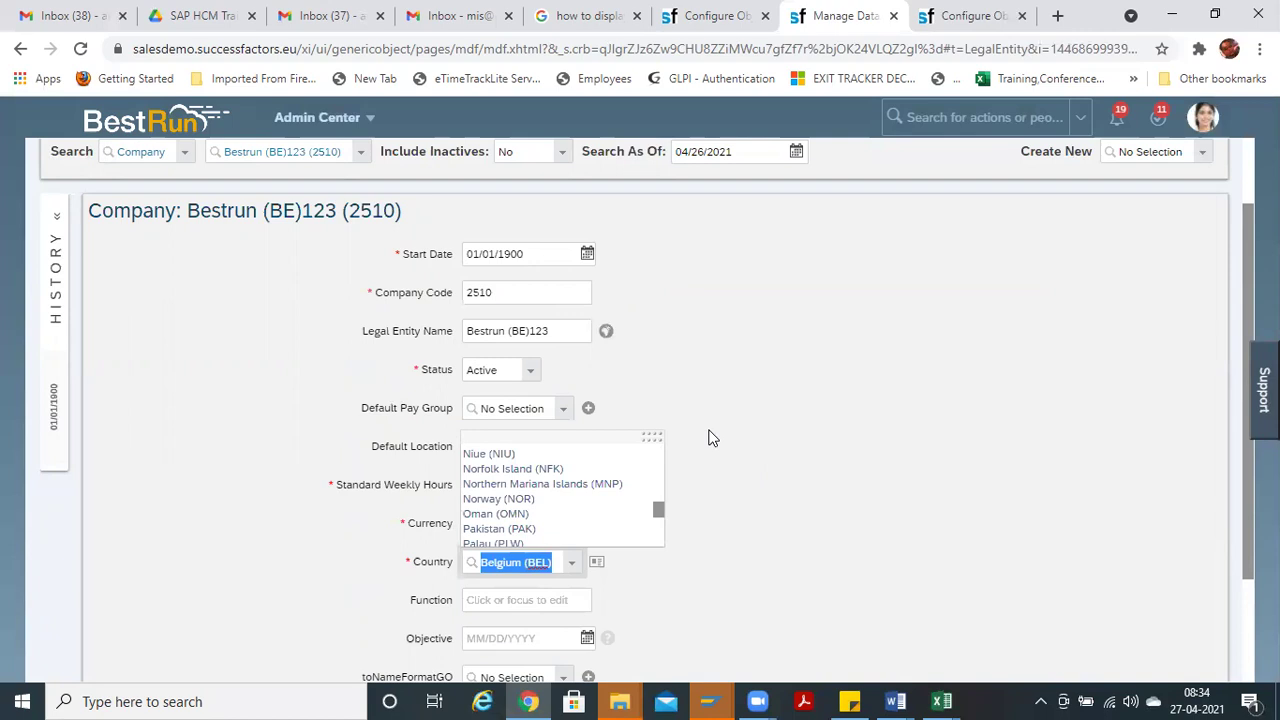
# Step: Return to the Company object definition, review the countryOfRegistration field's details and close them
pyautogui.click(712, 15)
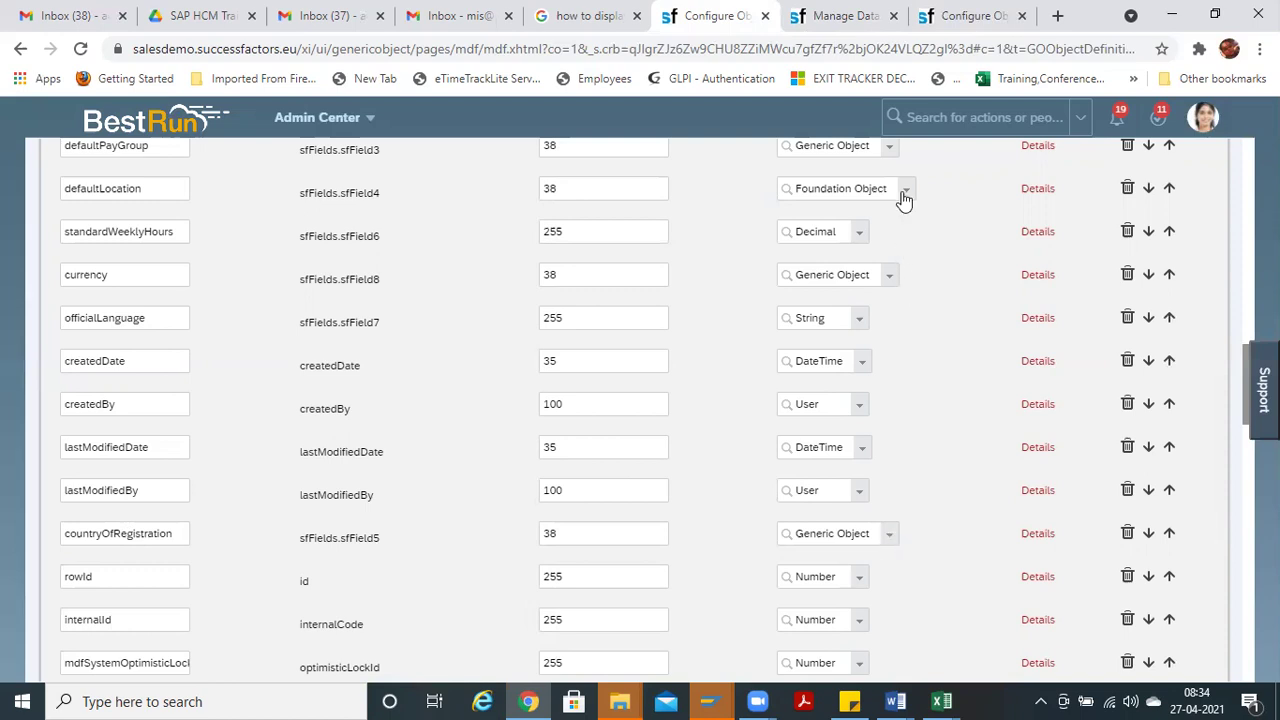
pyautogui.click(1037, 534)
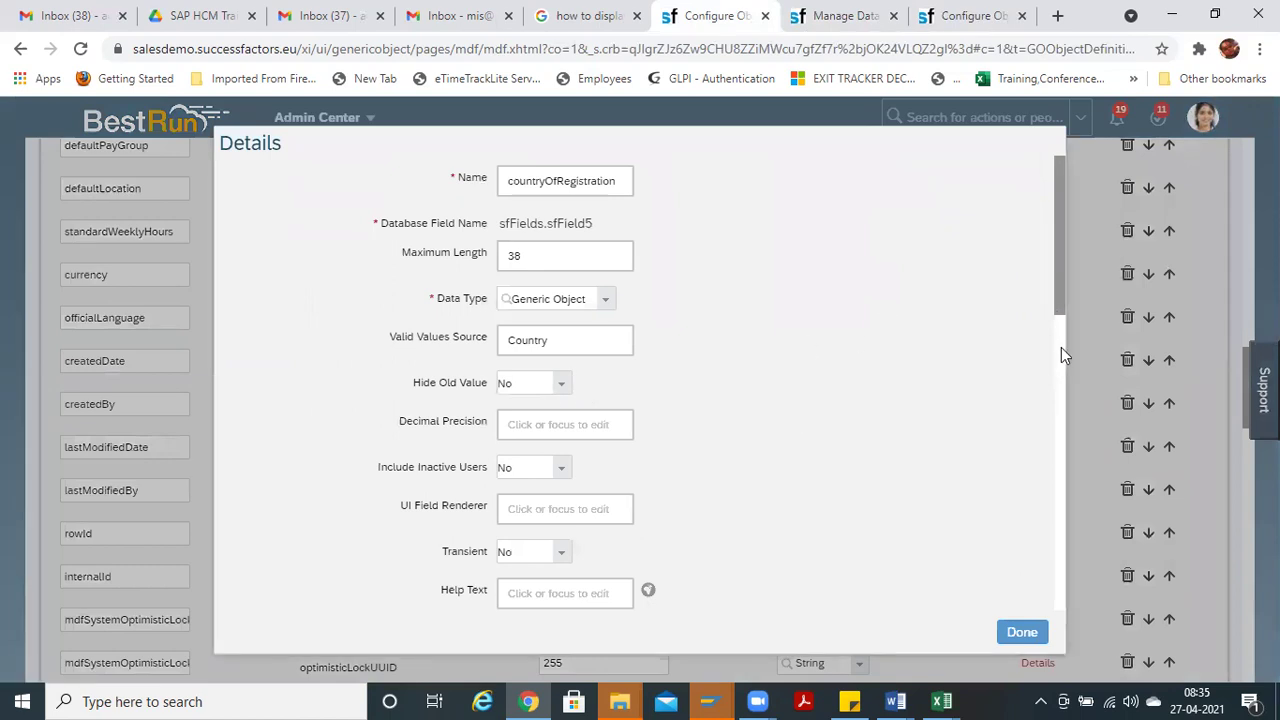
pyautogui.scroll(-10, 1033, 518)
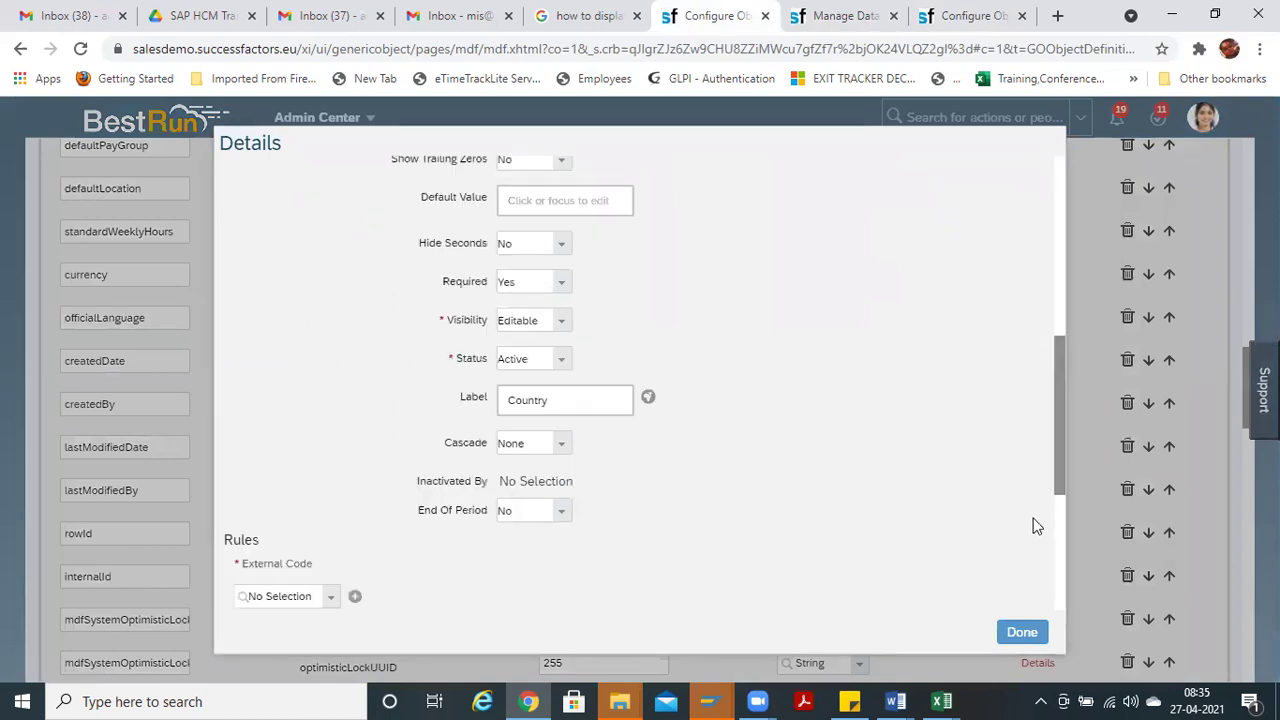
pyautogui.click(1022, 632)
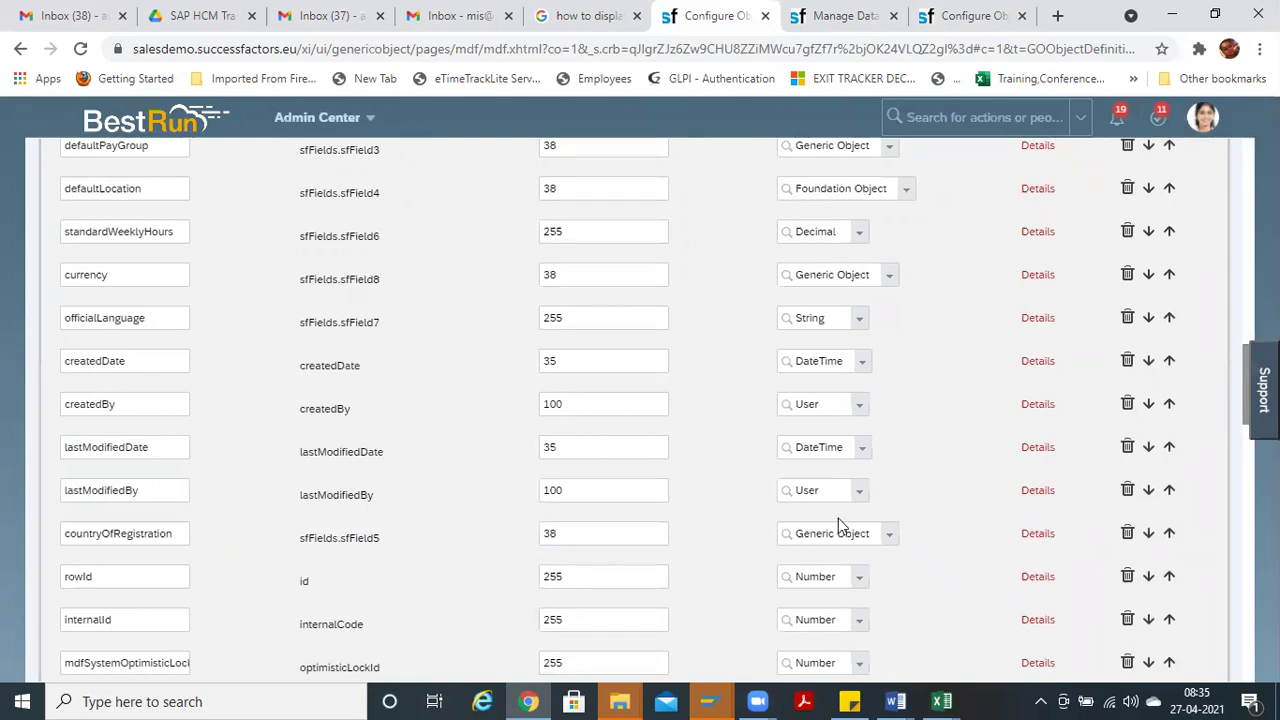
# Step: Try to change the countryOfRegistration field's data type to Translatable and save the Company object definition
pyautogui.click(888, 537)
pyautogui.scroll(-1, 857, 494)
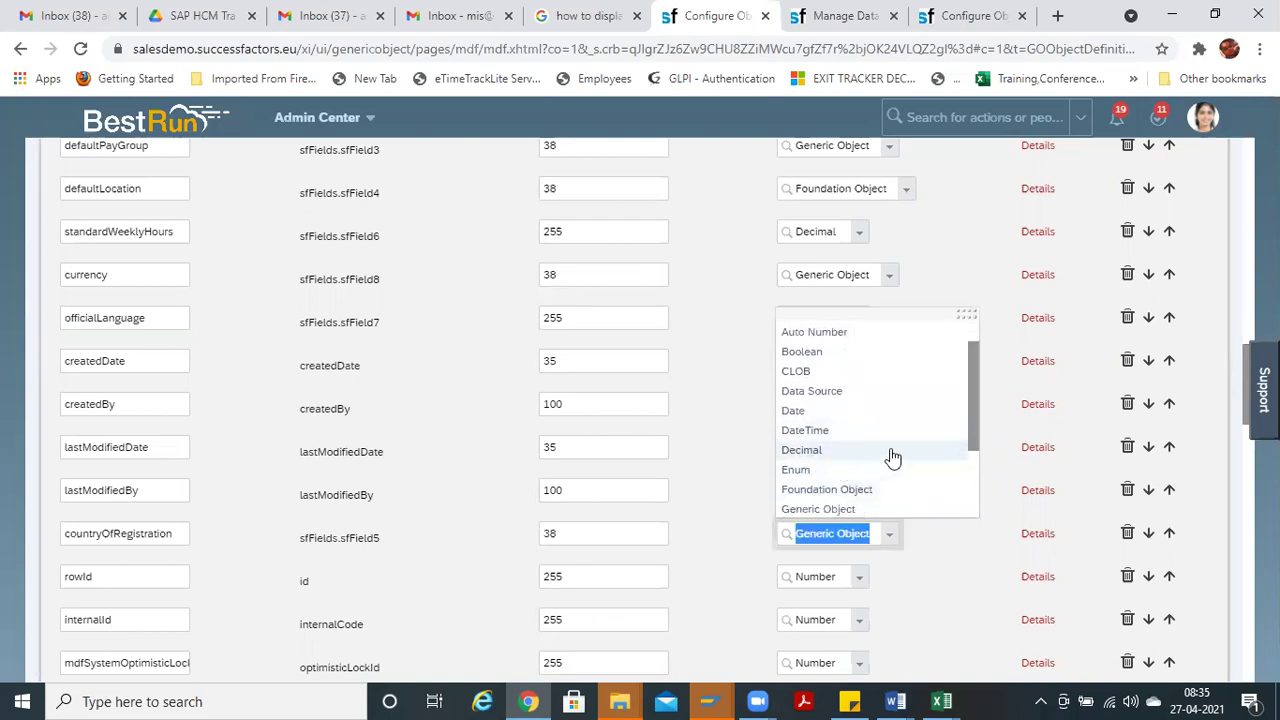
pyautogui.moveTo(971, 390); pyautogui.dragTo(967, 449)
pyautogui.scroll(-1, 967, 445)
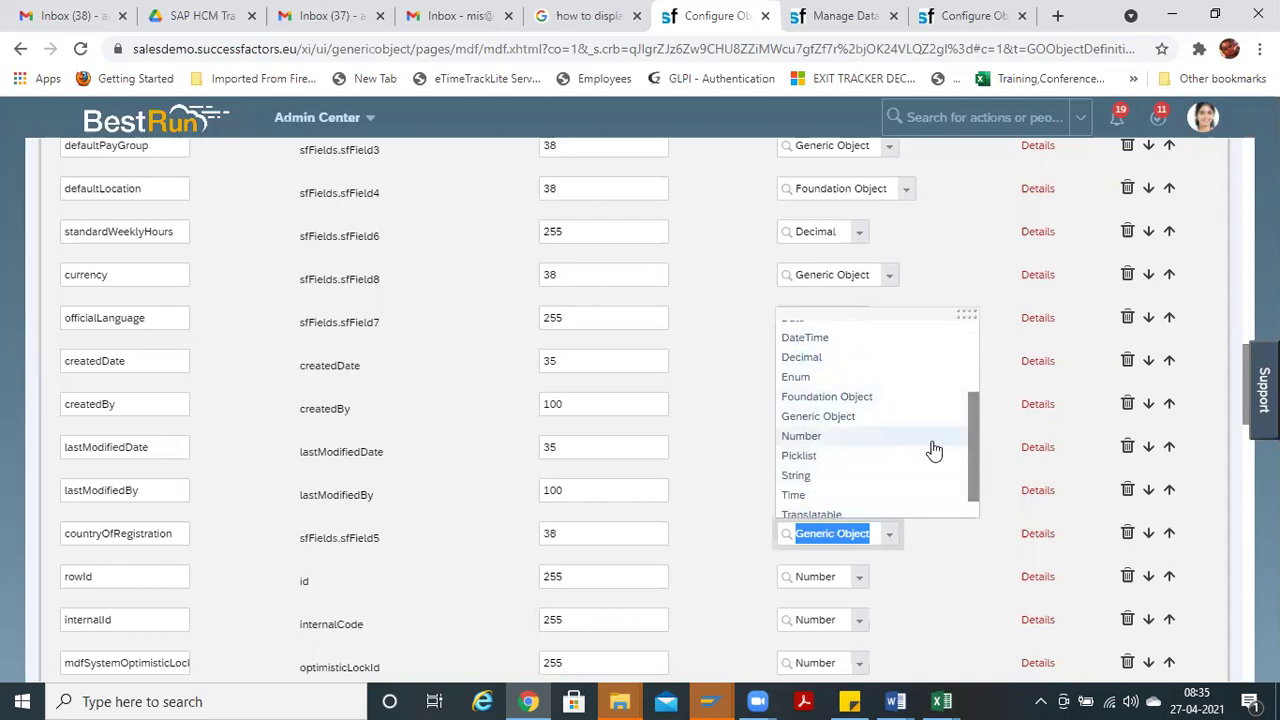
pyautogui.moveTo(973, 454); pyautogui.dragTo(978, 386)
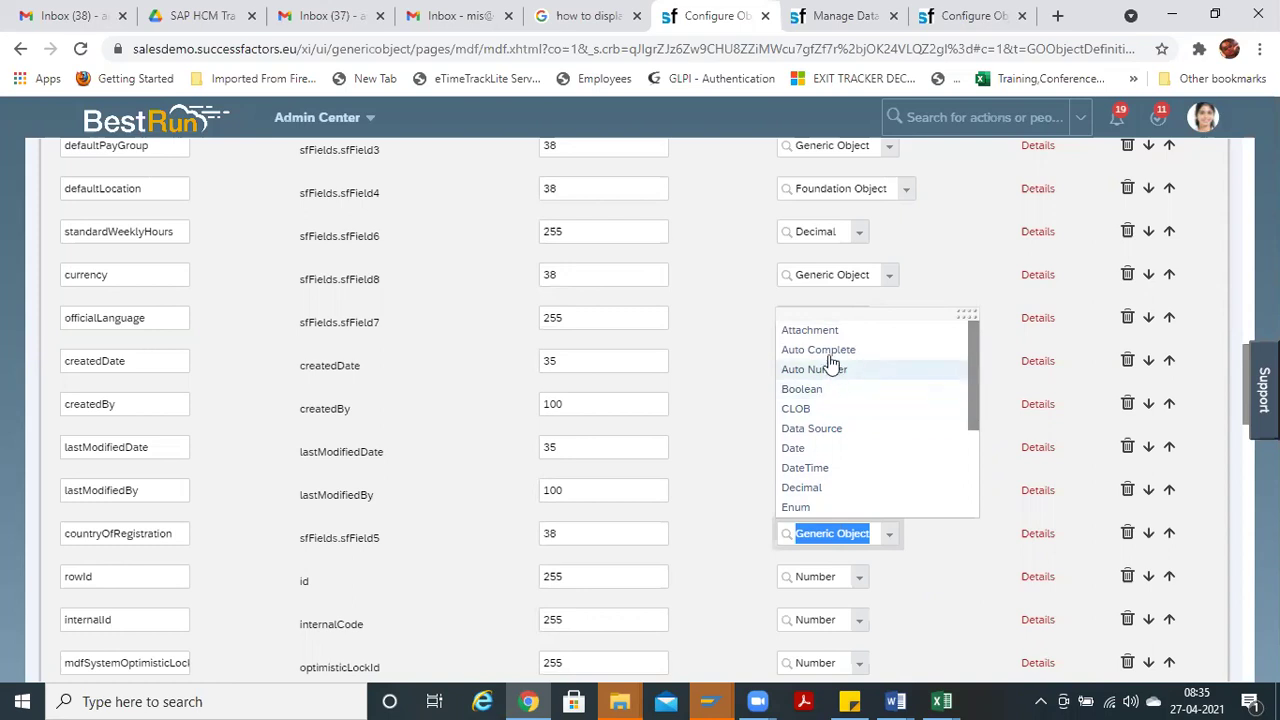
pyautogui.moveTo(969, 366); pyautogui.dragTo(969, 390)
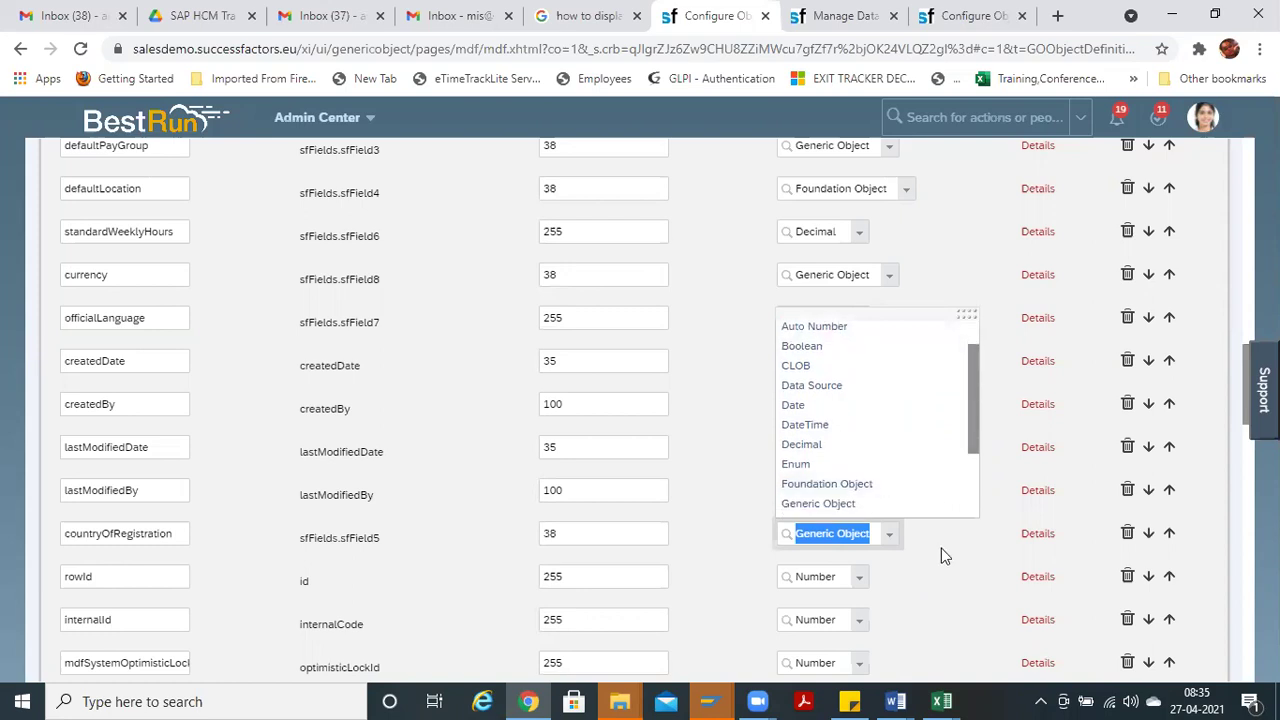
pyautogui.moveTo(971, 407); pyautogui.dragTo(971, 469)
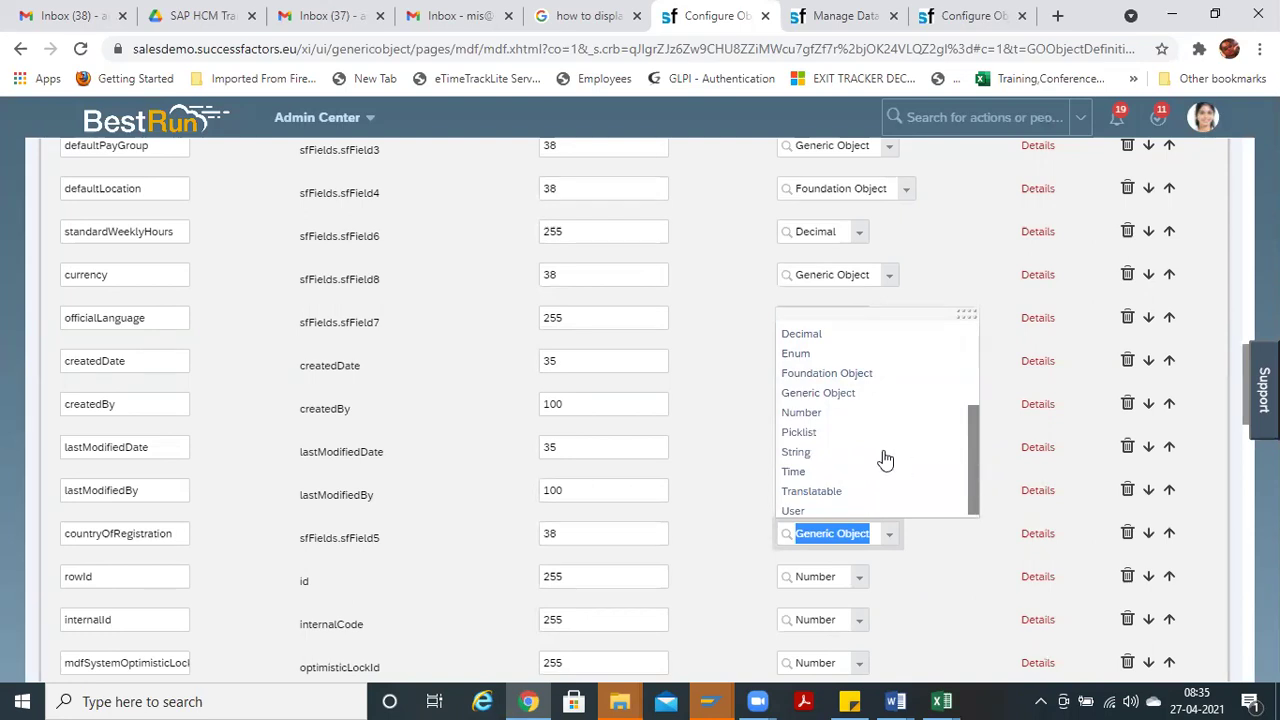
pyautogui.click(838, 497)
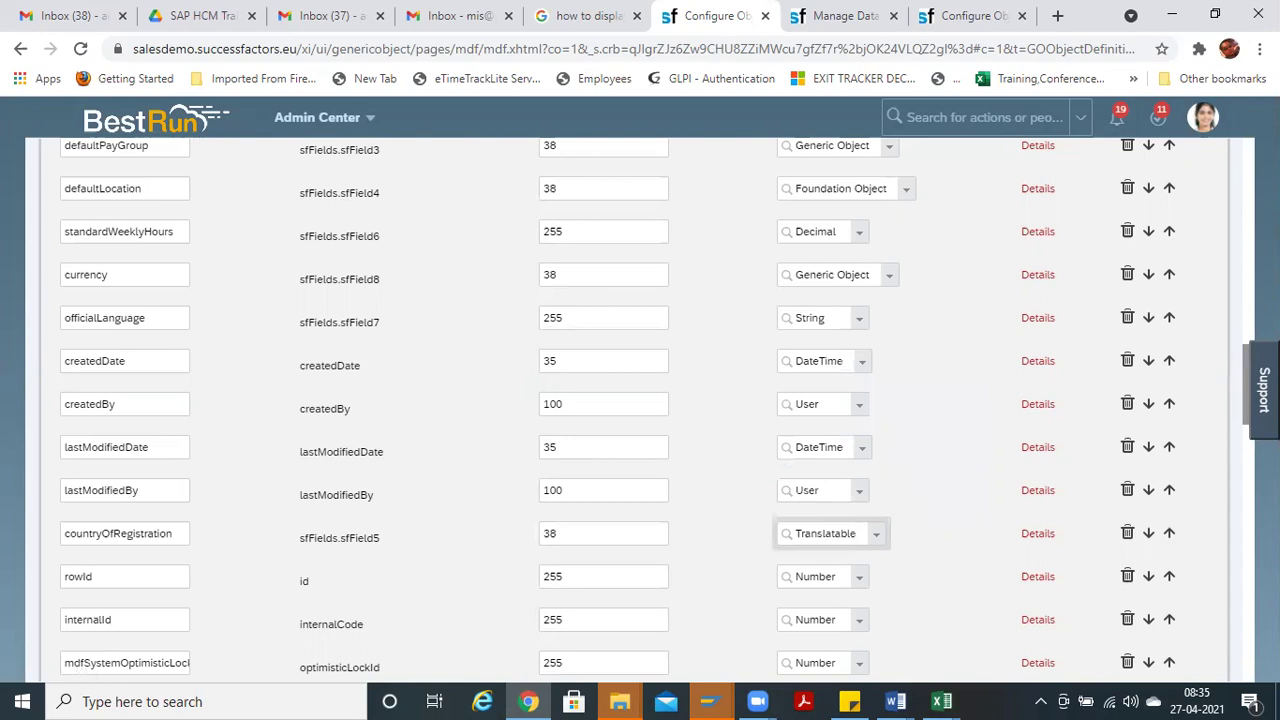
pyautogui.moveTo(1247, 377); pyautogui.dragTo(1248, 640)
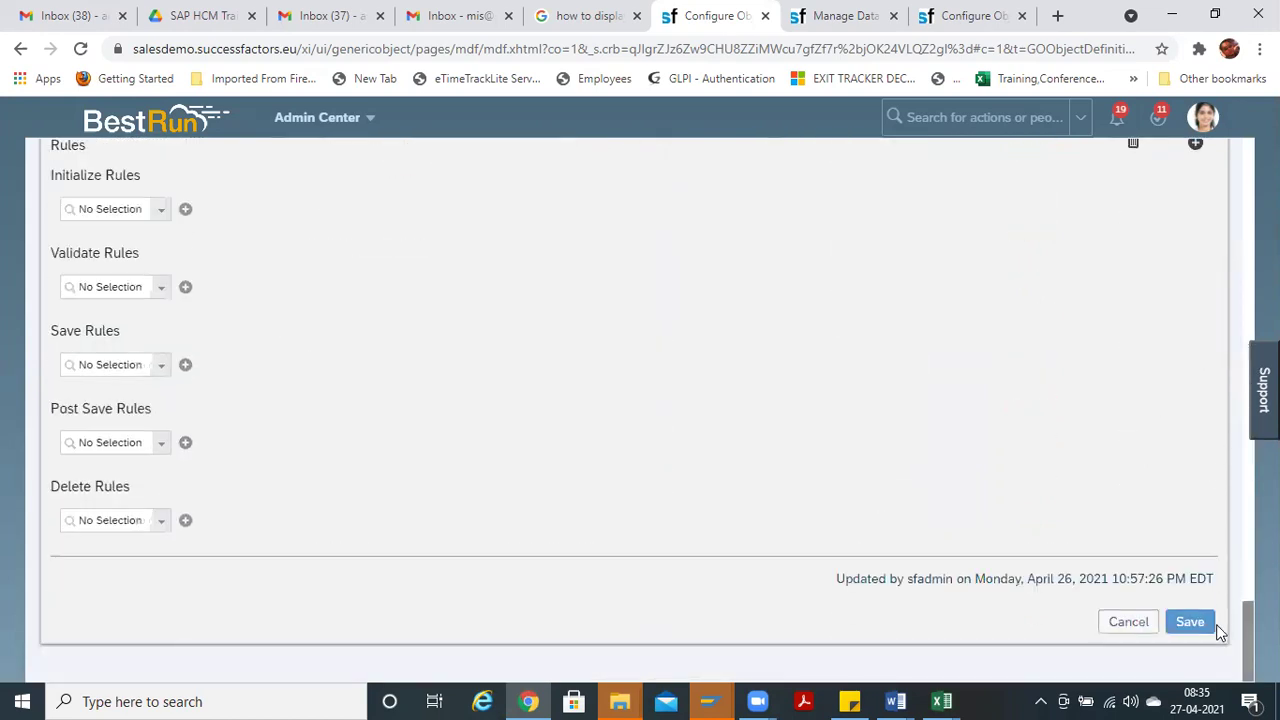
pyautogui.click(1190, 622)
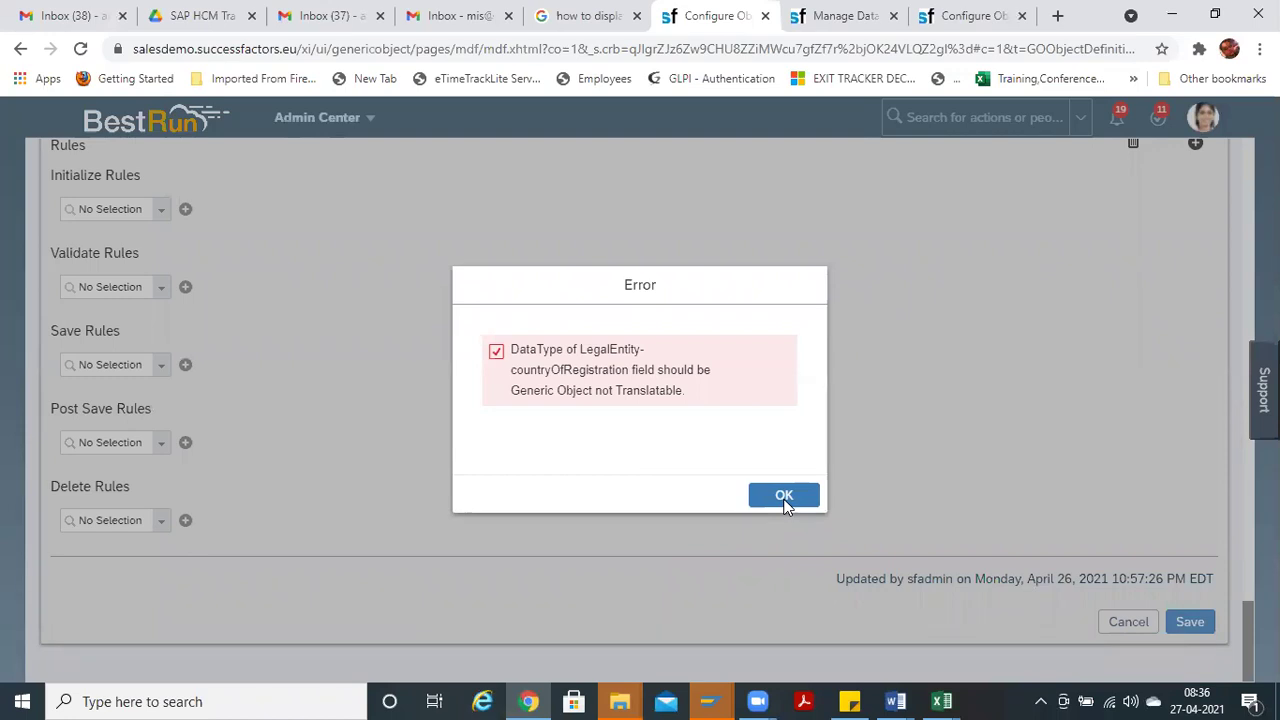
pyautogui.click(802, 503)
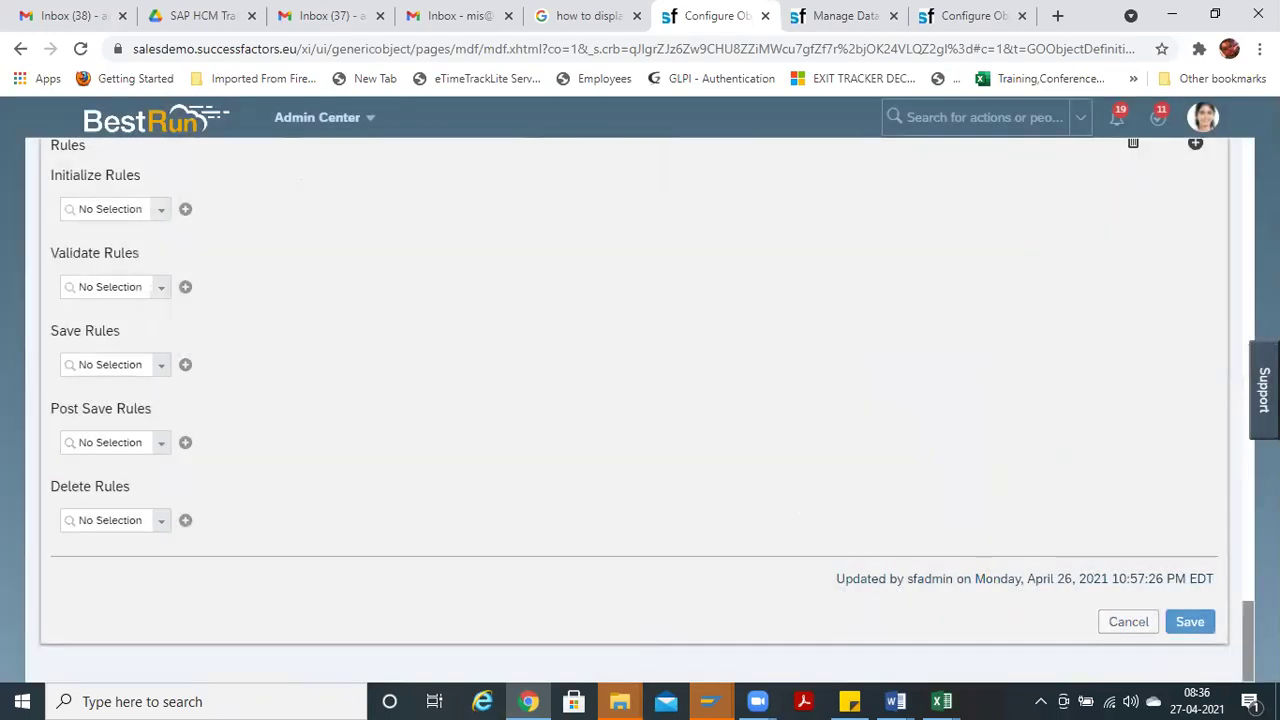
pyautogui.hotkey('shift', 'F10')
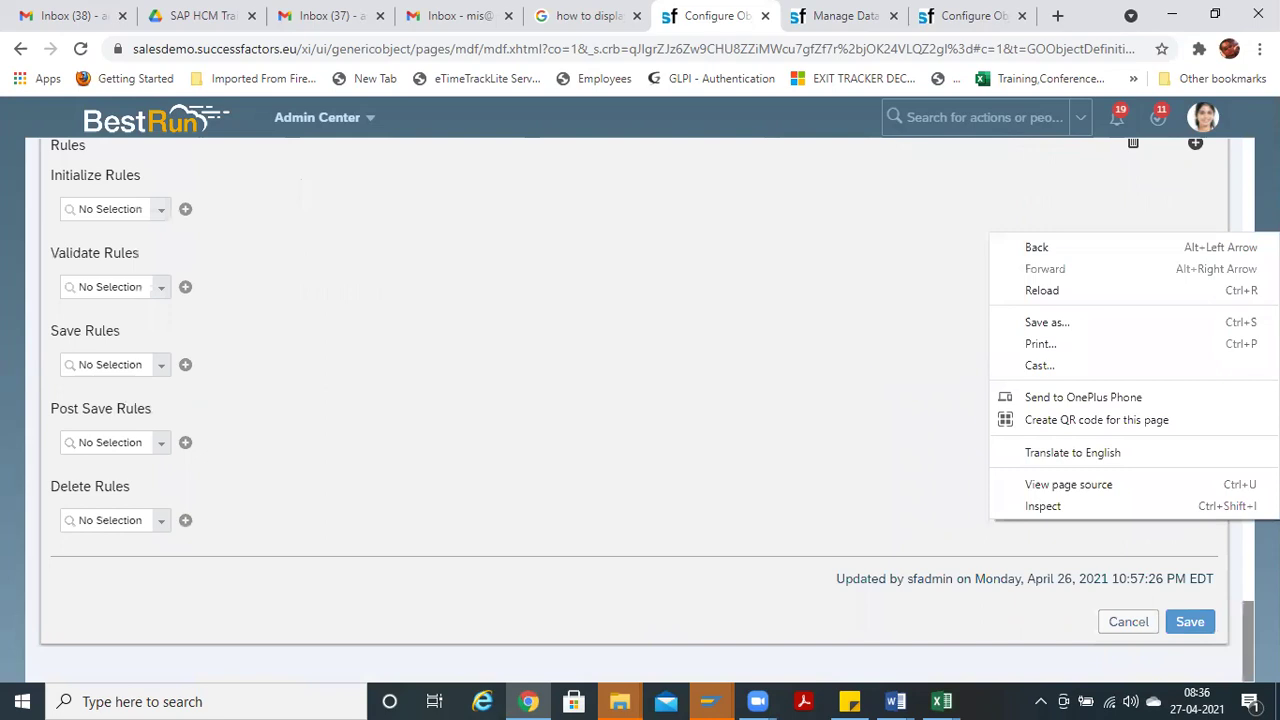
pyautogui.press('Escape')
# Step: Reload the Company object definition page and discard its unsaved changes
pyautogui.moveTo(1246, 640); pyautogui.dragTo(1242, 426)
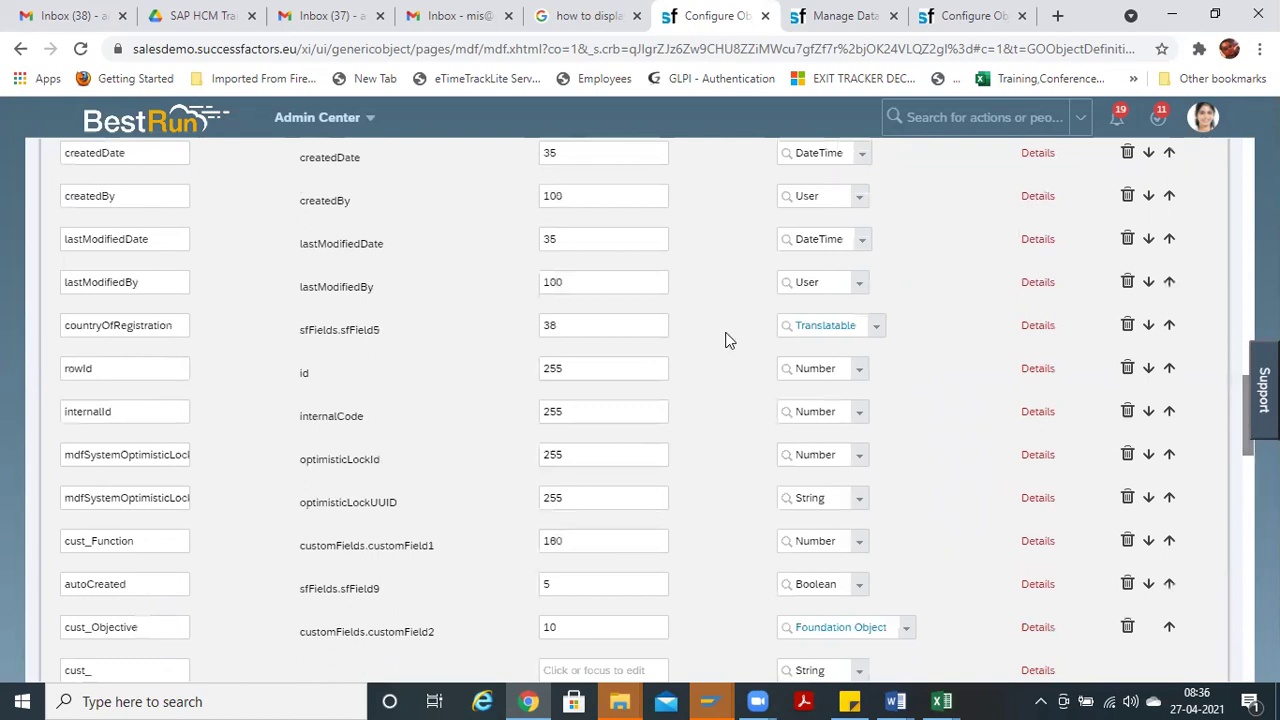
pyautogui.click(416, 48)
pyautogui.press('Return')
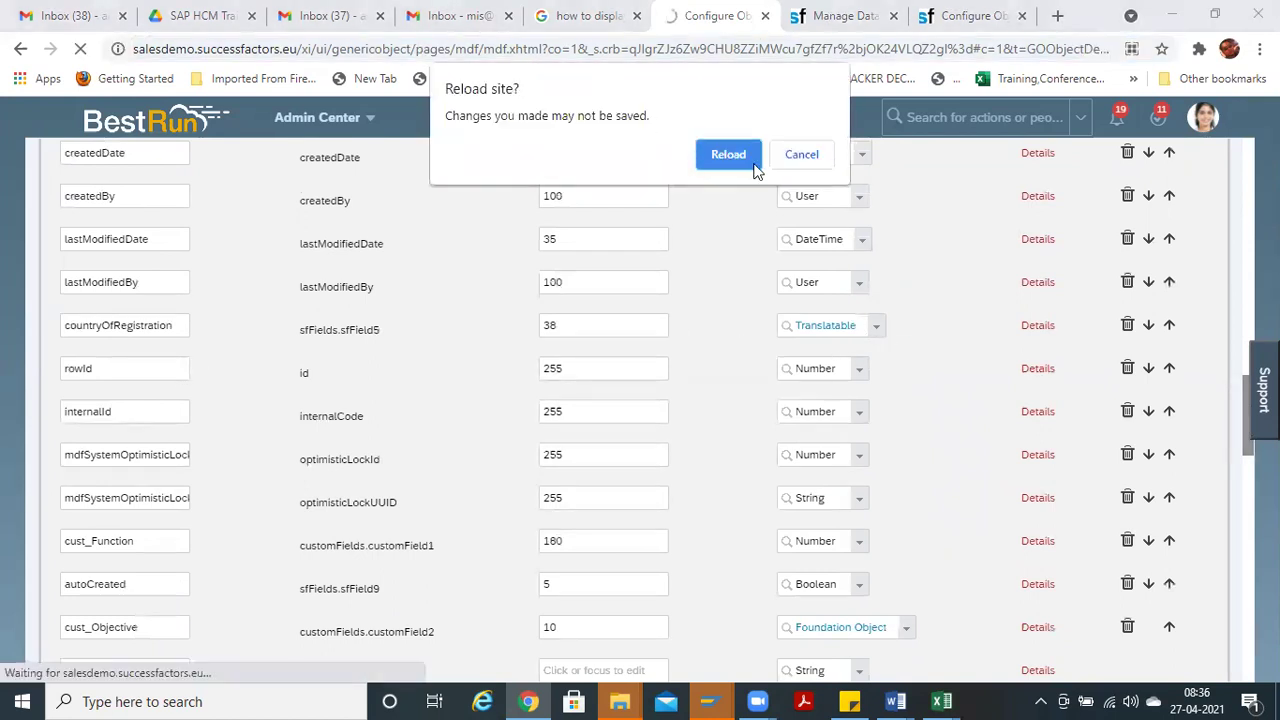
pyautogui.click(728, 155)
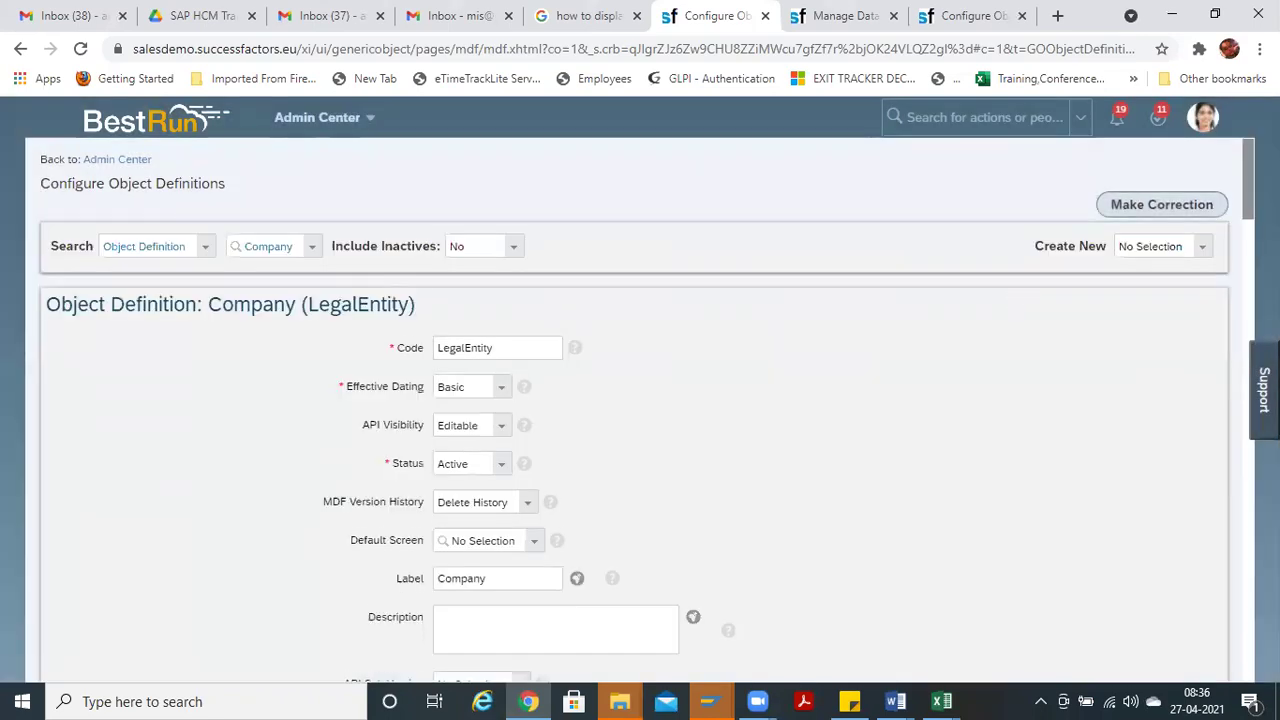
# Step: Set the cust_Objective field's data type to Translatable, save the Company object definition and accept the data type change
pyautogui.scroll(-10, 640, 400)
pyautogui.scroll(-4, 640, 400)
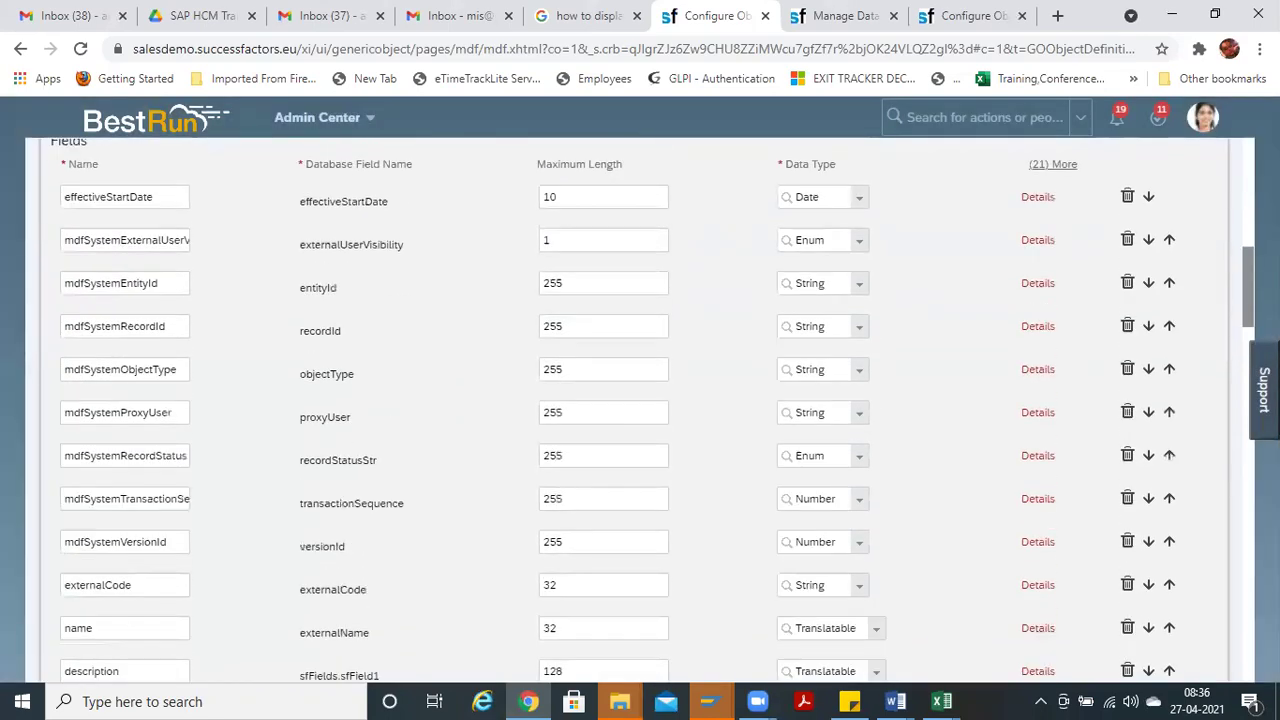
pyautogui.scroll(-2, 640, 400)
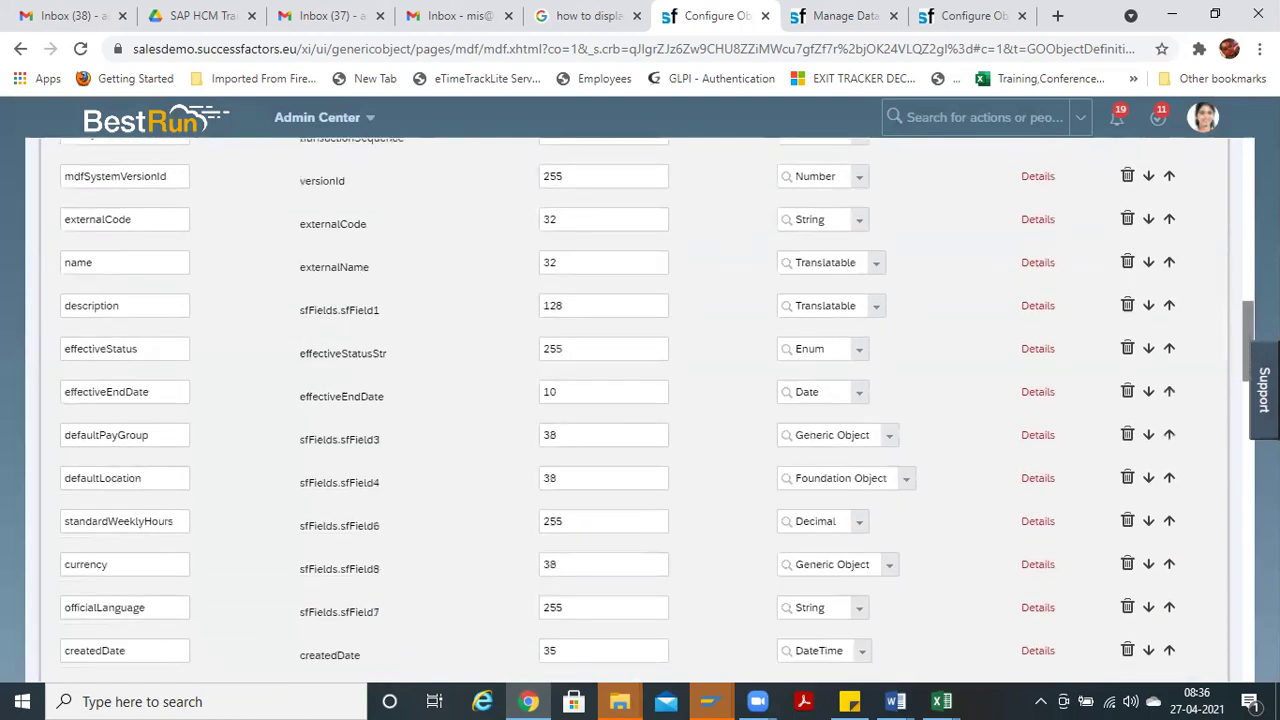
pyautogui.scroll(7, 640, 400)
pyautogui.scroll(-8, 1245, 372)
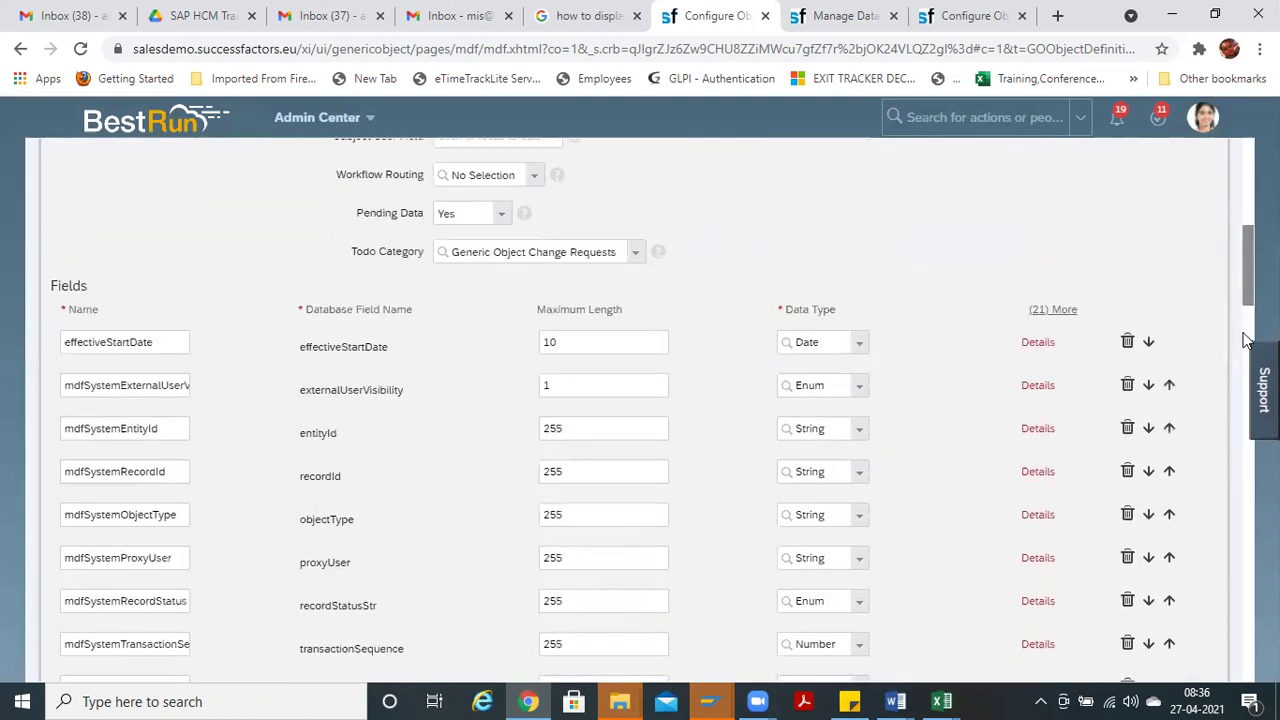
pyautogui.moveTo(1245, 372); pyautogui.dragTo(1234, 500)
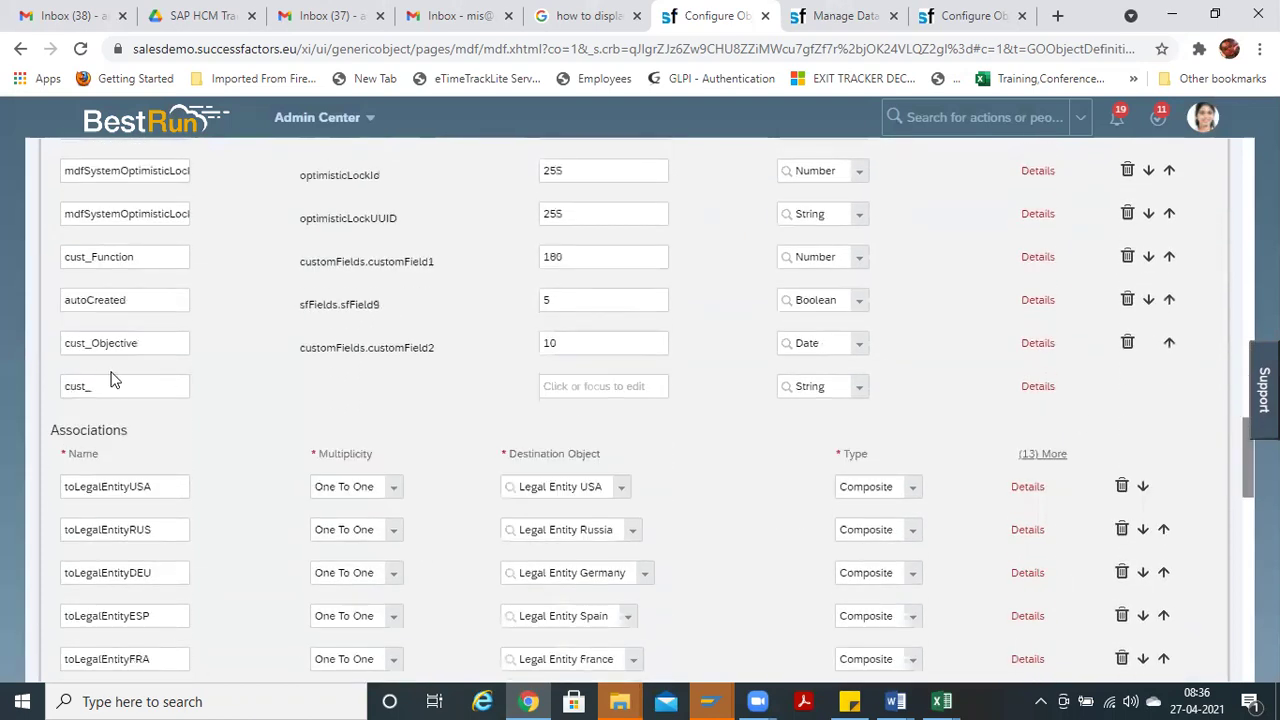
pyautogui.click(857, 347)
pyautogui.moveTo(973, 417); pyautogui.dragTo(968, 572)
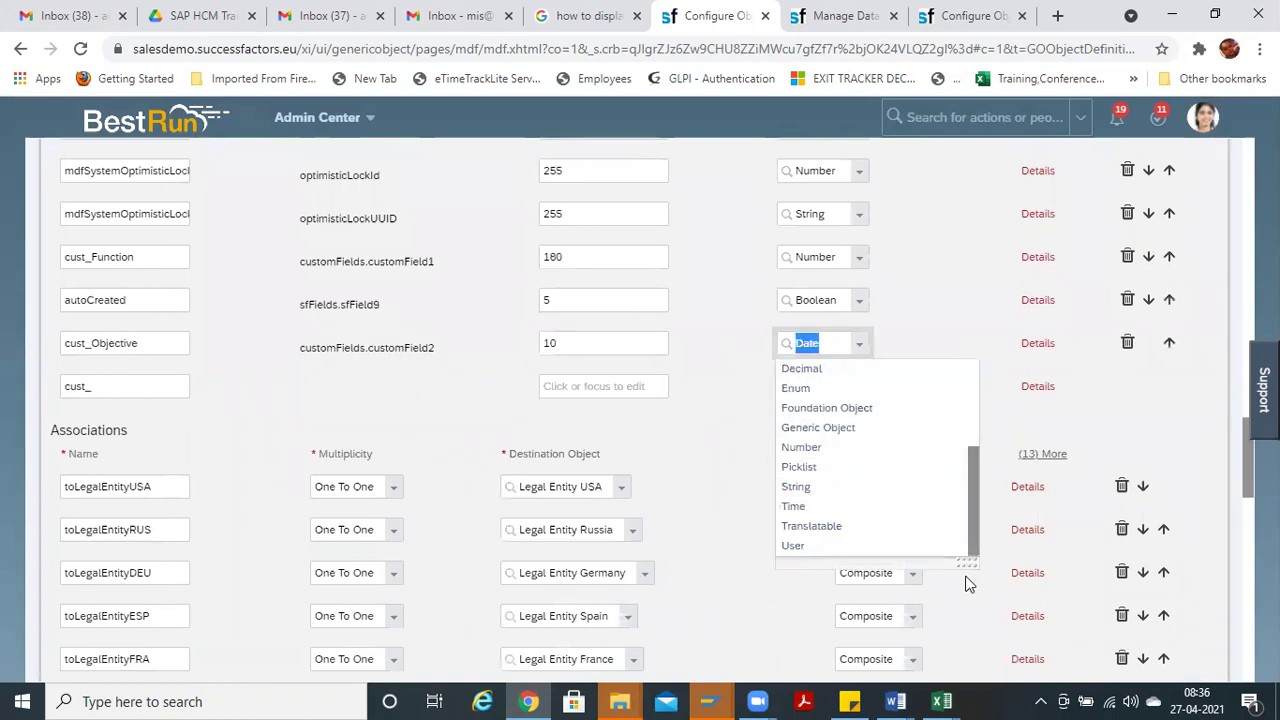
pyautogui.click(864, 526)
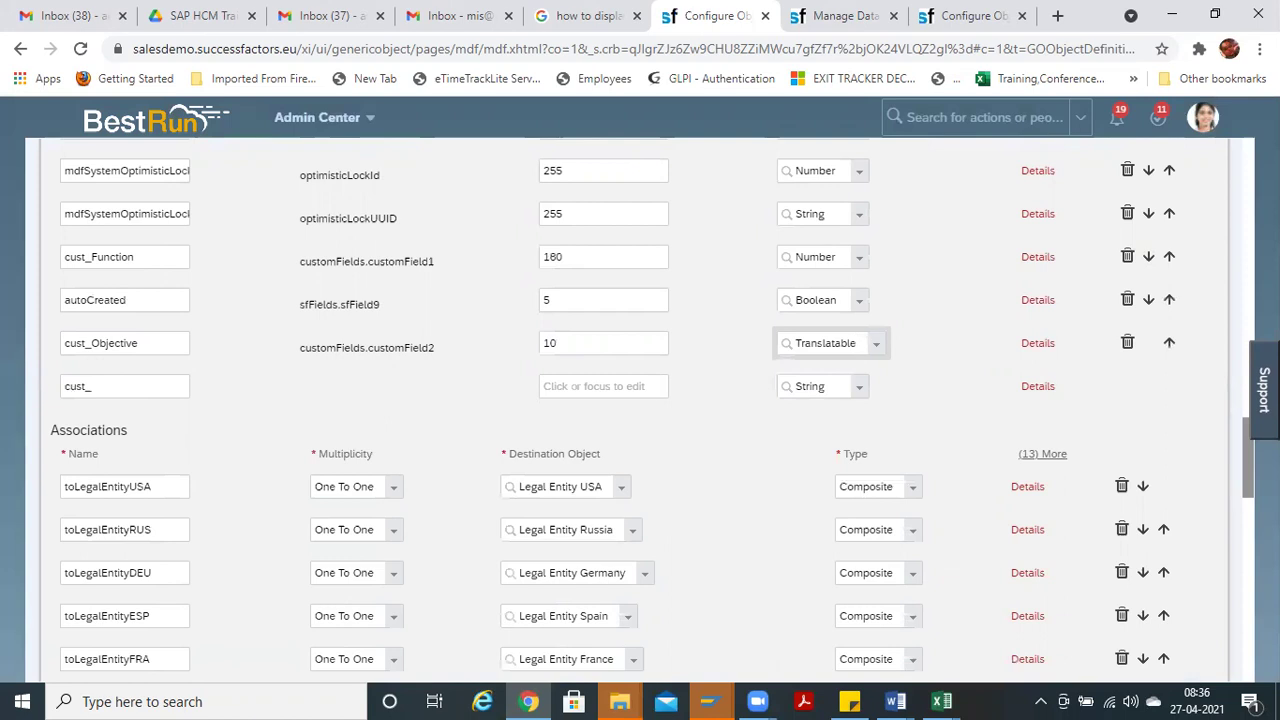
pyautogui.scroll(-15, 857, 343)
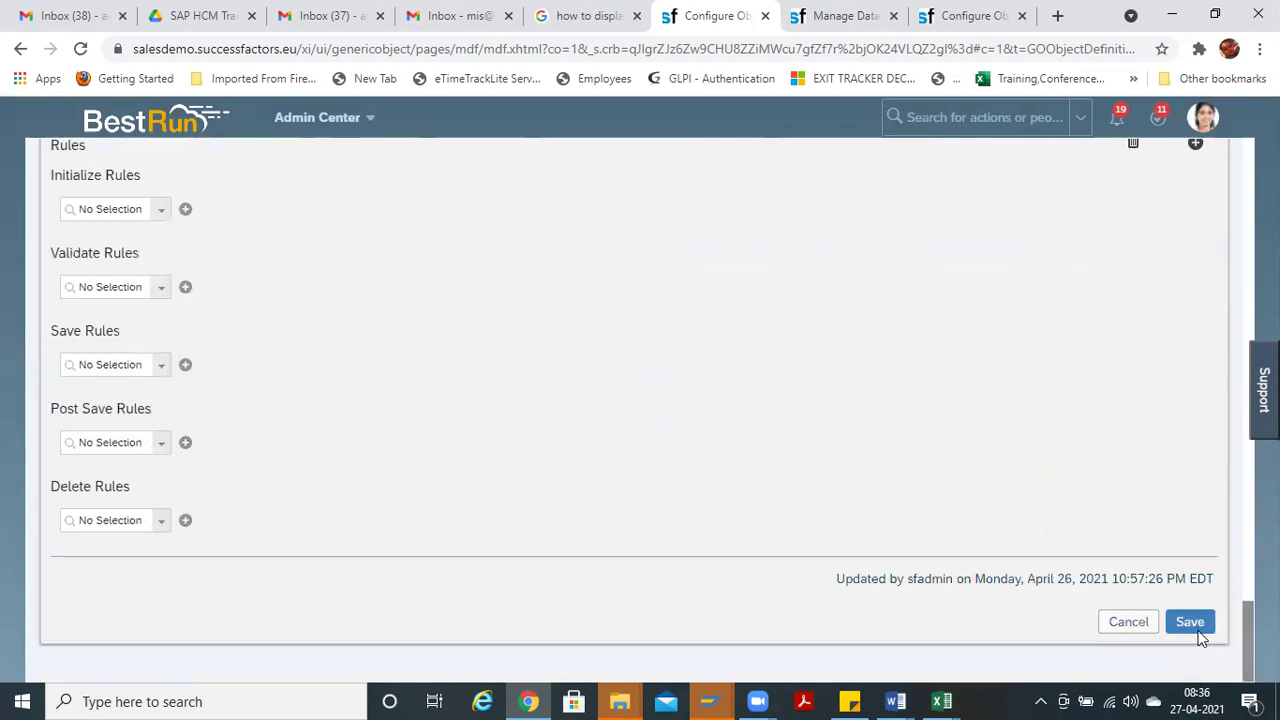
pyautogui.click(1196, 630)
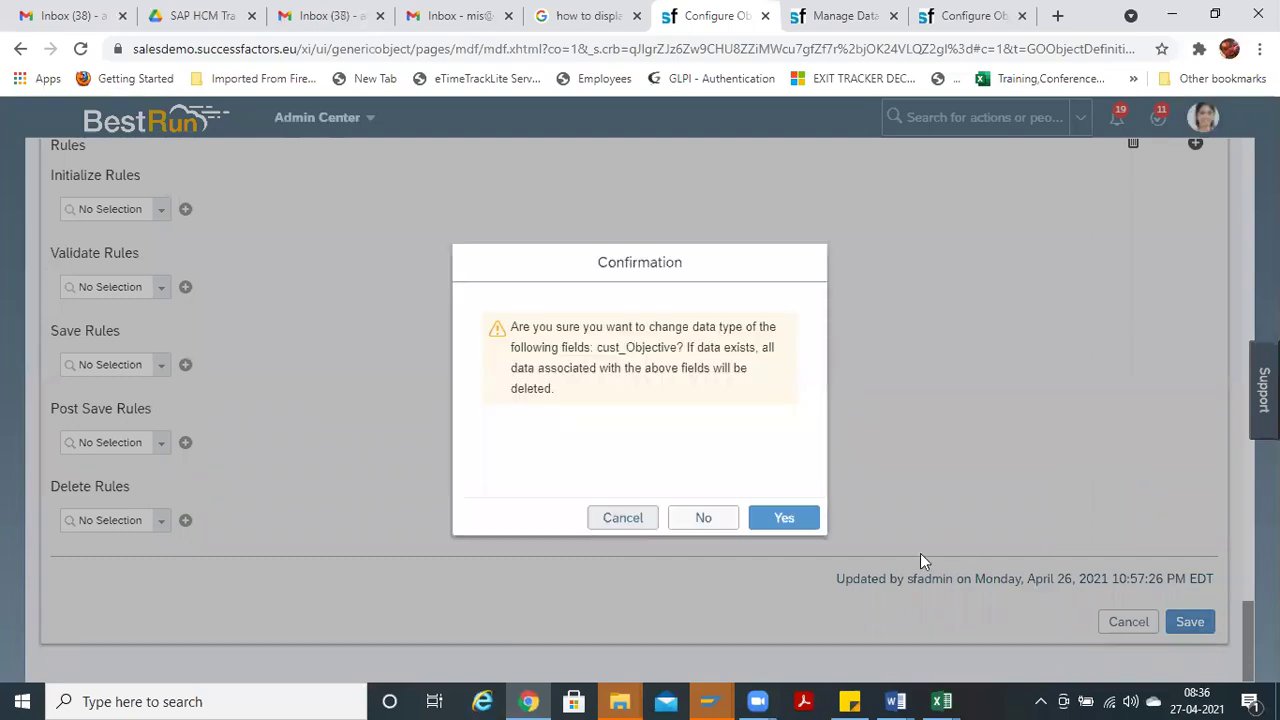
pyautogui.click(784, 517)
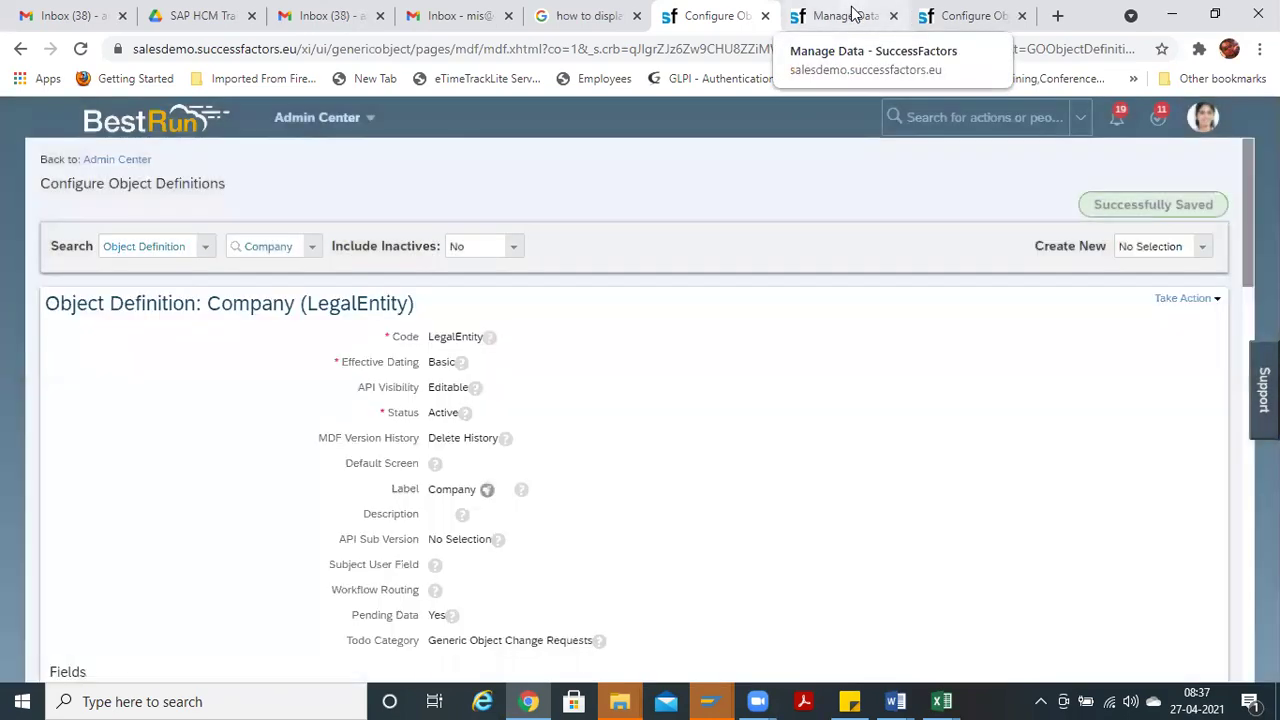
# Step: Switch to the Manage Data page, reload the Bestrun (BE)123 (2510) record and open it for correction
pyautogui.click(852, 14)
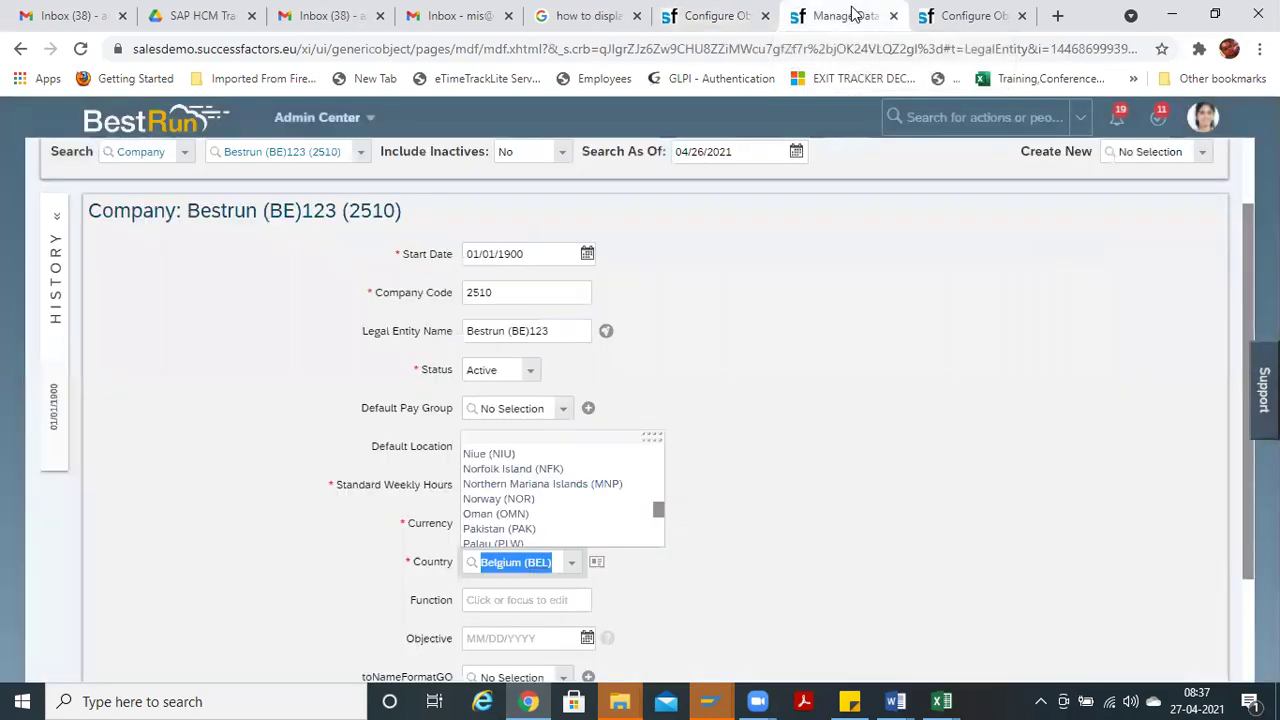
pyautogui.click(849, 431)
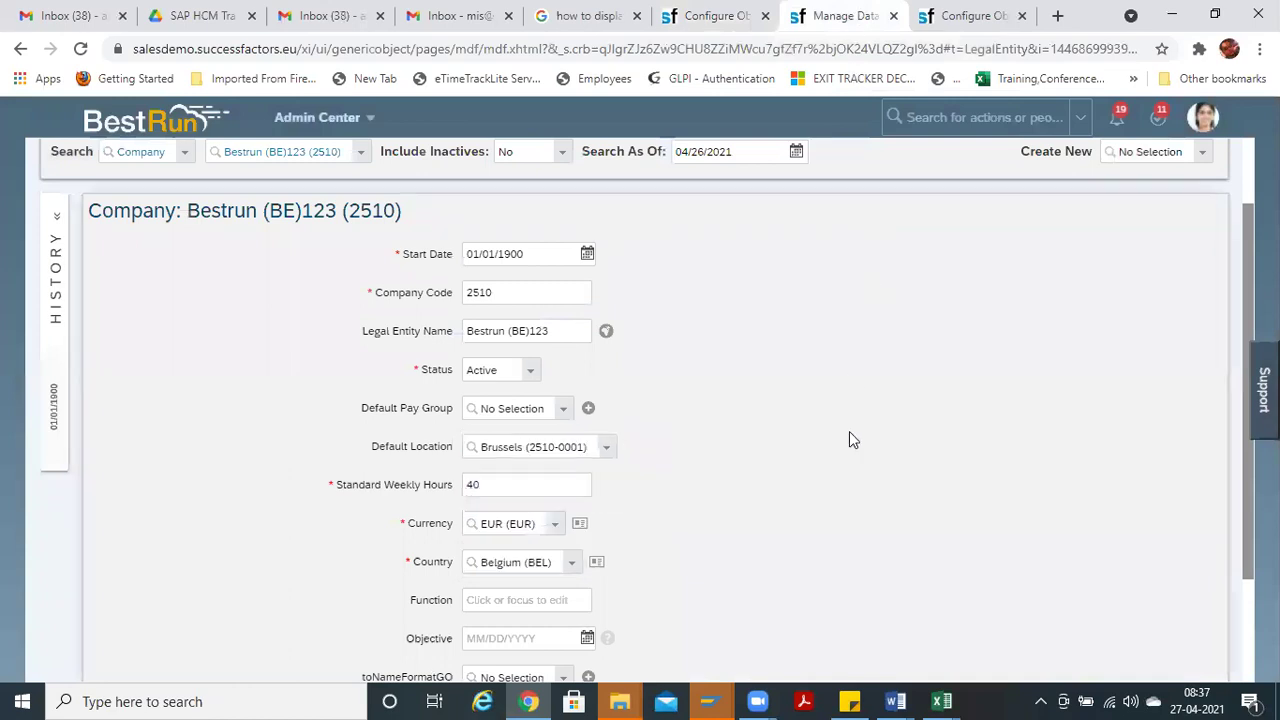
pyautogui.click(655, 49)
pyautogui.press('Return')
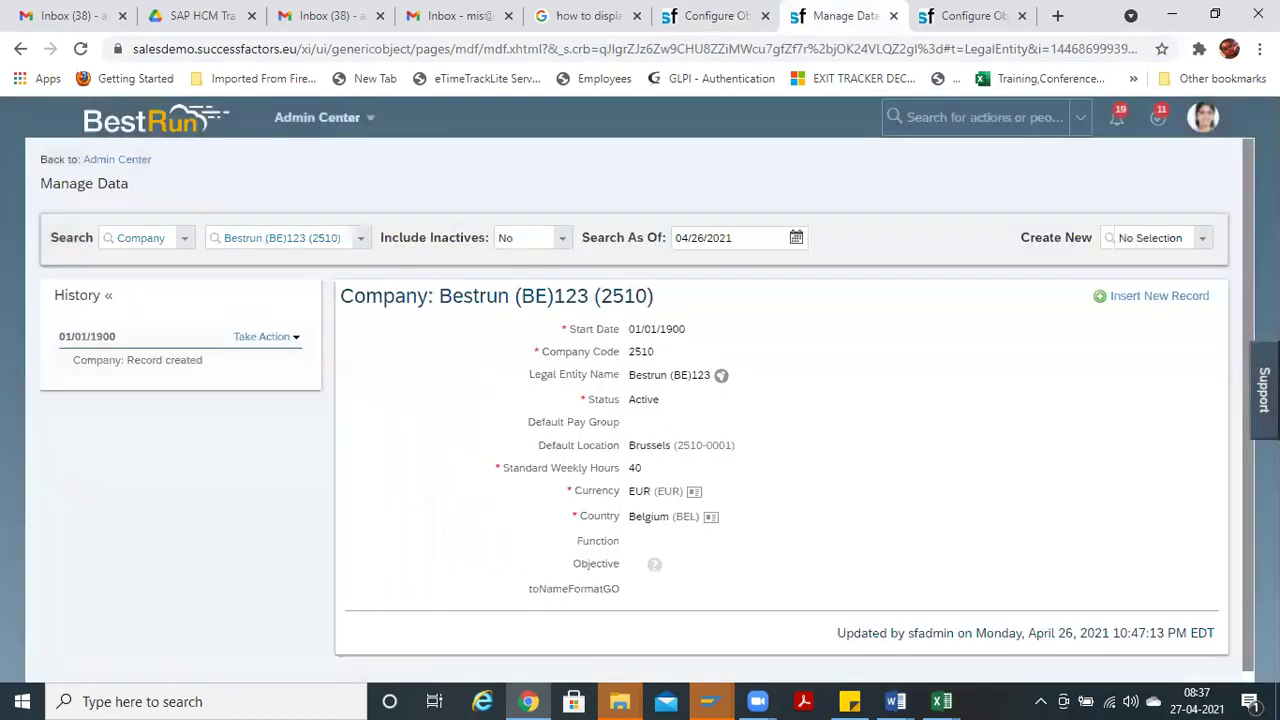
pyautogui.click(264, 336)
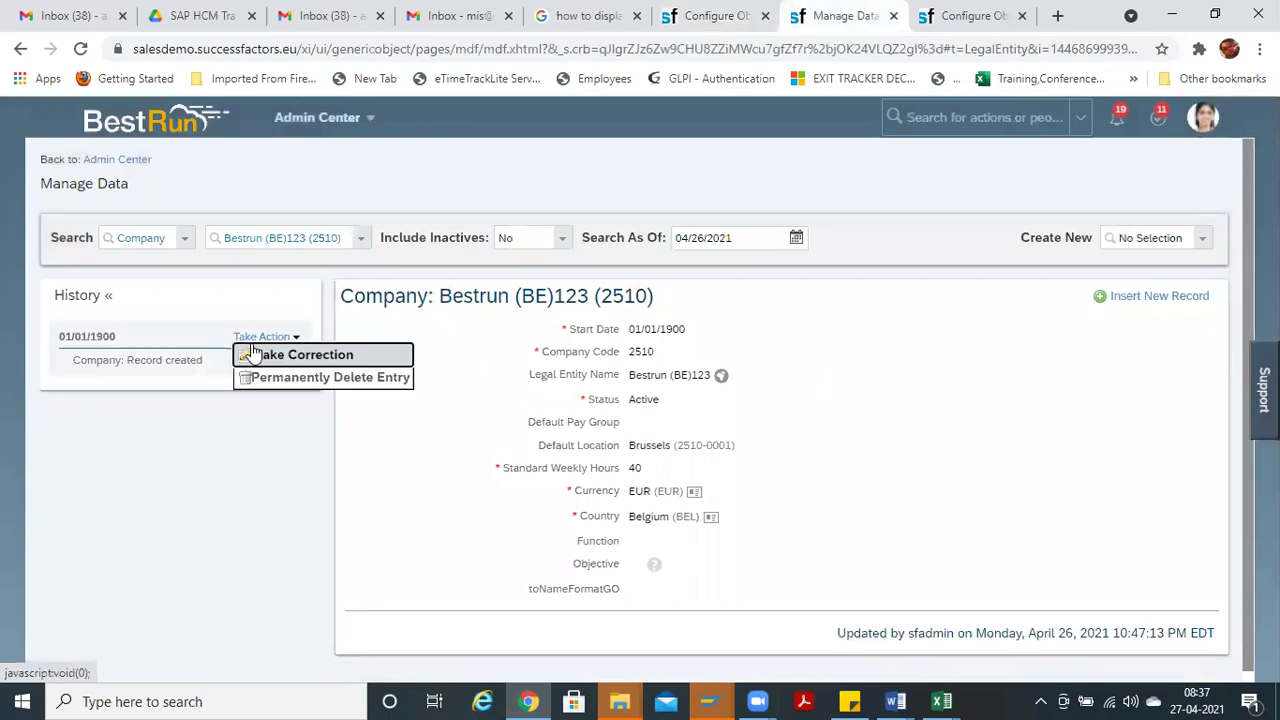
pyautogui.click(250, 351)
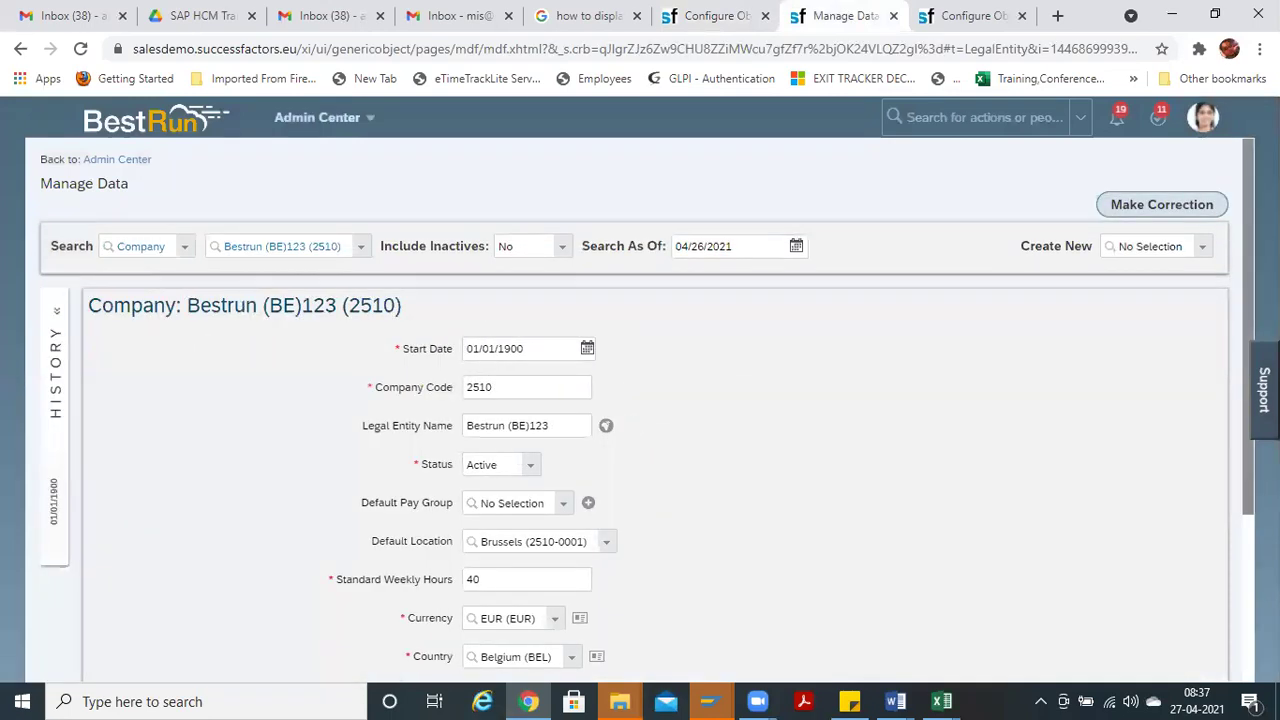
# Step: Review the language translations of the Legal Entity Name and close the translations list without changes
pyautogui.scroll(-3, 252, 351)
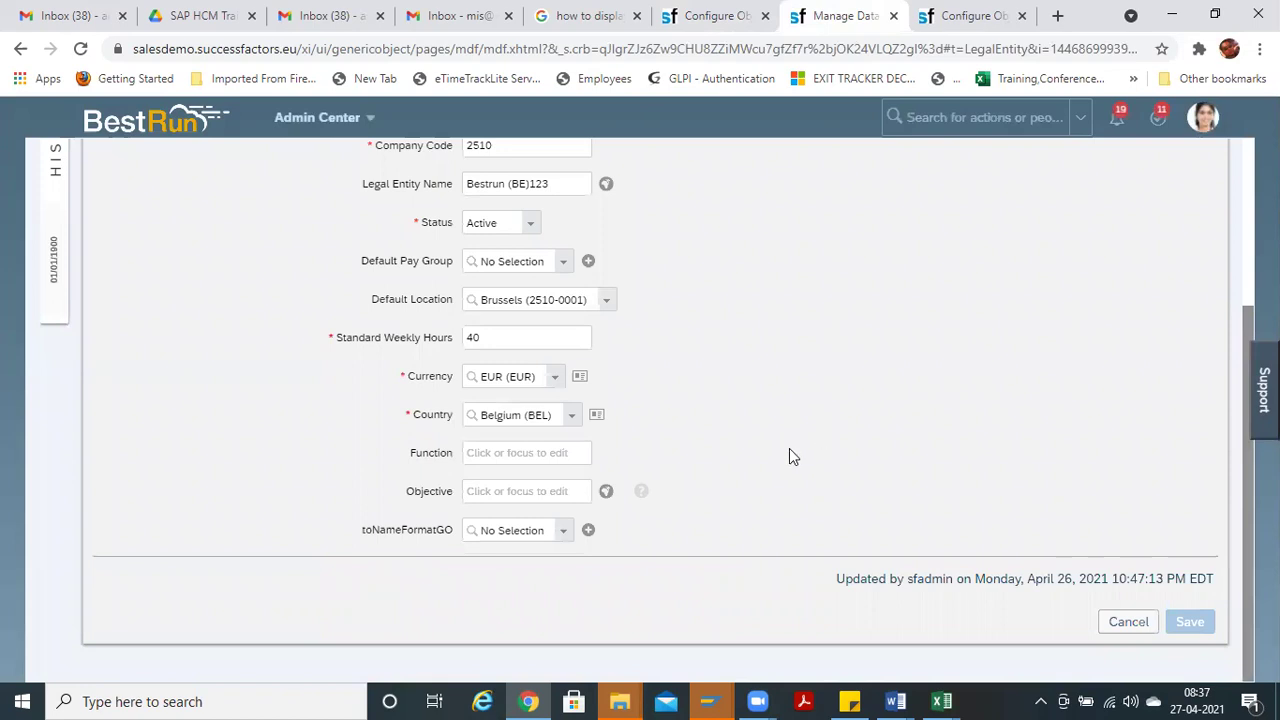
pyautogui.click(509, 486)
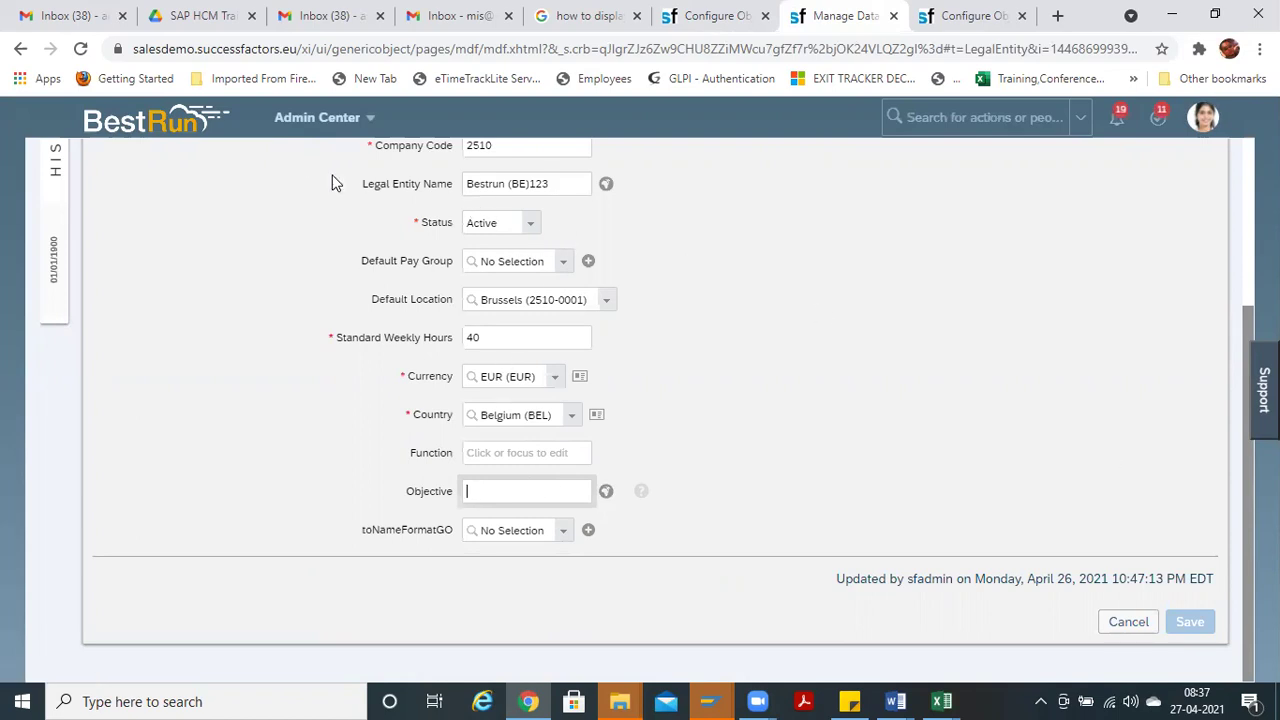
pyautogui.click(505, 185)
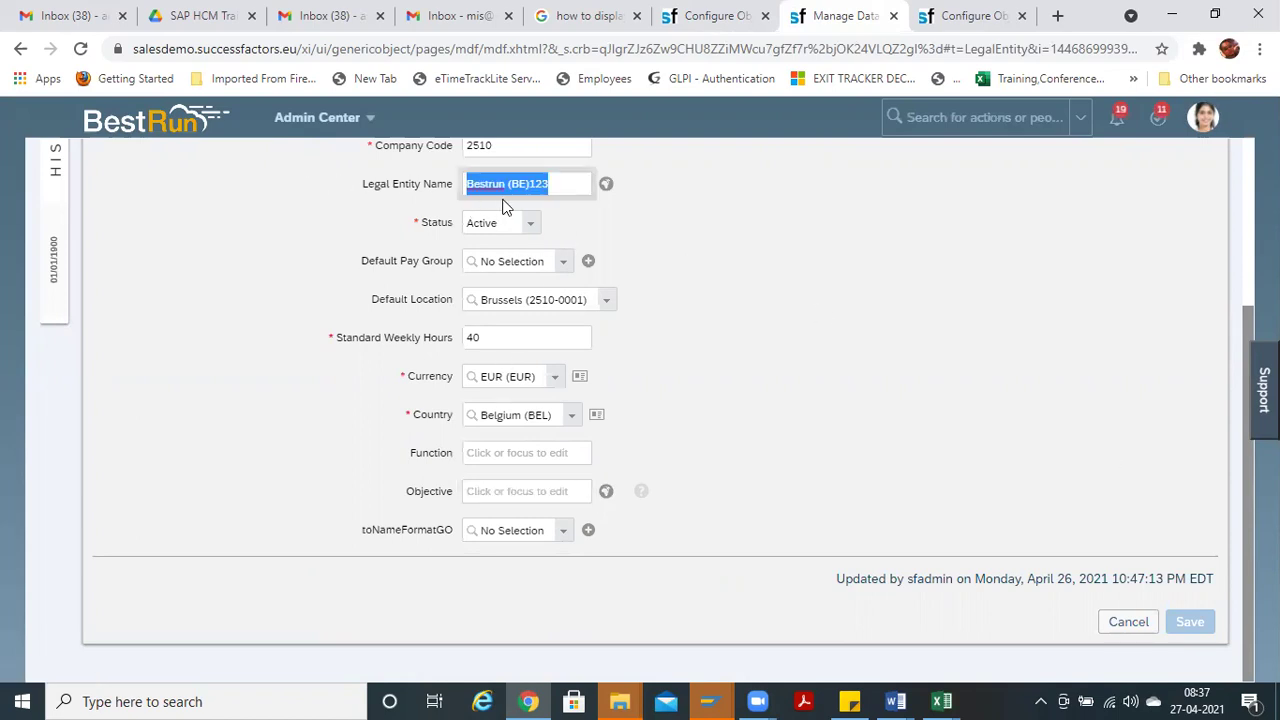
pyautogui.click(605, 185)
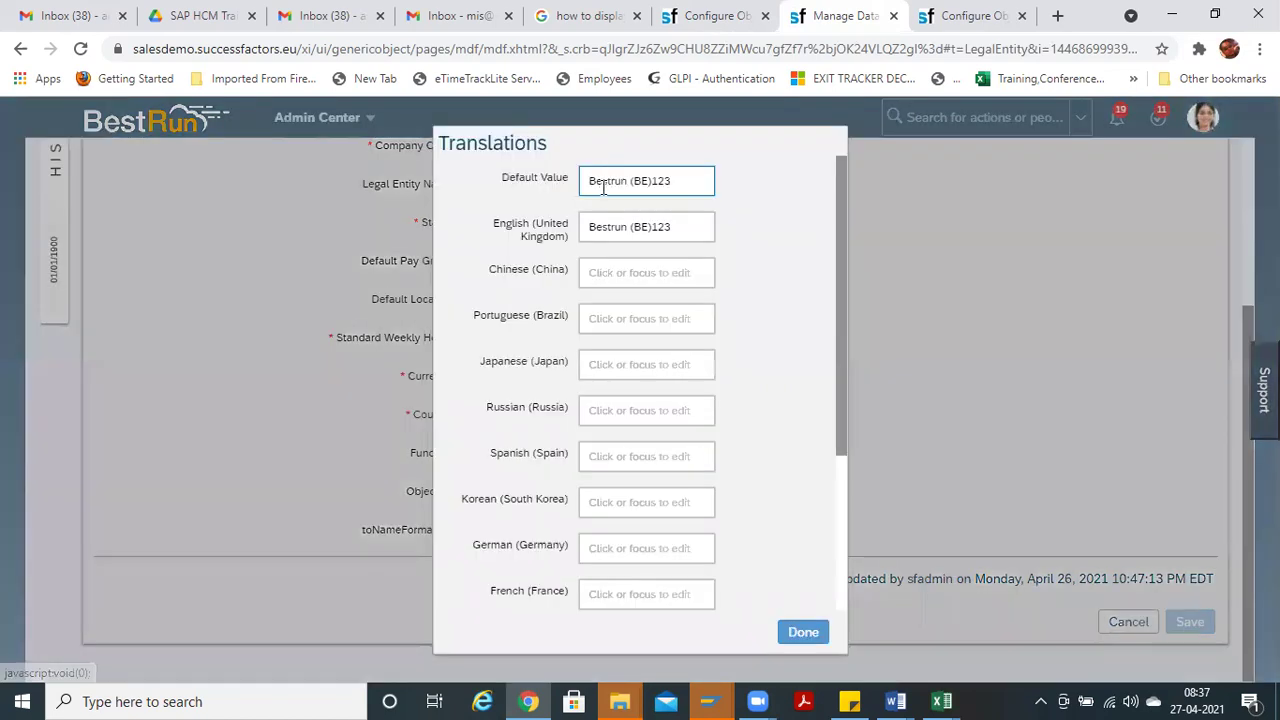
pyautogui.click(812, 630)
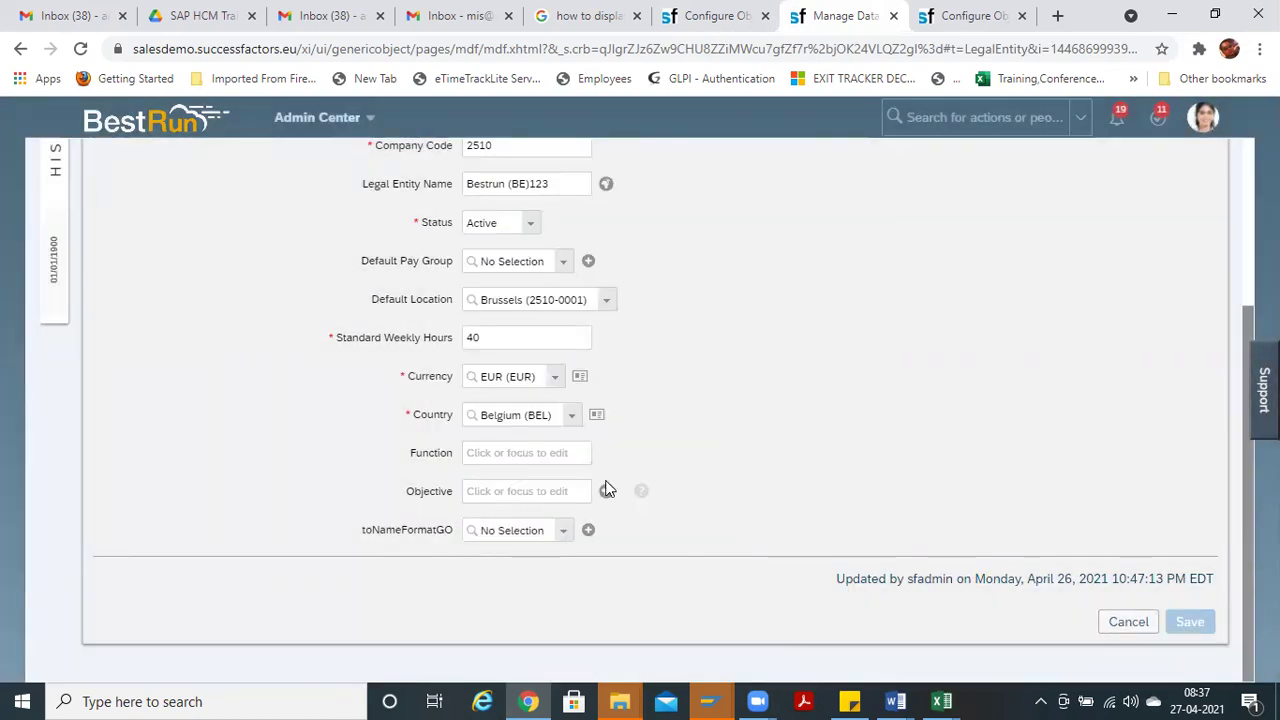
pyautogui.click(549, 488)
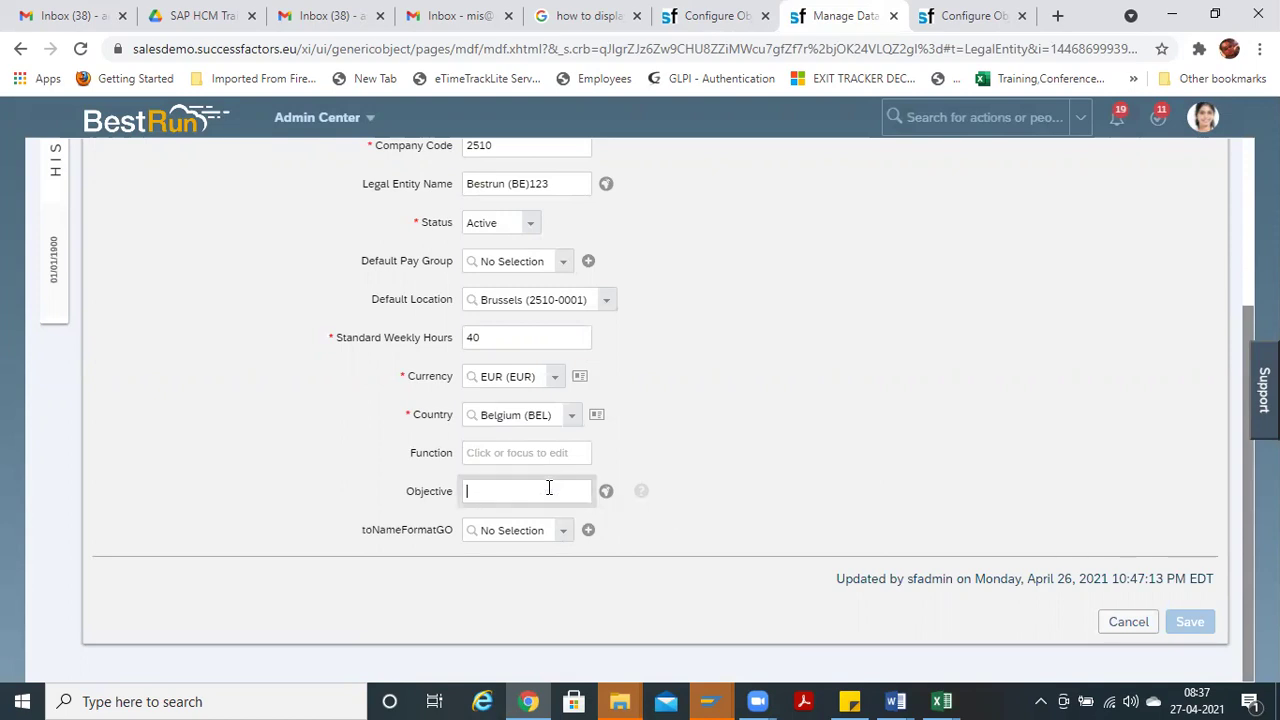
pyautogui.write('dddddd')
pyautogui.hotkey('ctrl', 'a')
# Step: Fill the default value in the Objective field's translations with a string of repeated j letters and save the company record
pyautogui.click(604, 496)
pyautogui.click(606, 491)
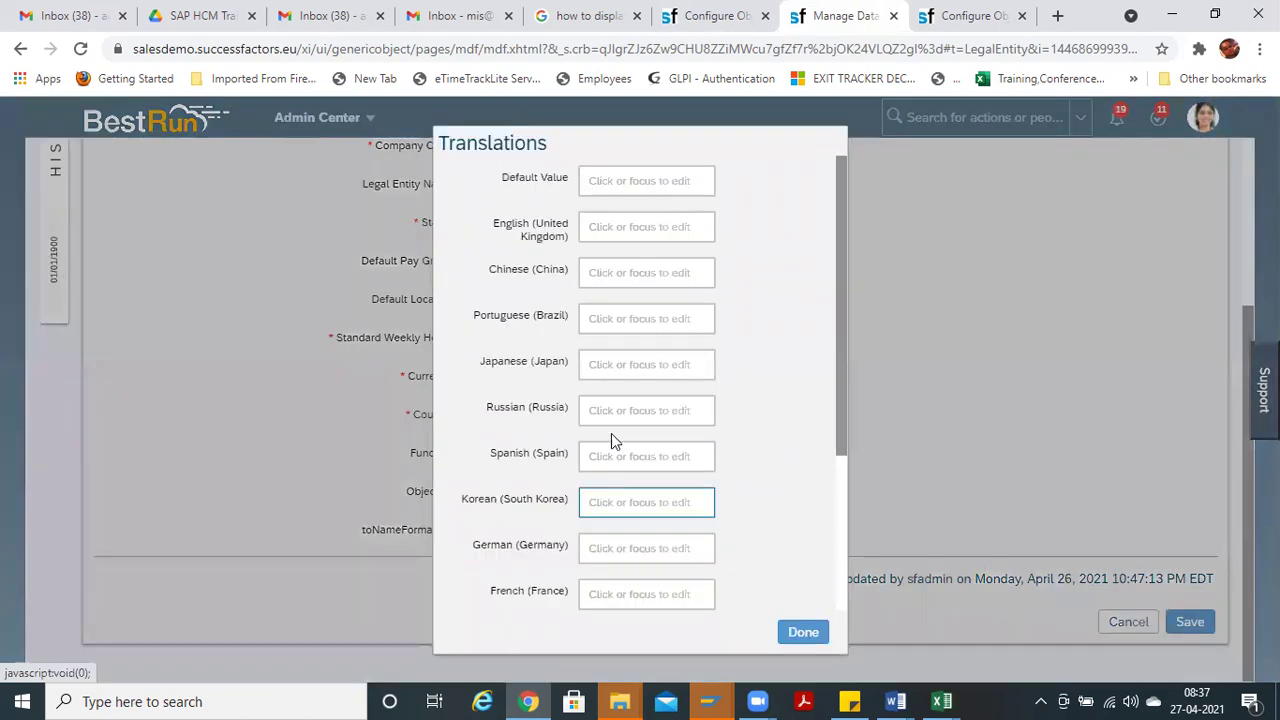
pyautogui.click(651, 190)
pyautogui.write('iiiiii')
pyautogui.click(644, 222)
pyautogui.click(803, 643)
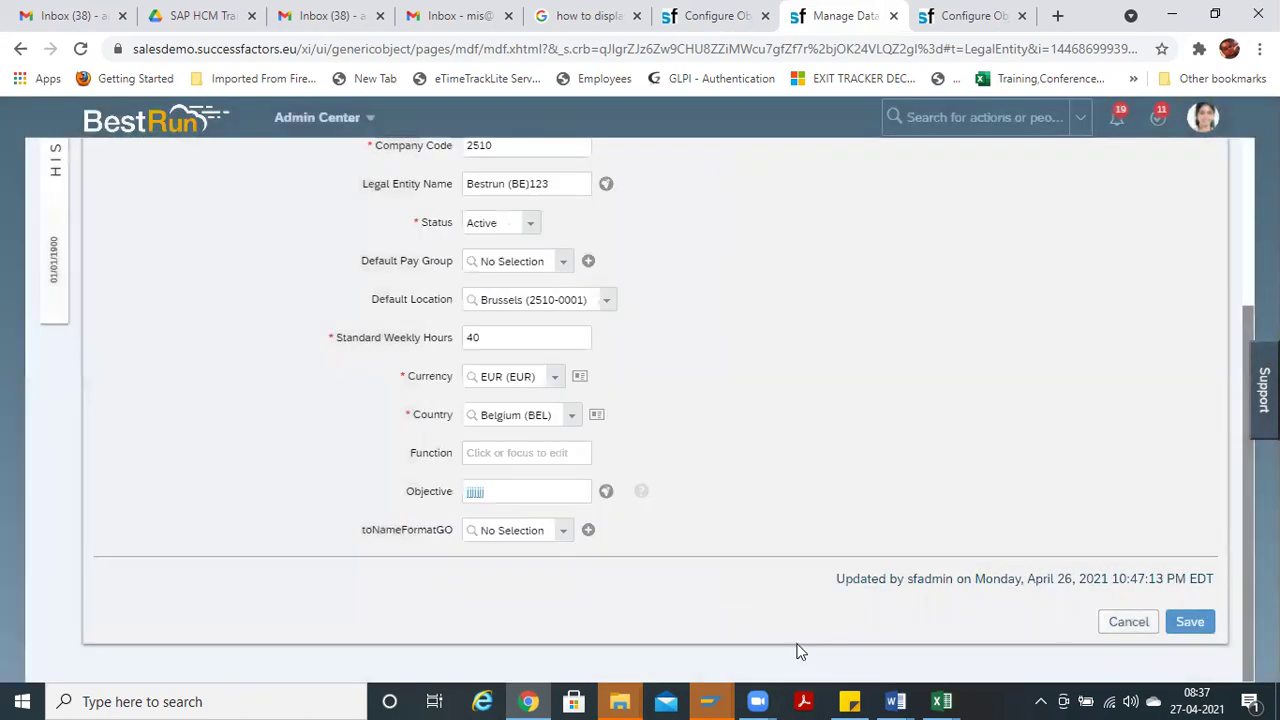
pyautogui.click(1192, 622)
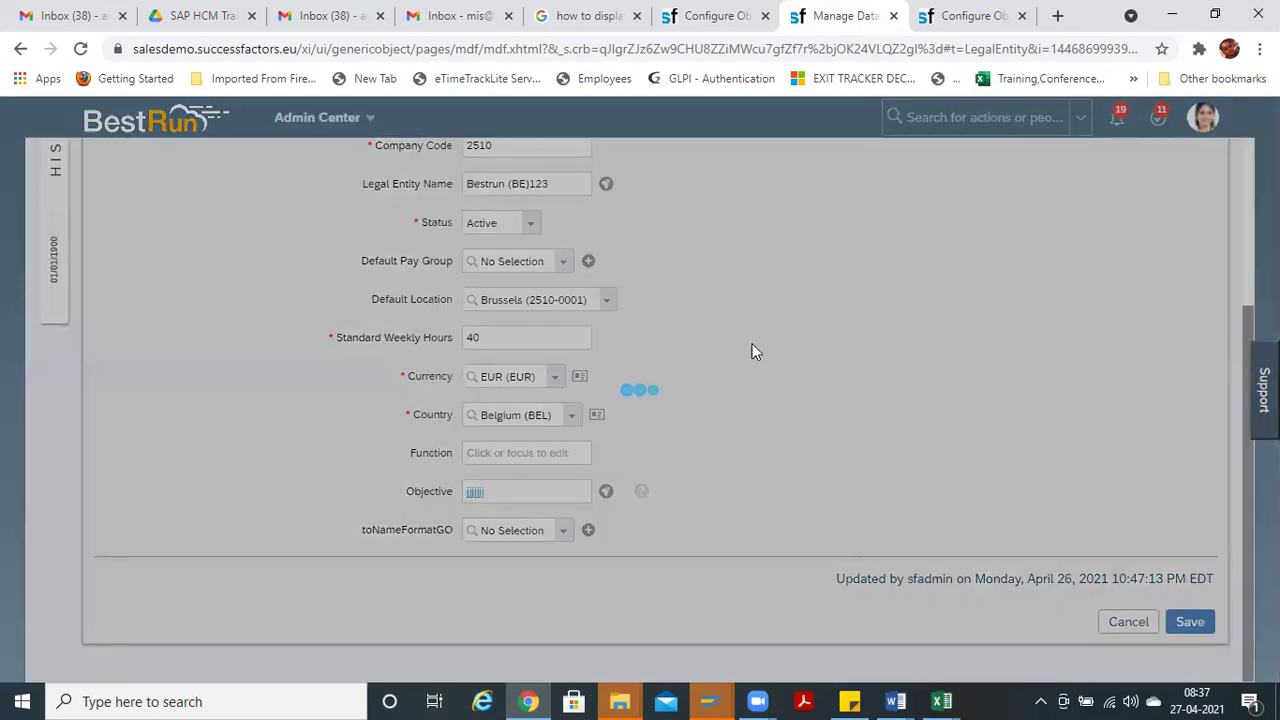